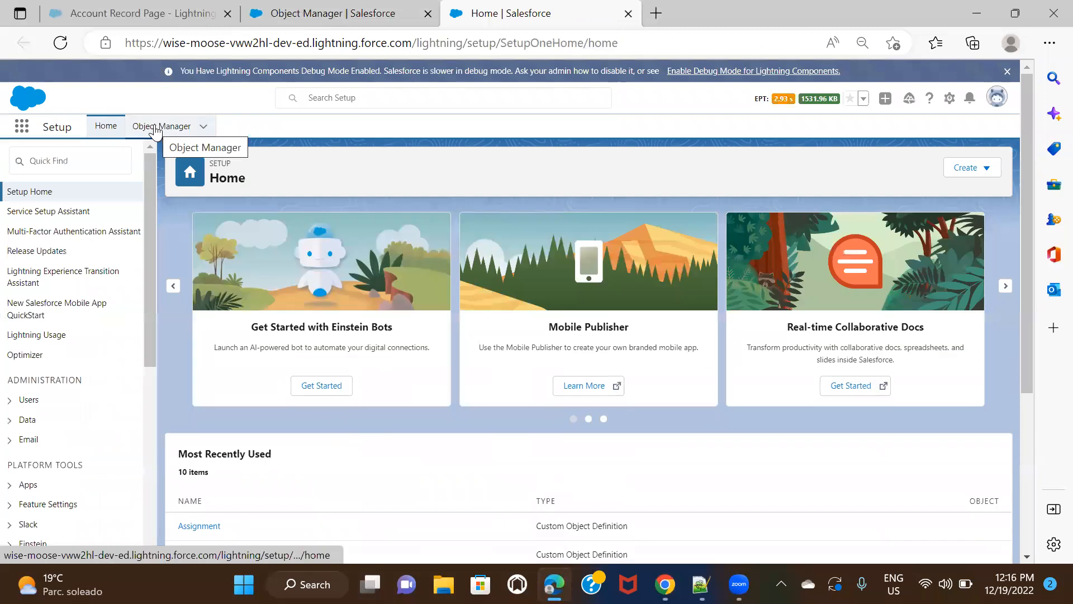
- Open the Fields & Relationships list of the Account object in Object Manager
{"action": "left_click", "coordinate": [155, 127]}
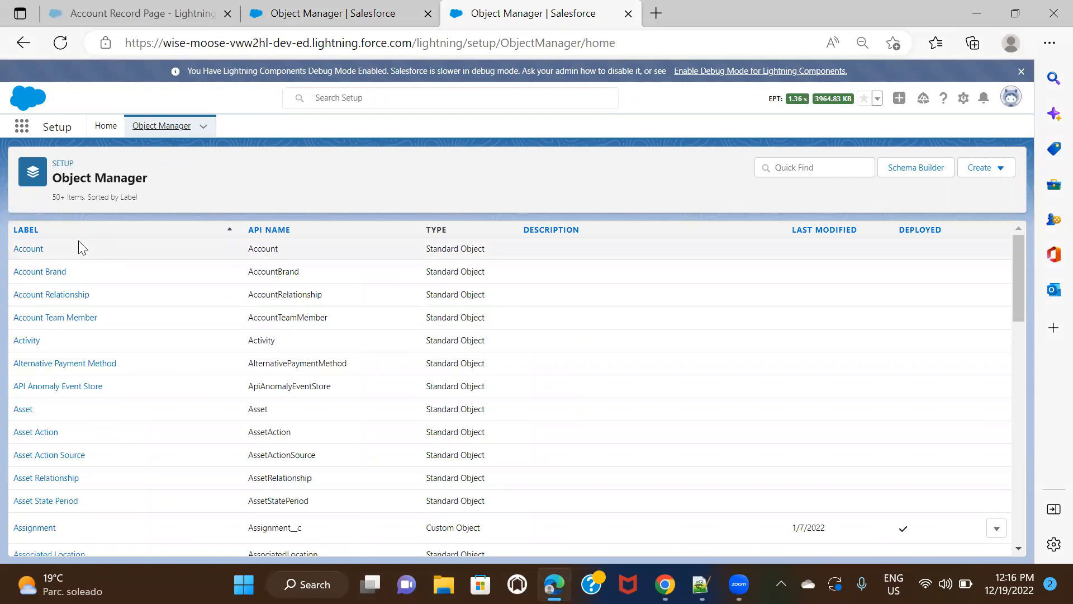
{"action": "left_click", "coordinate": [21, 249]}
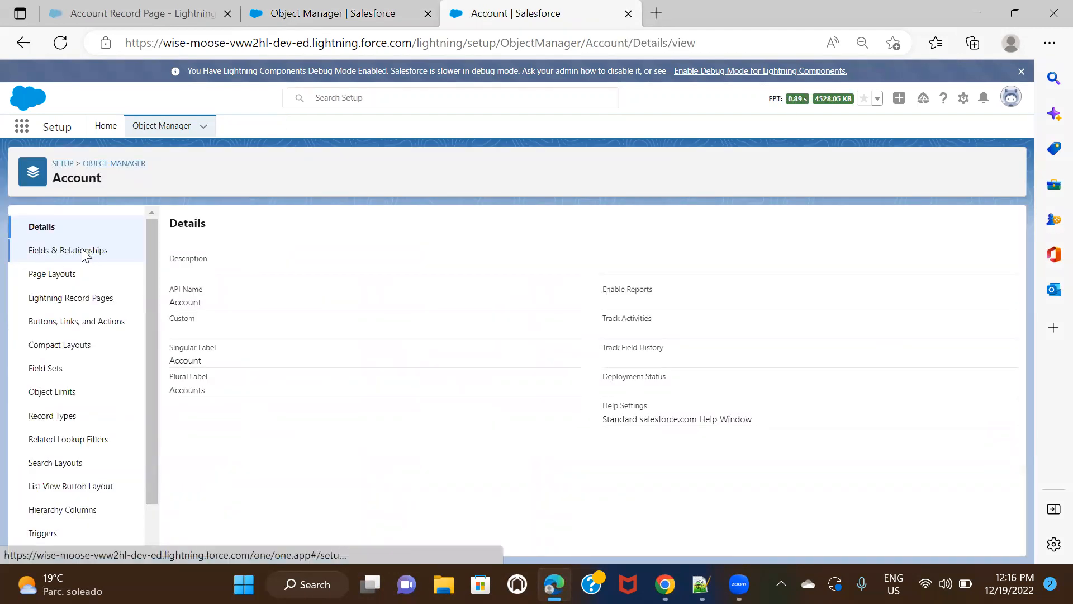
{"action": "left_click", "coordinate": [84, 254]}
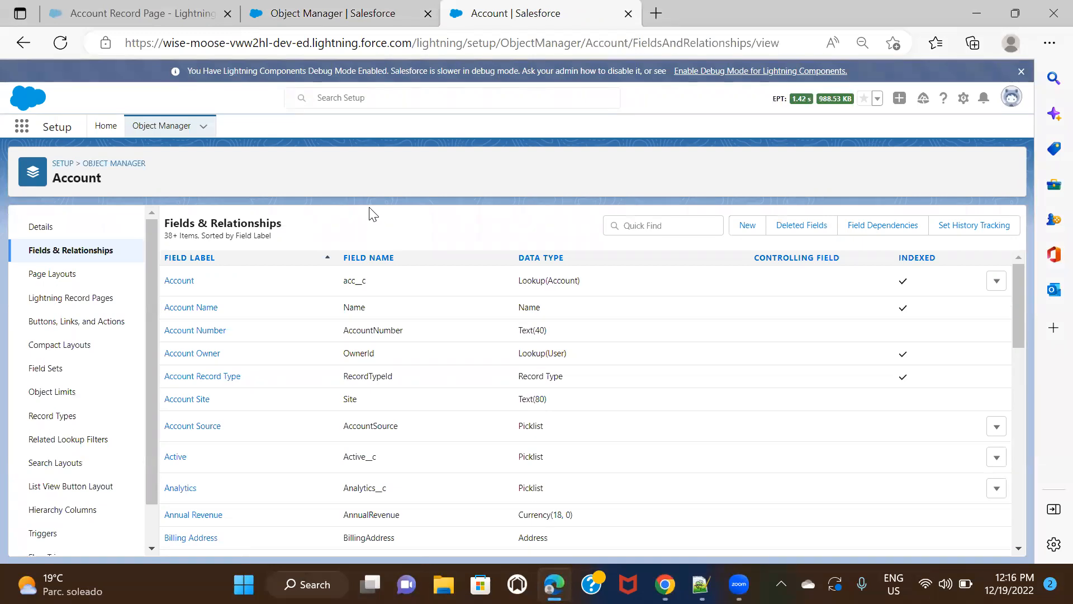
- Exit the Lightning App Builder to view the account record page, and return to the Account object's field list
{"action": "left_click", "coordinate": [139, 17]}
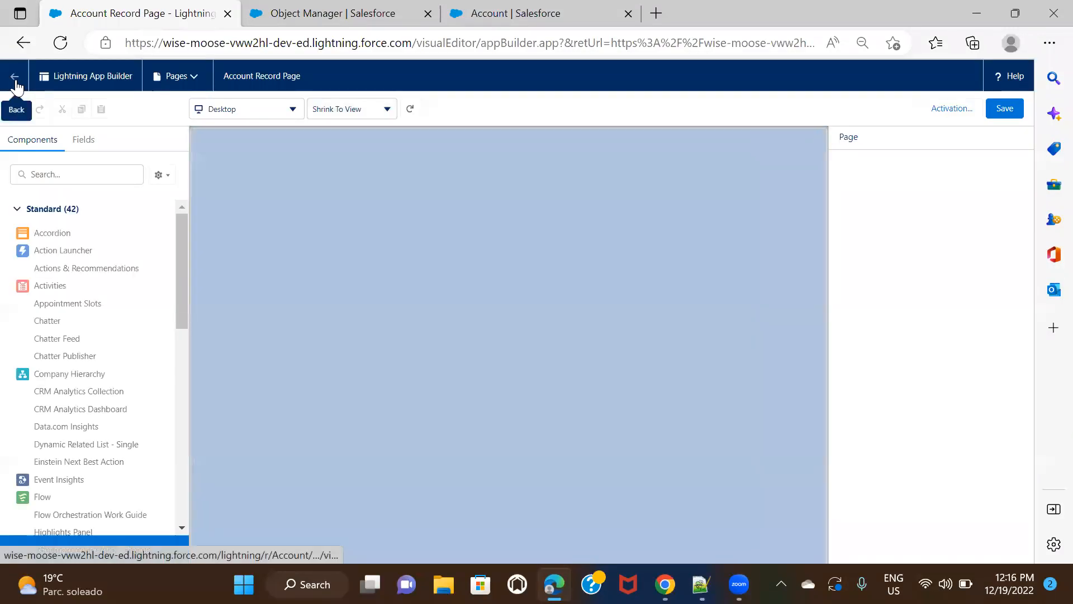
{"action": "left_click", "coordinate": [15, 81]}
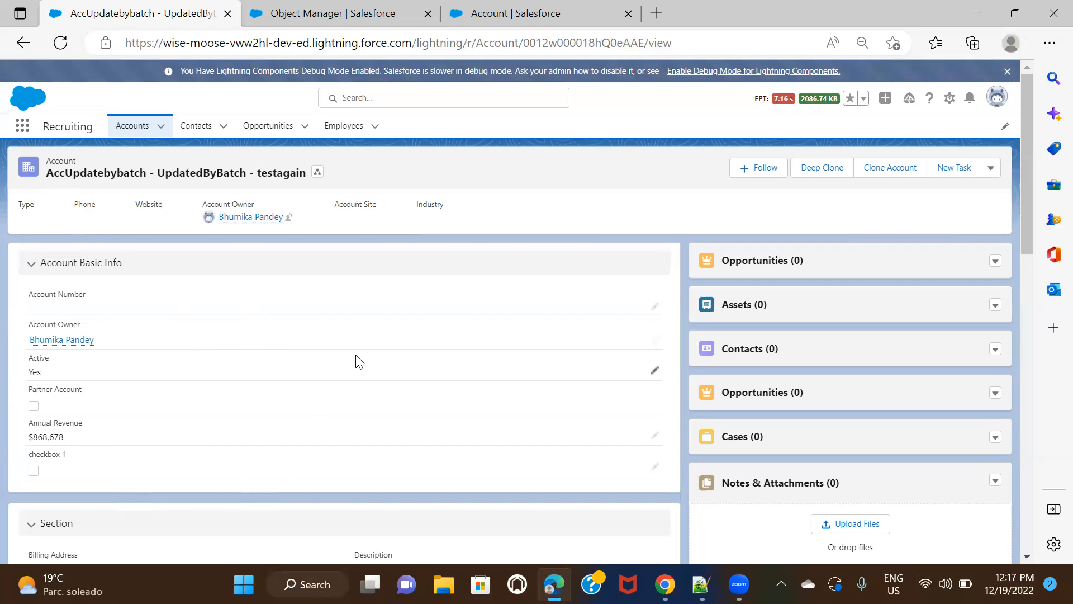
{"action": "left_click", "coordinate": [492, 10]}
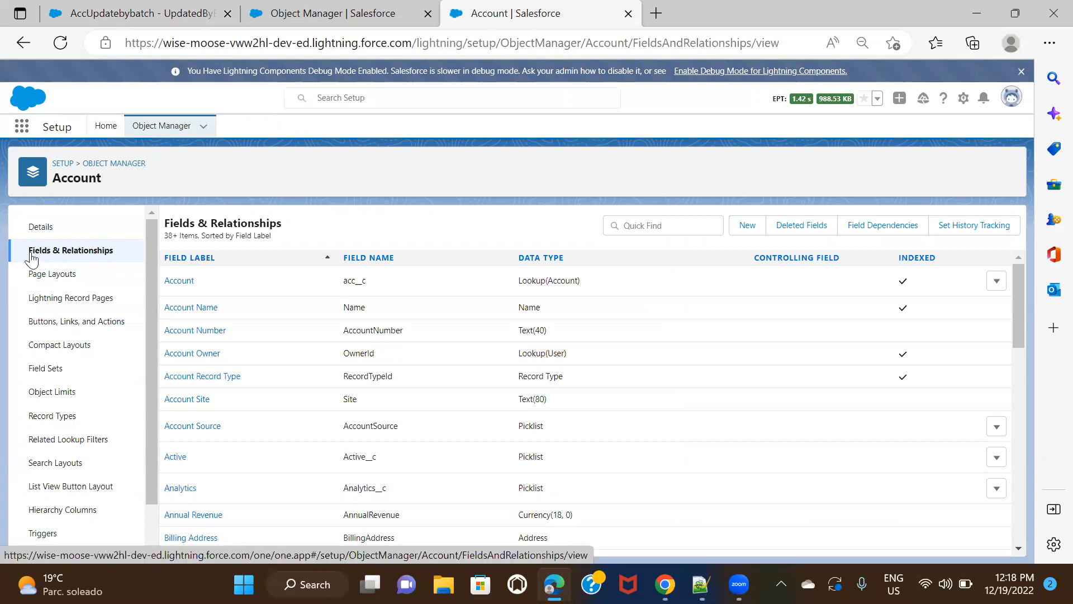
- Start a new custom field on the Account object with the Picklist data type and continue to its details
{"action": "left_click", "coordinate": [748, 227]}
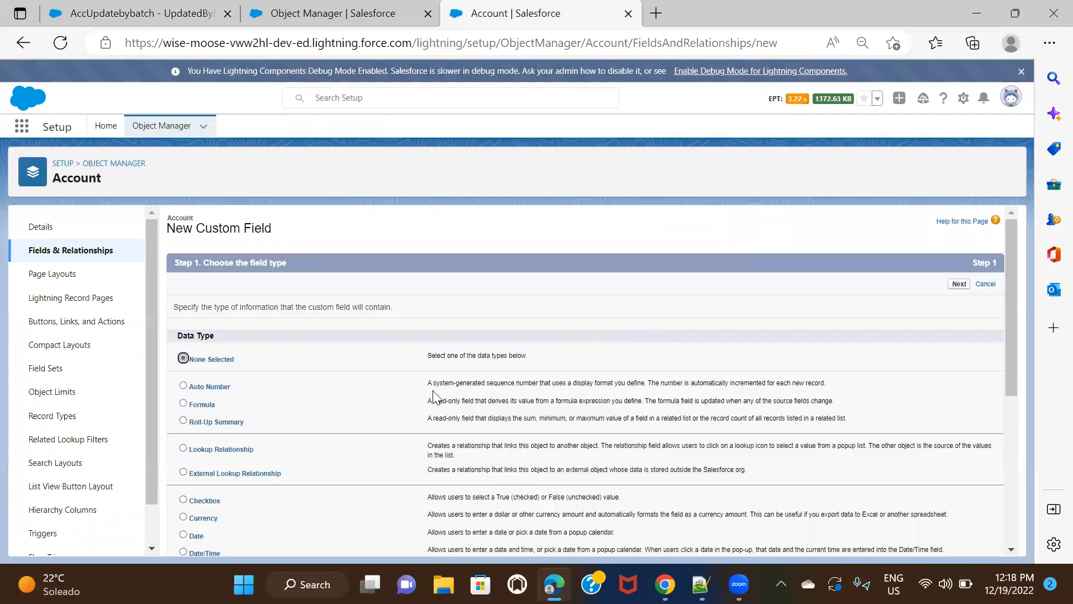
{"action": "scroll", "coordinate": [434, 392], "scroll_direction": "down", "scroll_amount": 2}
{"action": "scroll", "coordinate": [434, 392], "scroll_direction": "down", "scroll_amount": 1}
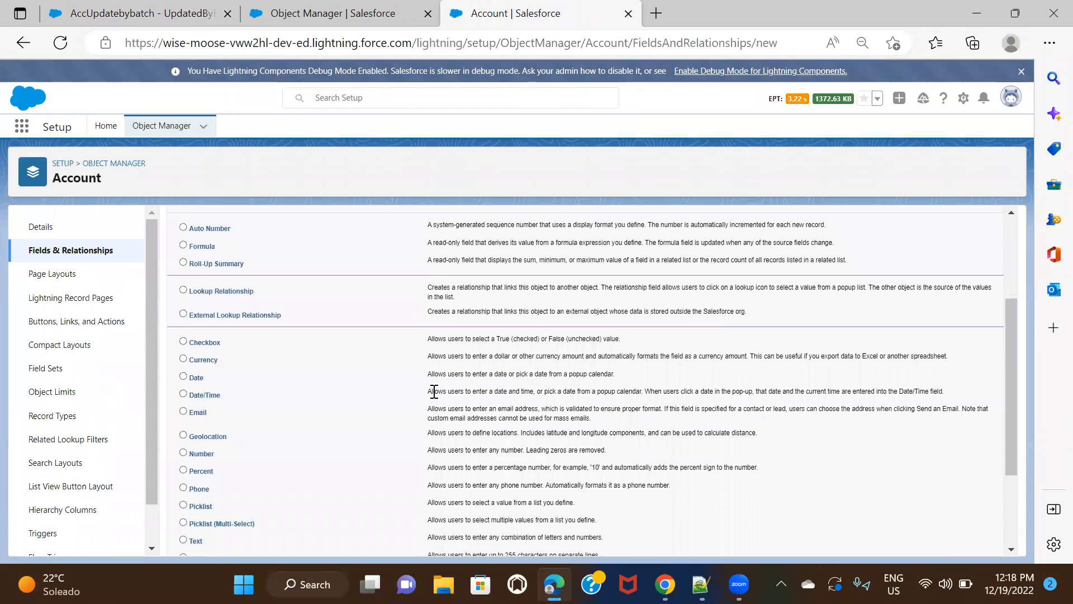
{"action": "scroll", "coordinate": [434, 391], "scroll_direction": "down", "scroll_amount": 2}
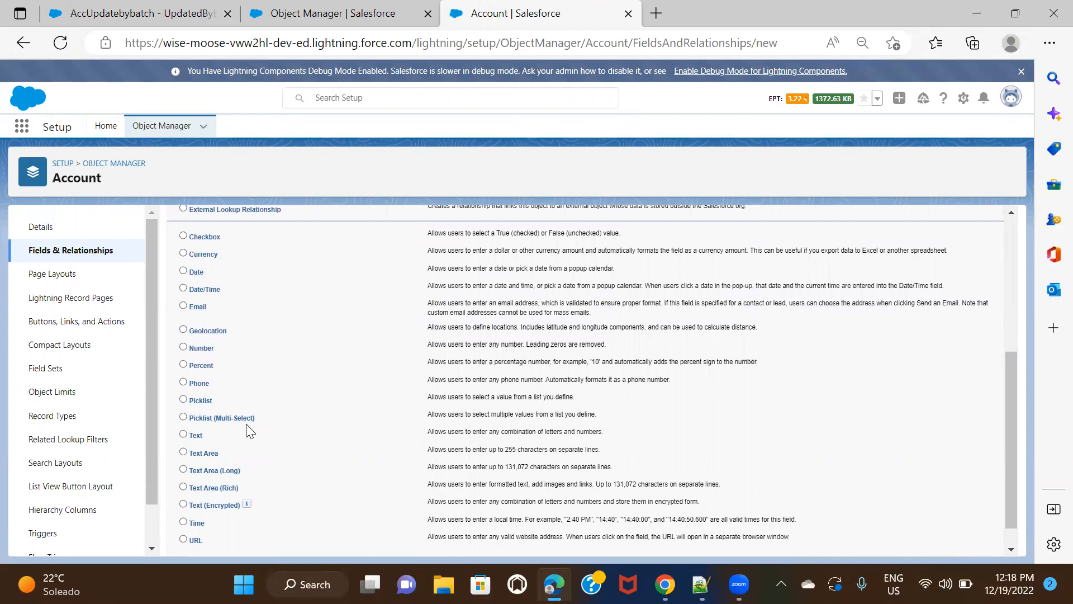
{"action": "left_click", "coordinate": [184, 400]}
{"action": "scroll", "coordinate": [635, 379], "scroll_direction": "up", "scroll_amount": 5}
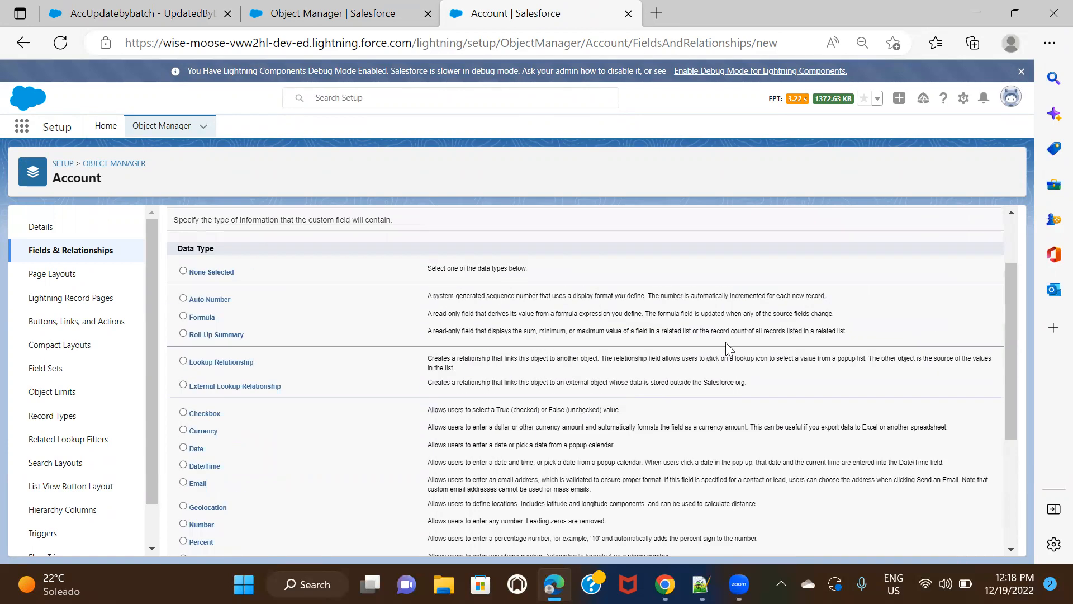
{"action": "left_click", "coordinate": [960, 285]}
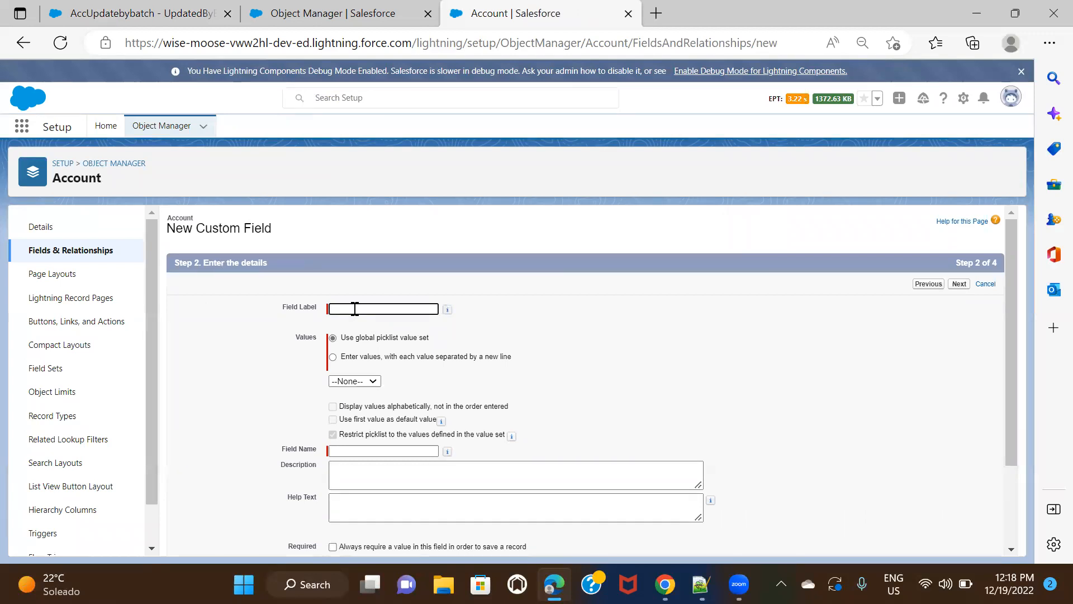
- Label the new picklist field Account Rating and let its field name fill in as Account_Rating
{"action": "left_click", "coordinate": [116, 15]}
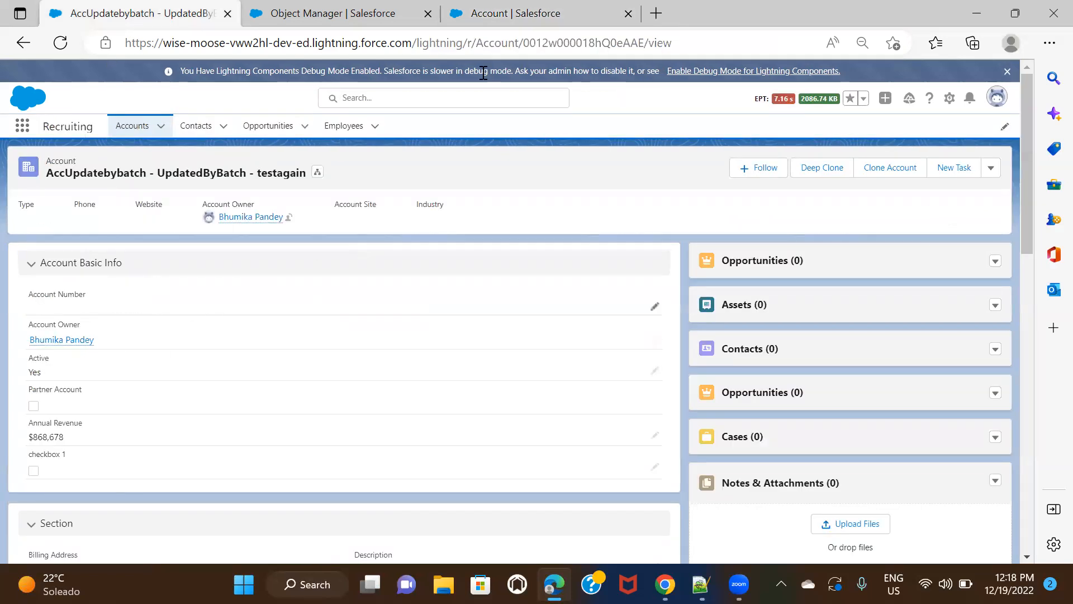
{"action": "left_click", "coordinate": [525, 13]}
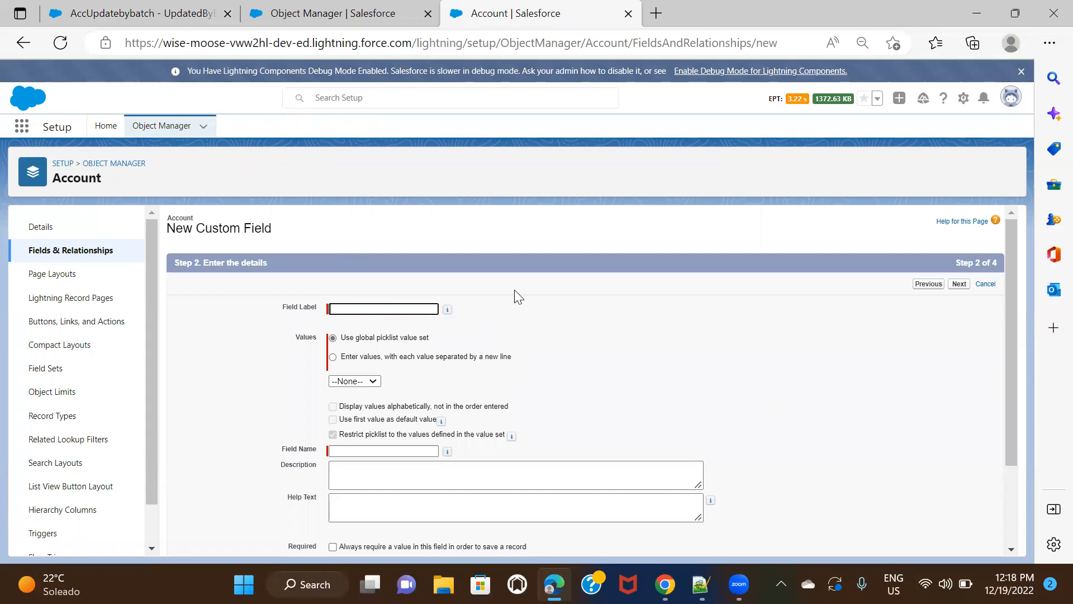
{"action": "type", "text": "ccount "}
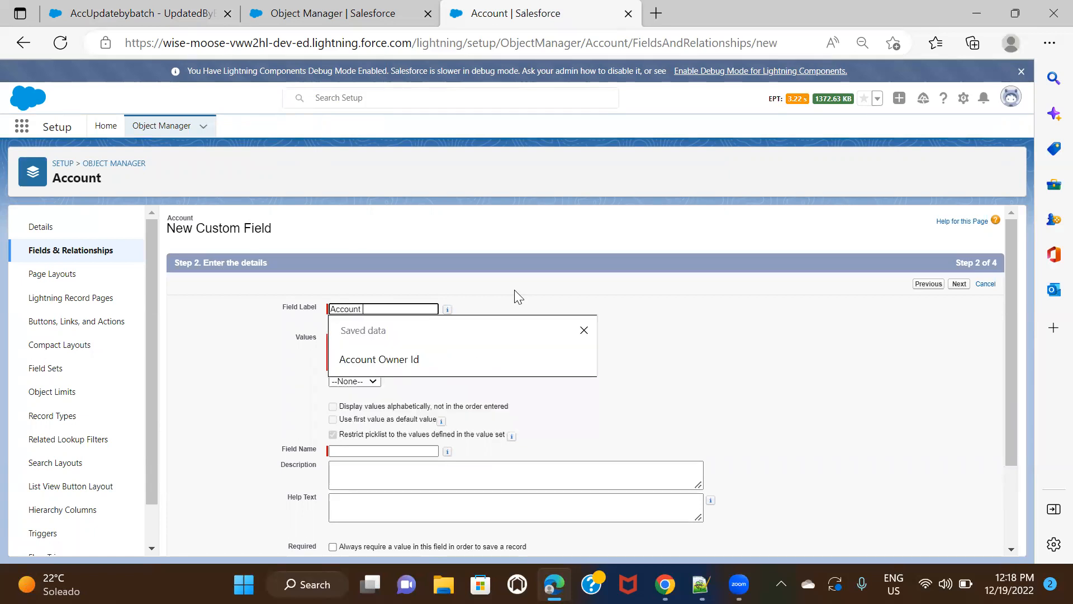
{"action": "type", "text": "Rating"}
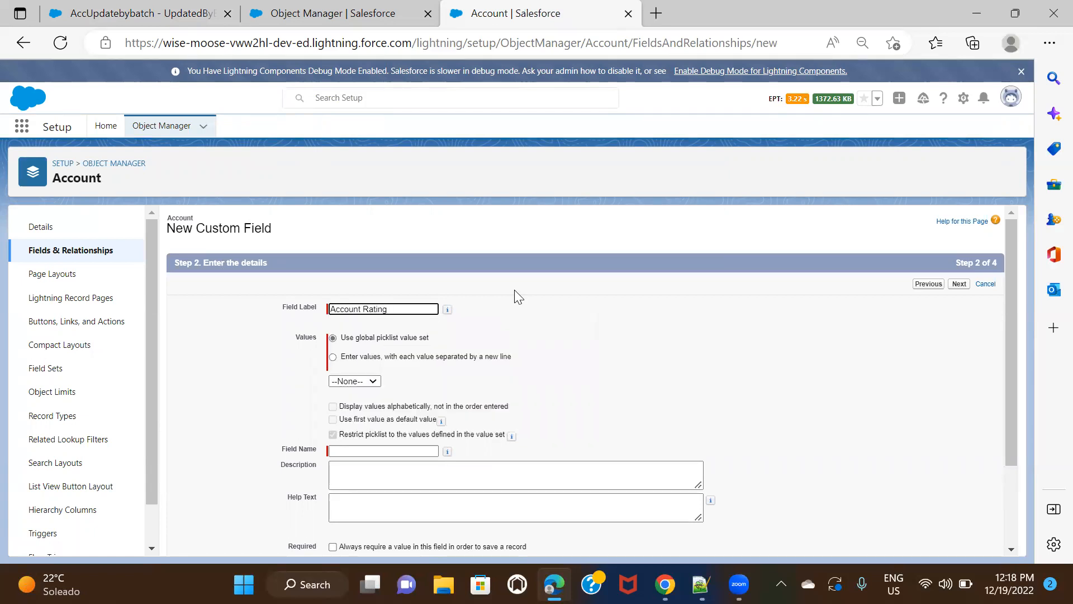
{"action": "left_click", "coordinate": [591, 348]}
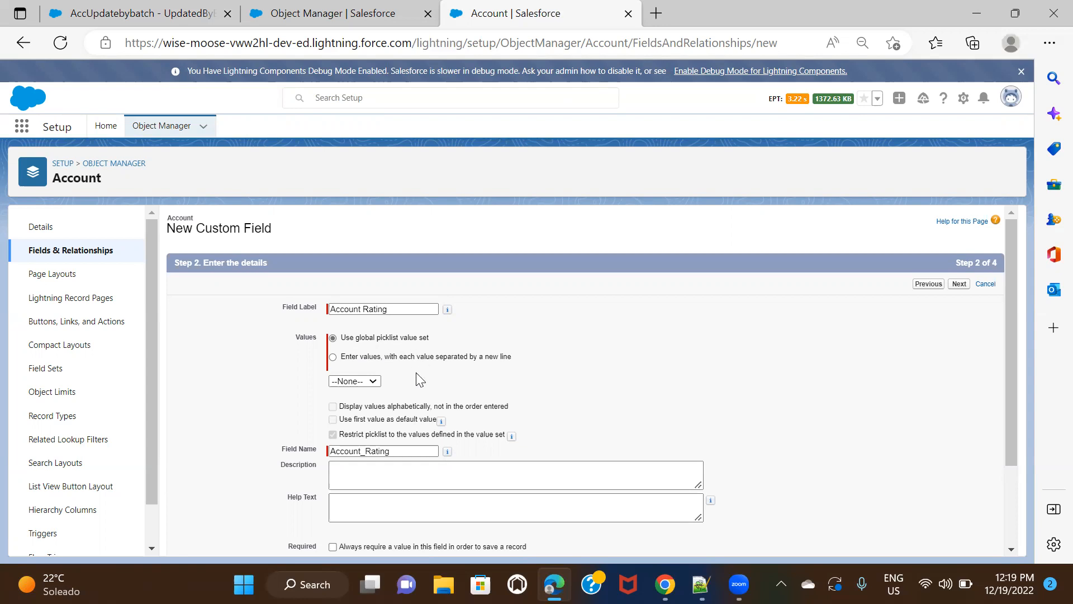
- Give the Account Rating picklist its own values instead of a global value set: Low, Medium, High and Extra-High, one per line
{"action": "left_click", "coordinate": [333, 357]}
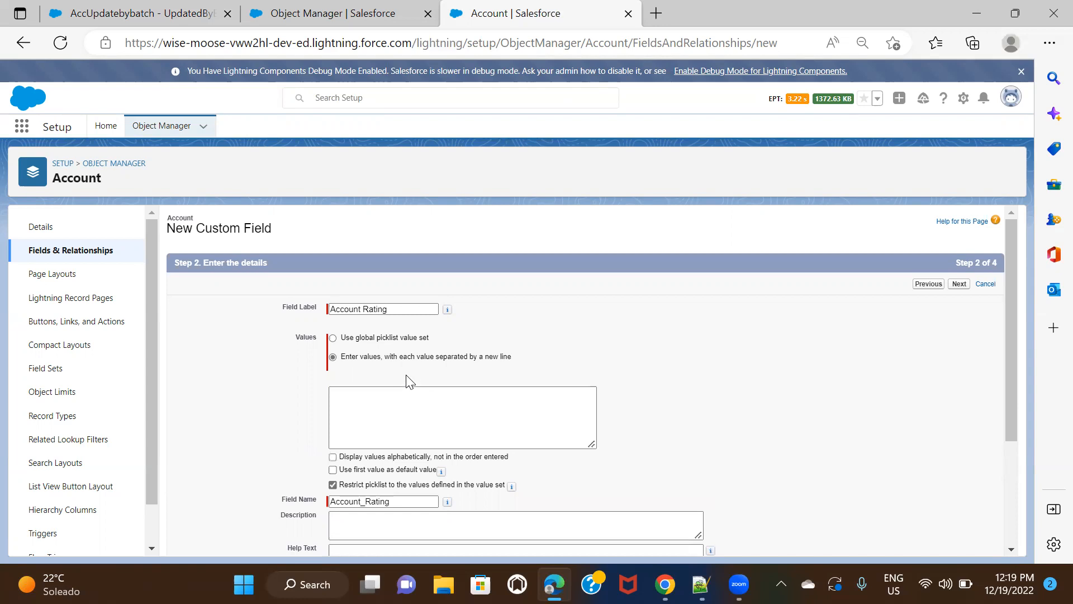
{"action": "left_click", "coordinate": [337, 402]}
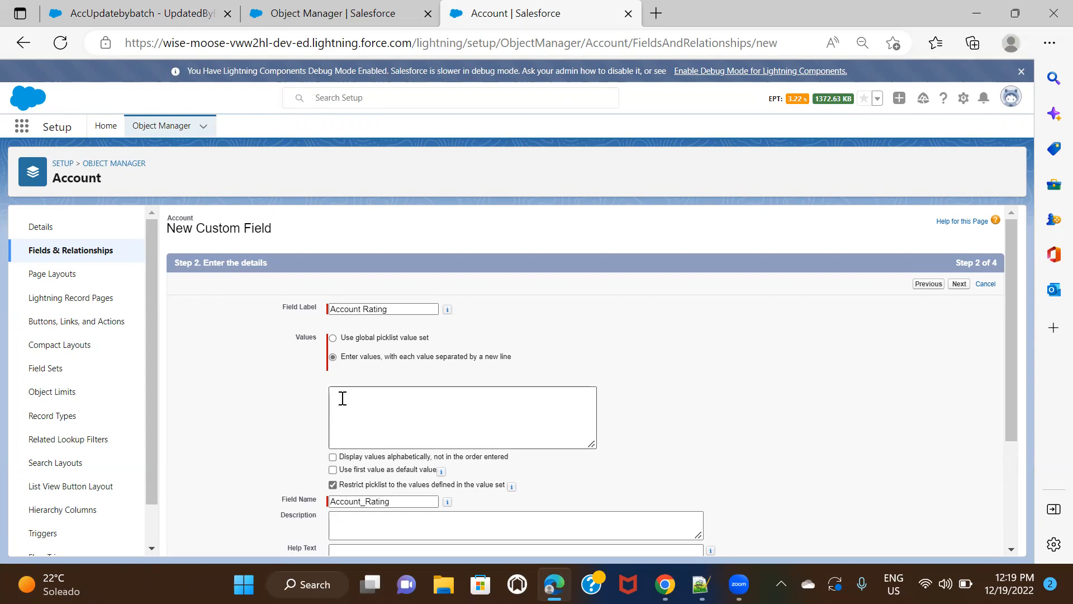
{"action": "left_click", "coordinate": [343, 398]}
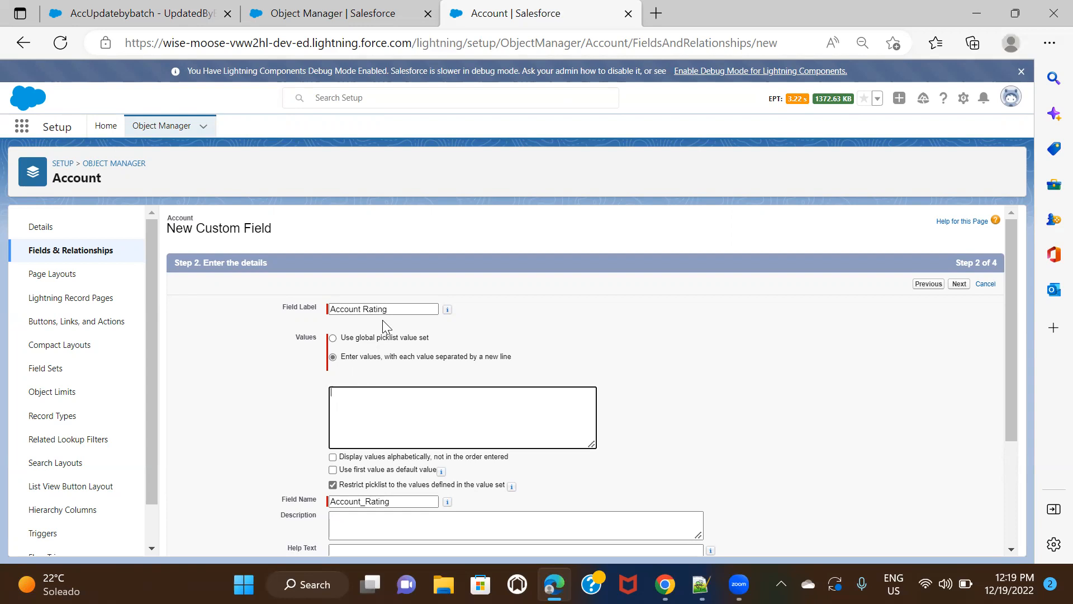
{"action": "left_click", "coordinate": [369, 408]}
{"action": "type", "text": "Low "}
{"action": "type", "text": "Mediu"}
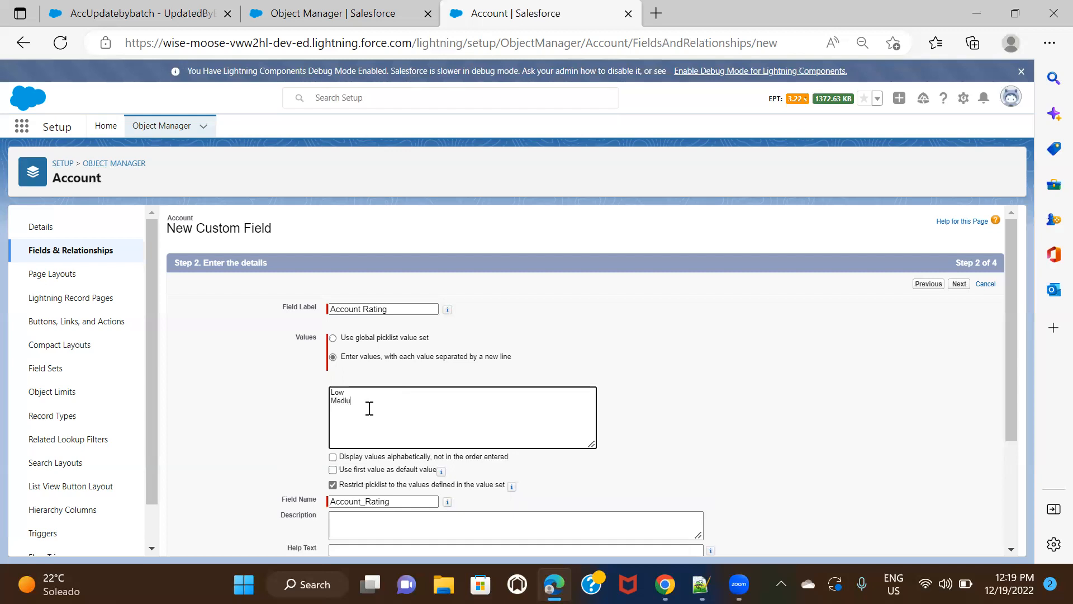
{"action": "type", "text": "m High"}
{"action": "key", "text": "Return"}
{"action": "type", "text": "Extra-High"}
{"action": "scroll", "coordinate": [648, 398], "scroll_direction": "down", "scroll_amount": 1}
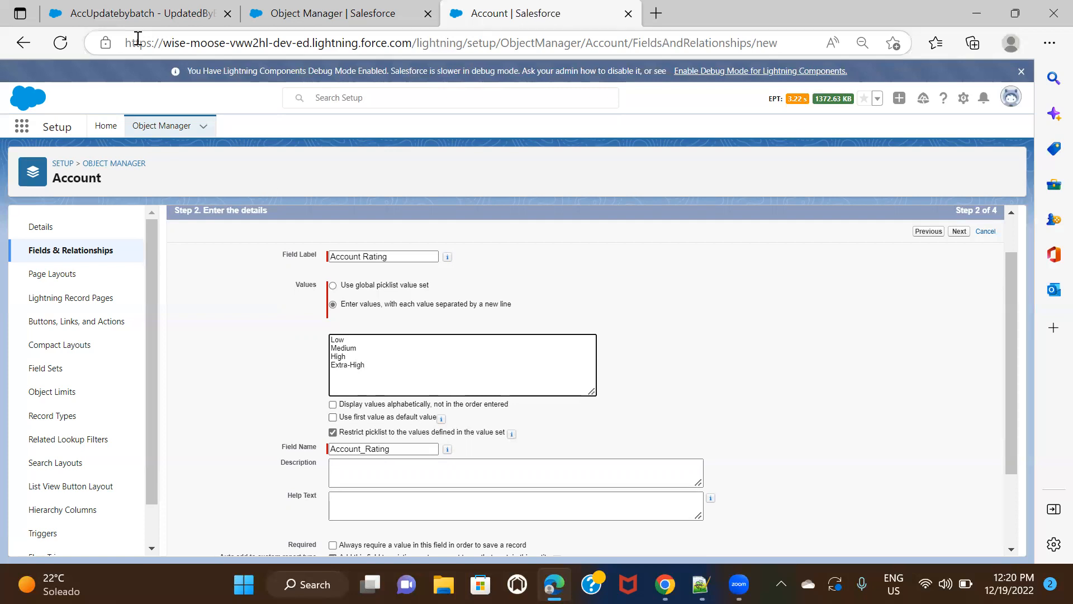
- Examine the account record's layout alongside the new field's remaining settings, including value restriction, field name, help text, required option and default value
{"action": "left_click", "coordinate": [127, 15]}
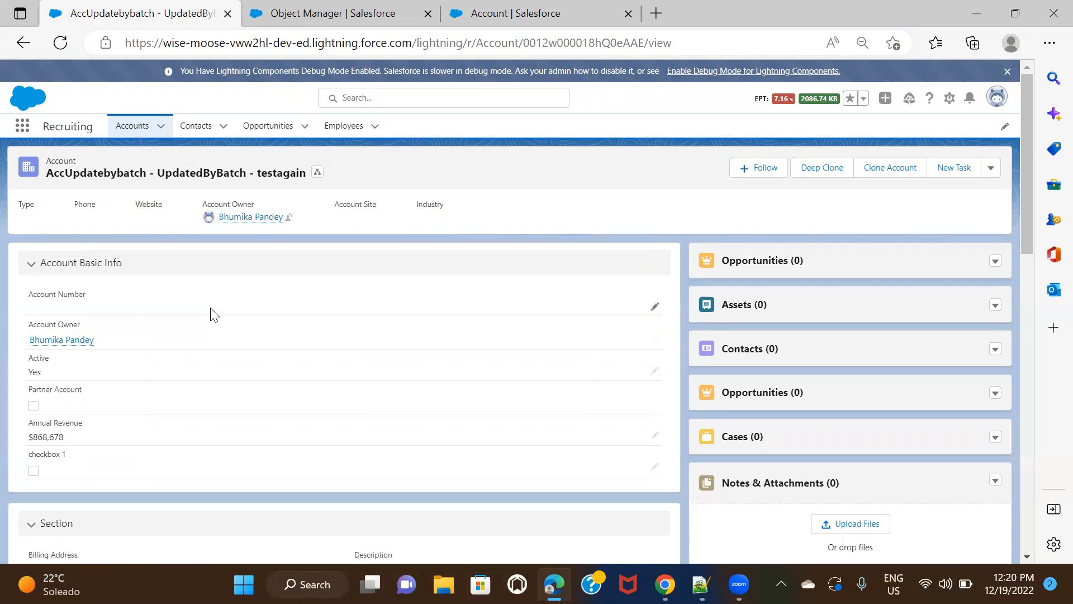
{"action": "left_click", "coordinate": [506, 11]}
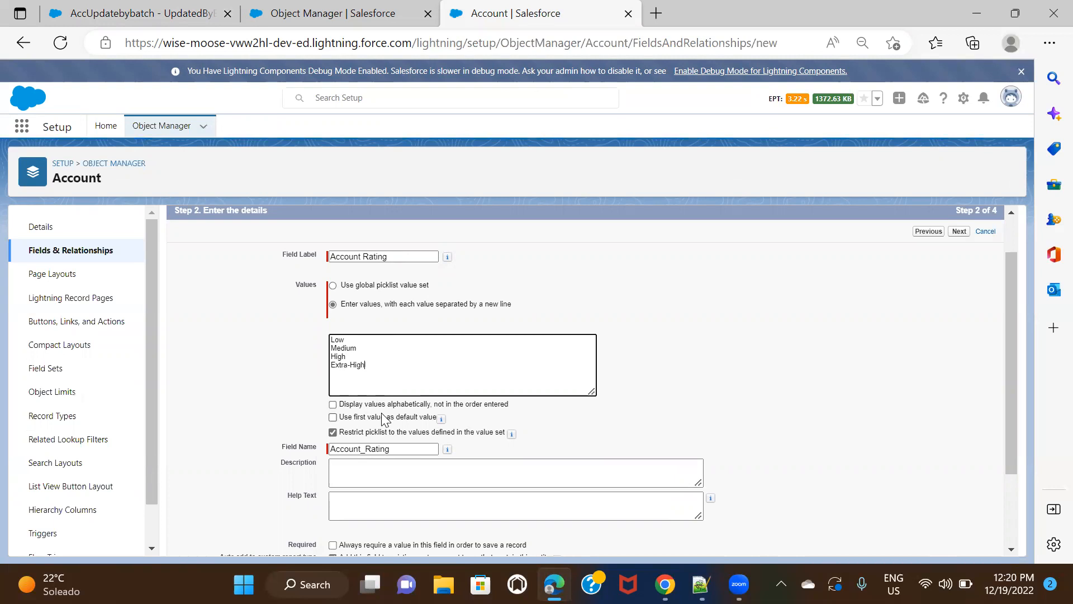
{"action": "scroll", "coordinate": [578, 403], "scroll_direction": "down", "scroll_amount": 1}
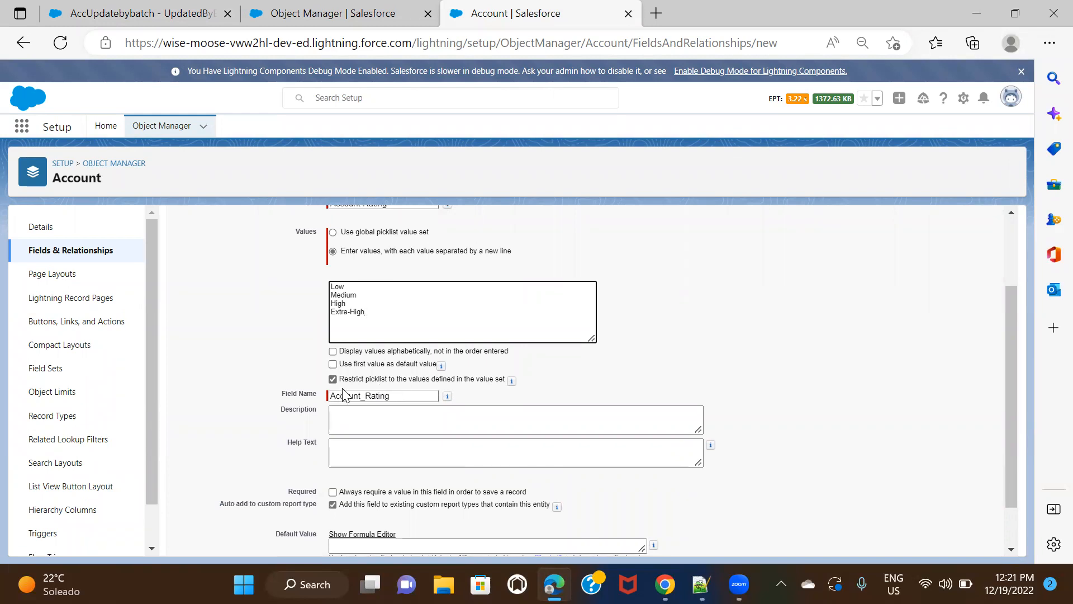
{"action": "scroll", "coordinate": [410, 385], "scroll_direction": "up", "scroll_amount": 1}
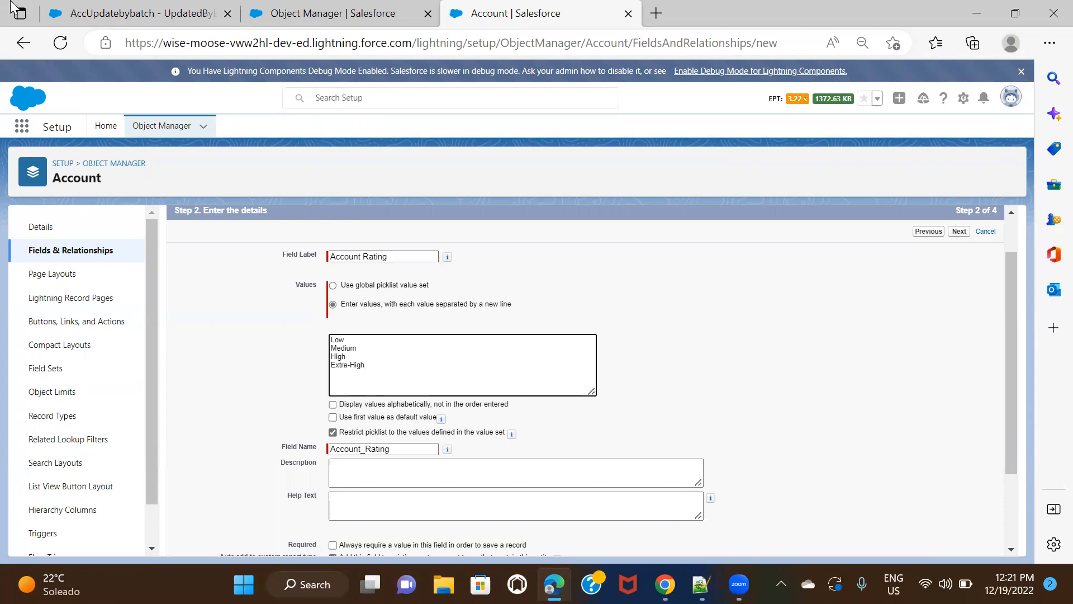
{"action": "left_click", "coordinate": [140, 13]}
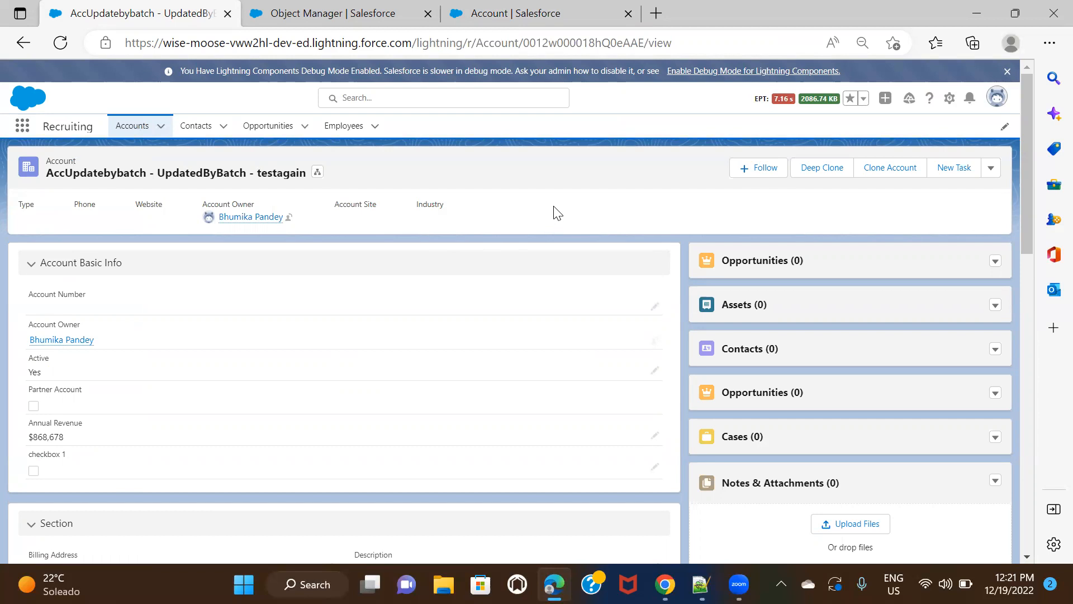
{"action": "left_click", "coordinate": [481, 13]}
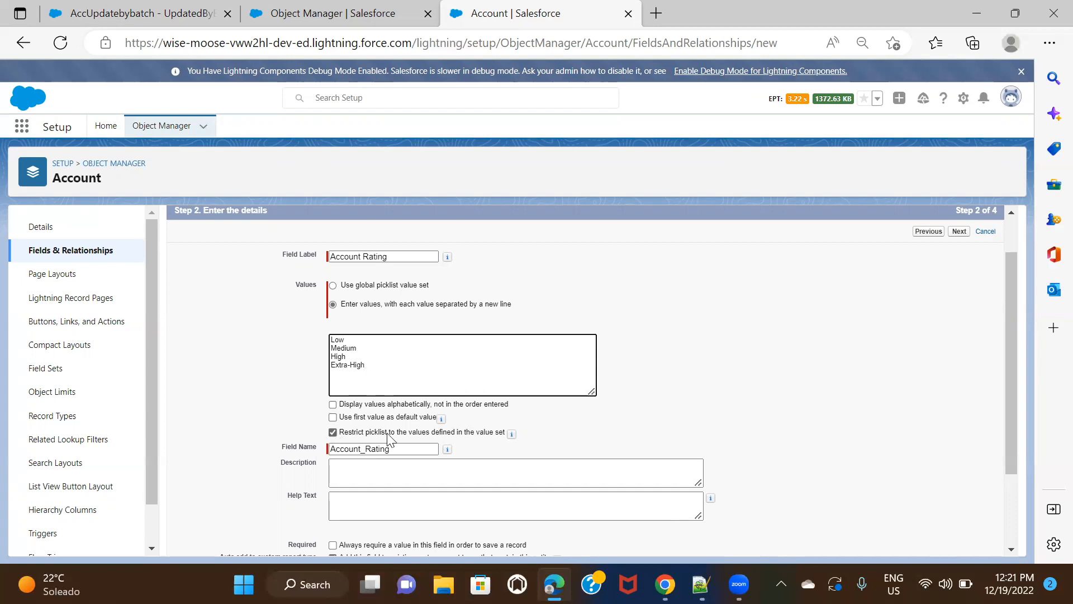
{"action": "scroll", "coordinate": [389, 439], "scroll_direction": "down", "scroll_amount": 1}
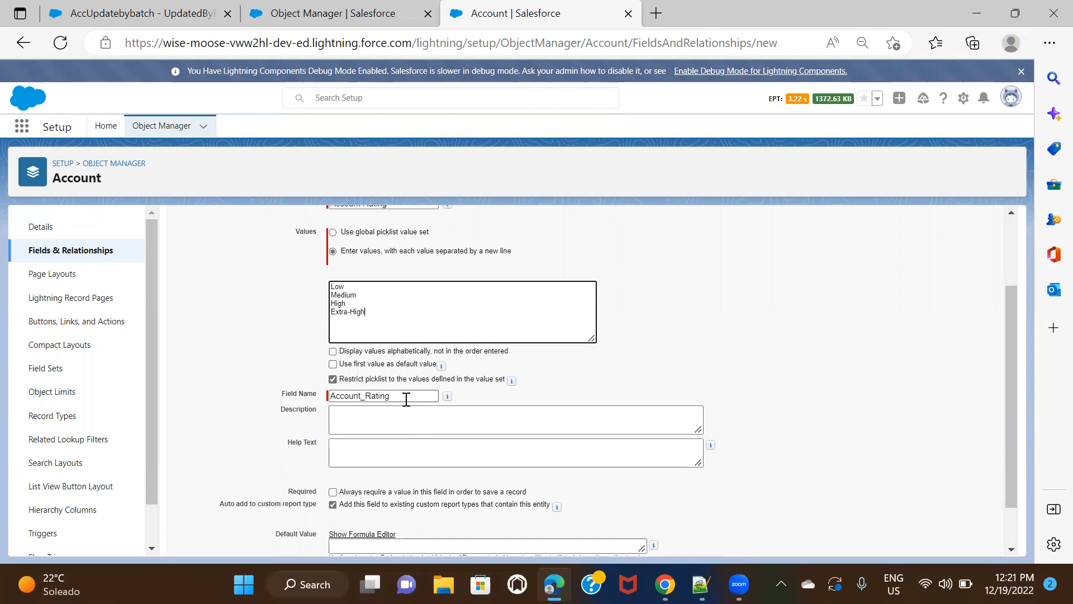
{"action": "scroll", "coordinate": [407, 400], "scroll_direction": "down", "scroll_amount": 1}
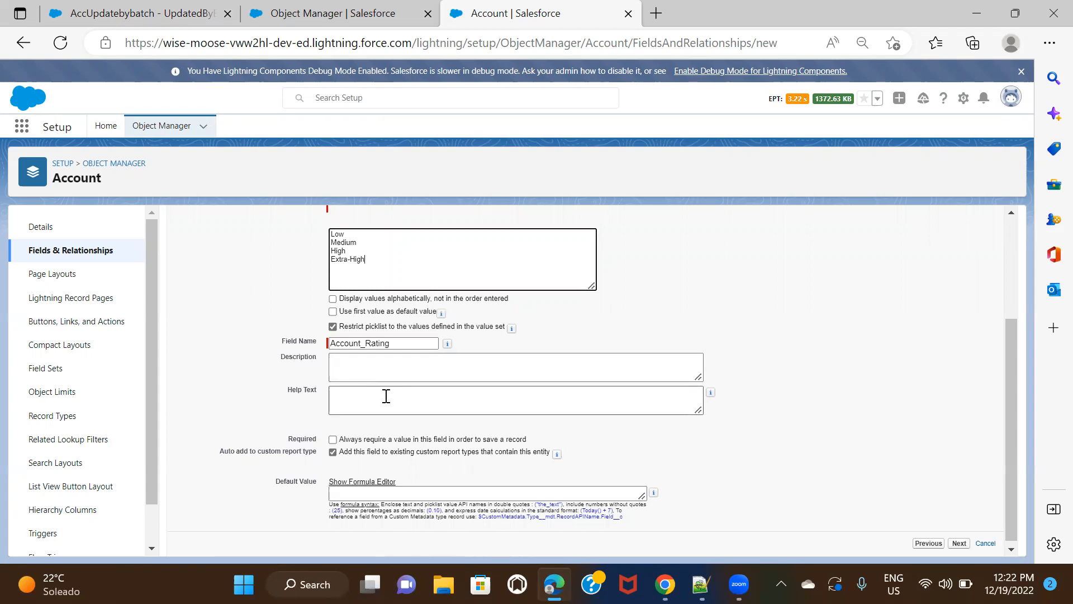
{"action": "scroll", "coordinate": [385, 395], "scroll_direction": "up", "scroll_amount": 3}
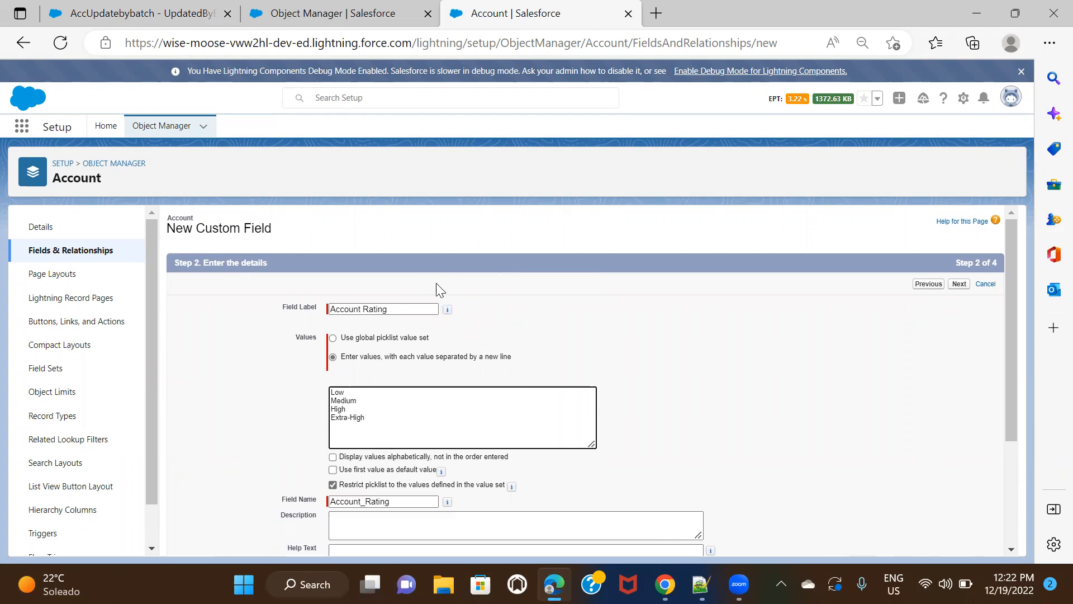
{"action": "left_click", "coordinate": [170, 12]}
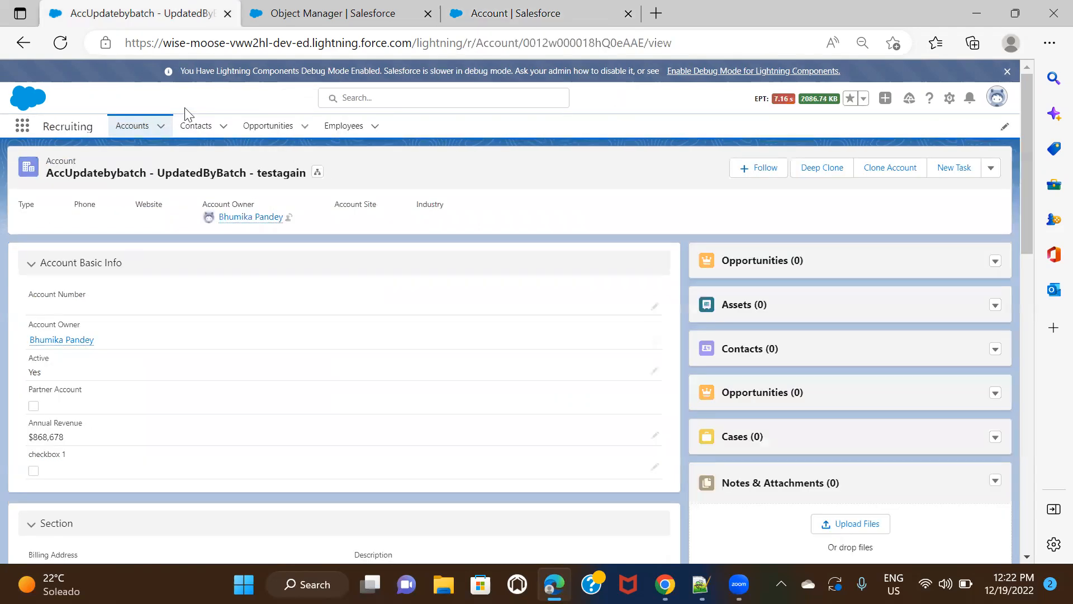
{"action": "scroll", "coordinate": [216, 370], "scroll_direction": "down", "scroll_amount": 4}
{"action": "scroll", "coordinate": [216, 369], "scroll_direction": "up", "scroll_amount": 4}
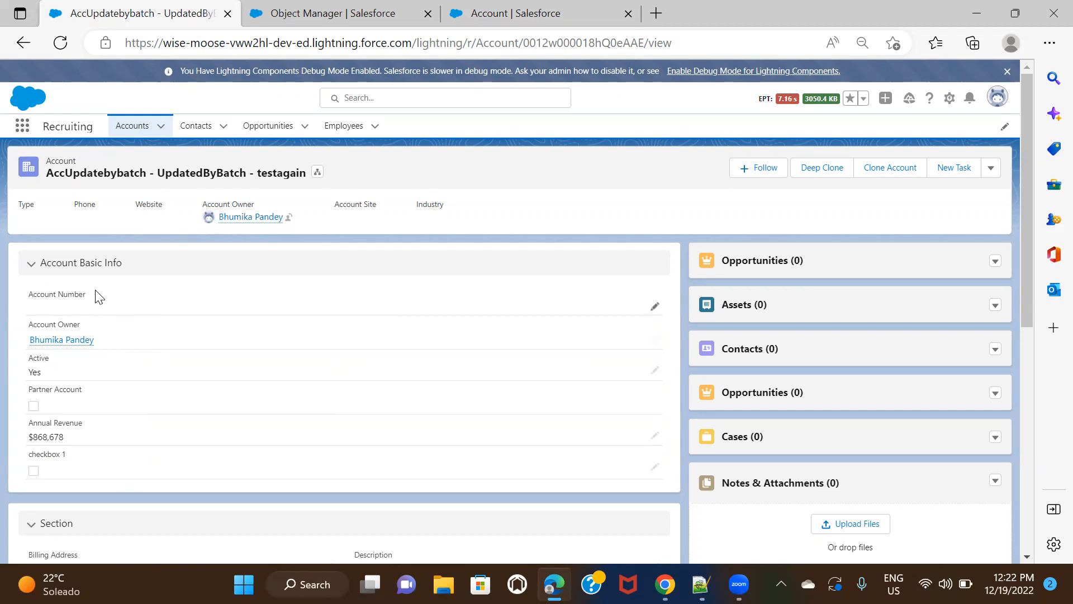
{"action": "left_click", "coordinate": [478, 8]}
{"action": "scroll", "coordinate": [505, 436], "scroll_direction": "down", "scroll_amount": 3}
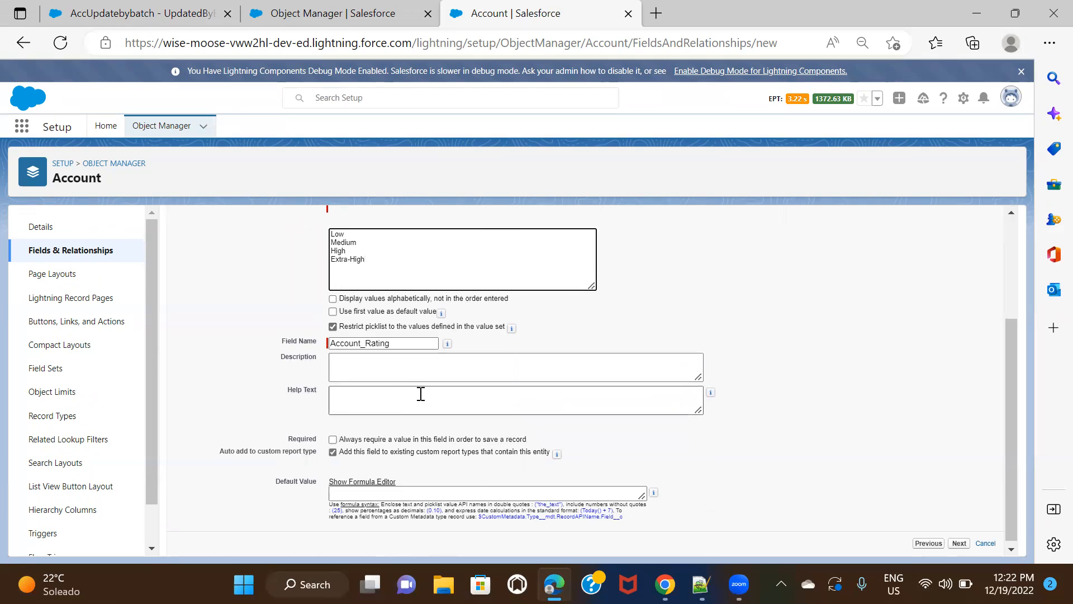
{"action": "scroll", "coordinate": [421, 394], "scroll_direction": "down", "scroll_amount": 1}
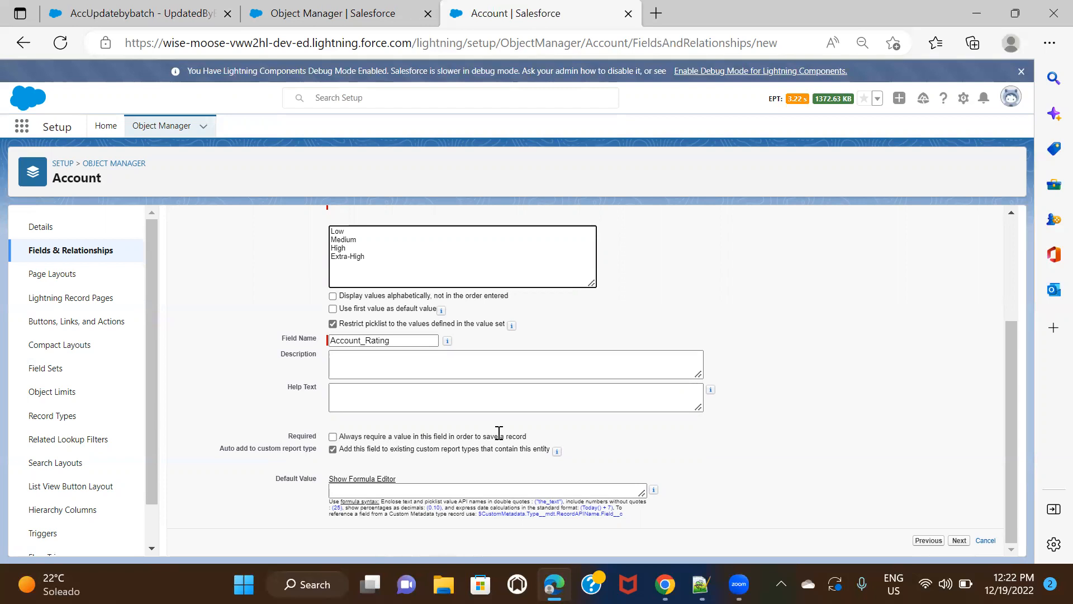
{"action": "scroll", "coordinate": [896, 432], "scroll_direction": "up", "scroll_amount": 3}
{"action": "scroll", "coordinate": [916, 430], "scroll_direction": "down", "scroll_amount": 3}
{"action": "scroll", "coordinate": [917, 434], "scroll_direction": "up", "scroll_amount": 3}
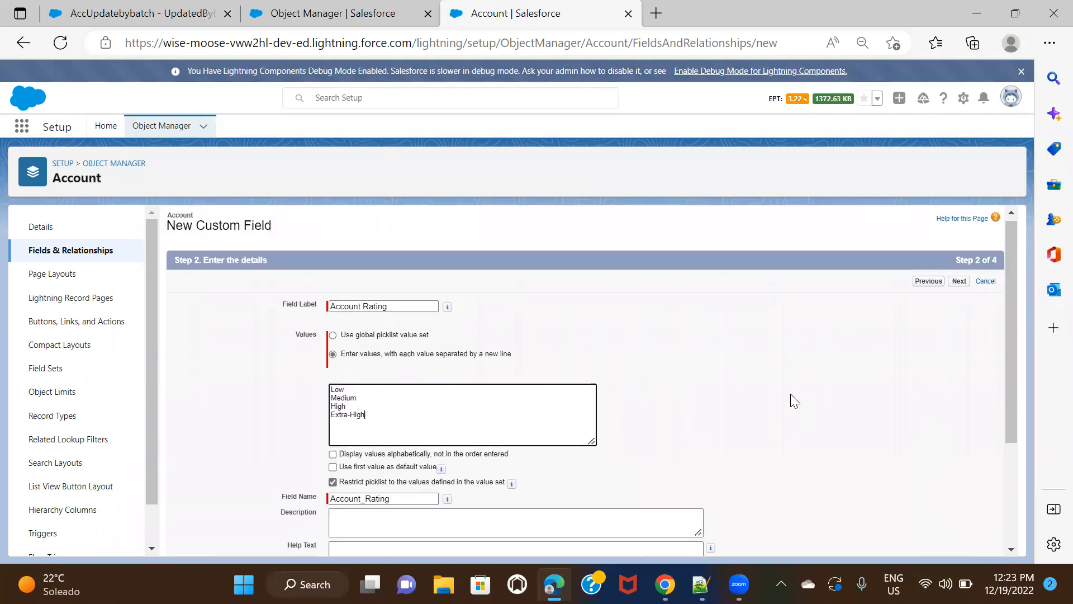
- Accept the Account Rating field's remaining details as they are and continue to field-level security
{"action": "scroll", "coordinate": [581, 413], "scroll_direction": "down", "scroll_amount": 1}
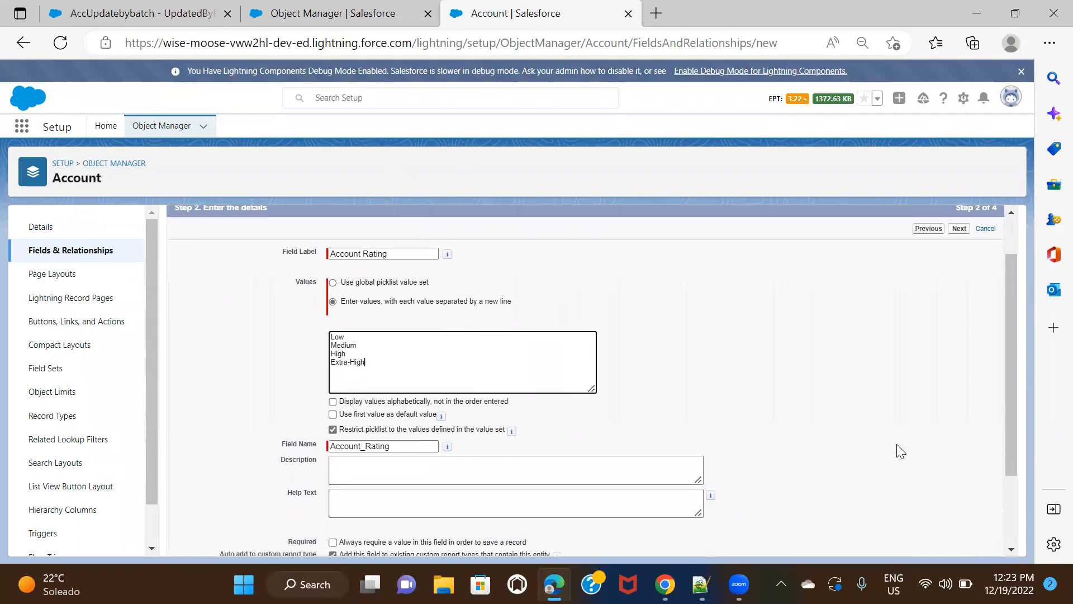
{"action": "scroll", "coordinate": [896, 445], "scroll_direction": "down", "scroll_amount": 2}
{"action": "left_click", "coordinate": [959, 540]}
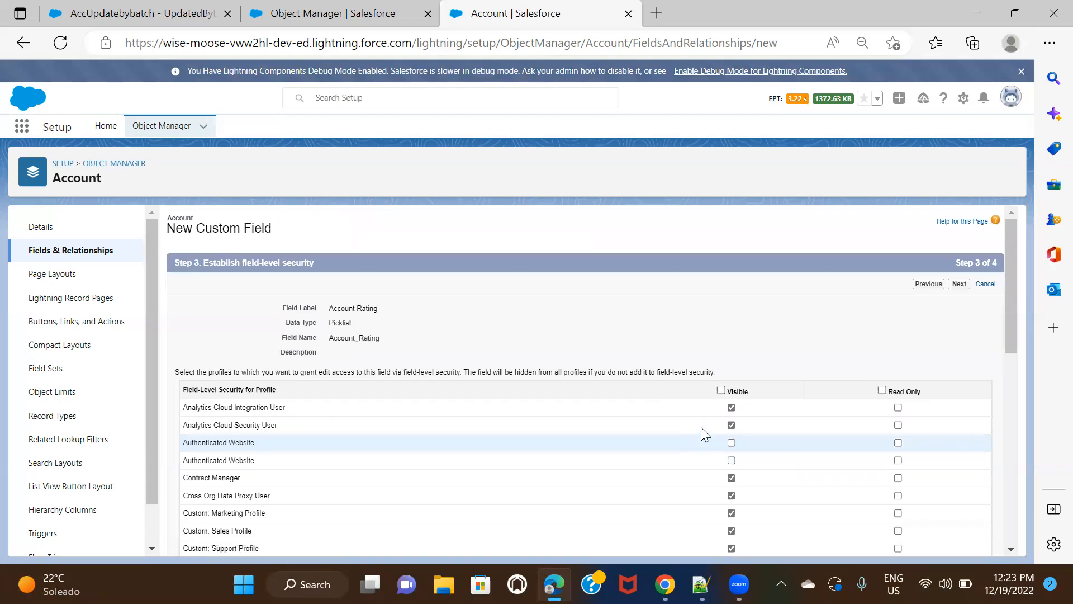
- Make the Account Rating field visible to all profiles and save it with all four account page layouts included
{"action": "left_click", "coordinate": [721, 391]}
{"action": "scroll", "coordinate": [740, 452], "scroll_direction": "down", "scroll_amount": 7}
{"action": "scroll", "coordinate": [604, 486], "scroll_direction": "down", "scroll_amount": 2}
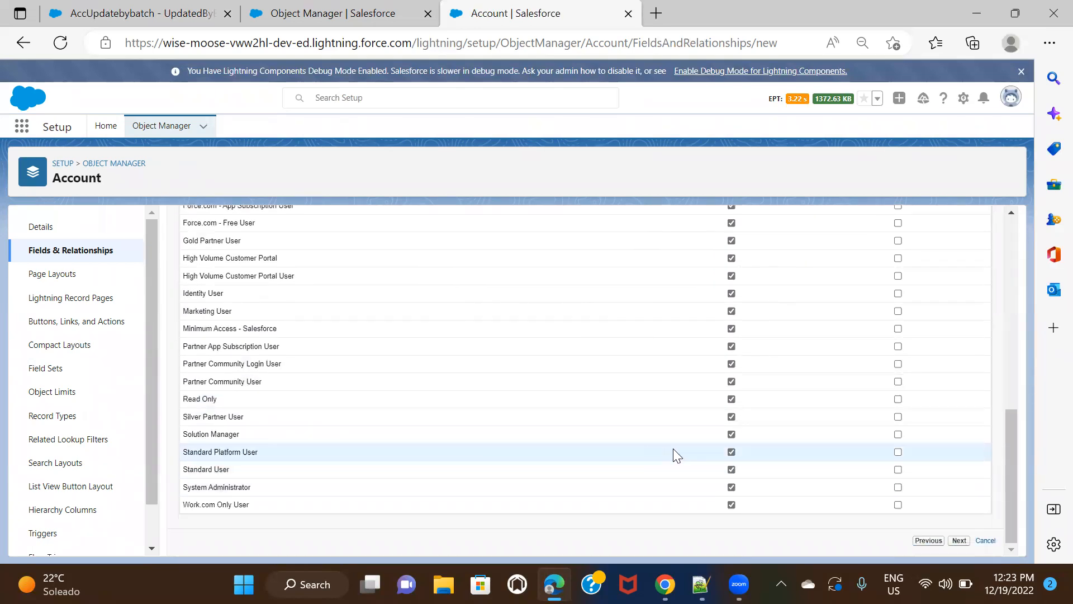
{"action": "scroll", "coordinate": [673, 448], "scroll_direction": "up", "scroll_amount": 9}
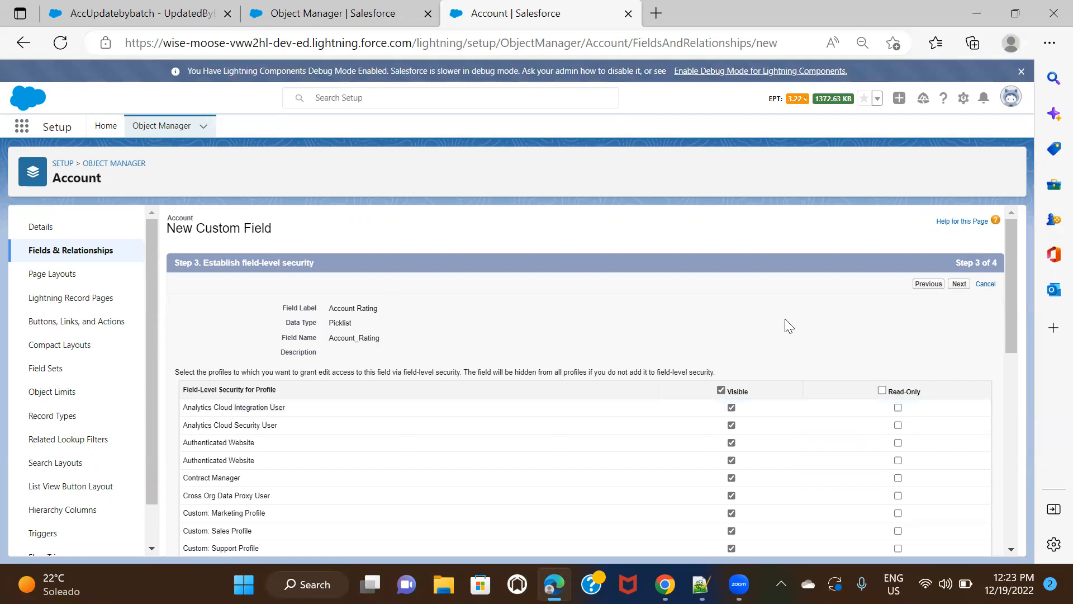
{"action": "left_click", "coordinate": [963, 285]}
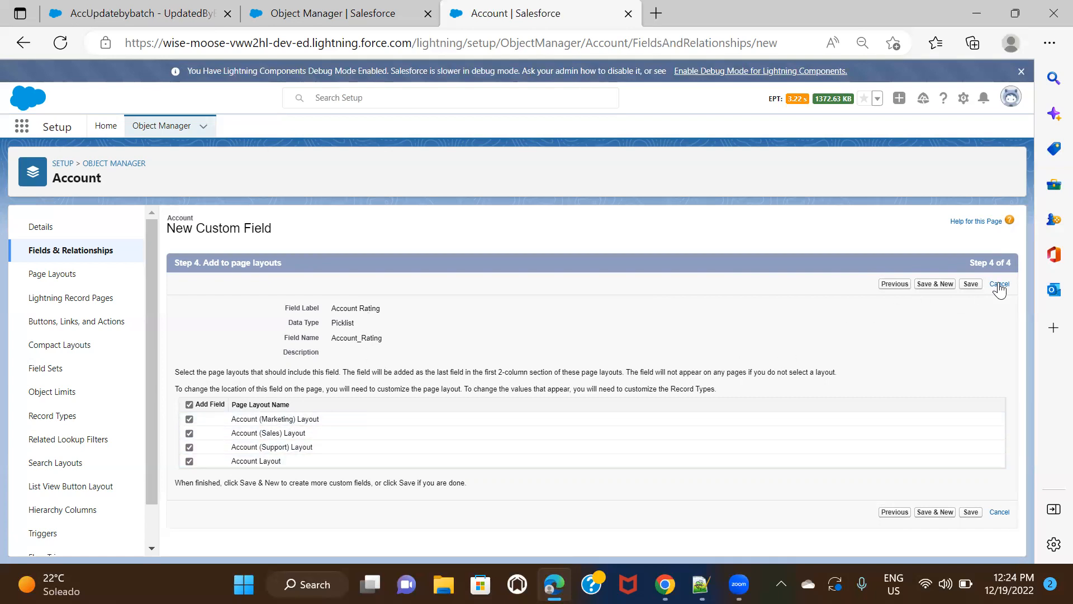
{"action": "left_click", "coordinate": [971, 285]}
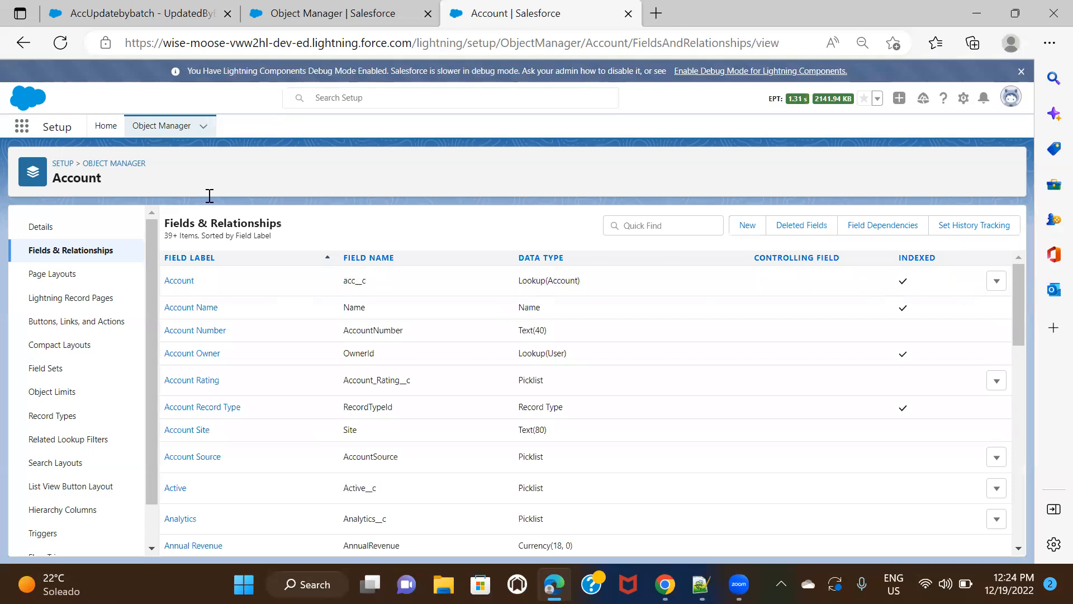
- Reload the AccUpdatebybatch account record and open its record page for editing in Lightning App Builder
{"action": "left_click", "coordinate": [120, 13]}
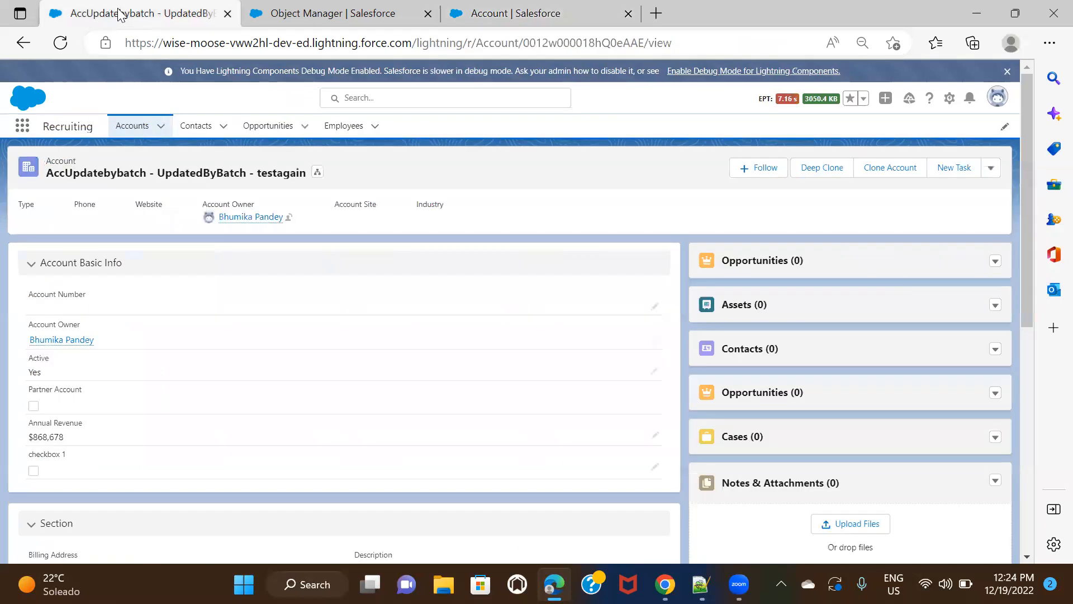
{"action": "left_click", "coordinate": [61, 42]}
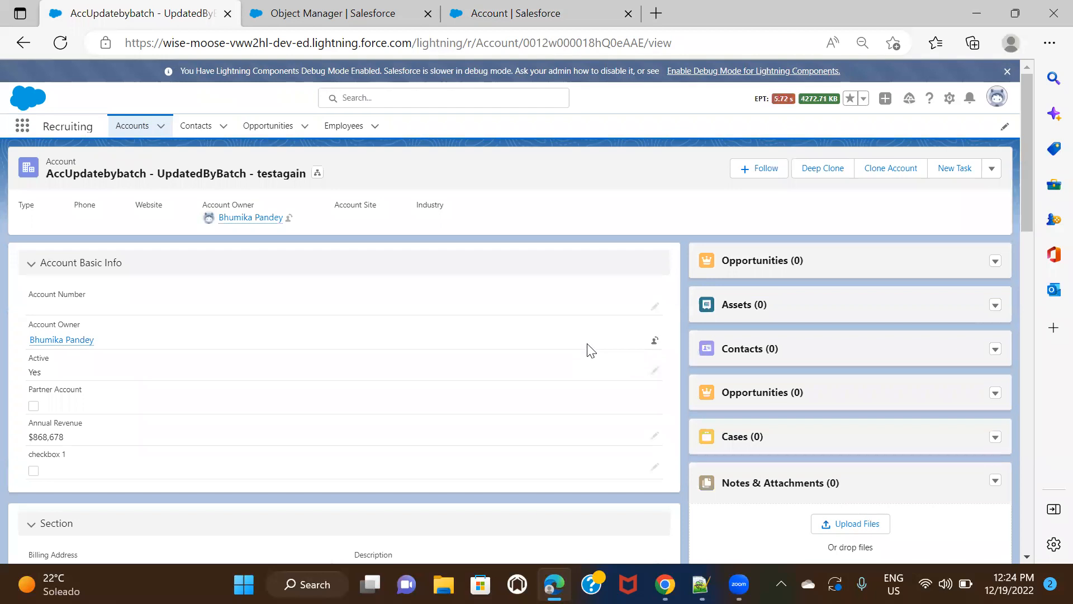
{"action": "left_click", "coordinate": [948, 102]}
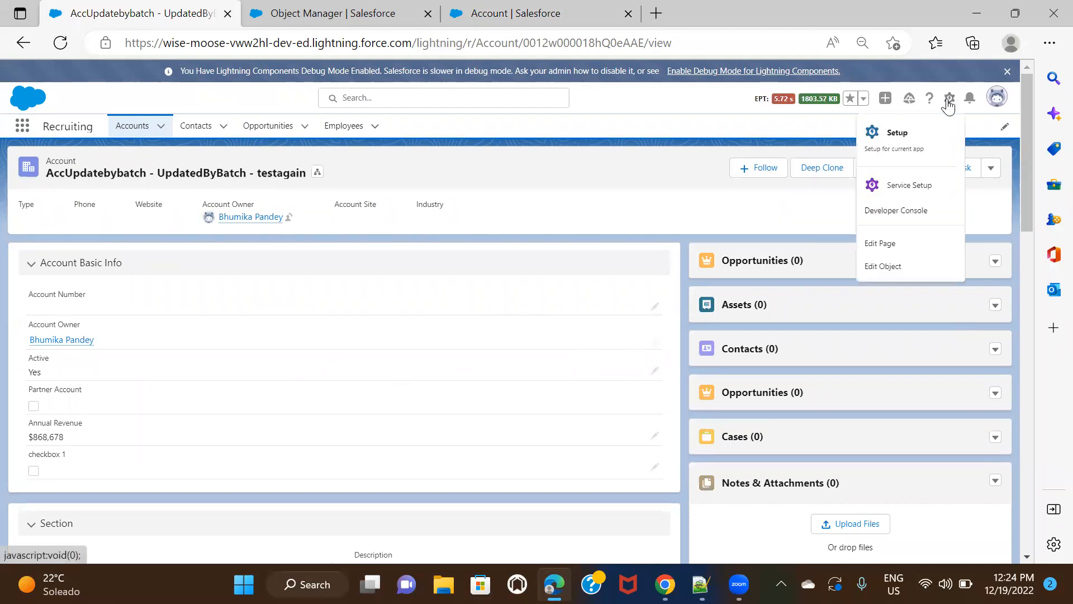
{"action": "left_click", "coordinate": [937, 243]}
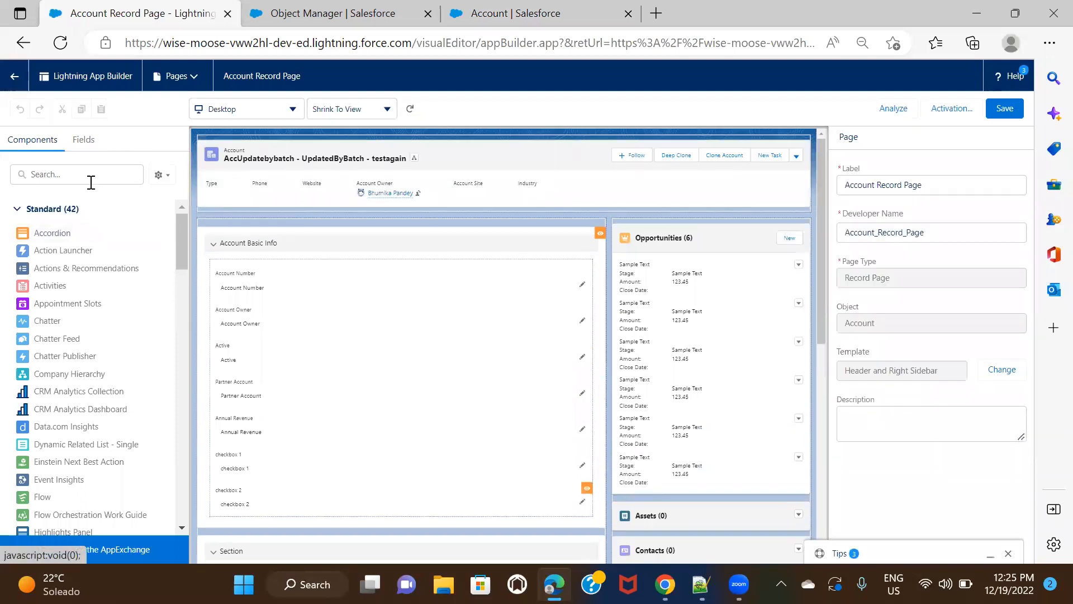
- Find the Account Rating field, place it below Account Number in the Account Basic Info section and save the record page
{"action": "left_click", "coordinate": [84, 141]}
{"action": "left_click", "coordinate": [85, 175]}
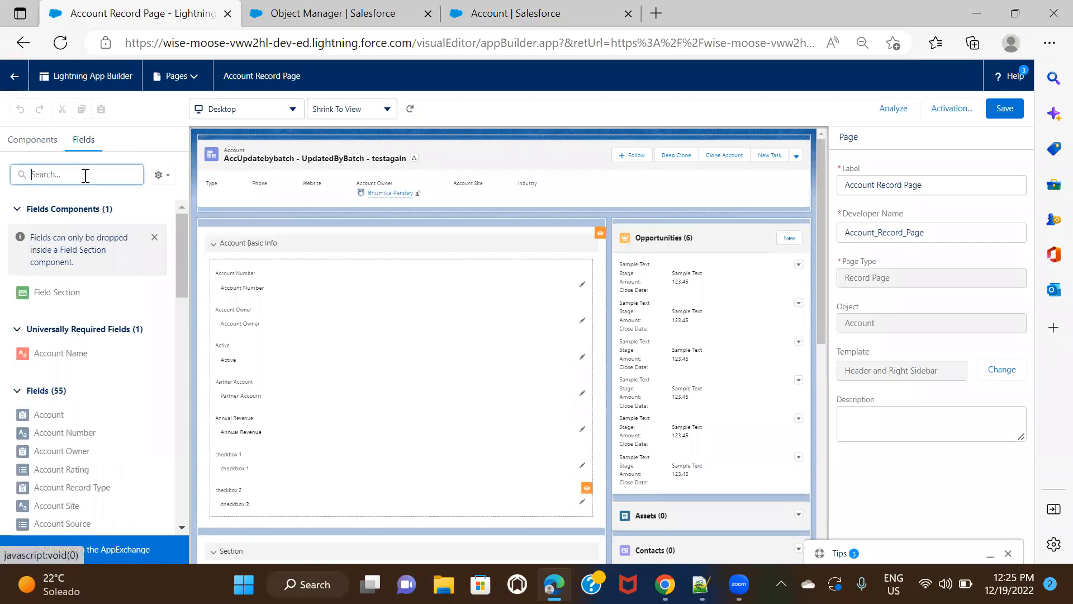
{"action": "type", "text": "acc"}
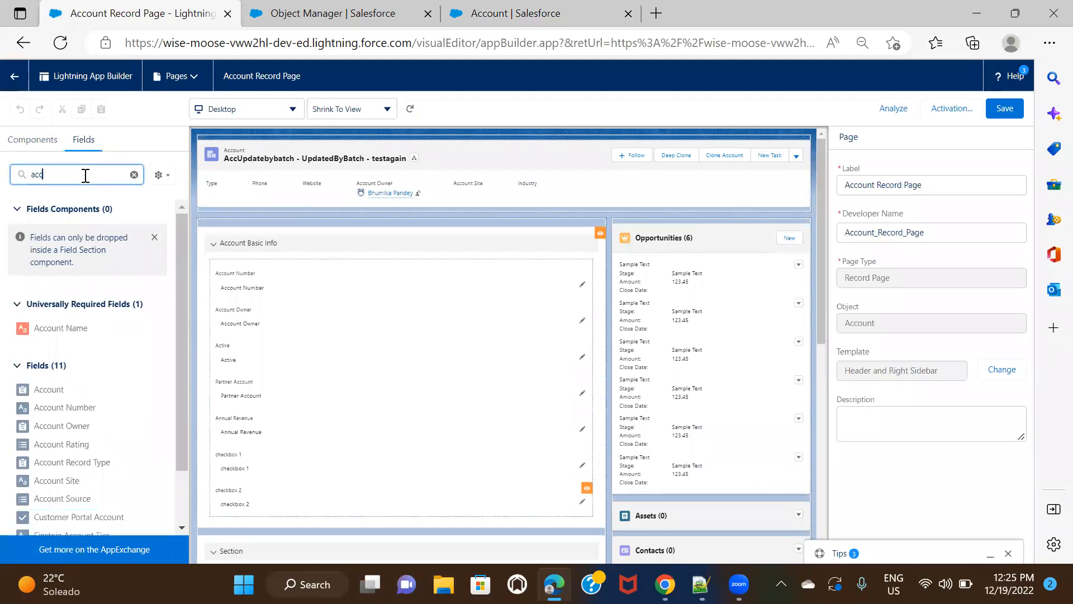
{"action": "type", "text": "ount r"}
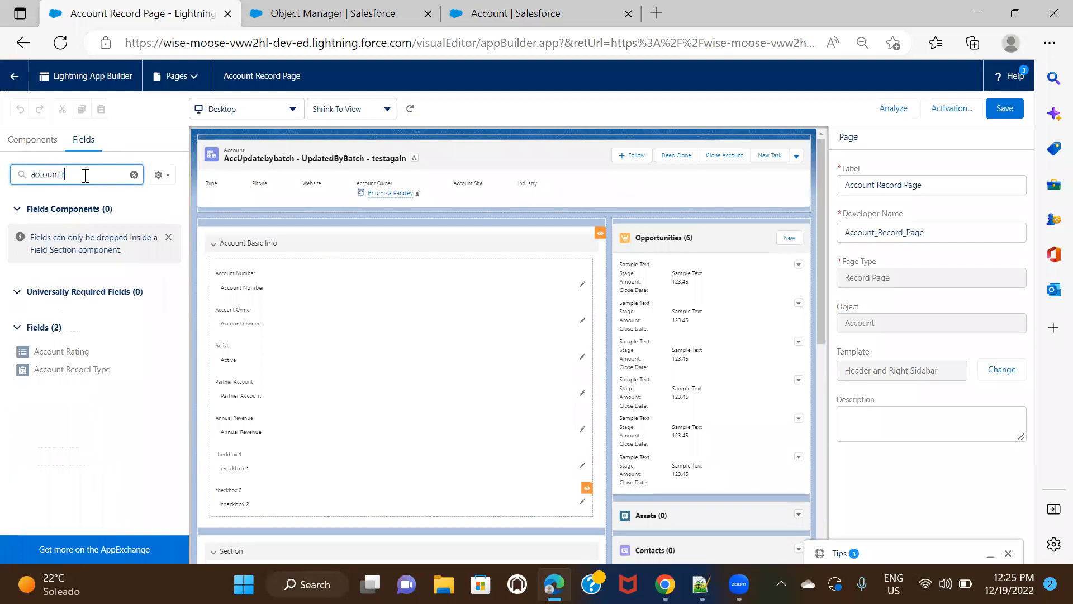
{"action": "left_click_drag", "start_coordinate": [72, 352], "coordinate": [242, 291]}
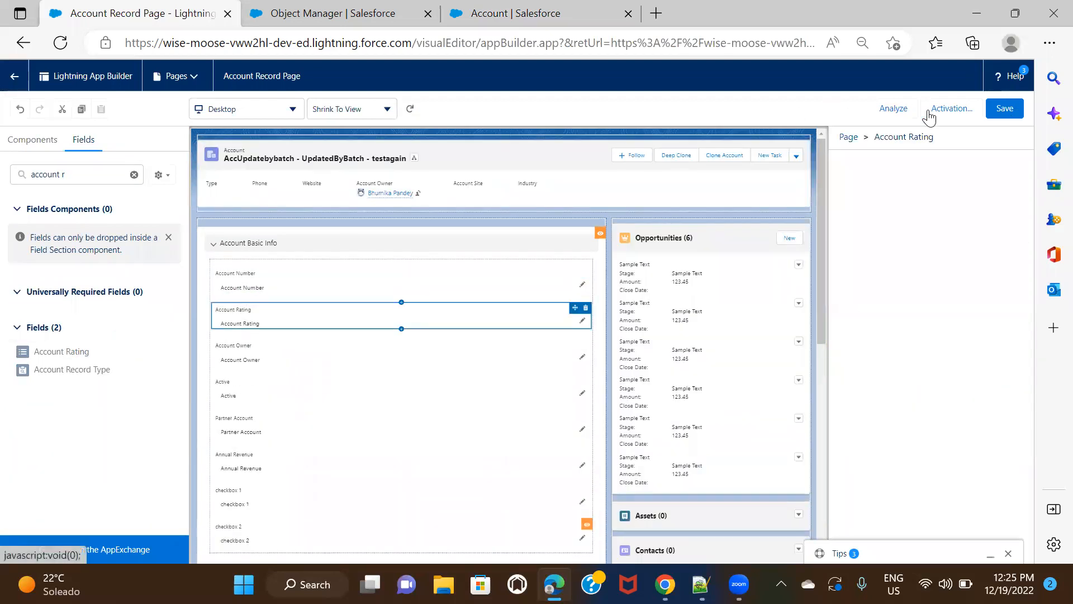
{"action": "left_click", "coordinate": [1005, 109]}
{"action": "left_click", "coordinate": [688, 370]}
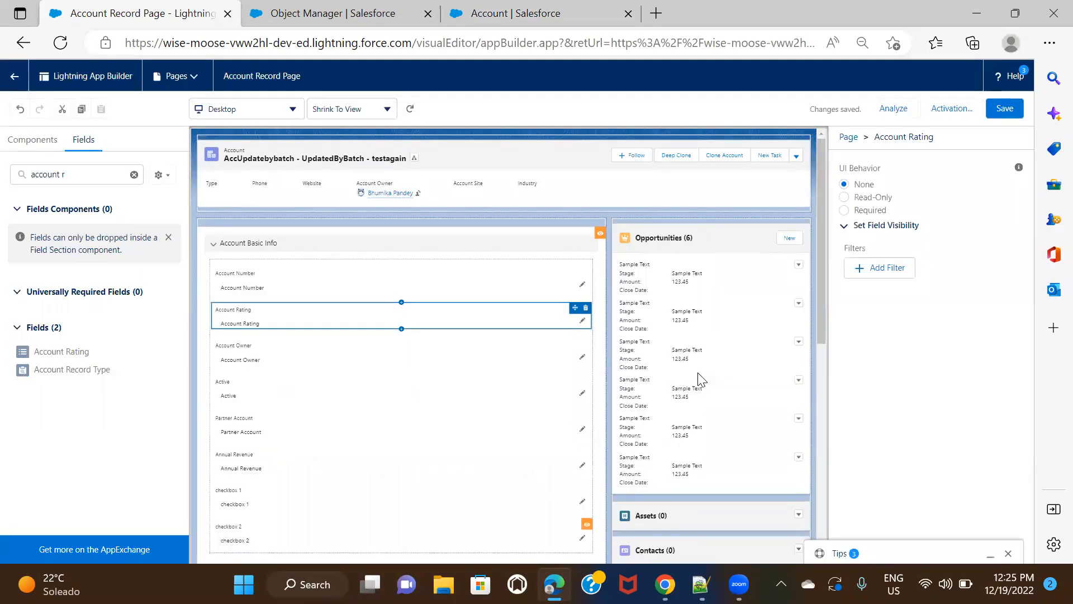
- Go from Object Manager to the Accounts list and open the AccUpdatebybatch - UpdatedByBatch - testagain record
{"action": "left_click", "coordinate": [336, 13]}
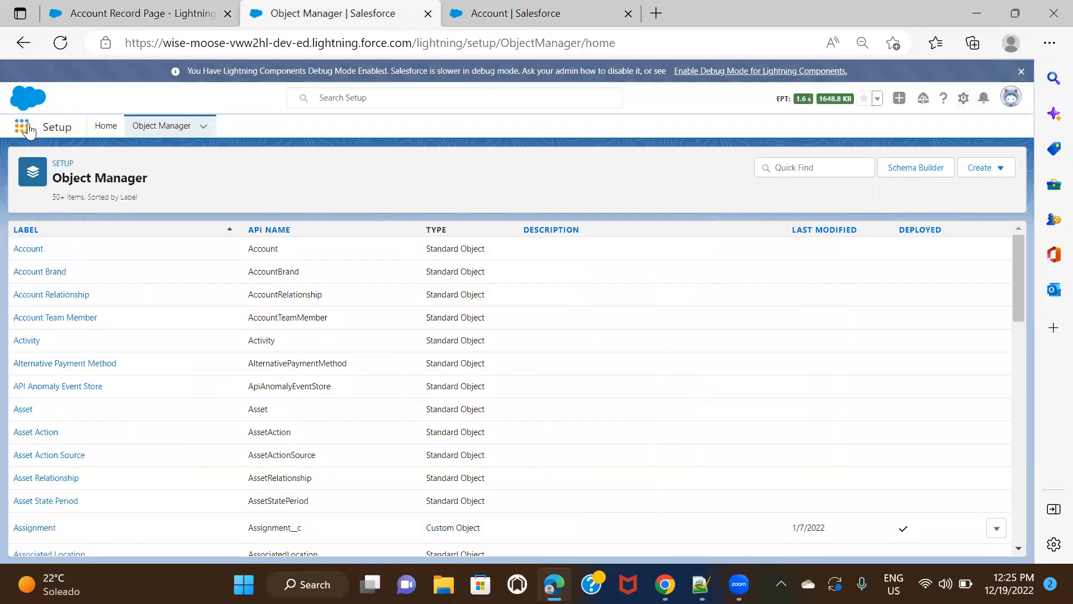
{"action": "left_click", "coordinate": [29, 129]}
{"action": "type", "text": "a"}
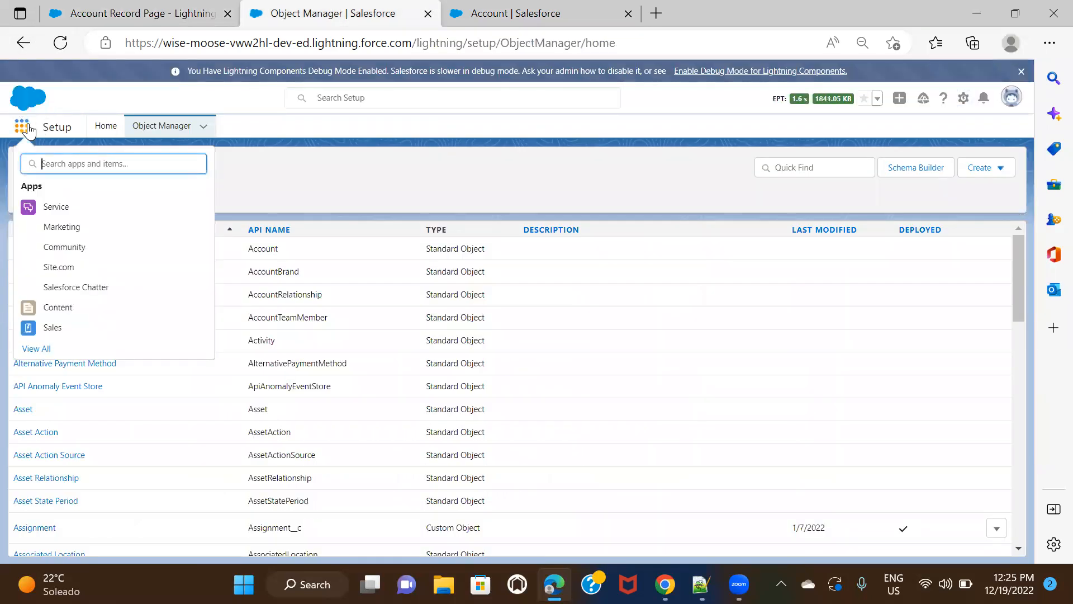
{"action": "type", "text": "cc"}
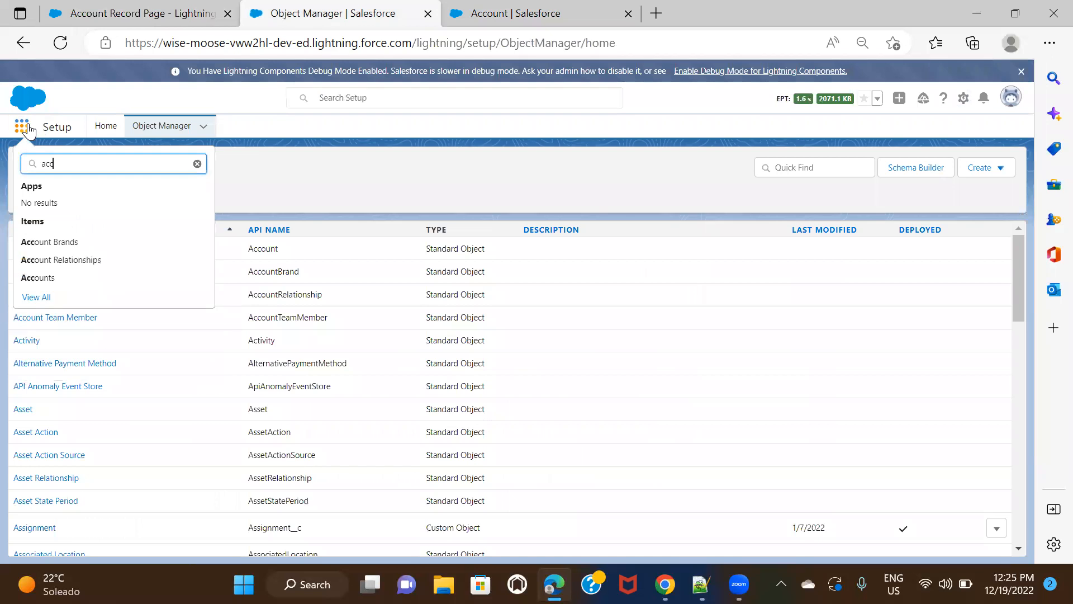
{"action": "left_click", "coordinate": [51, 279]}
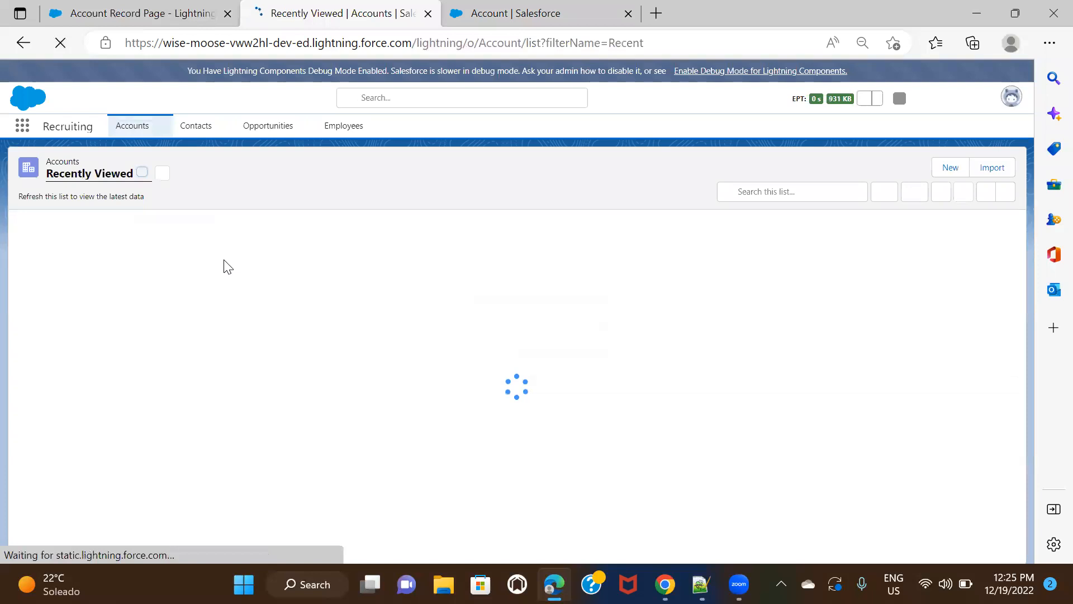
{"action": "left_click", "coordinate": [66, 240]}
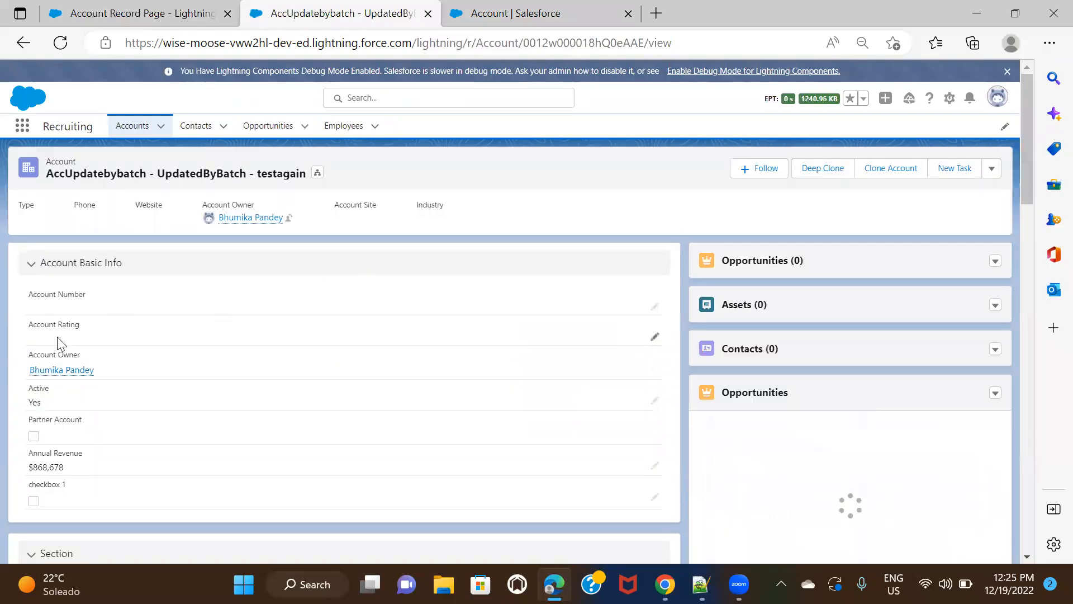
- Edit the account record inline and try each Account Rating value in turn: Low, Medium, High and Extra-High
{"action": "left_click", "coordinate": [656, 337]}
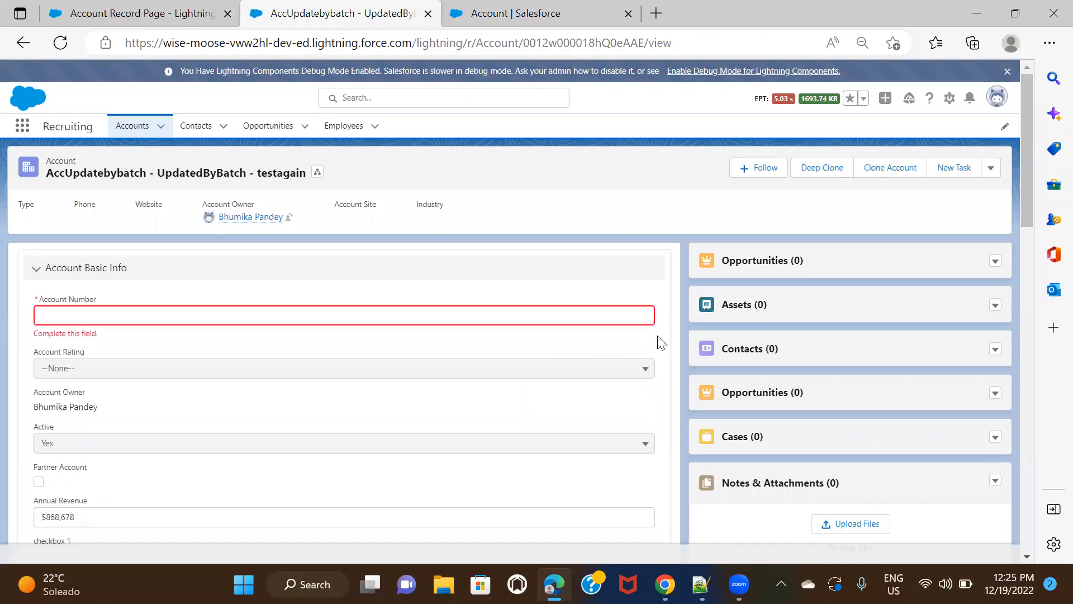
{"action": "left_click", "coordinate": [218, 374]}
{"action": "scroll", "coordinate": [218, 373], "scroll_direction": "down", "scroll_amount": 1}
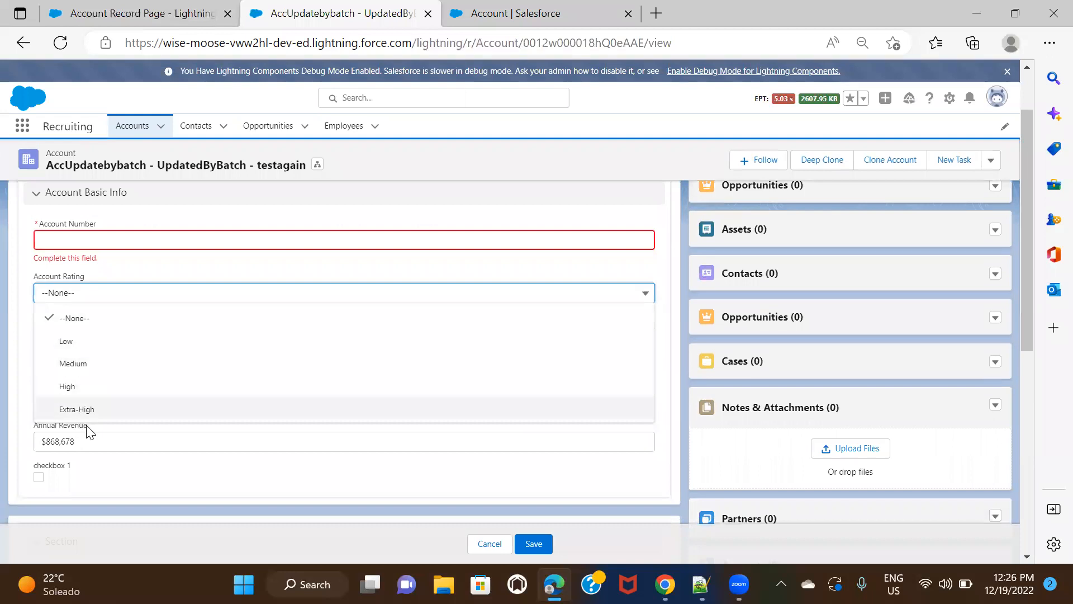
{"action": "left_click", "coordinate": [93, 351]}
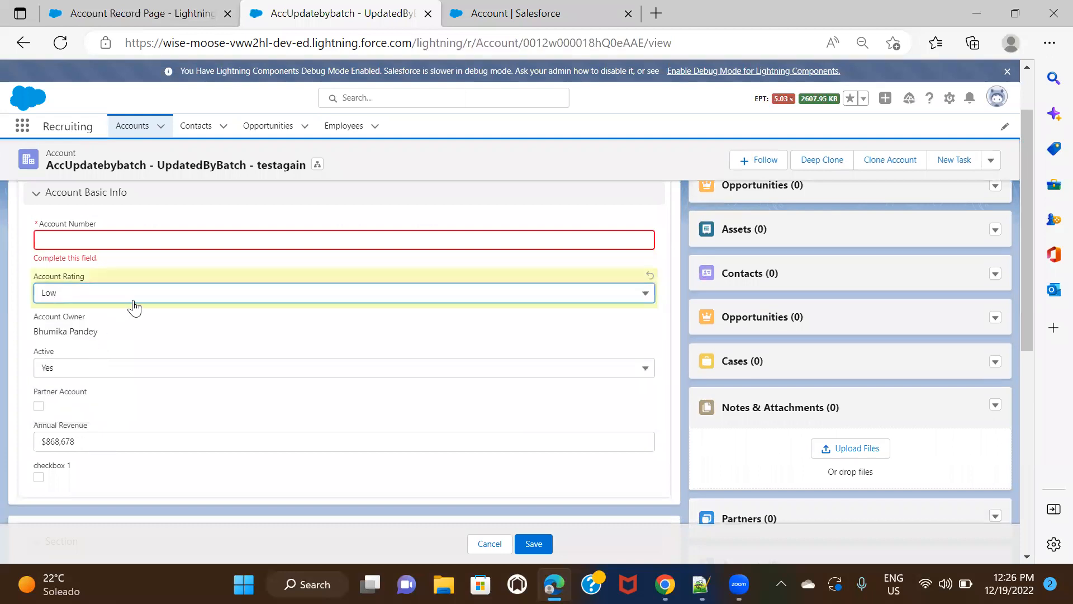
{"action": "left_click", "coordinate": [137, 302]}
{"action": "left_click", "coordinate": [108, 368]}
{"action": "left_click", "coordinate": [144, 291]}
{"action": "left_click", "coordinate": [98, 387]}
{"action": "left_click", "coordinate": [144, 295]}
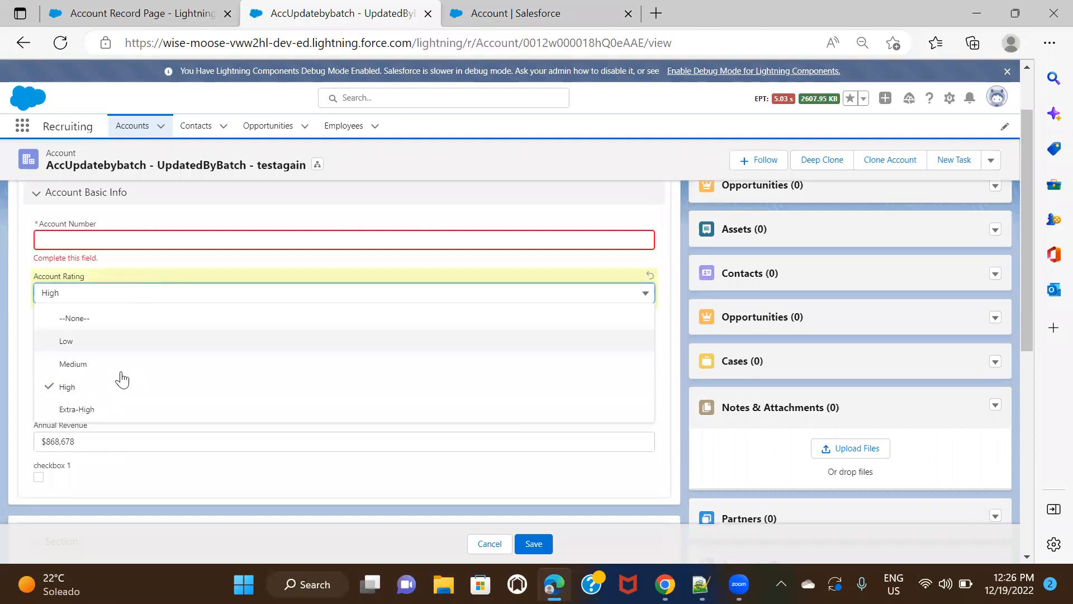
{"action": "left_click", "coordinate": [115, 411]}
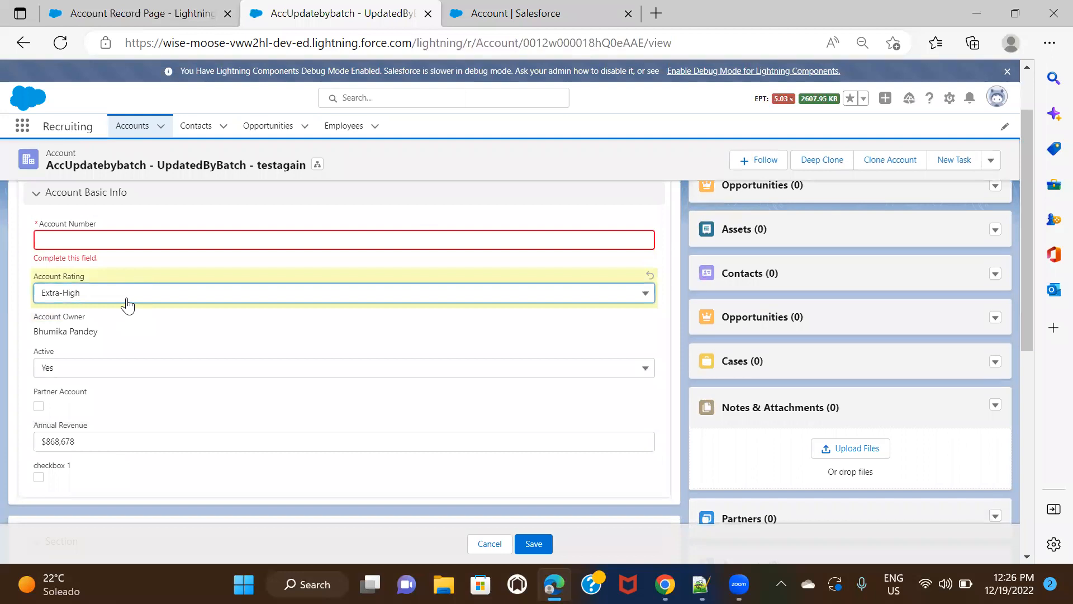
- Switch the record's Account Rating between Medium and High, ending on Medium, to test single-value selection
{"action": "left_click", "coordinate": [127, 299]}
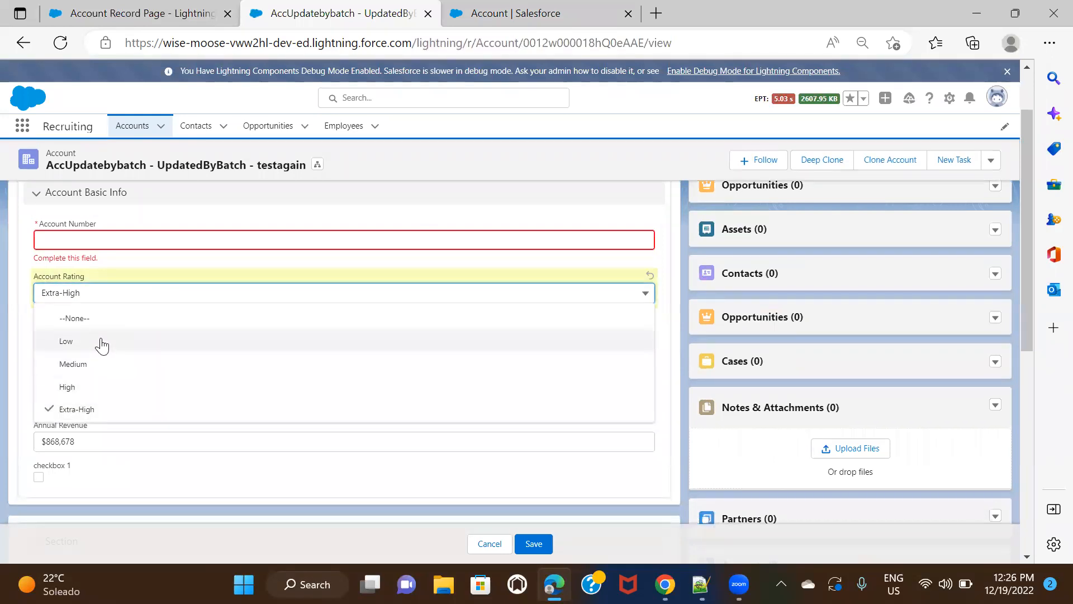
{"action": "left_click", "coordinate": [116, 296]}
{"action": "left_click", "coordinate": [103, 359]}
{"action": "left_click", "coordinate": [121, 302]}
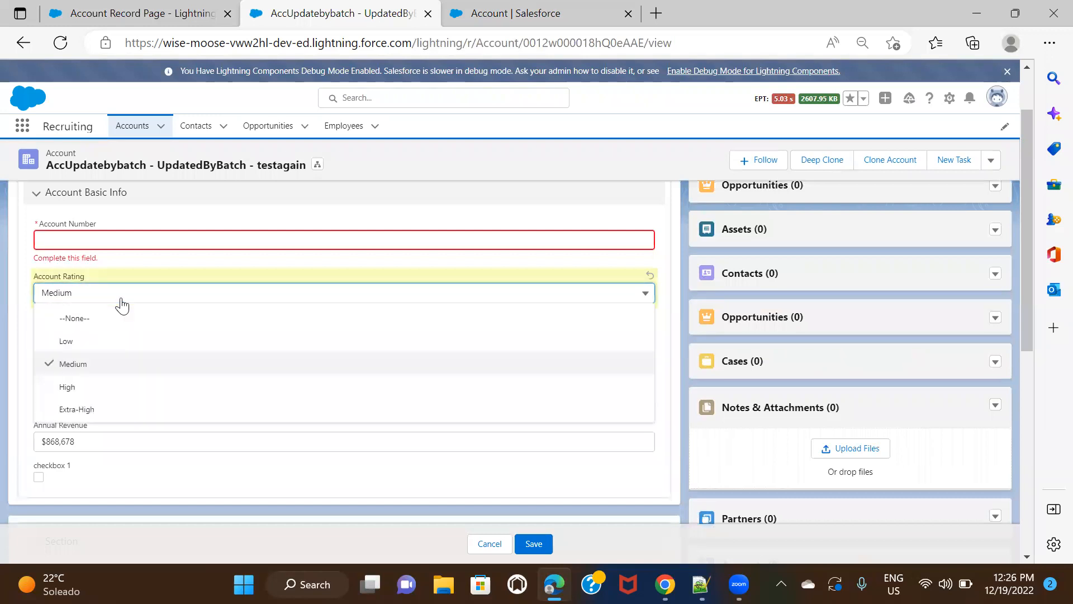
{"action": "left_click", "coordinate": [114, 391]}
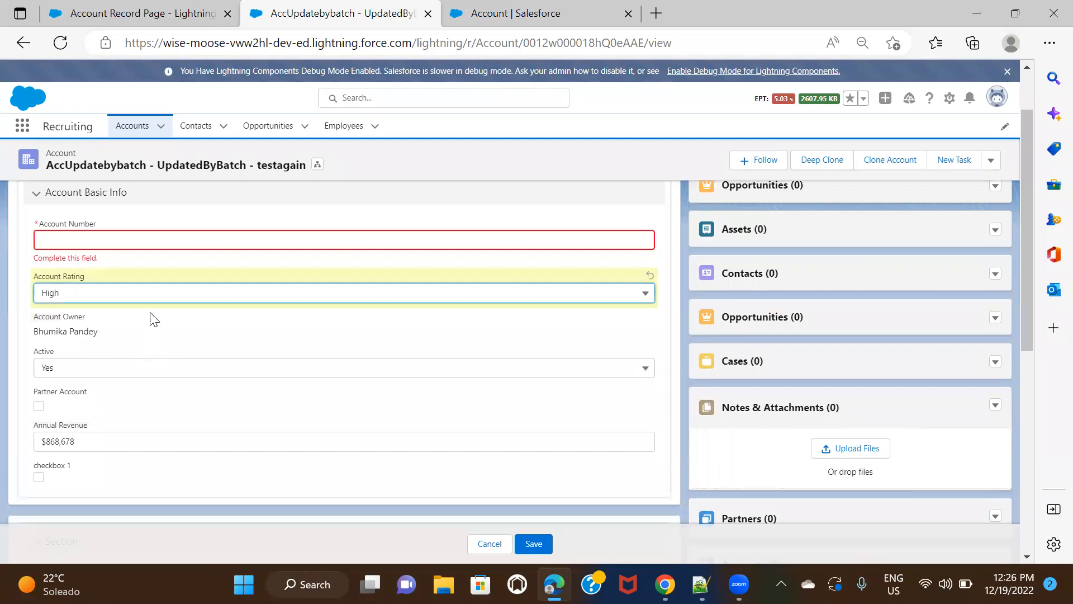
{"action": "left_click", "coordinate": [149, 298]}
{"action": "left_click", "coordinate": [135, 367]}
{"action": "left_click", "coordinate": [148, 300]}
{"action": "left_click", "coordinate": [139, 366]}
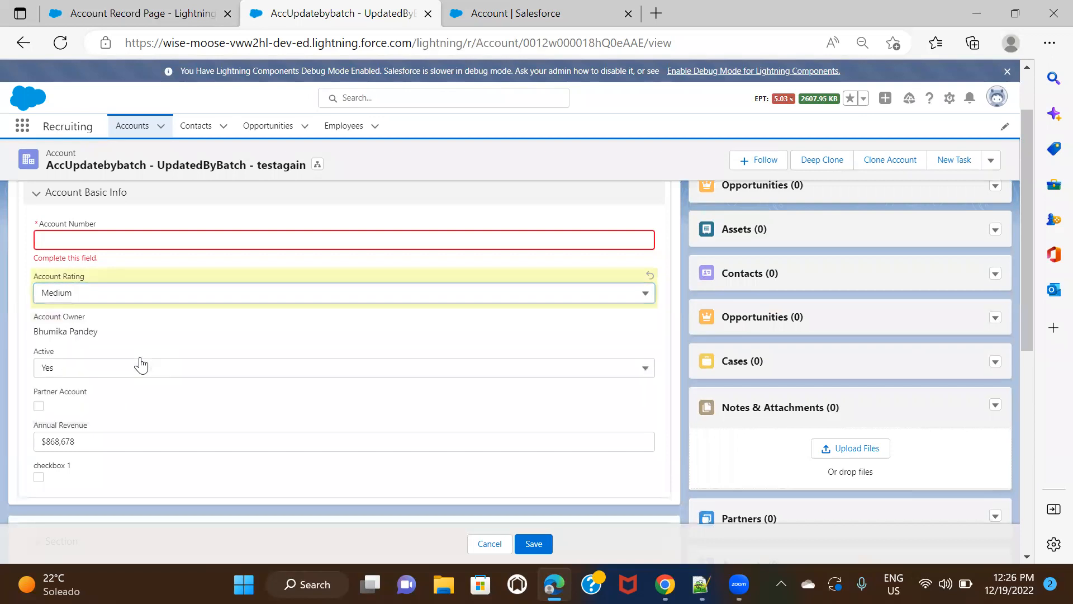
- Add the help text "This shows the account rating." to the Account Rating field's definition and save it
{"action": "left_click", "coordinate": [565, 6]}
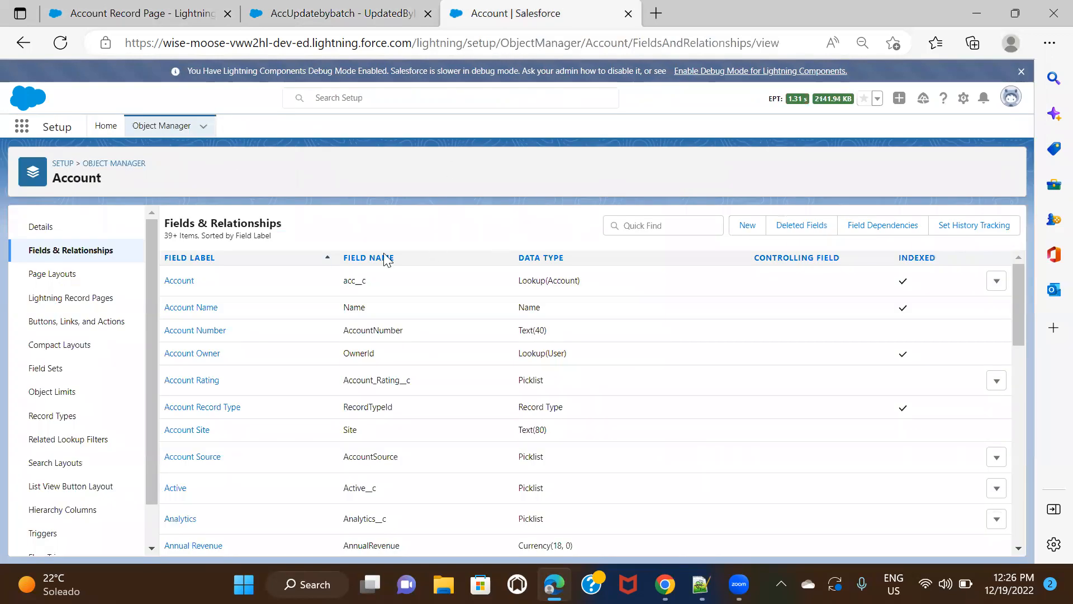
{"action": "left_click", "coordinate": [194, 382]}
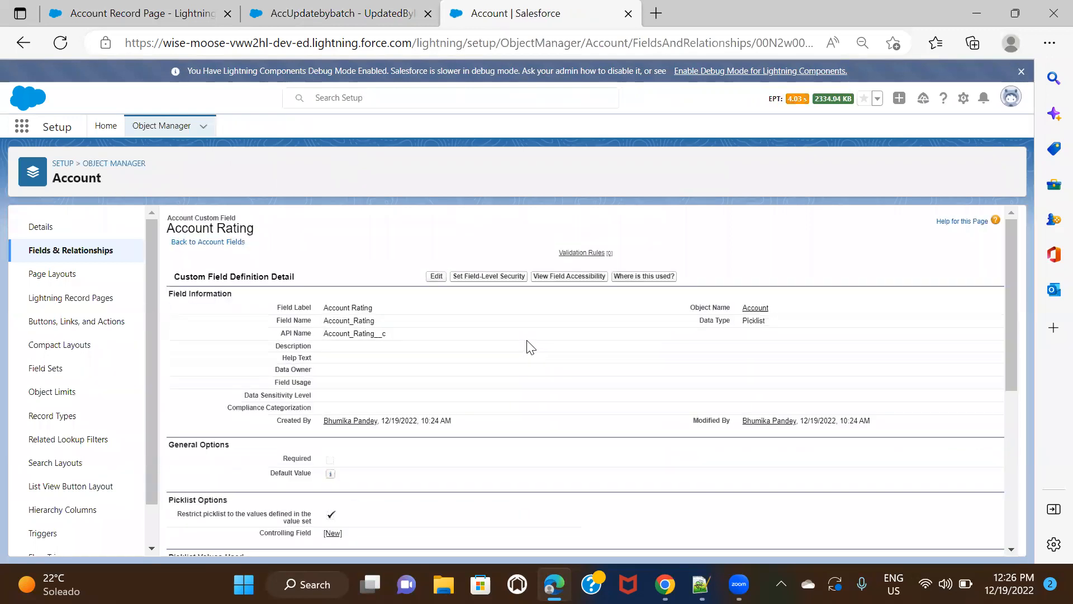
{"action": "left_click", "coordinate": [436, 276]}
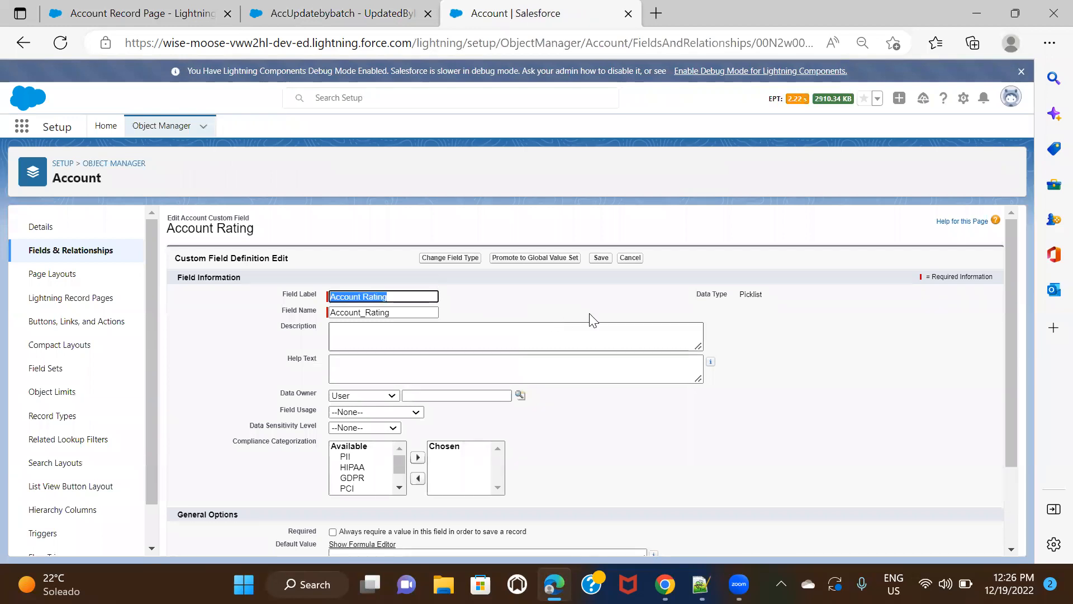
{"action": "left_click", "coordinate": [386, 372]}
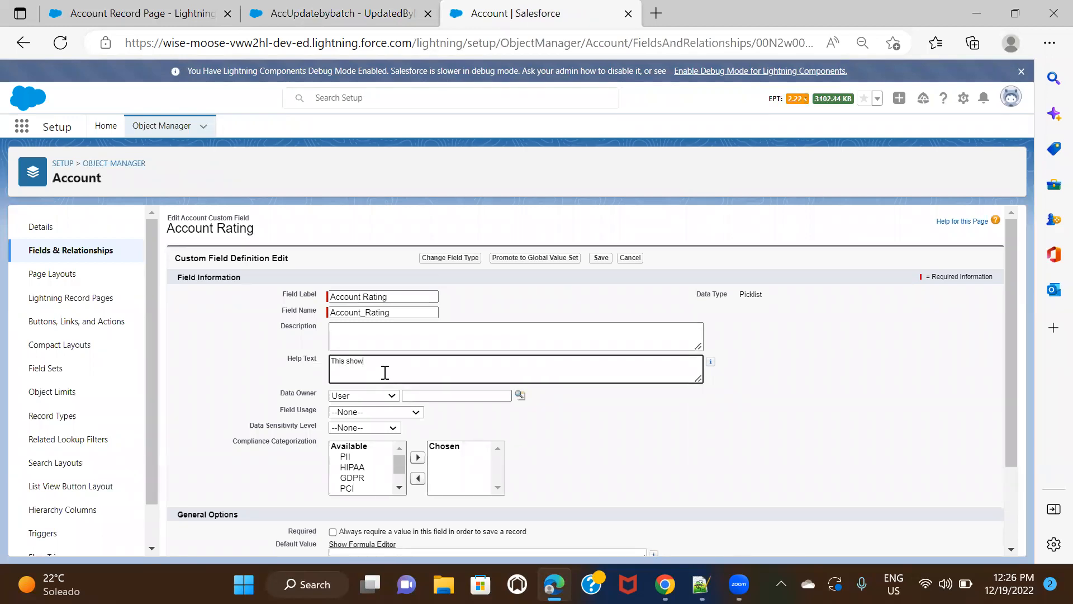
{"action": "type", "text": "This shows the account rating."}
{"action": "left_click", "coordinate": [601, 258]}
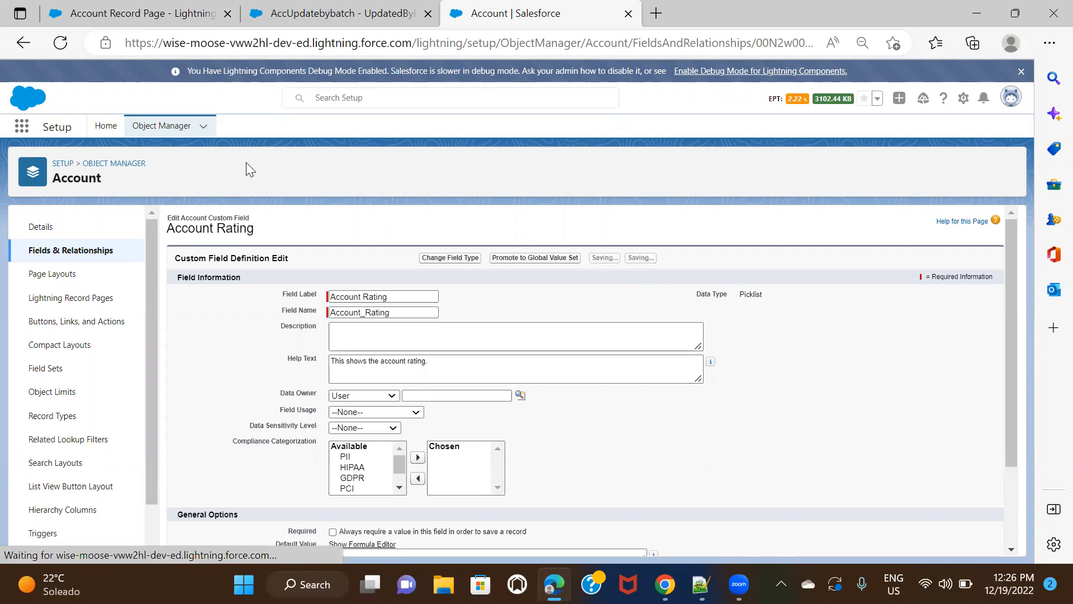
- Return to the AccUpdatebybatch - UpdatedByBatch - testagain account record and reload it, discarding the unsaved edits
{"action": "left_click", "coordinate": [326, 10]}
{"action": "left_click", "coordinate": [60, 43]}
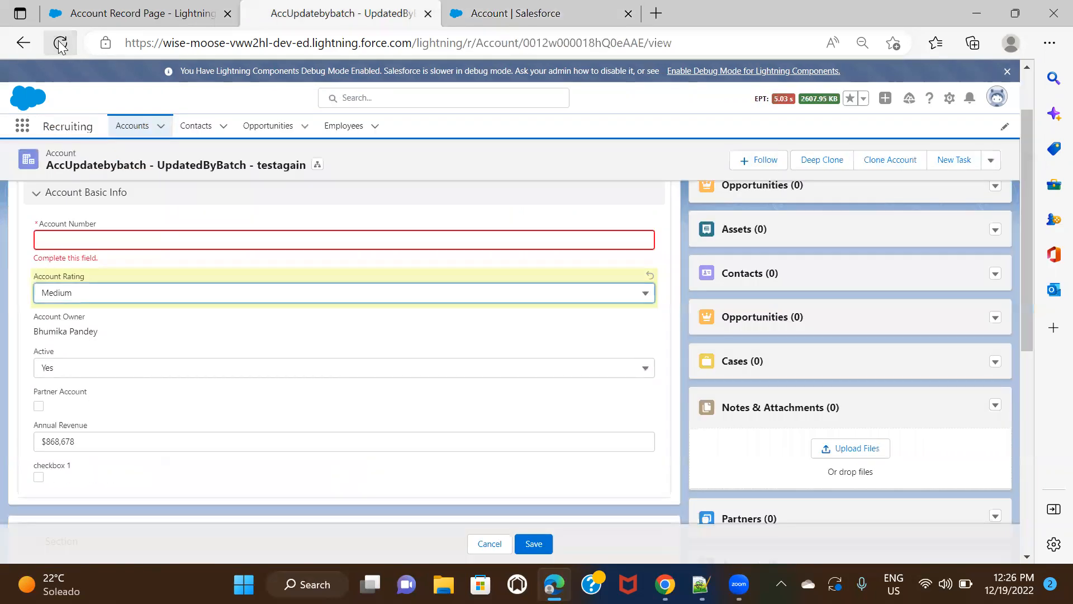
{"action": "left_click", "coordinate": [593, 145]}
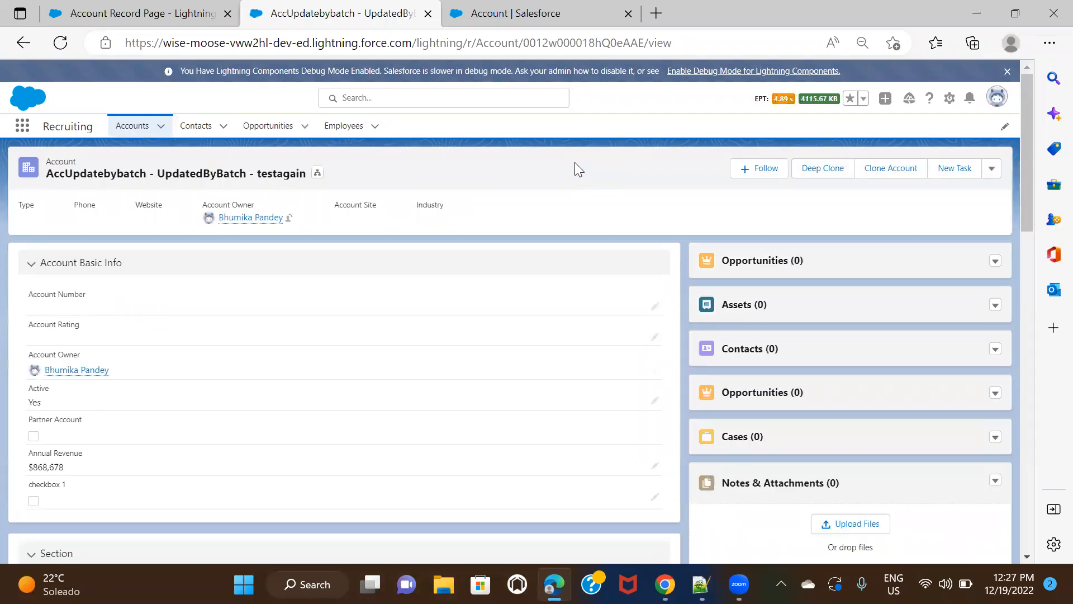
- Hard-refresh the account record with the developer tools open, check the field definition, and display the Account Rating help text
{"action": "right_click", "coordinate": [575, 162]}
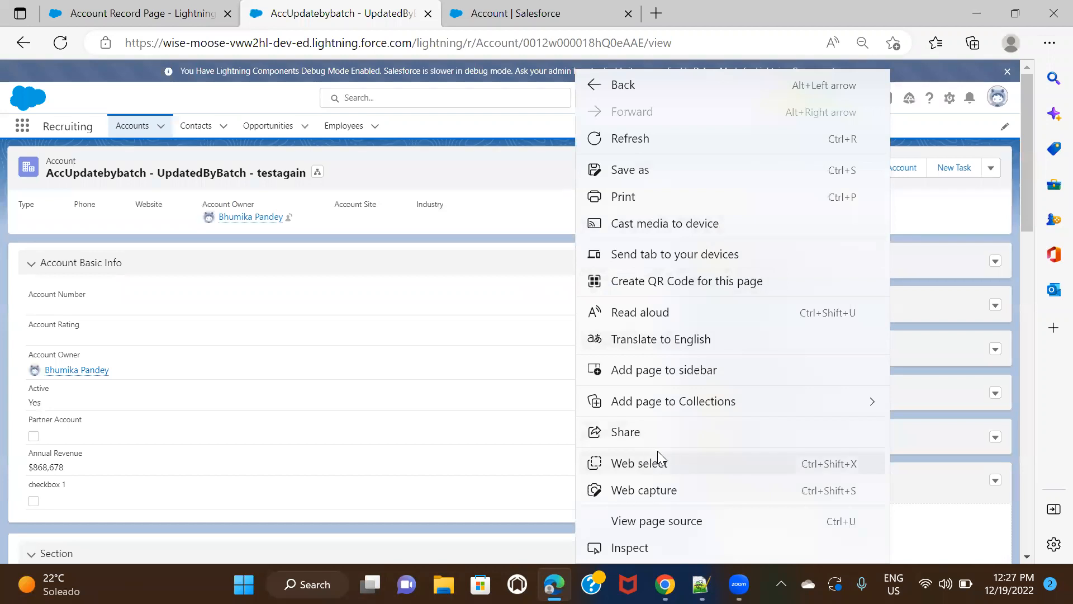
{"action": "left_click", "coordinate": [687, 545]}
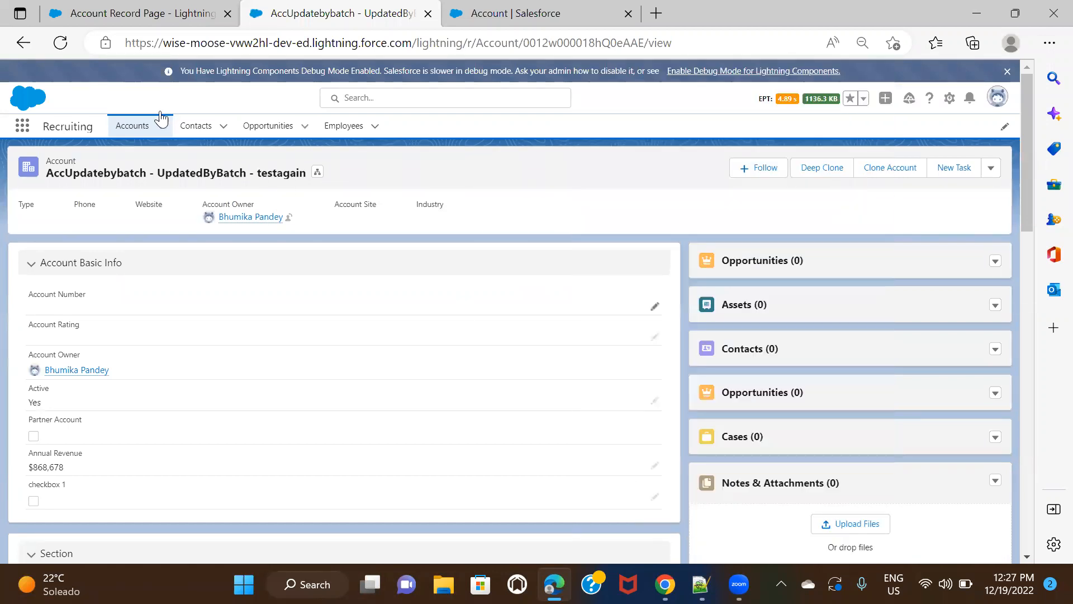
{"action": "right_click", "coordinate": [50, 45]}
{"action": "left_click", "coordinate": [143, 127]}
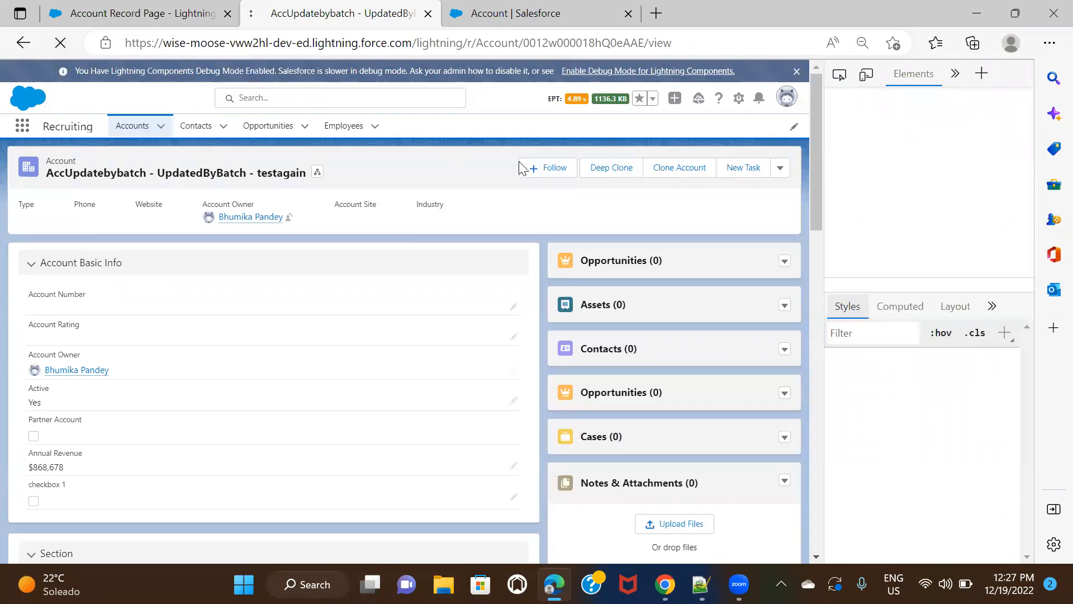
{"action": "left_click", "coordinate": [538, 7]}
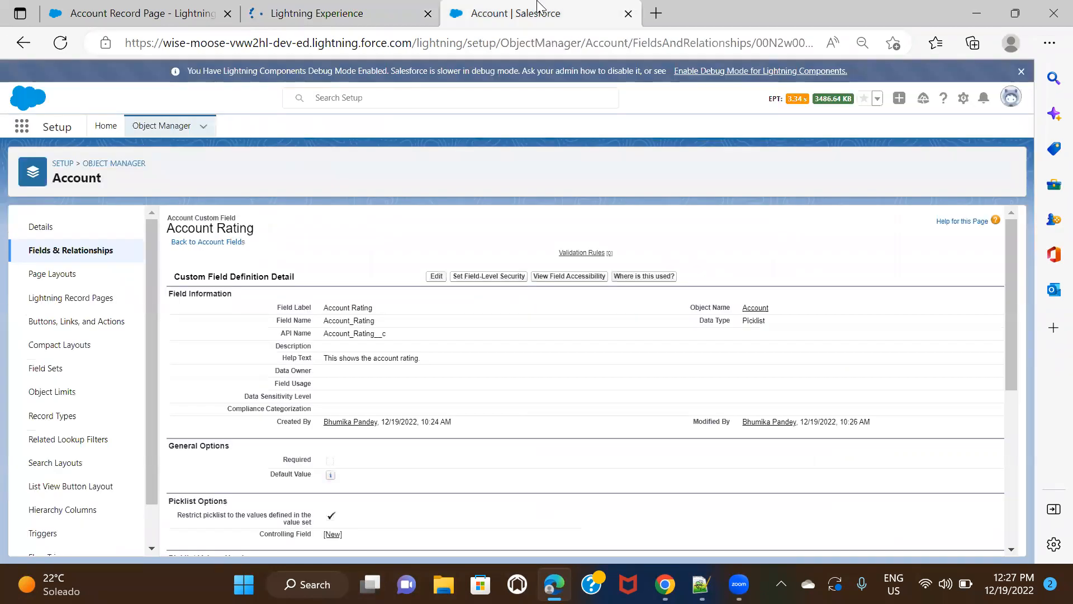
{"action": "left_click", "coordinate": [438, 8]}
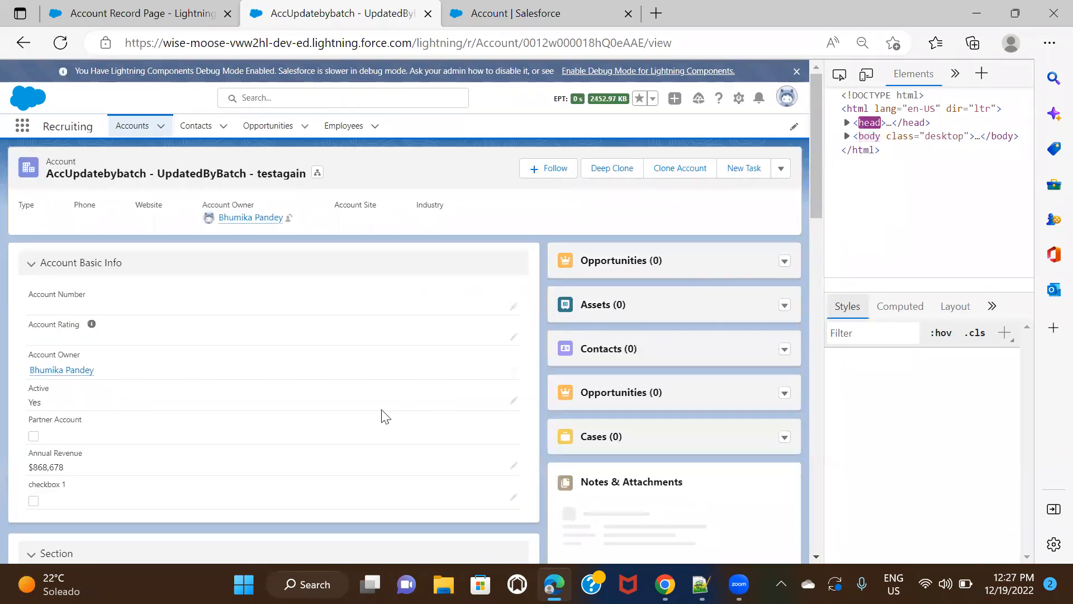
{"action": "mouse_move", "coordinate": [92, 331]}
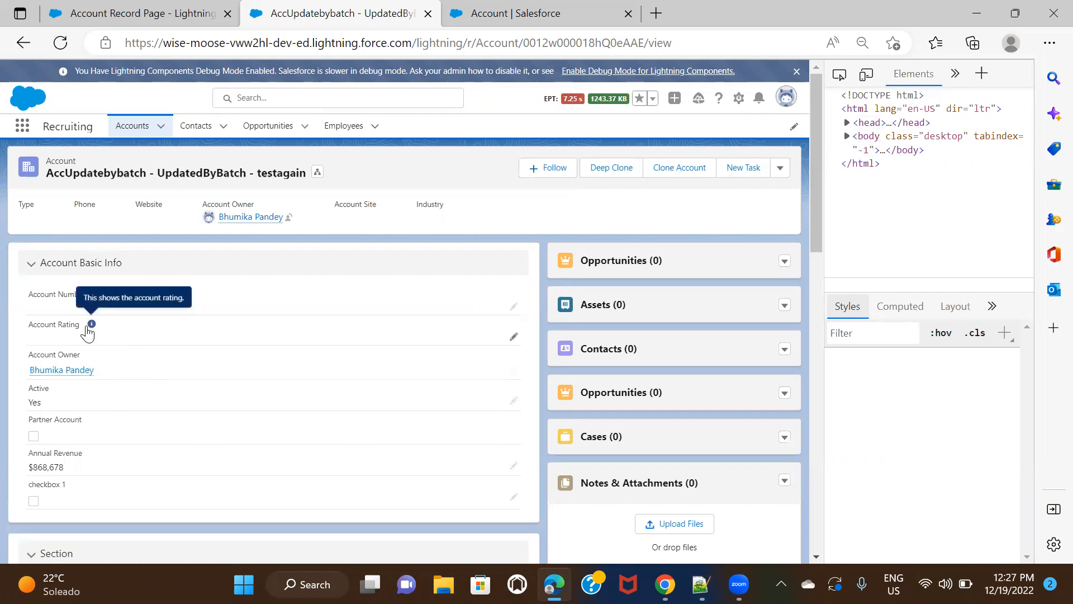
- Open the Account Rating definition for editing, and save the account record with an account number and Account Rating left at --None--
{"action": "left_click", "coordinate": [559, 2]}
{"action": "left_click", "coordinate": [437, 279]}
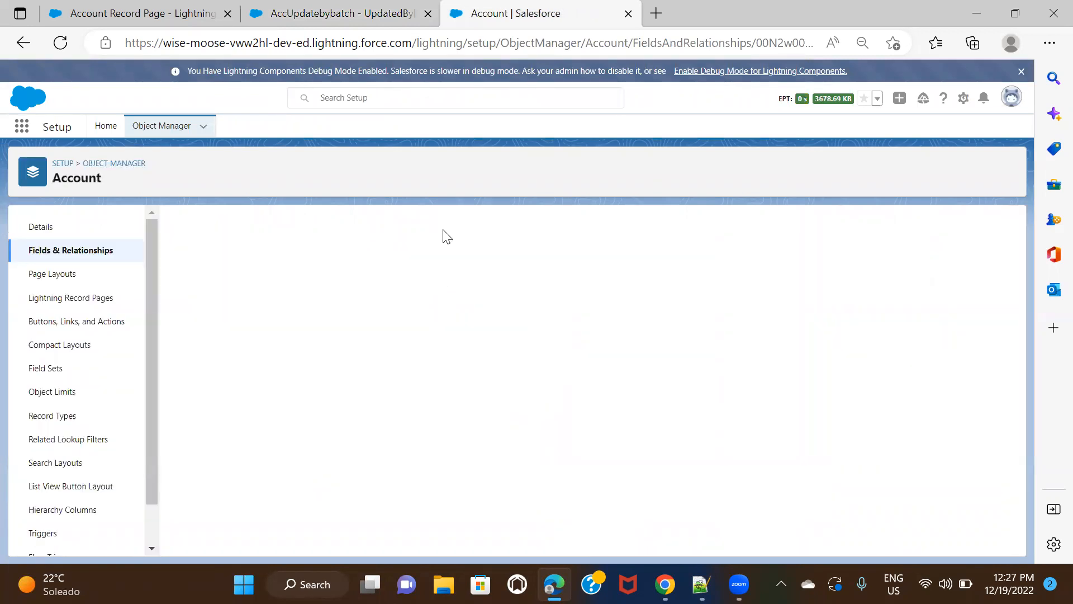
{"action": "left_click", "coordinate": [284, 10]}
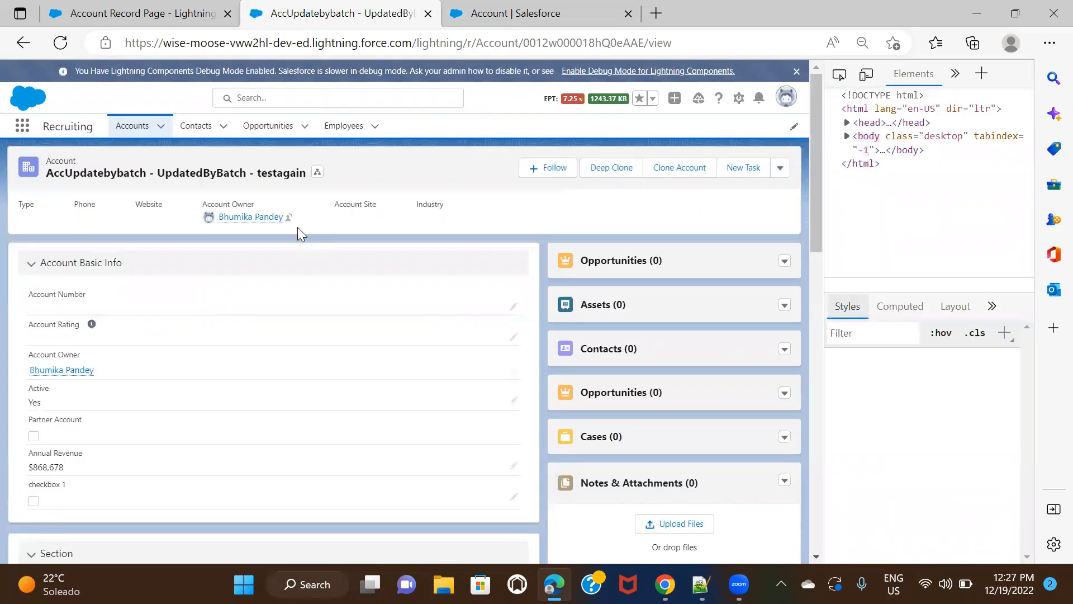
{"action": "left_click", "coordinate": [513, 336]}
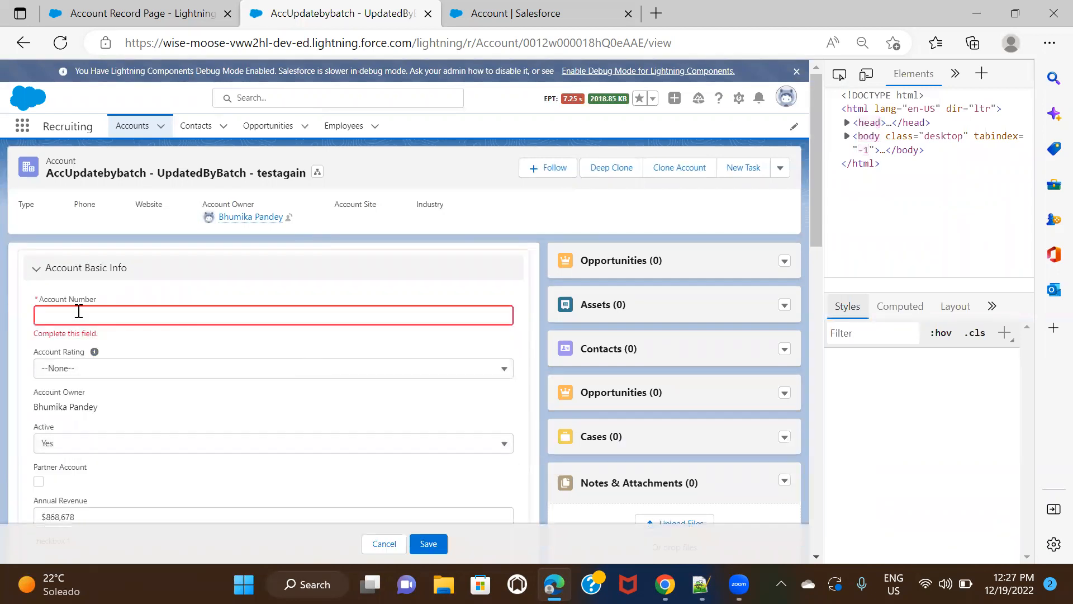
{"action": "left_click", "coordinate": [116, 316]}
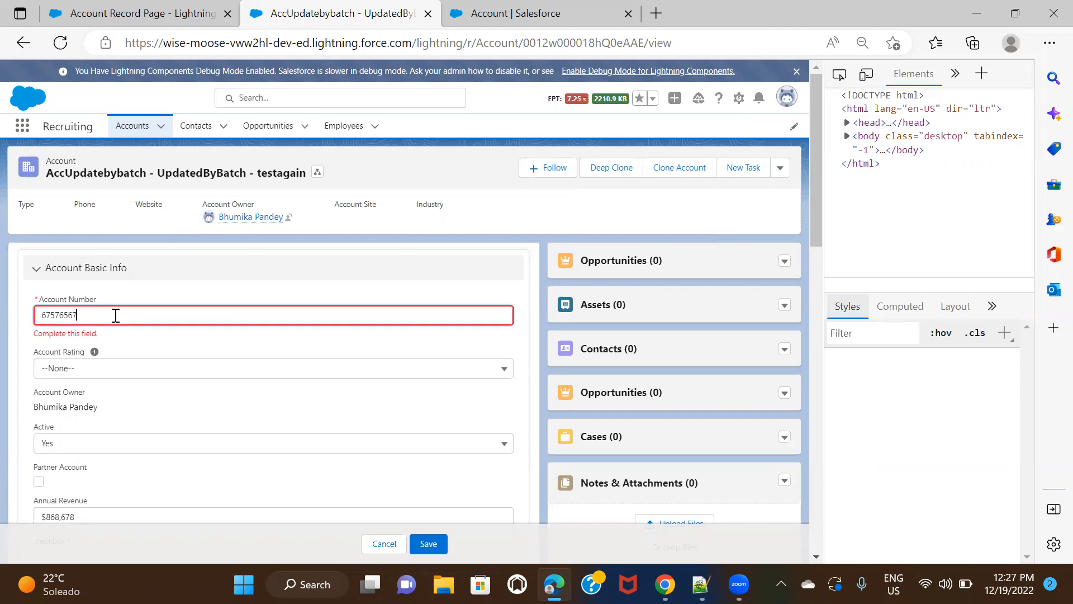
{"action": "left_click", "coordinate": [171, 300]}
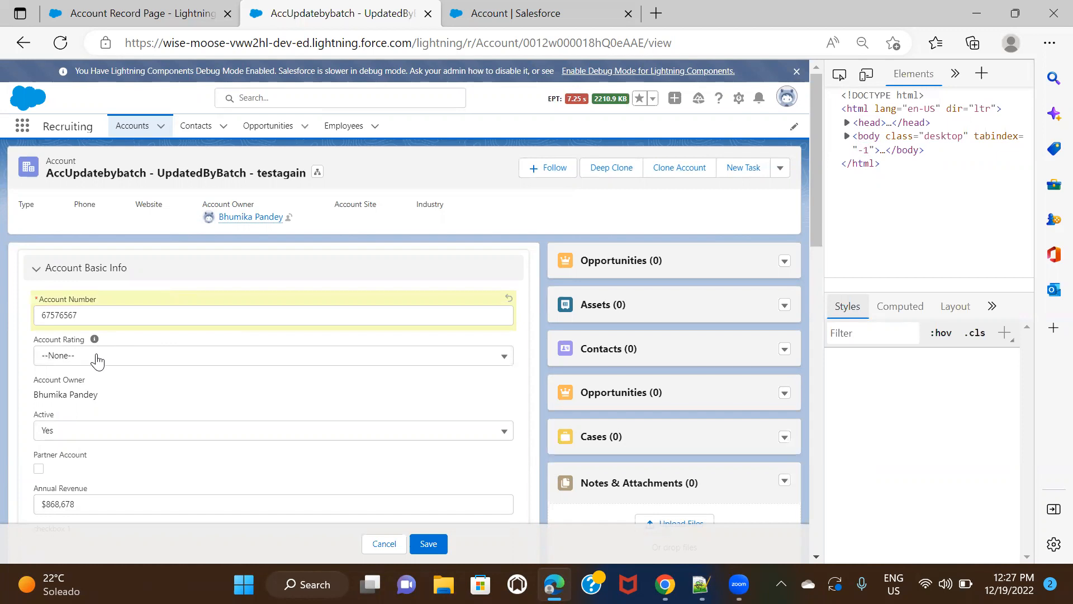
{"action": "left_click", "coordinate": [429, 553]}
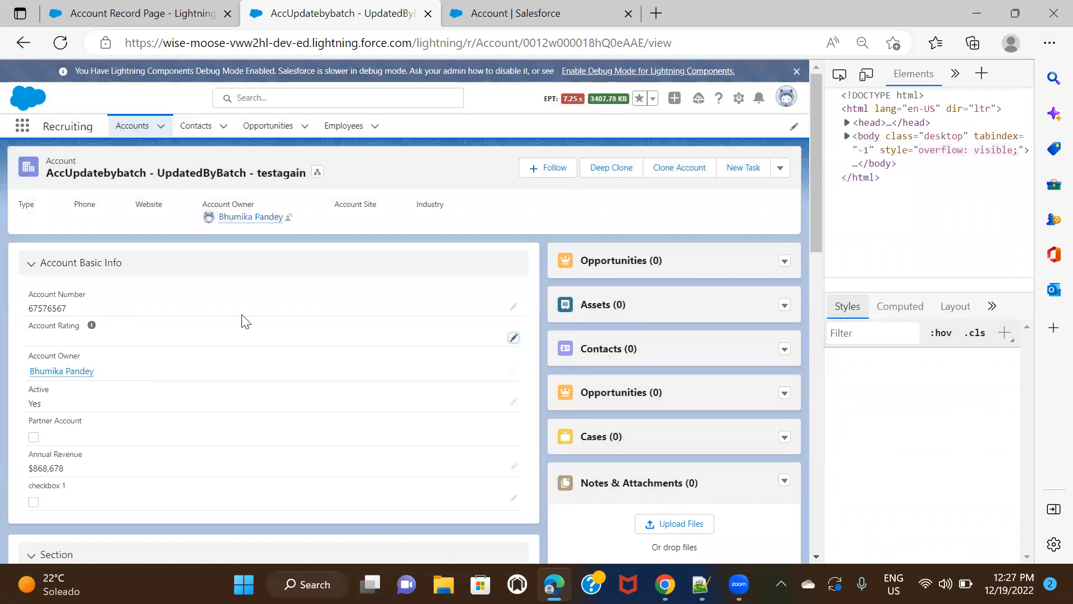
- Make Account Rating always require a value in order to save a record, and save the field definition
{"action": "left_click", "coordinate": [512, 11]}
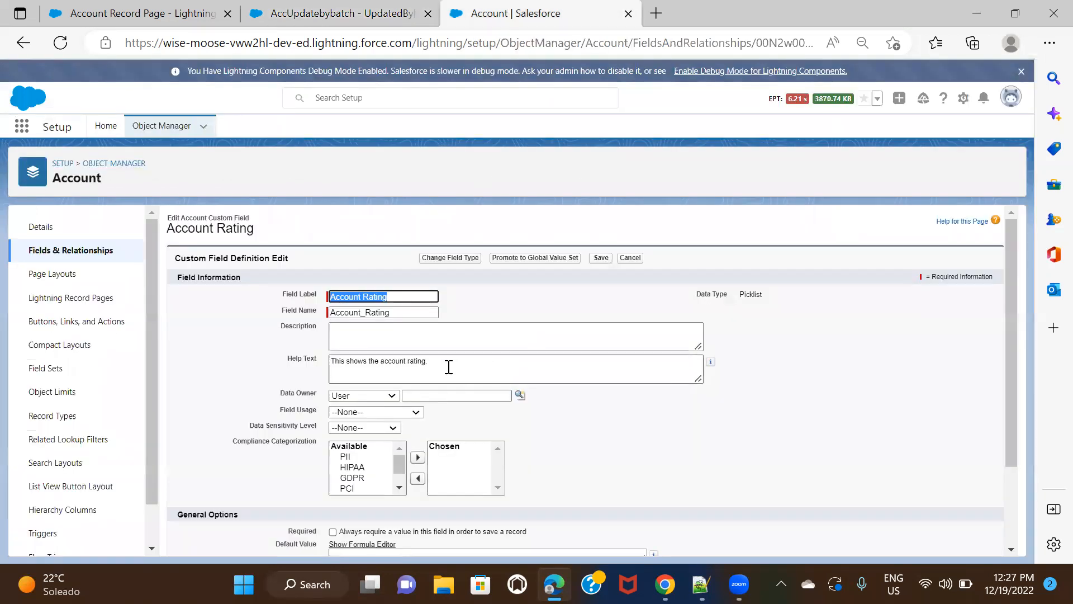
{"action": "scroll", "coordinate": [449, 368], "scroll_direction": "down", "scroll_amount": 2}
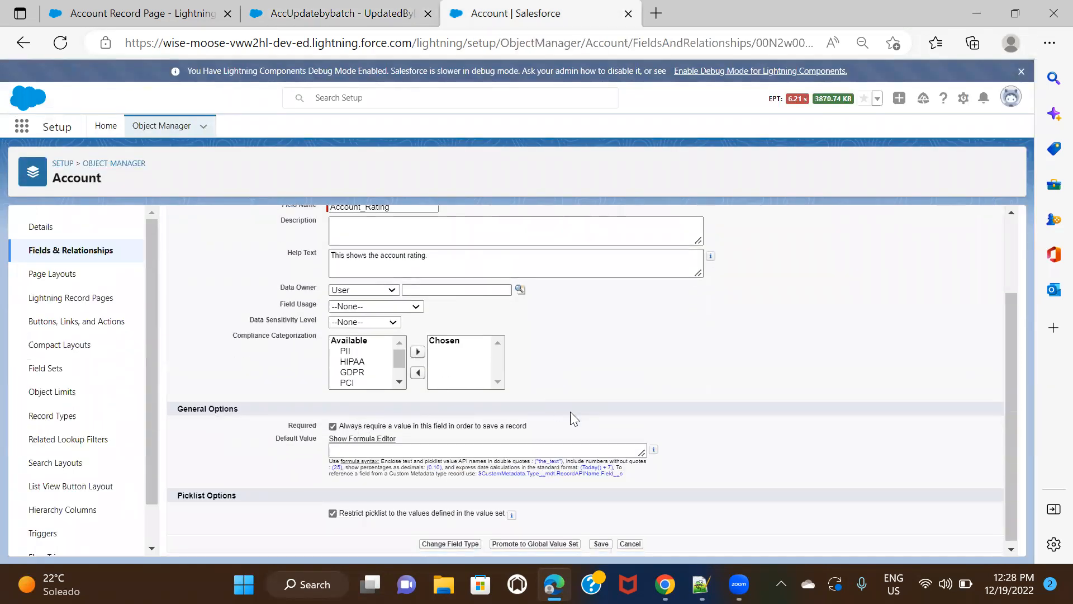
{"action": "scroll", "coordinate": [576, 419], "scroll_direction": "up", "scroll_amount": 2}
{"action": "left_click", "coordinate": [597, 260]}
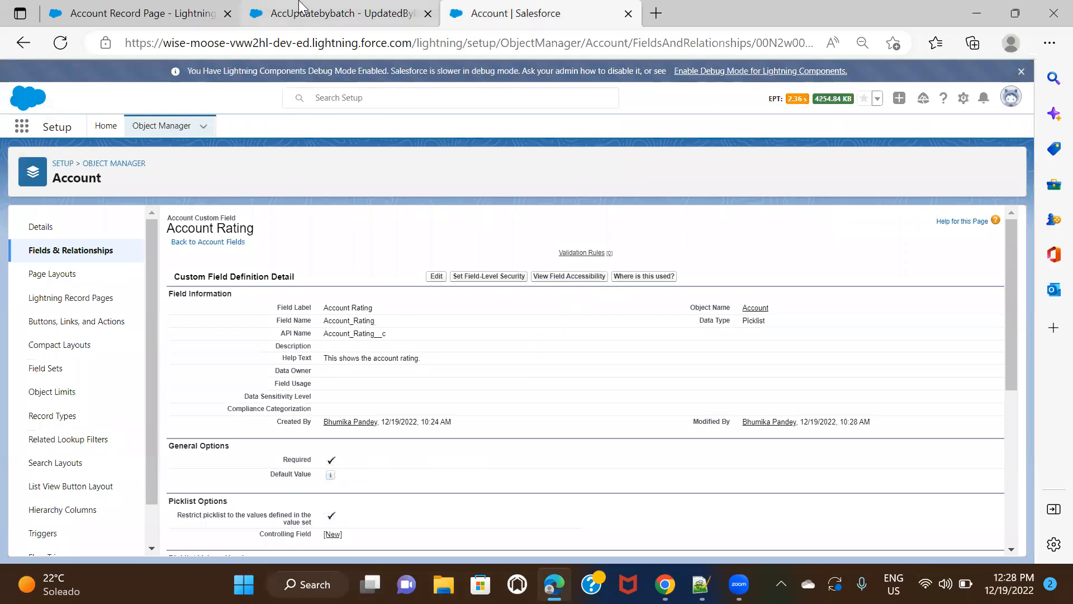
- Hard-refresh the account record and try to save it with Account Rating left at --None--
{"action": "left_click", "coordinate": [282, 13]}
{"action": "right_click", "coordinate": [56, 48]}
{"action": "left_click", "coordinate": [100, 122]}
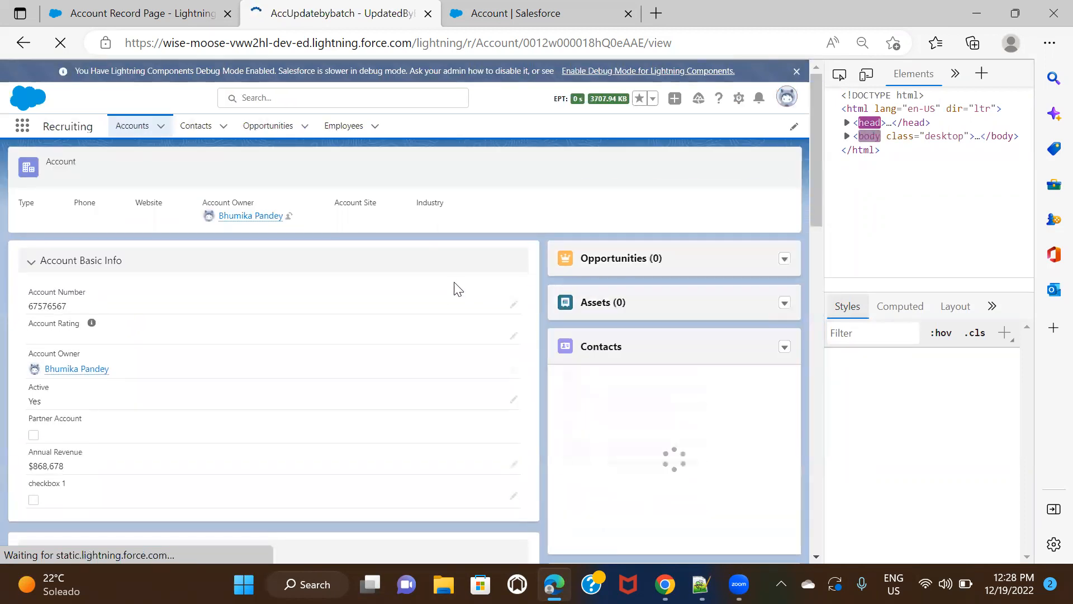
{"action": "left_click", "coordinate": [514, 340]}
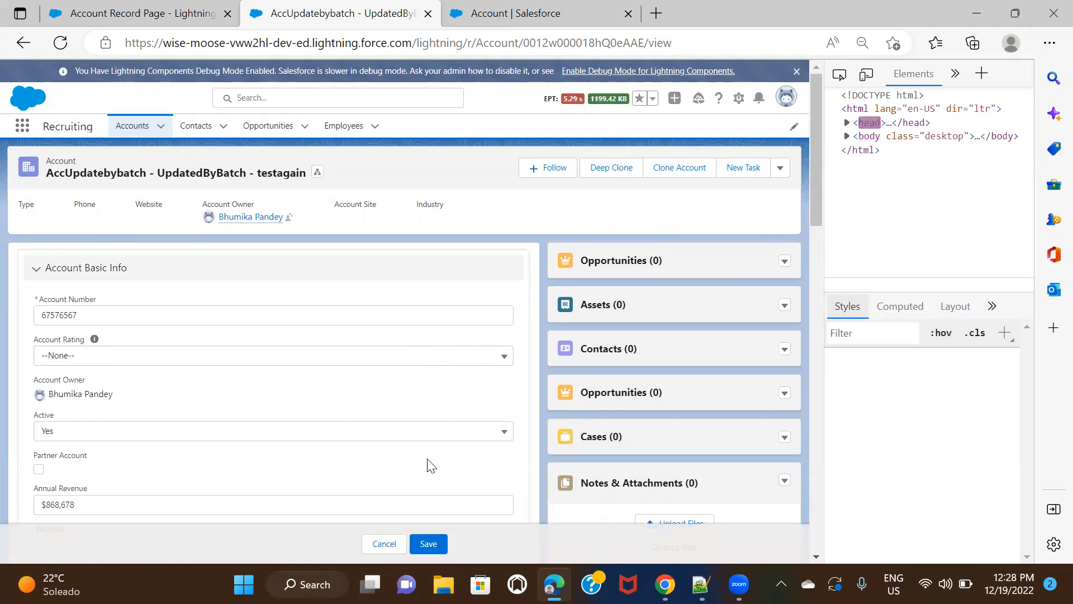
{"action": "left_click", "coordinate": [428, 544]}
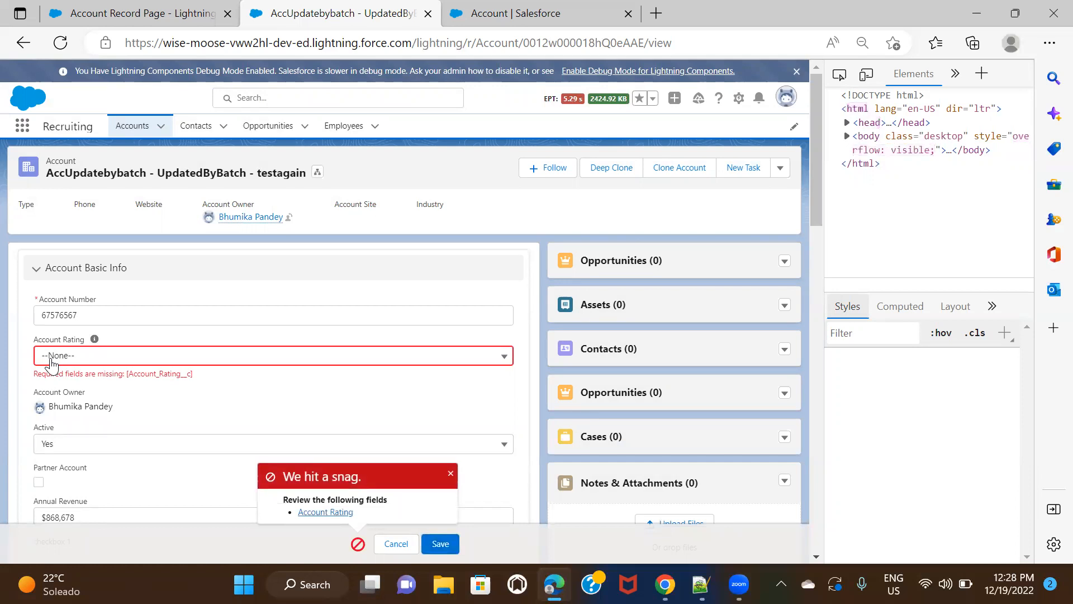
- Review the Required, Default Value and restricted picklist options in the Account Rating definition without changing them
{"action": "left_click", "coordinate": [508, 8]}
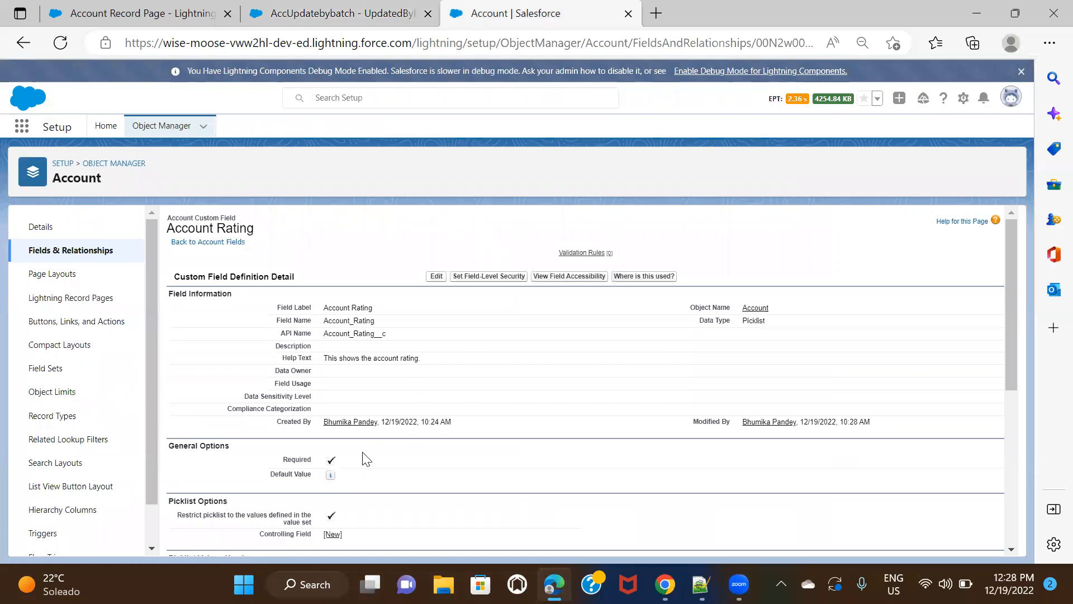
{"action": "left_click", "coordinate": [437, 276]}
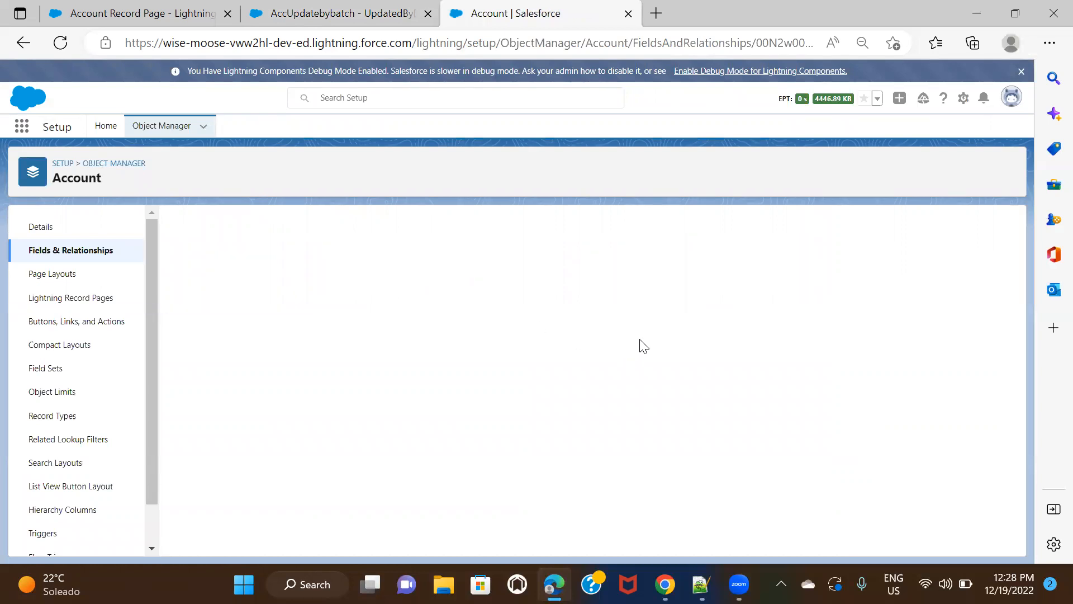
{"action": "scroll", "coordinate": [641, 341], "scroll_direction": "down", "scroll_amount": 3}
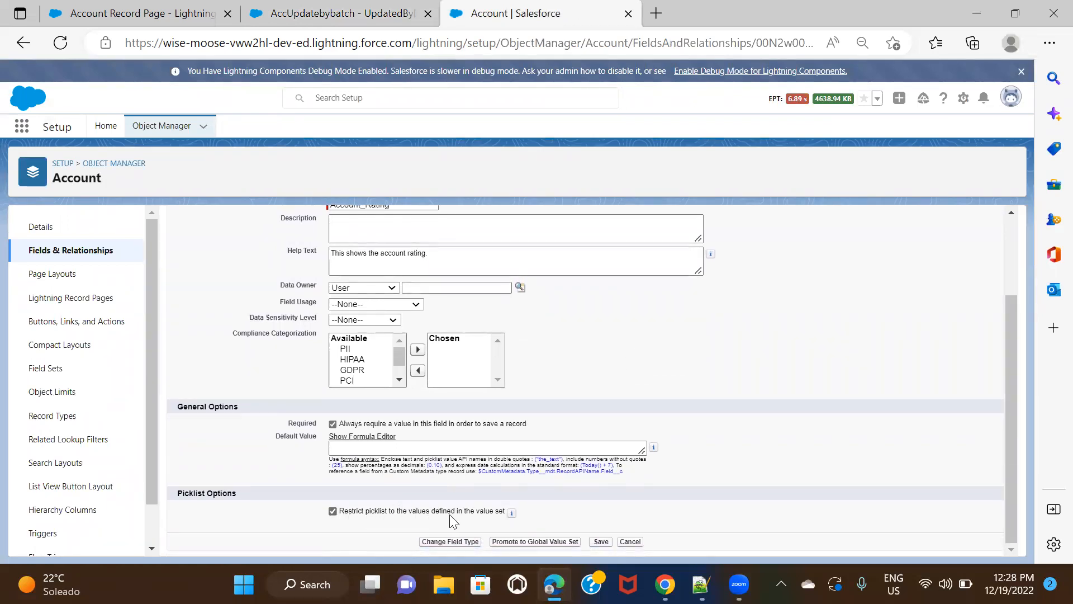
{"action": "scroll", "coordinate": [484, 509], "scroll_direction": "up", "scroll_amount": 3}
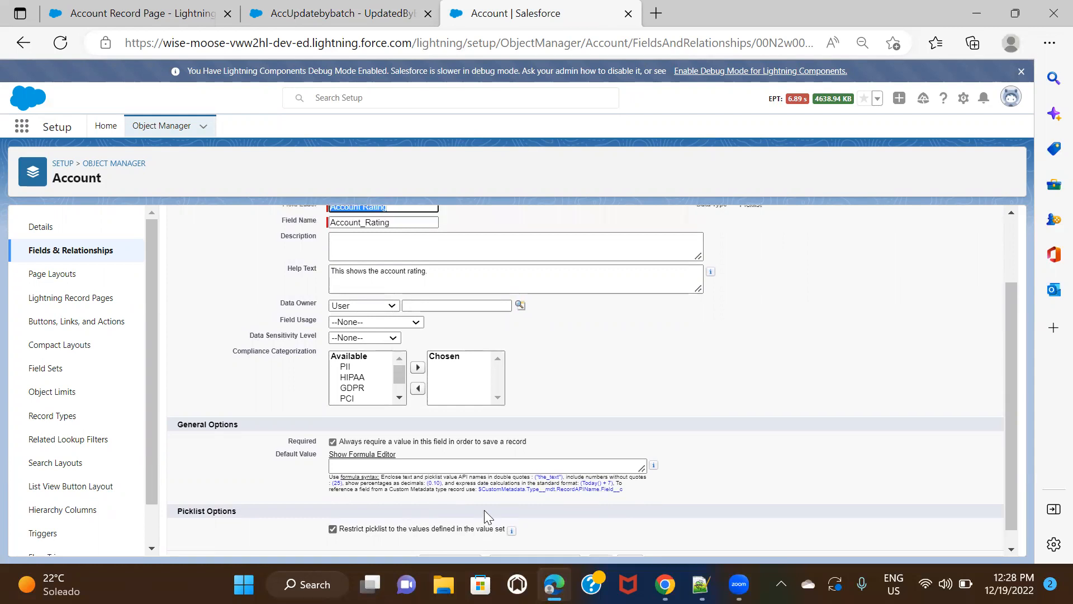
{"action": "scroll", "coordinate": [587, 495], "scroll_direction": "down", "scroll_amount": 2}
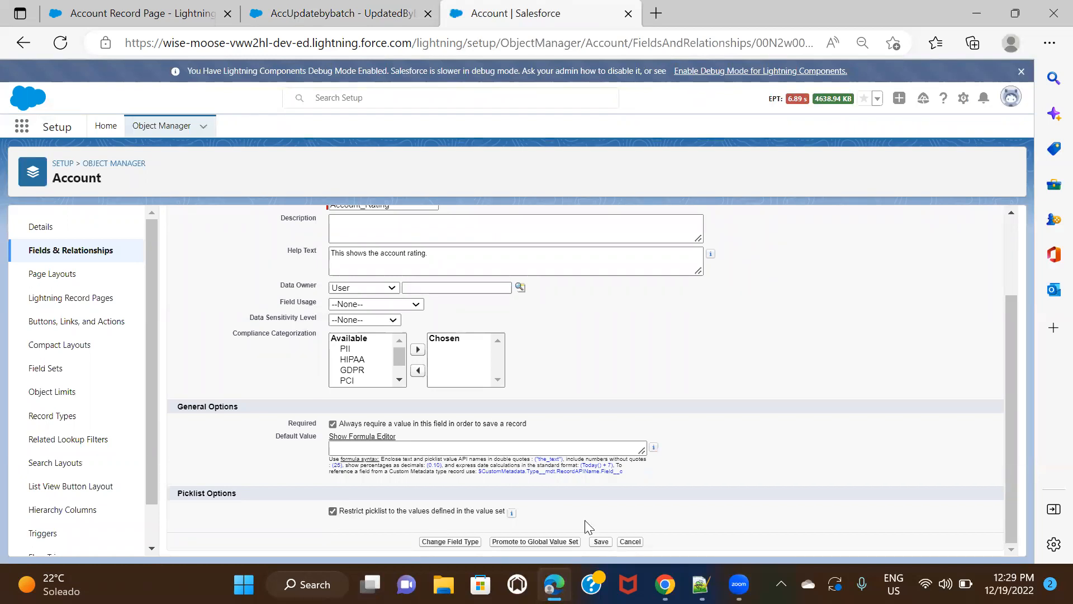
{"action": "left_click", "coordinate": [632, 541]}
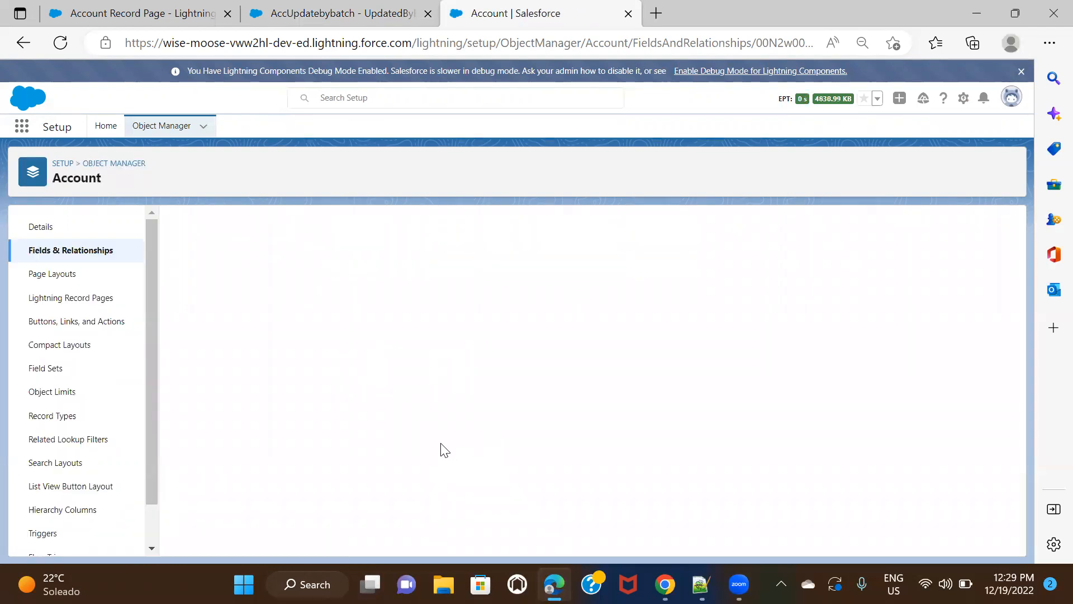
{"action": "scroll", "coordinate": [442, 445], "scroll_direction": "down", "scroll_amount": 4}
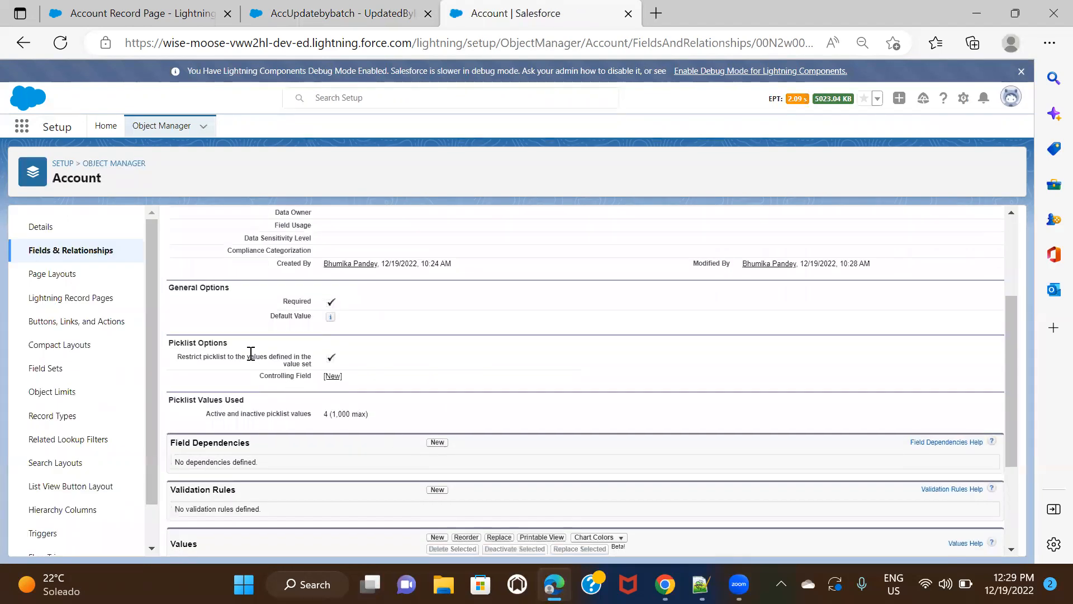
- Save the account record with Account Rating set to Low, and reopen its list of rating values
{"action": "left_click", "coordinate": [306, 11]}
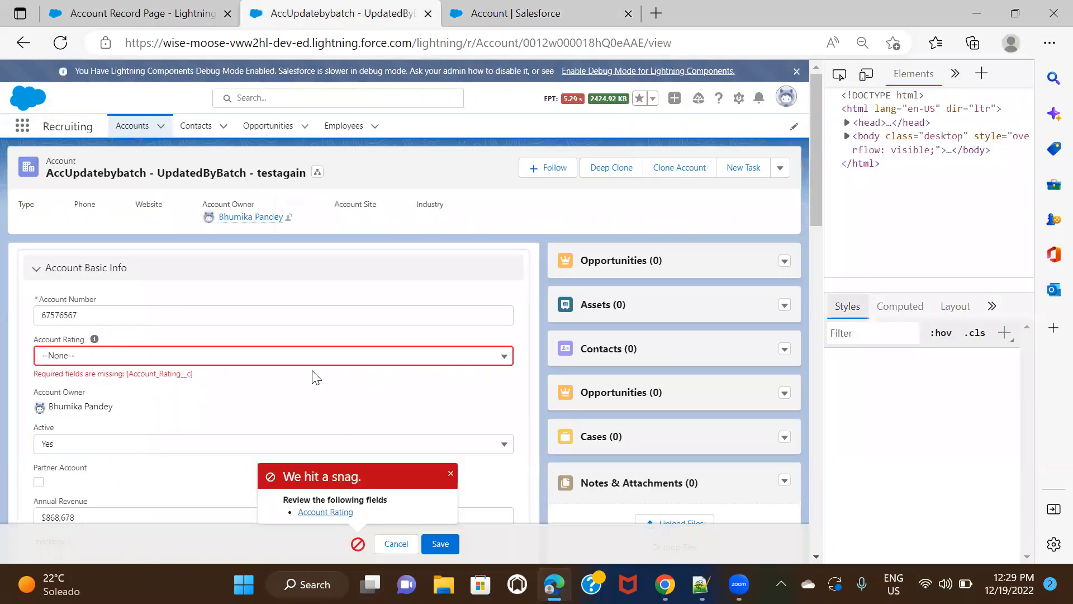
{"action": "left_click", "coordinate": [239, 358]}
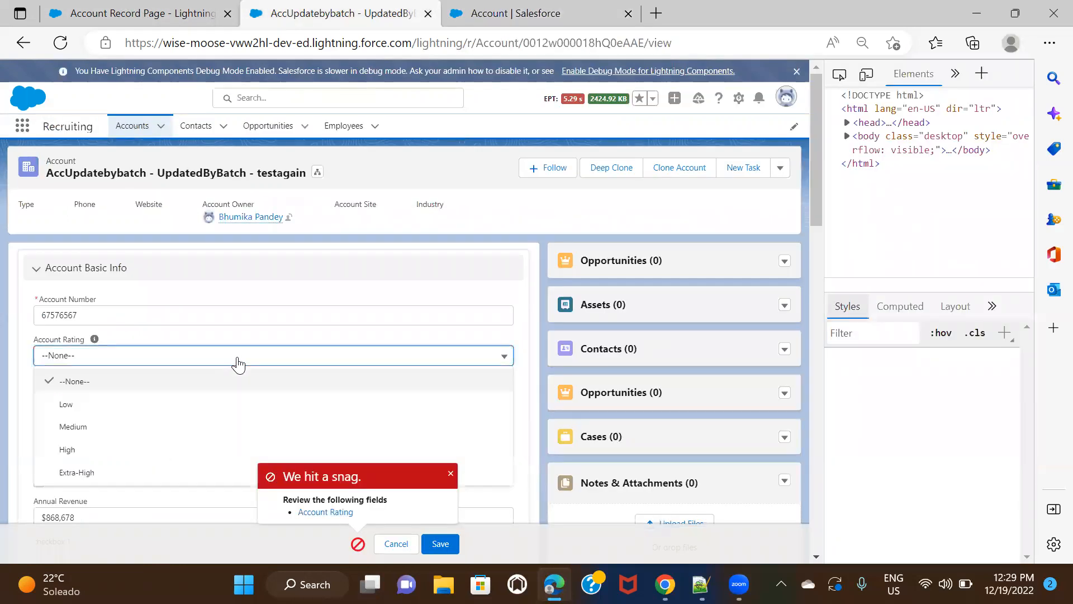
{"action": "left_click", "coordinate": [90, 405]}
{"action": "left_click", "coordinate": [441, 543]}
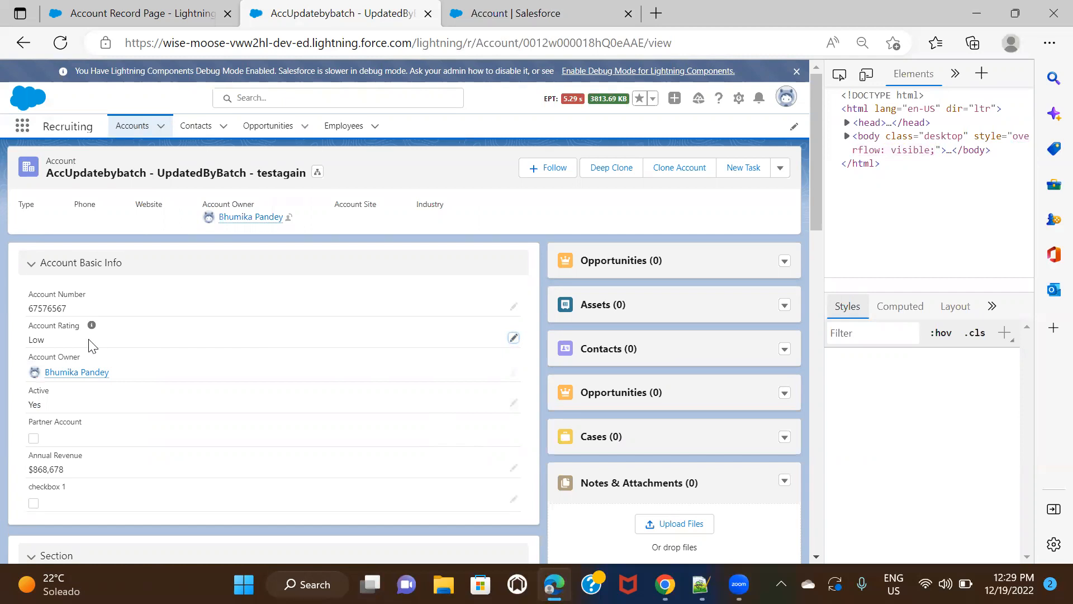
{"action": "left_click", "coordinate": [512, 337]}
{"action": "left_click", "coordinate": [283, 360]}
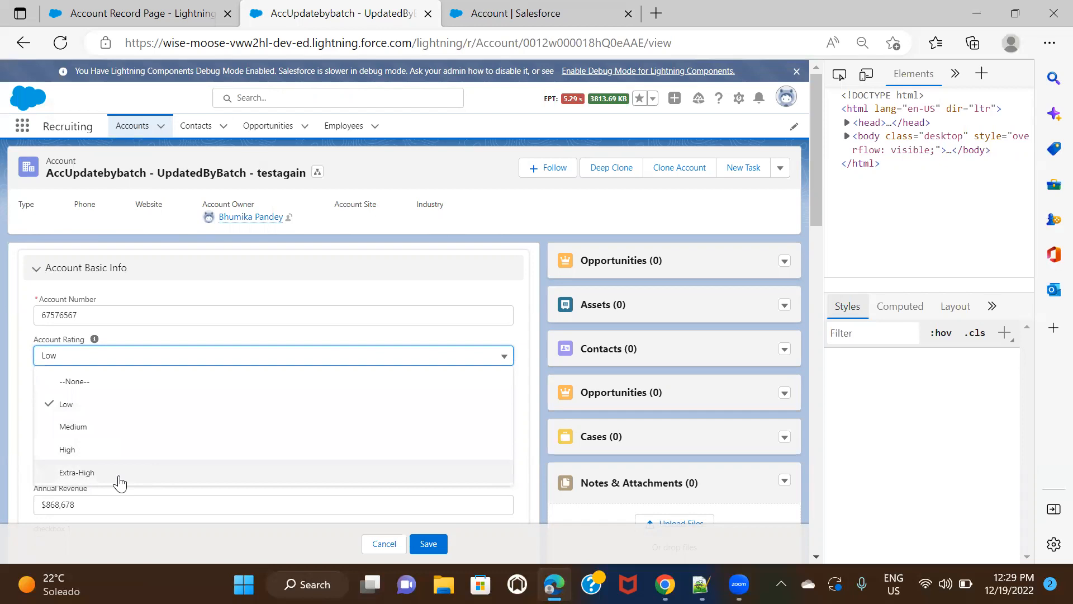
- Highlight the testagain account's record ID in the page address to examine it
{"action": "left_click", "coordinate": [577, 44]}
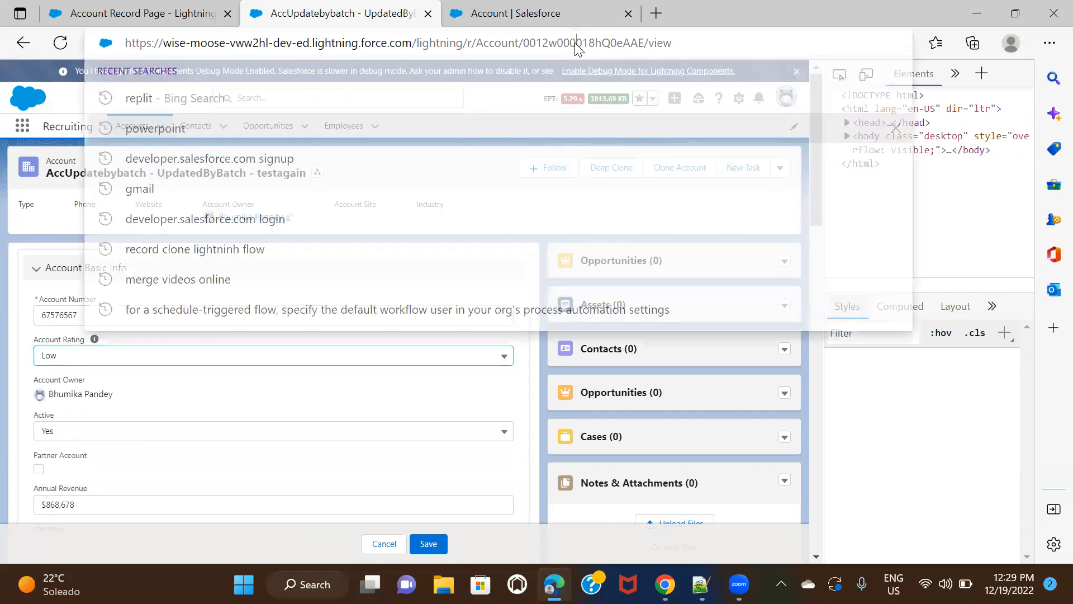
{"action": "double_click", "coordinate": [576, 45]}
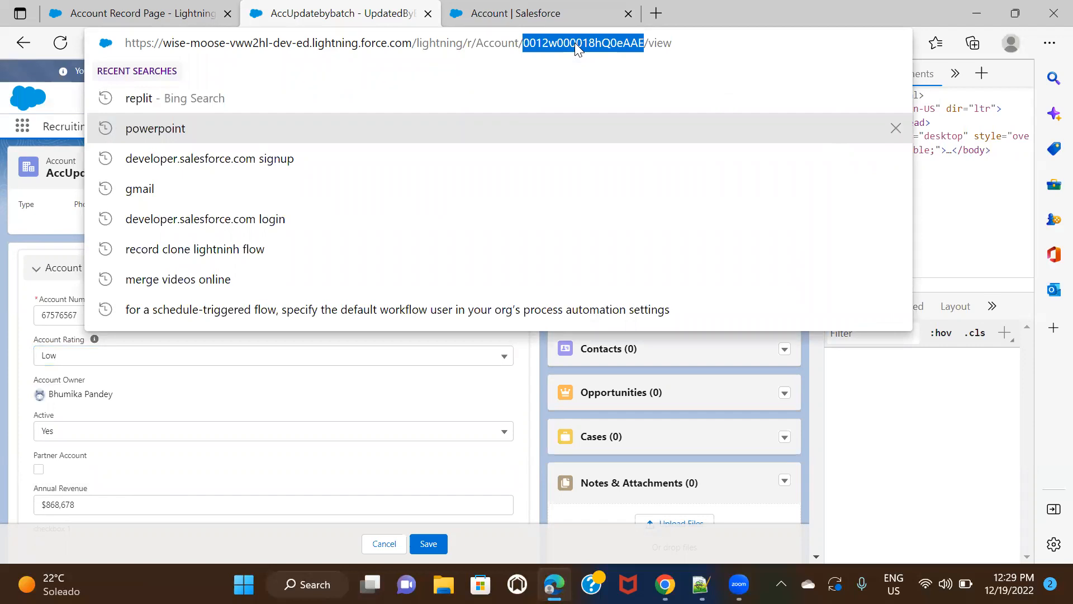
{"action": "left_click", "coordinate": [36, 242]}
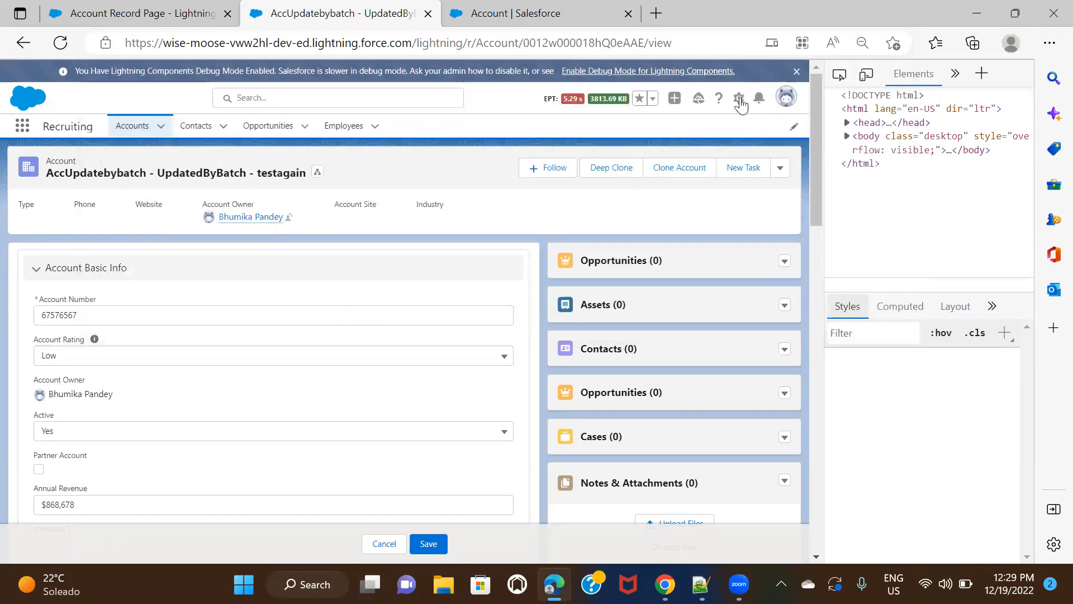
- Open the Developer Console in its own window, and return to the account record
{"action": "left_click", "coordinate": [739, 98]}
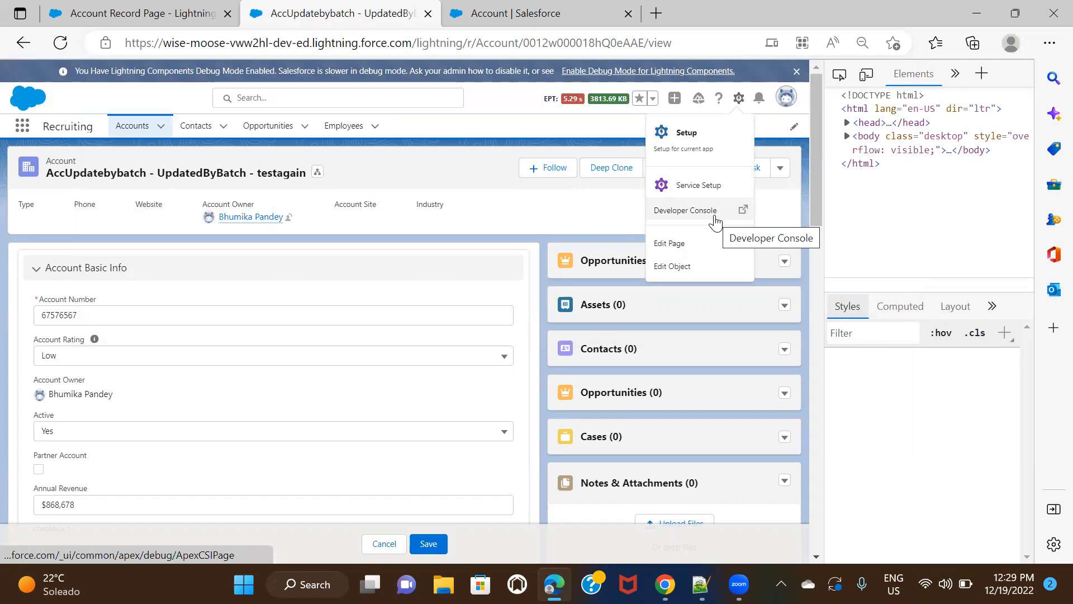
{"action": "left_click", "coordinate": [714, 218]}
{"action": "left_click", "coordinate": [795, 20]}
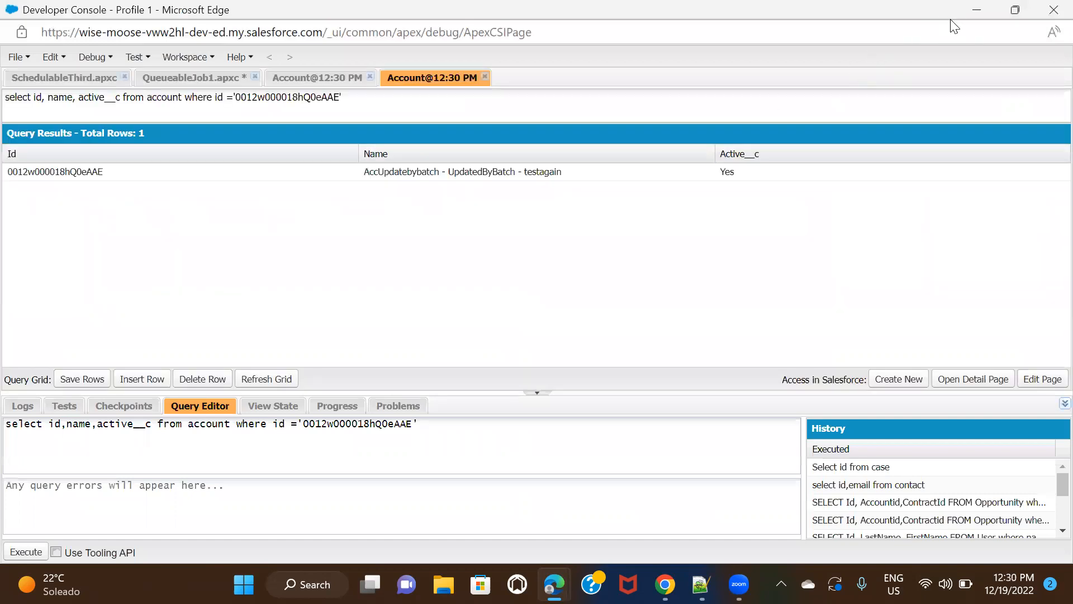
{"action": "left_click", "coordinate": [968, 10]}
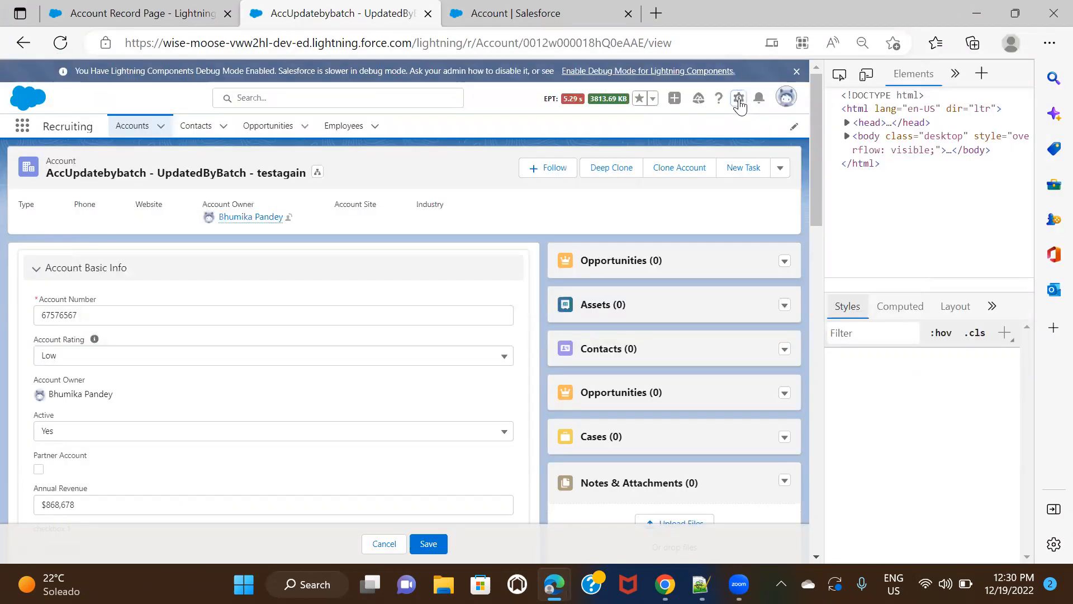
{"action": "left_click", "coordinate": [739, 99]}
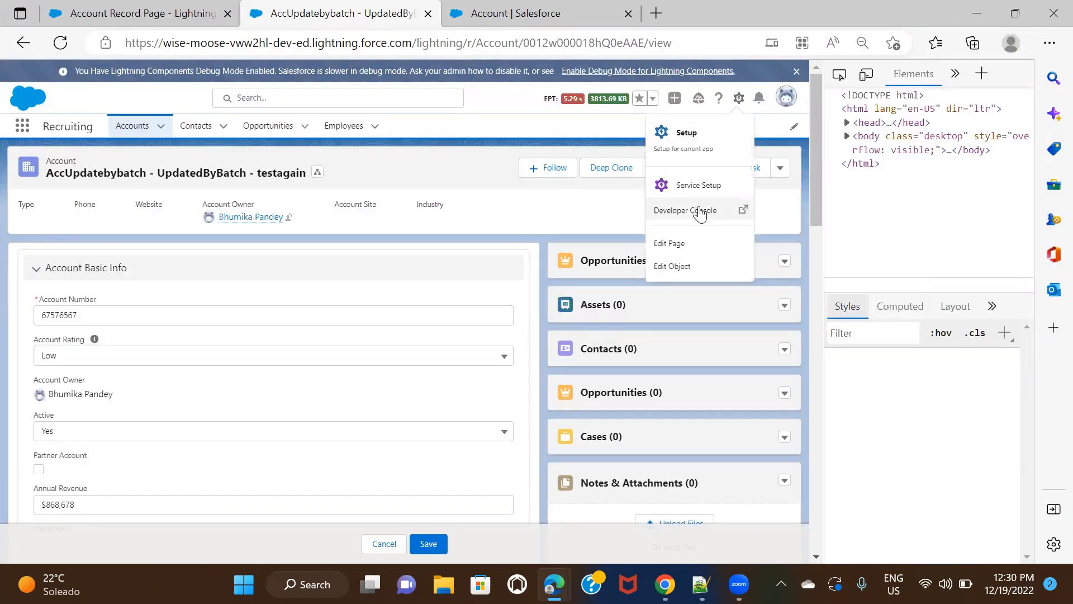
{"action": "left_click", "coordinate": [472, 174]}
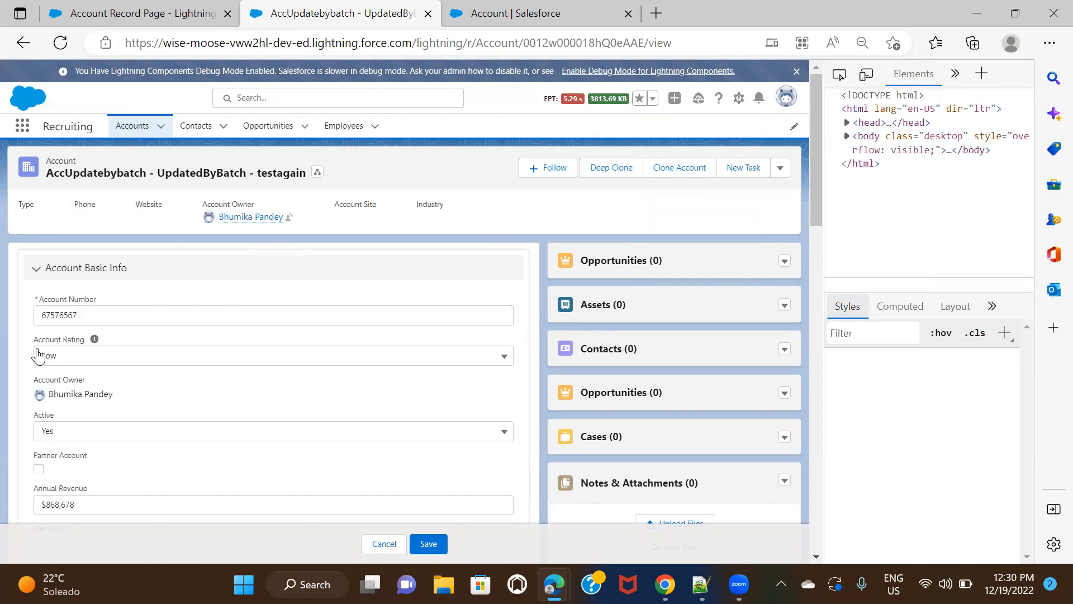
- Review the available Account Rating values and examine the record ID in the account's page address again
{"action": "left_click", "coordinate": [87, 355]}
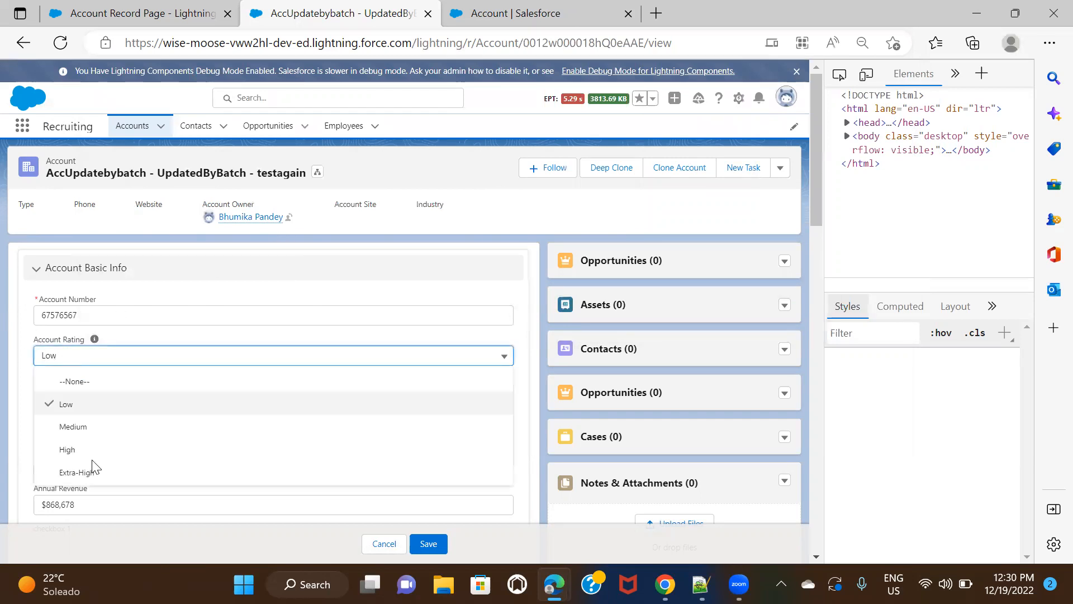
{"action": "left_click", "coordinate": [145, 340]}
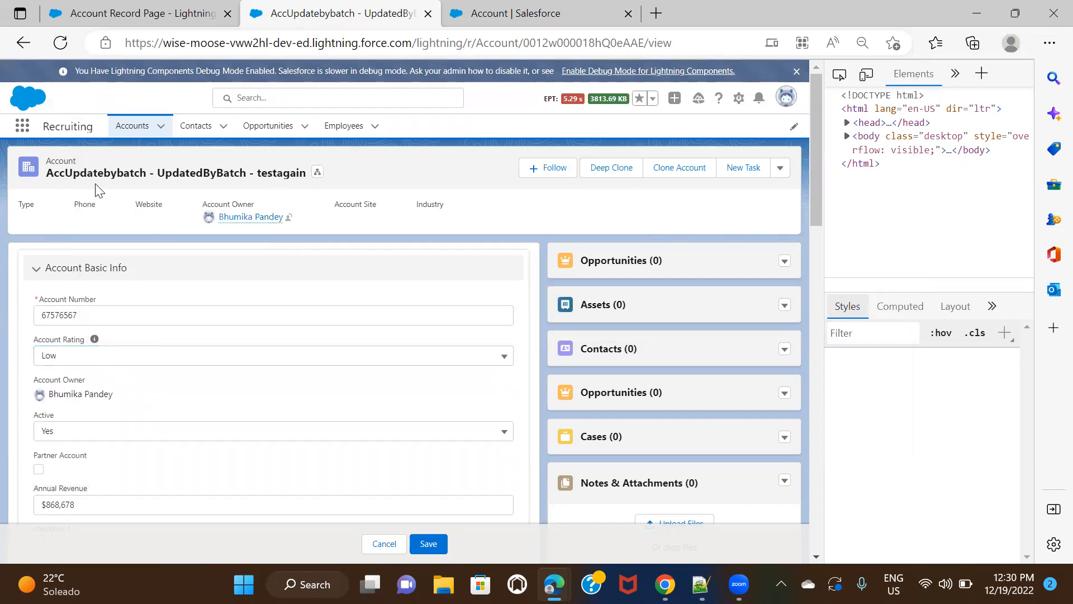
{"action": "double_click", "coordinate": [569, 43]}
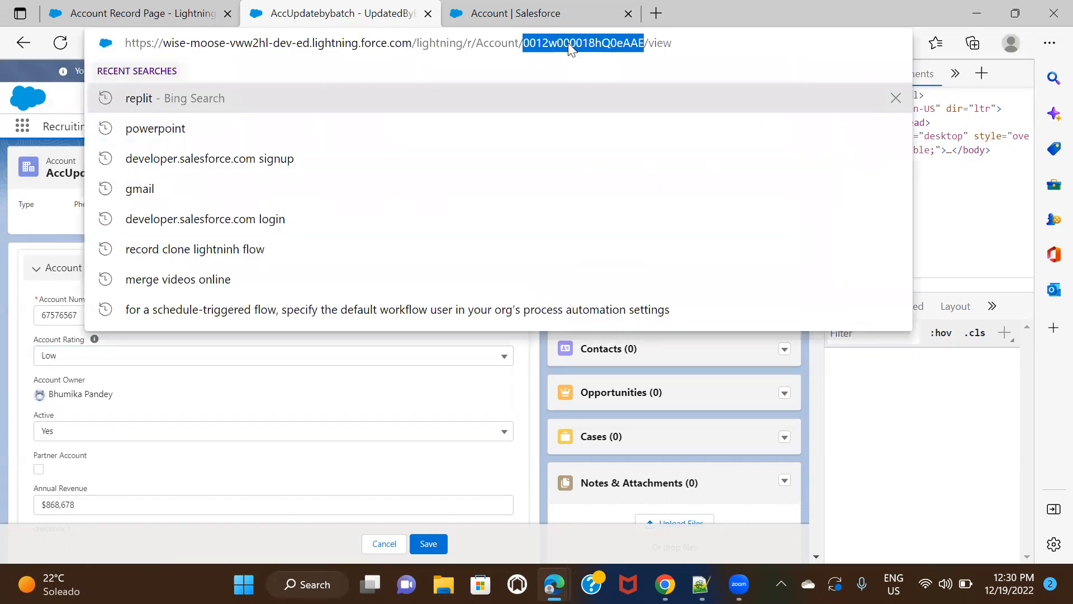
{"action": "left_click", "coordinate": [39, 229]}
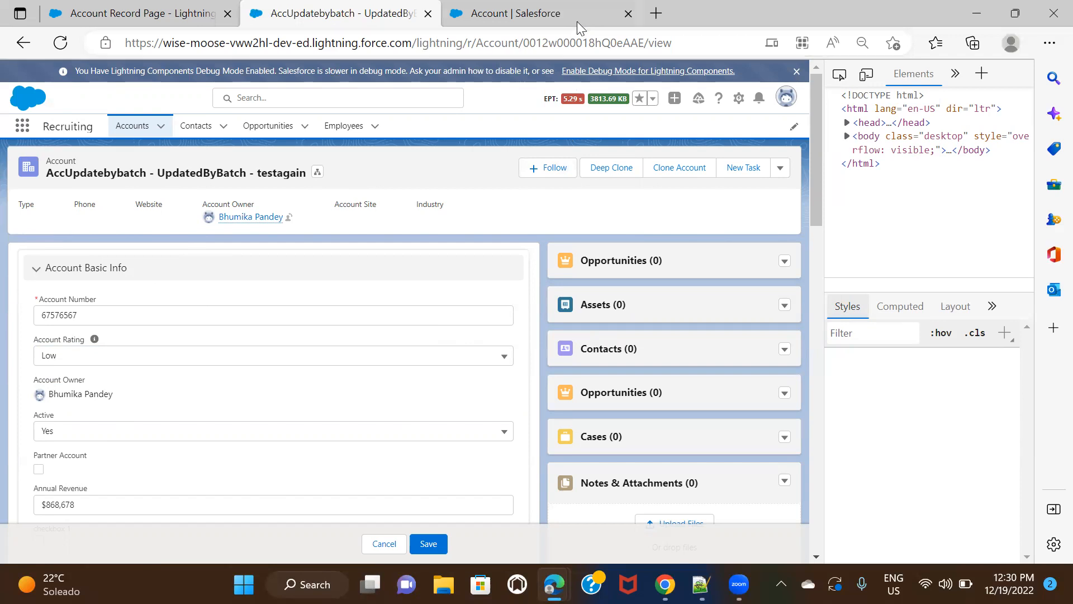
{"action": "double_click", "coordinate": [572, 45]}
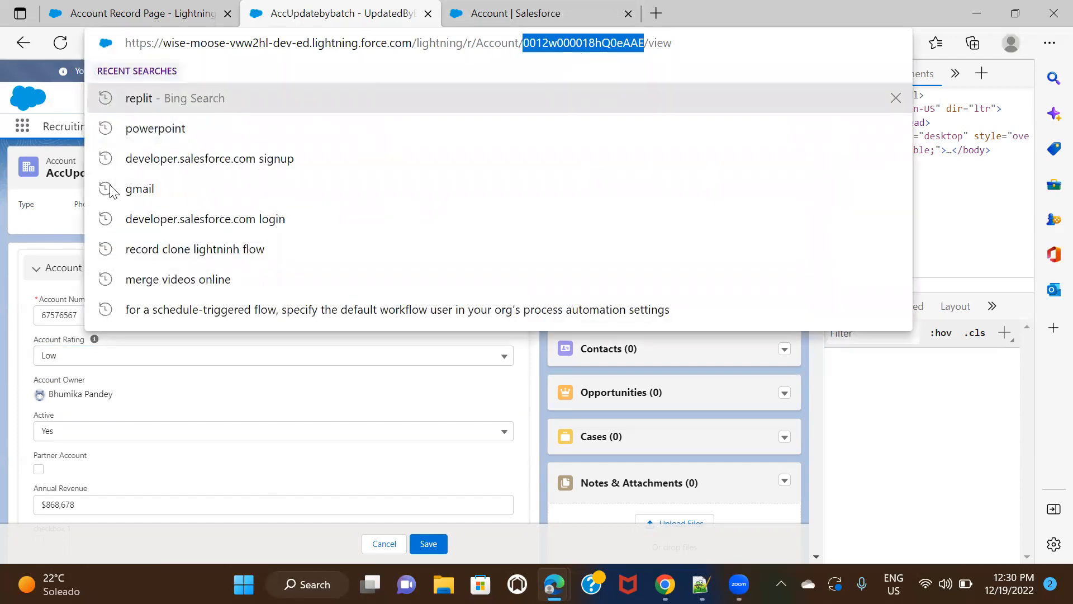
{"action": "left_click", "coordinate": [35, 226]}
- Open the TestQueueable account from the recently viewed accounts and examine its record ID in the page address
{"action": "left_click", "coordinate": [124, 144]}
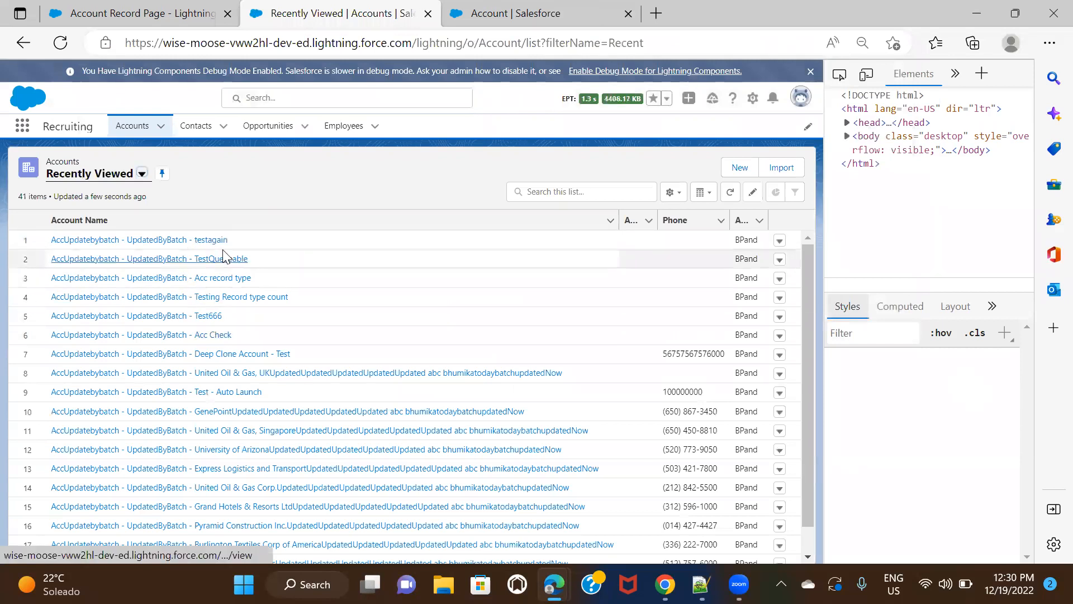
{"action": "left_click", "coordinate": [211, 259]}
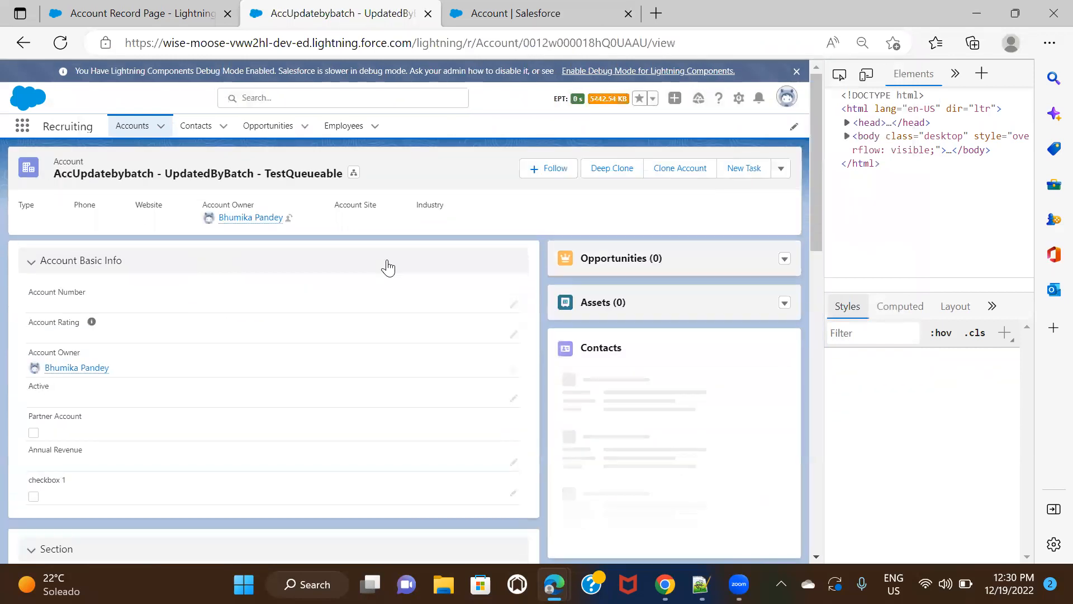
{"action": "left_click", "coordinate": [587, 45]}
{"action": "double_click", "coordinate": [587, 45]}
{"action": "left_click", "coordinate": [49, 221]}
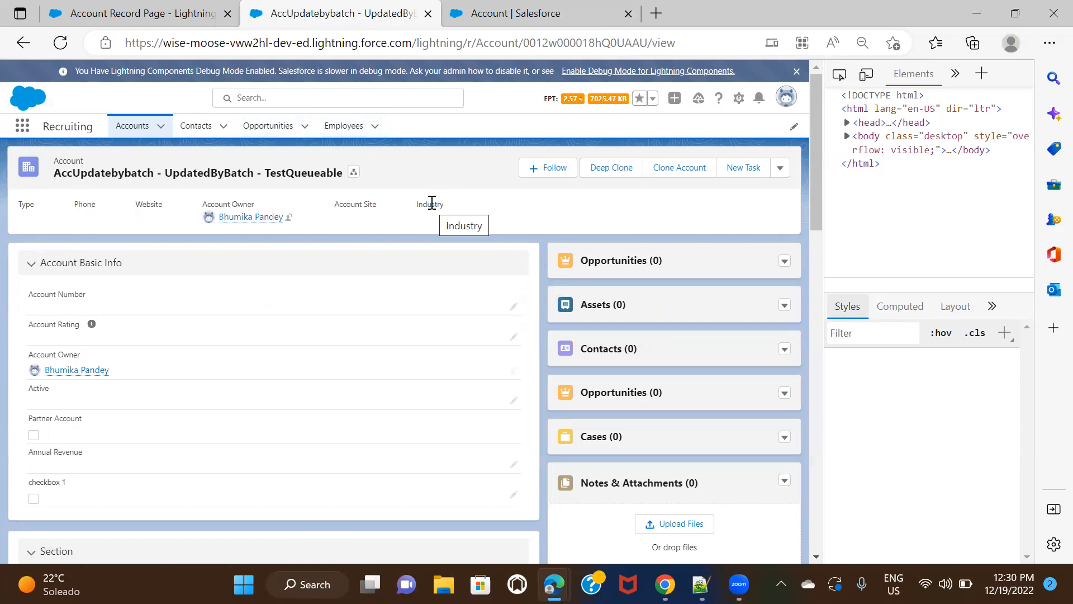
- Open a recently viewed contact and examine its record ID in the page address for comparison
{"action": "left_click", "coordinate": [196, 127]}
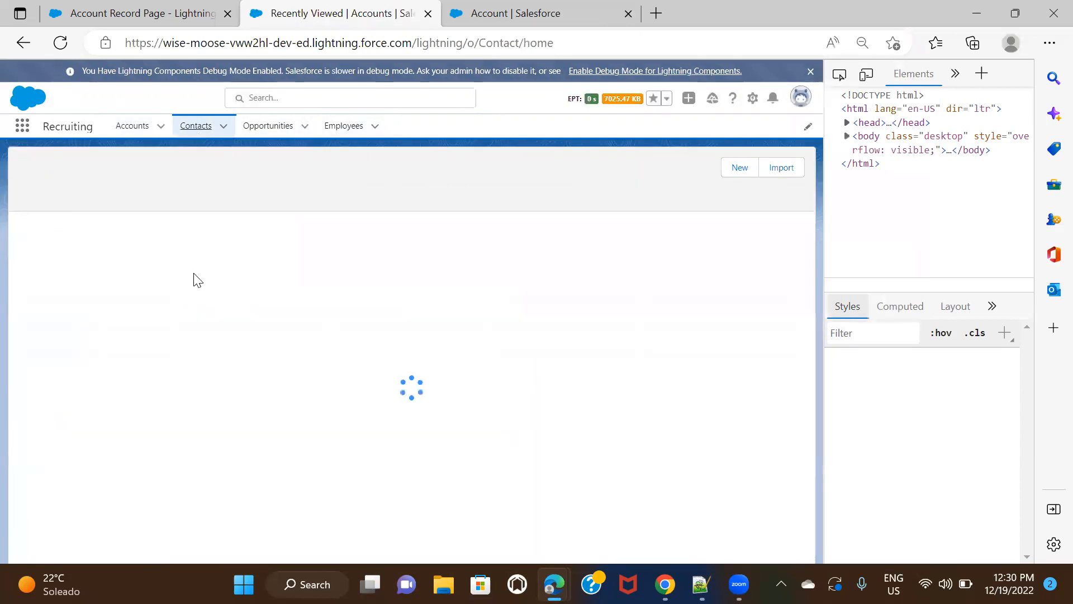
{"action": "left_click", "coordinate": [104, 239]}
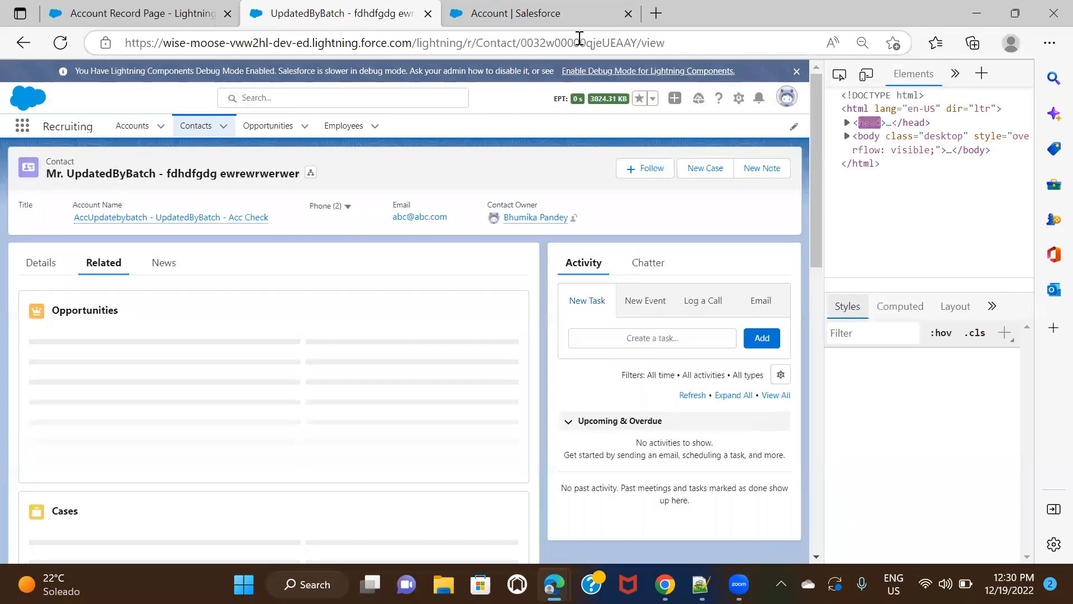
{"action": "double_click", "coordinate": [580, 41]}
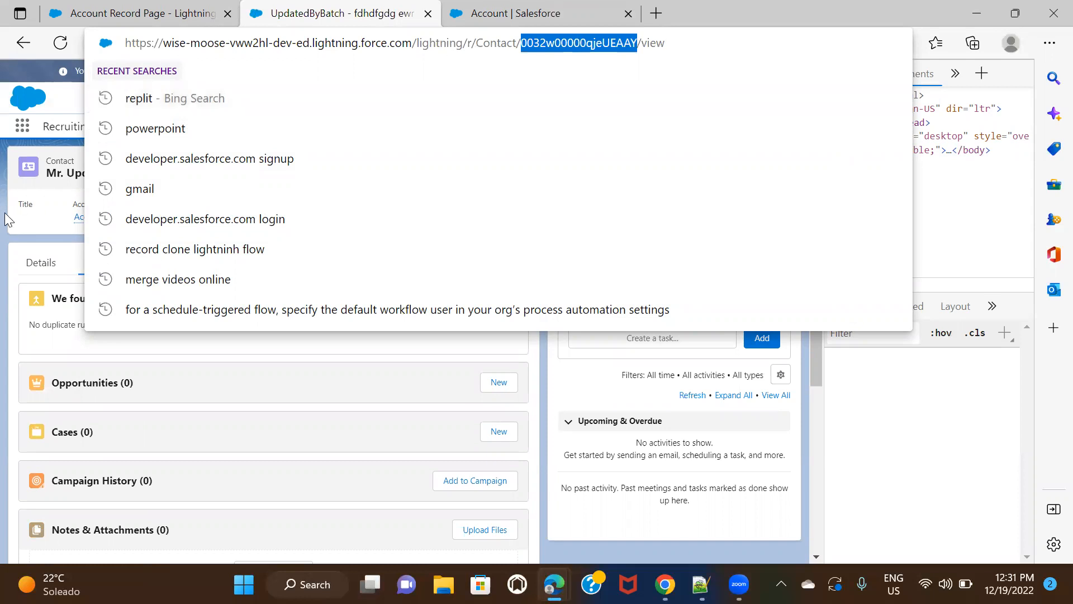
{"action": "left_click", "coordinate": [75, 186]}
- Reopen the testagain account from the recently viewed accounts and select its record ID in the page address
{"action": "left_click", "coordinate": [133, 127]}
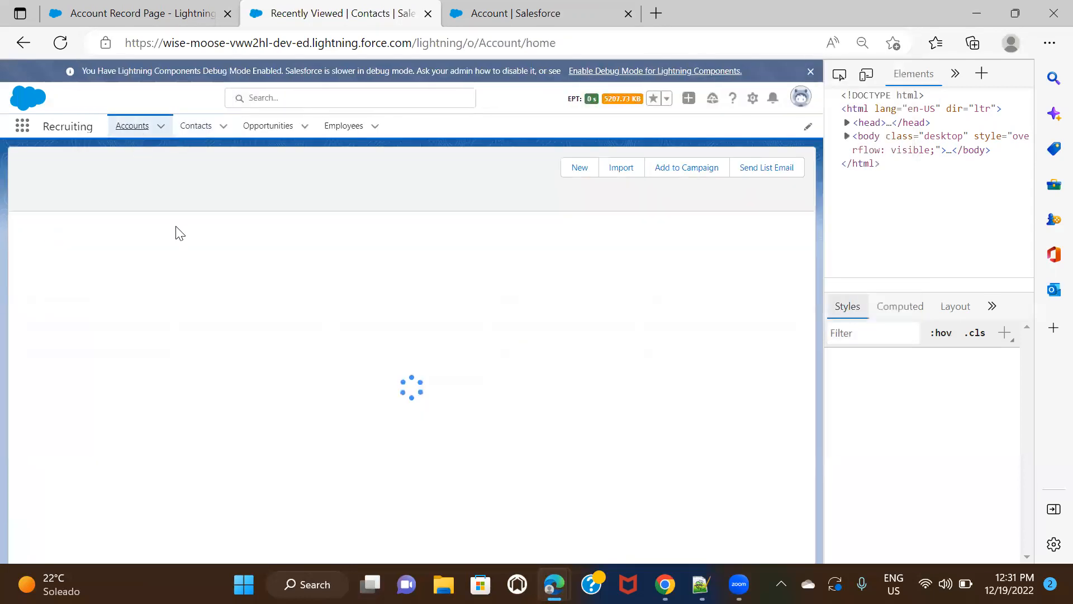
{"action": "left_click", "coordinate": [122, 259]}
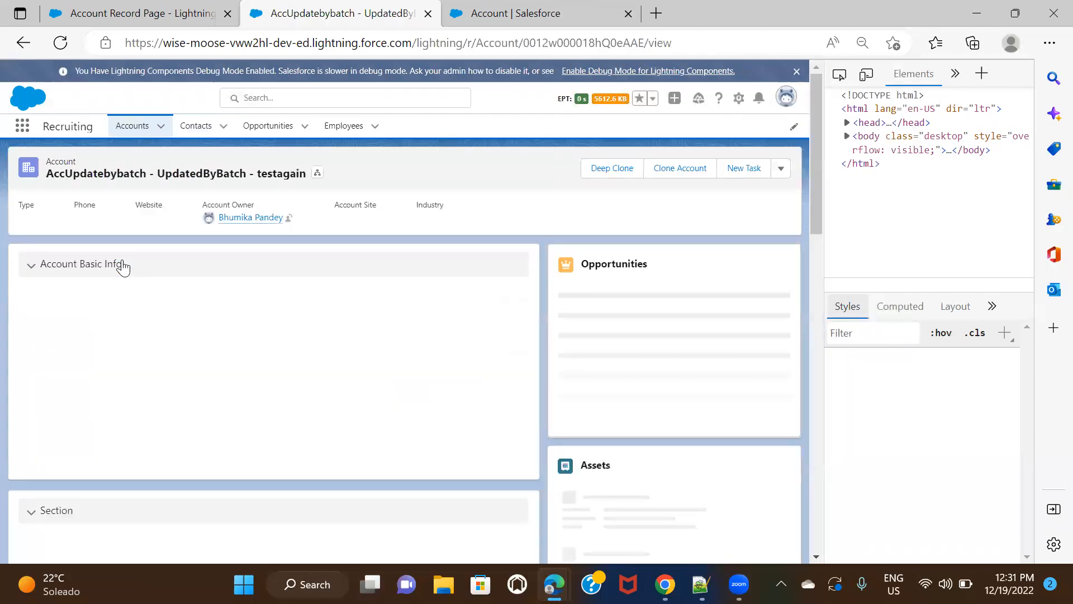
{"action": "left_click", "coordinate": [579, 42]}
{"action": "double_click", "coordinate": [580, 42]}
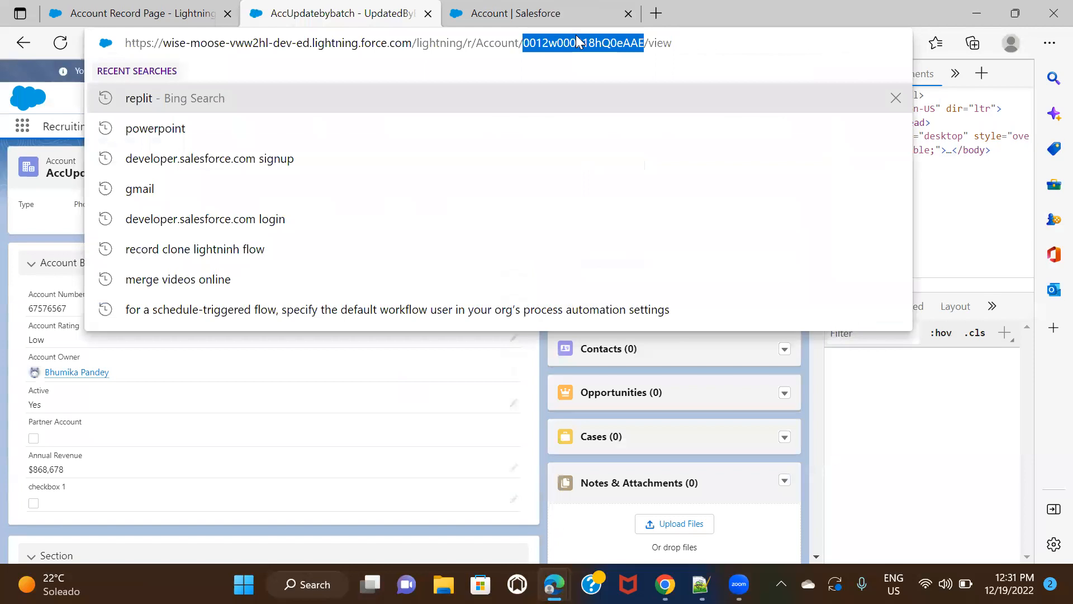
- Switch to the Developer Console and close all its open query results and Apex class files
{"action": "left_click", "coordinate": [555, 584]}
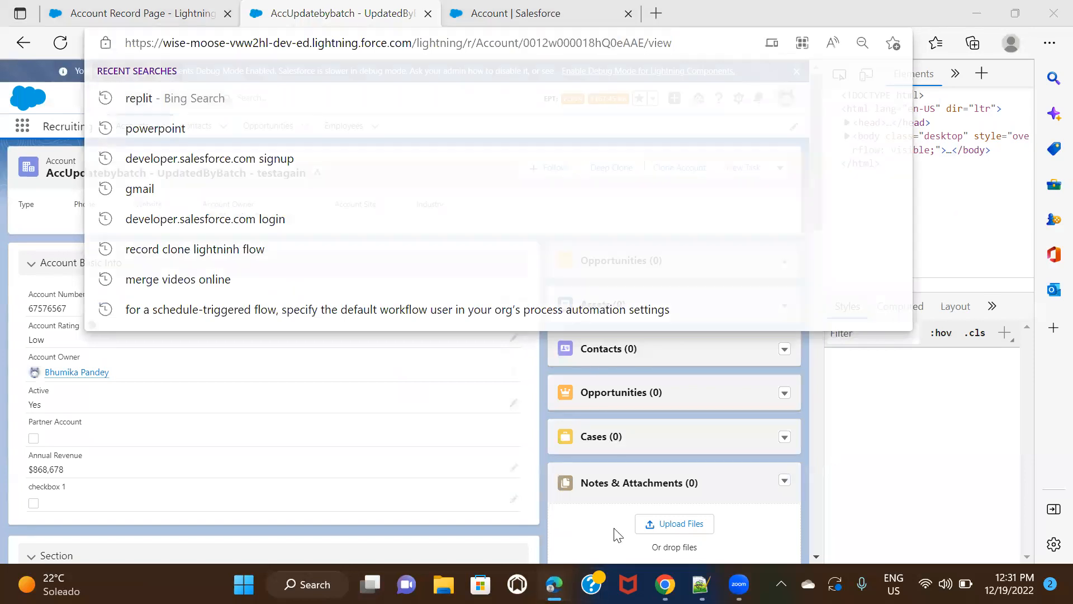
{"action": "left_click", "coordinate": [627, 480]}
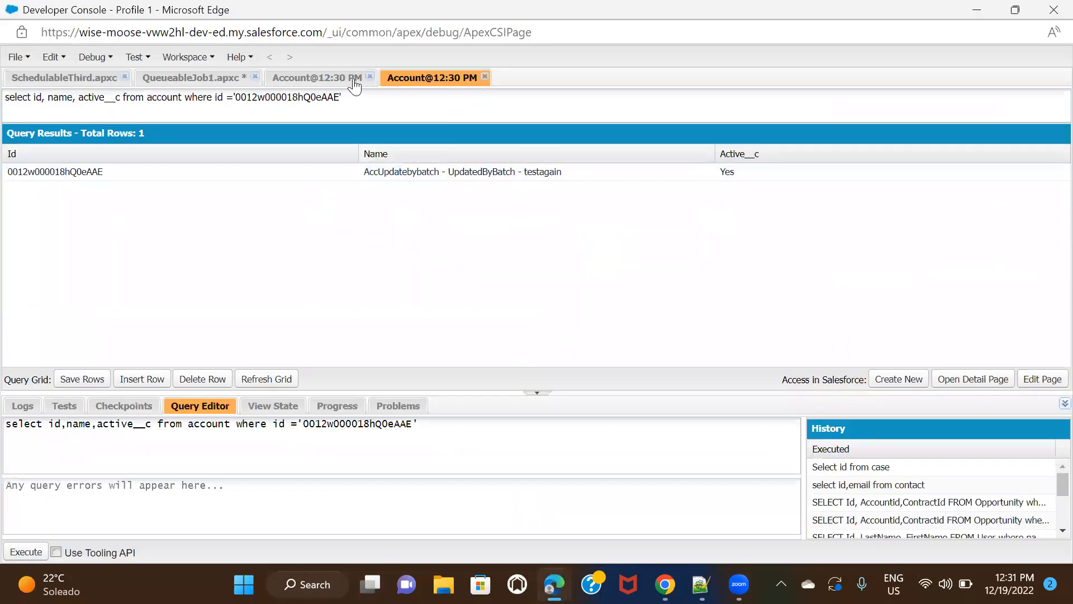
{"action": "left_click", "coordinate": [371, 78]}
{"action": "left_click", "coordinate": [371, 77]}
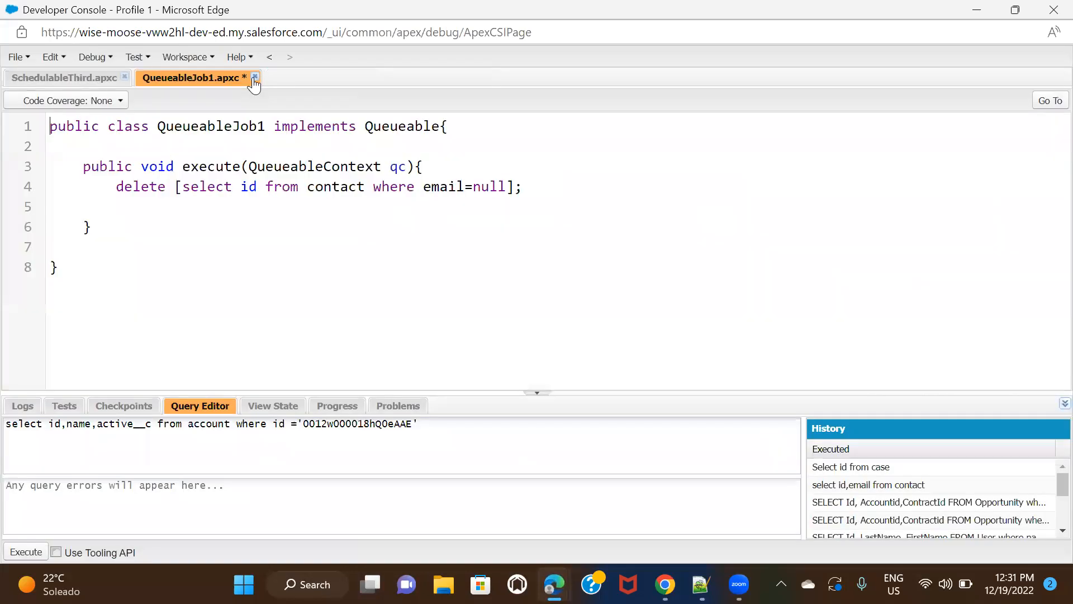
{"action": "left_click", "coordinate": [256, 77]}
{"action": "left_click", "coordinate": [501, 336]}
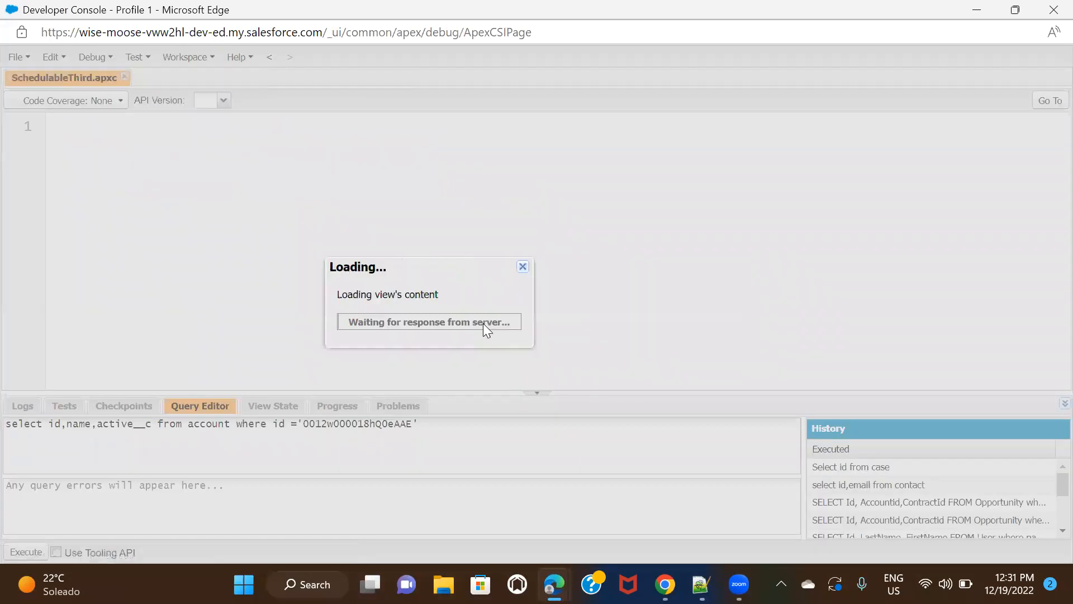
{"action": "left_click", "coordinate": [124, 77]}
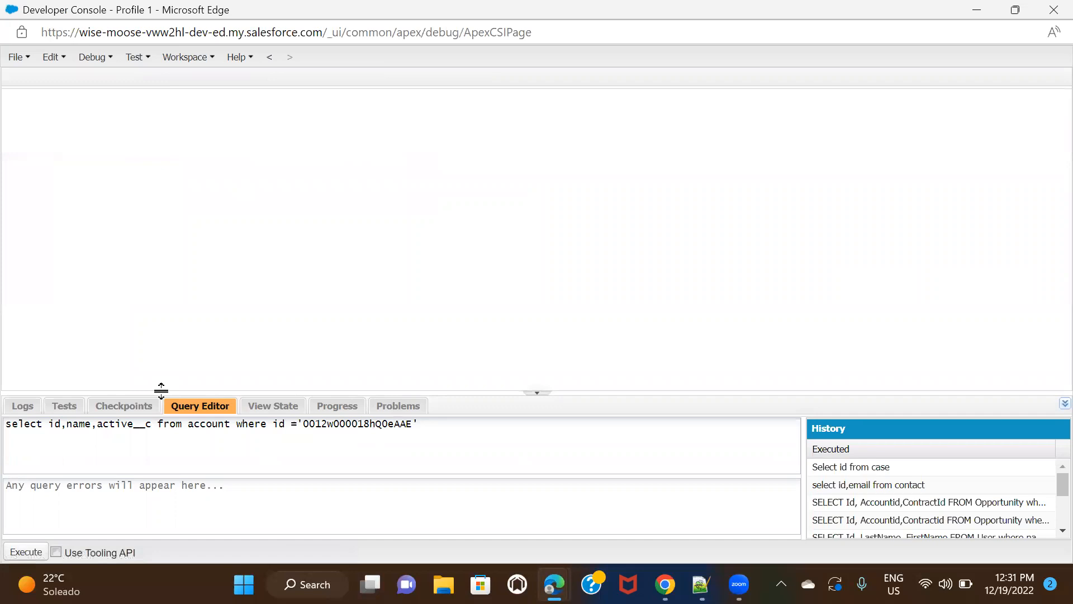
- Replace the old query in the Query Editor with the start of a new one, "select id,"
{"action": "left_click_drag", "start_coordinate": [464, 431], "coordinate": [3, 442]}
{"action": "type", "text": "sele"}
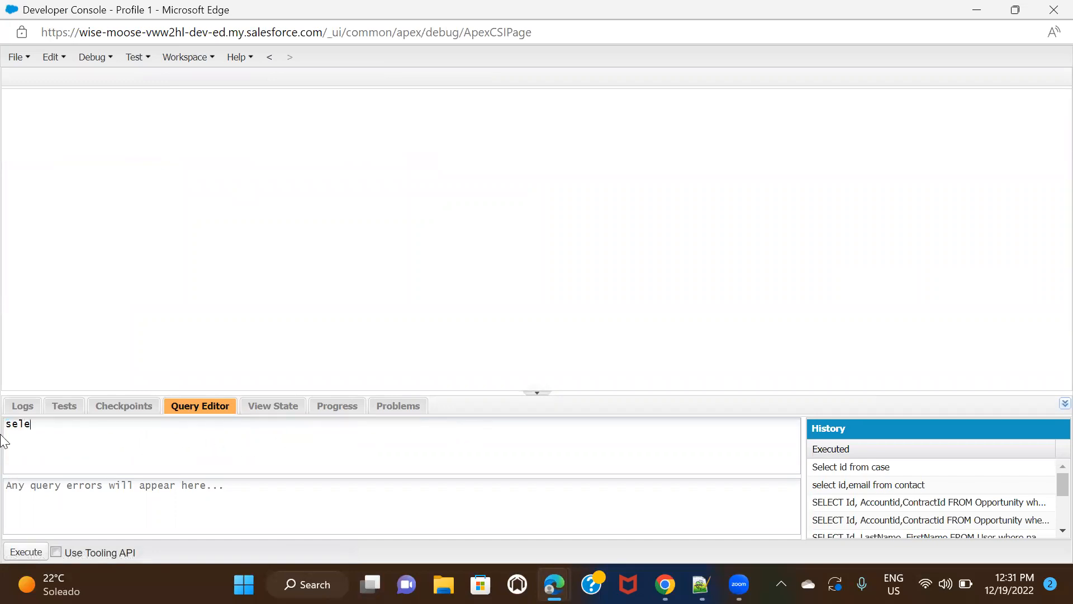
{"action": "type", "text": "ct id"}
- Copy the API name Account_Rating__c from the Account Rating field definition in Object Manager
{"action": "mouse_move", "coordinate": [557, 584]}
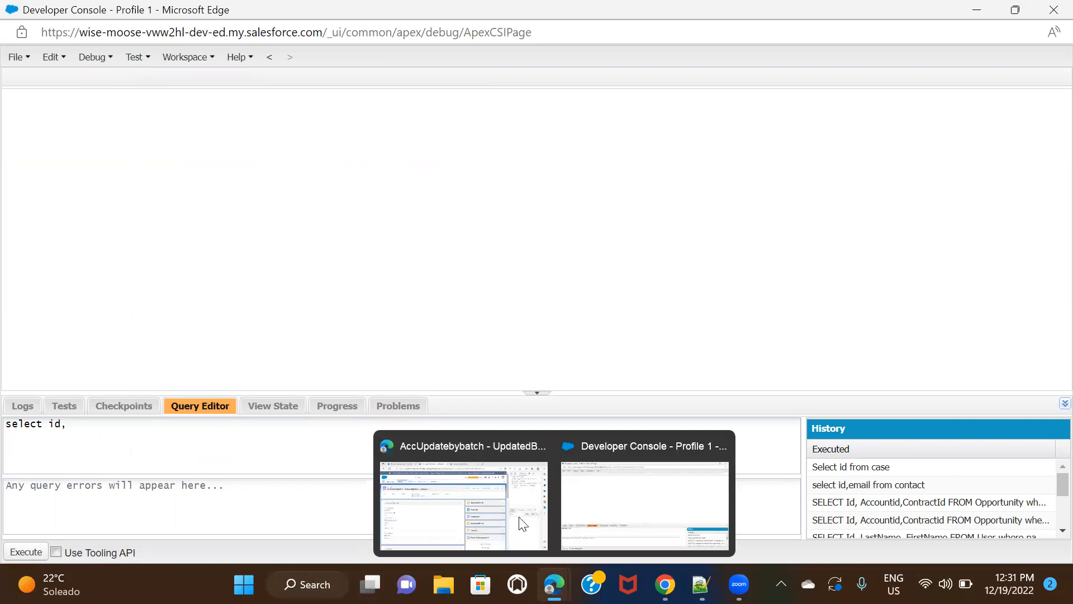
{"action": "left_click", "coordinate": [517, 512]}
{"action": "left_click", "coordinate": [561, 12]}
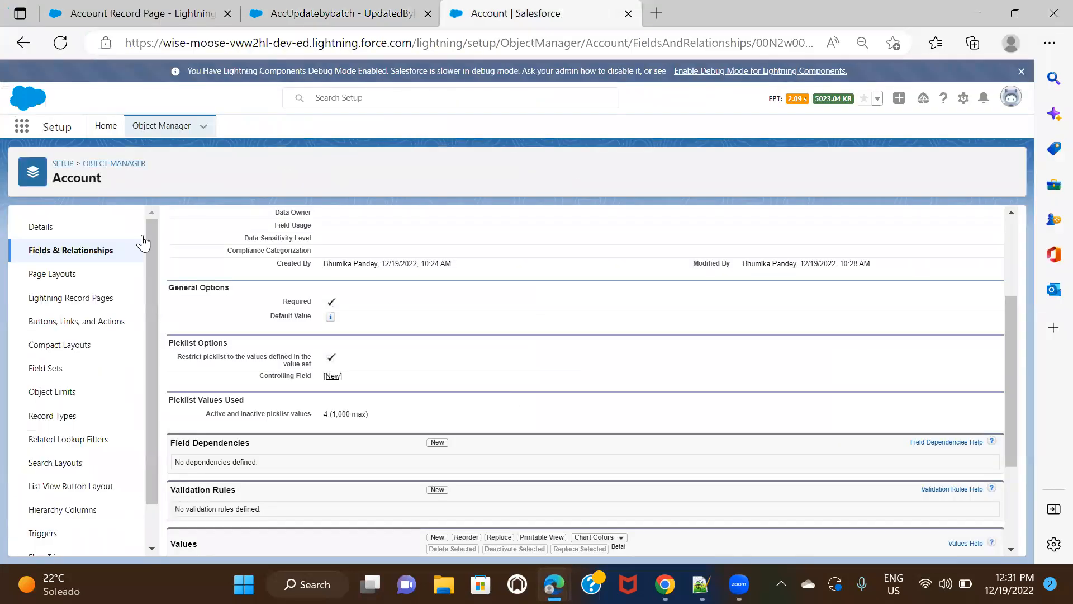
{"action": "scroll", "coordinate": [390, 346], "scroll_direction": "up", "scroll_amount": 3}
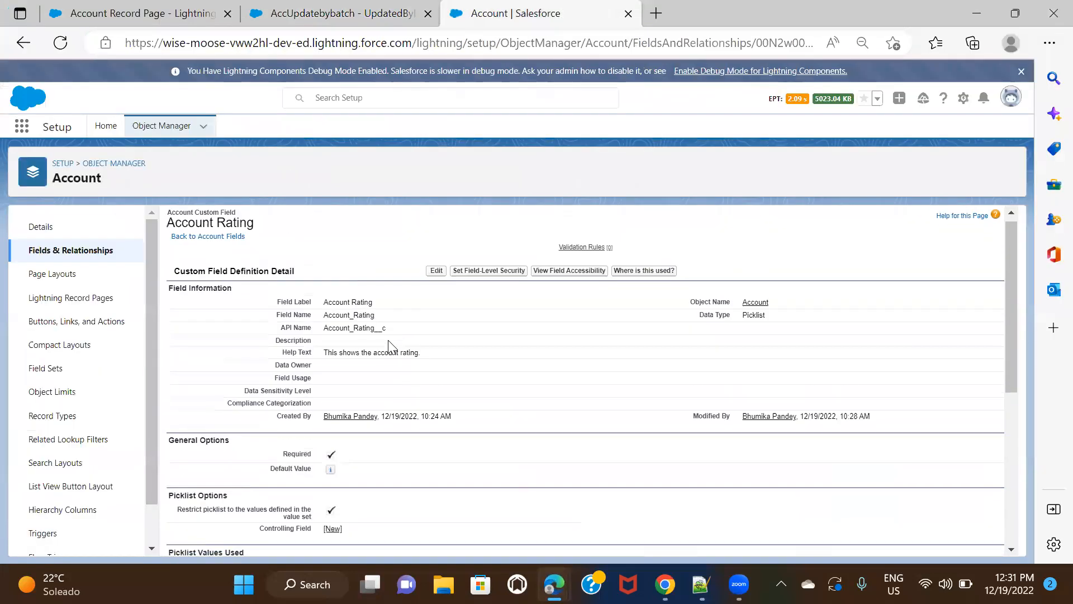
{"action": "double_click", "coordinate": [352, 334]}
{"action": "key", "text": "ctrl+c"}
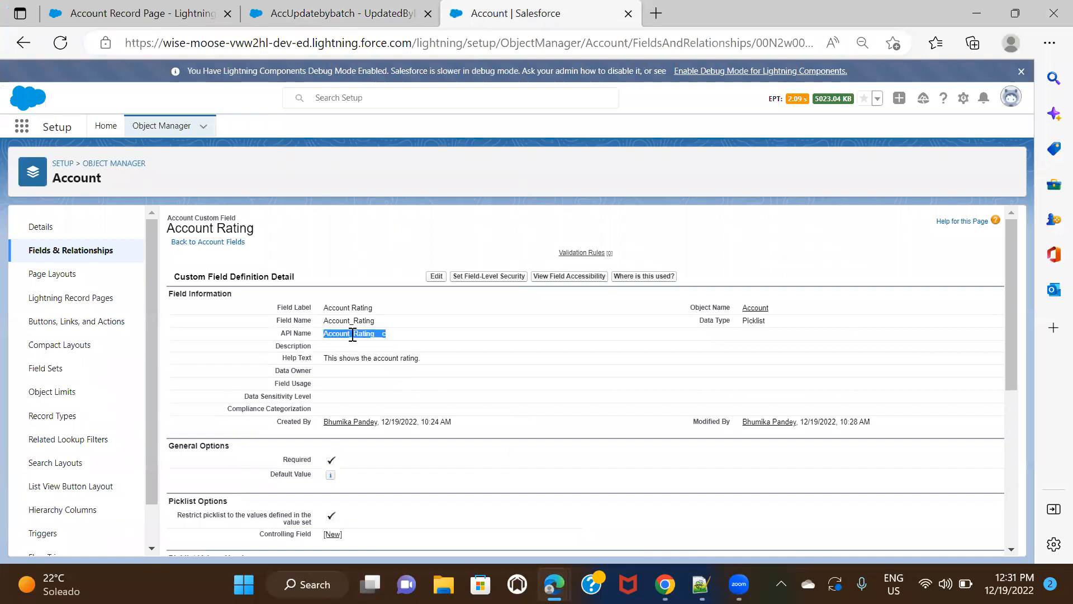
- Complete the Developer Console query as "select id,Account_Rating__c from Account"
{"action": "key", "text": "ctrl+shift+Tab"}
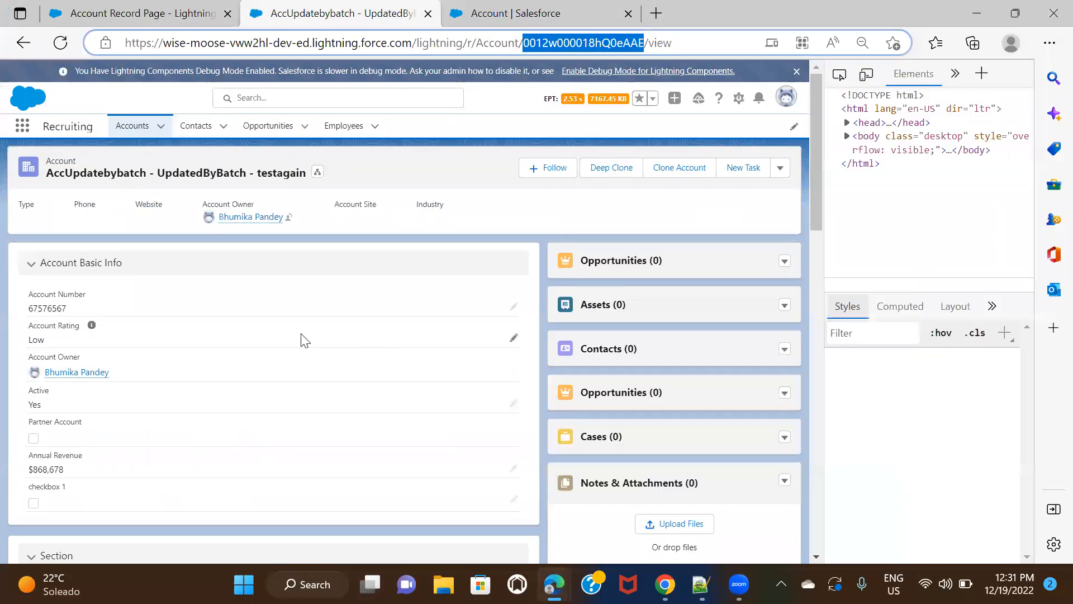
{"action": "key", "text": "alt+Tab"}
{"action": "key", "text": "Tab"}
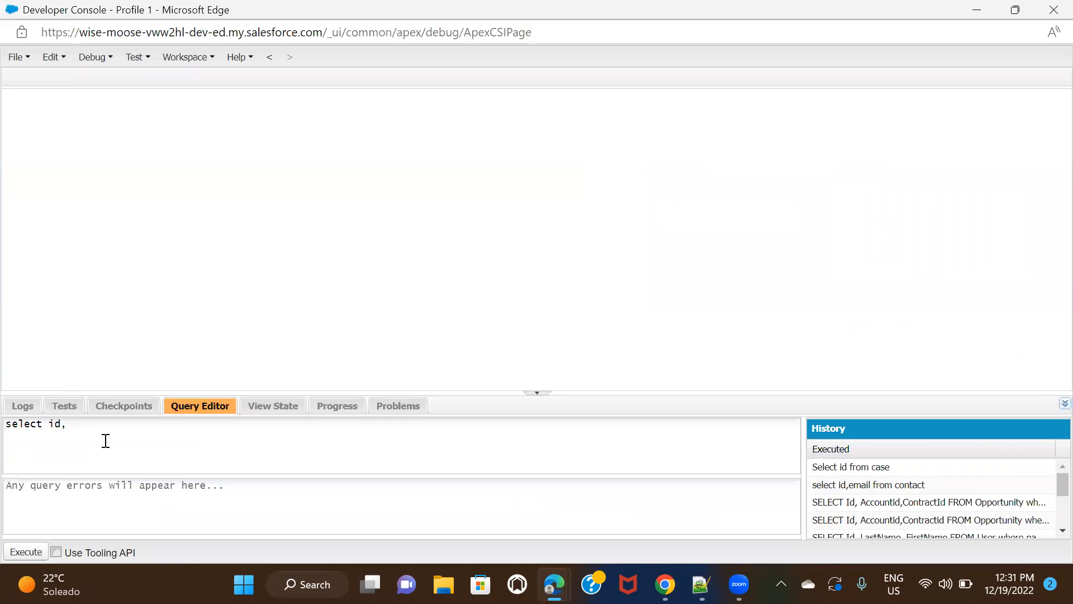
{"action": "key", "text": "ctrl+v"}
{"action": "type", "text": "from Acco7"}
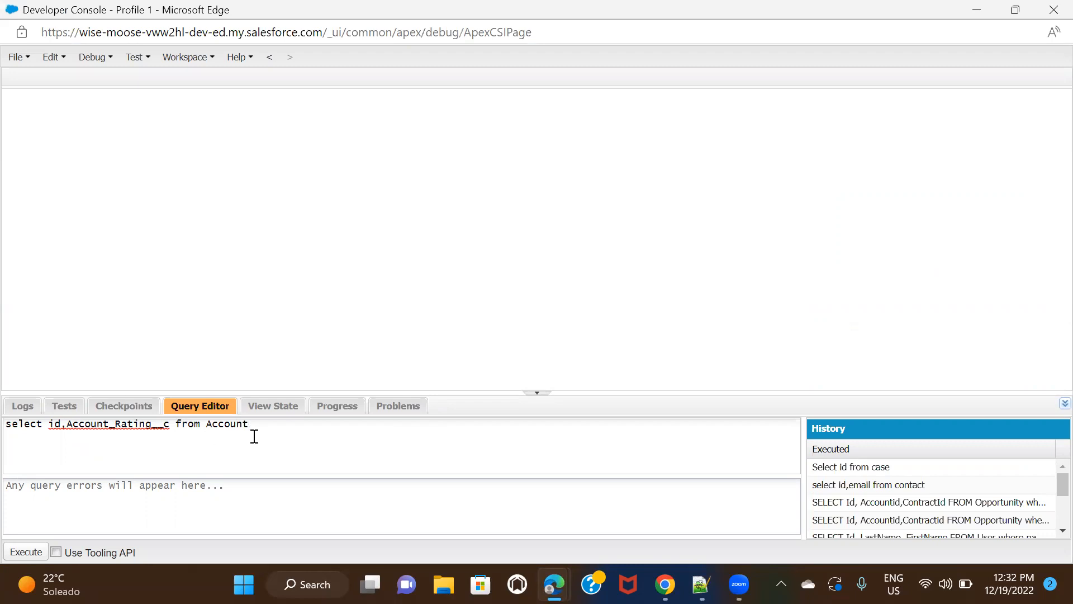
- Look up the Account object's API name on its details page in Object Manager
{"action": "key", "text": "alt+Tab"}
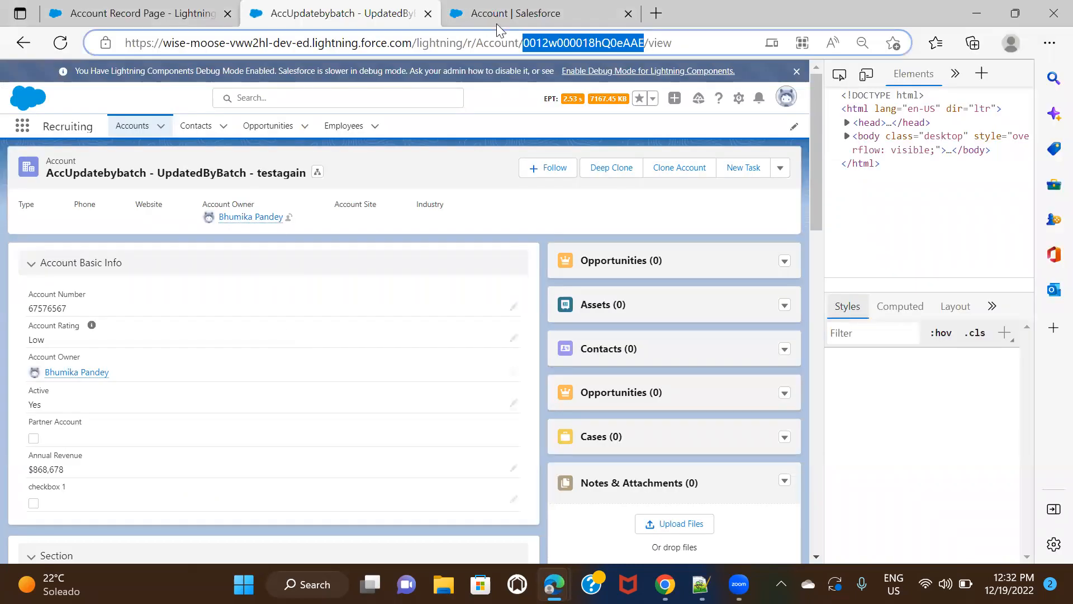
{"action": "left_click", "coordinate": [514, 15]}
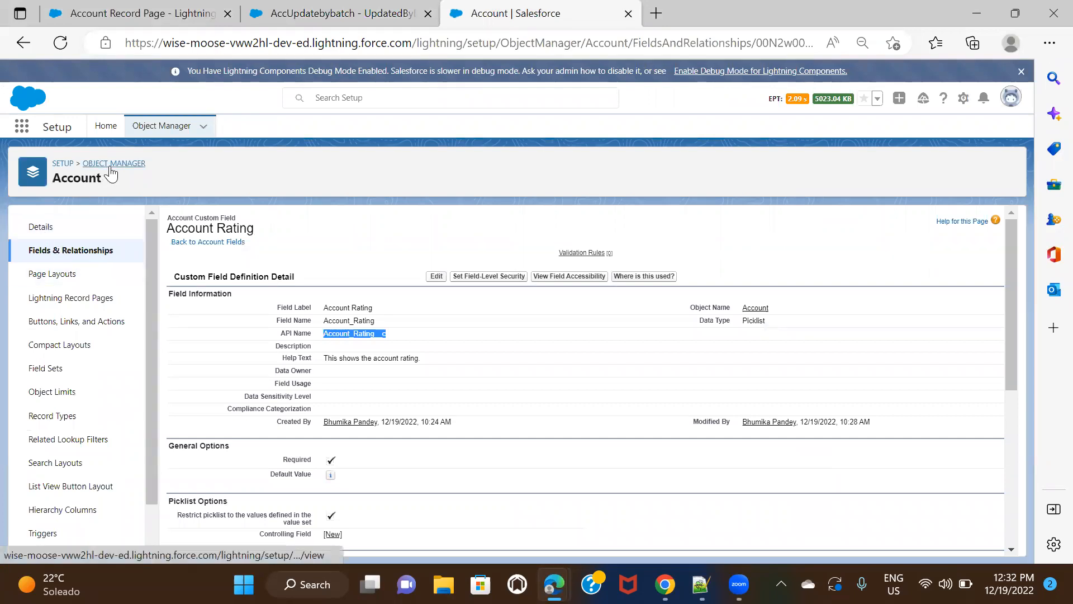
{"action": "left_click", "coordinate": [33, 232]}
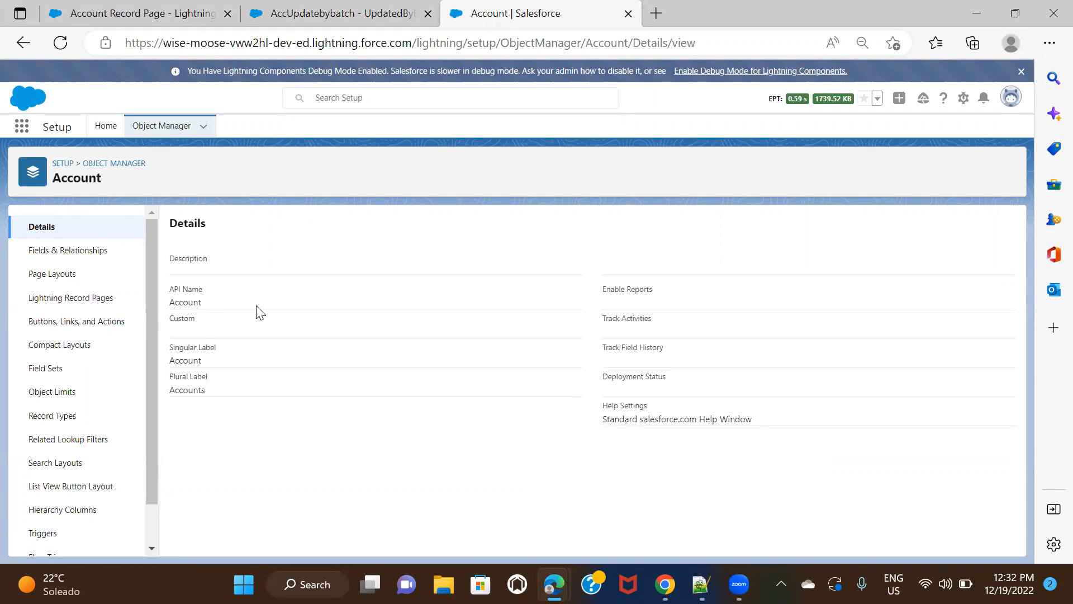
- Return to the Developer Console and run the Account_Rating__c query on all accounts
{"action": "key", "text": "alt+Tab"}
{"action": "key", "text": "alt+Tab"}
{"action": "key", "text": "Tab"}
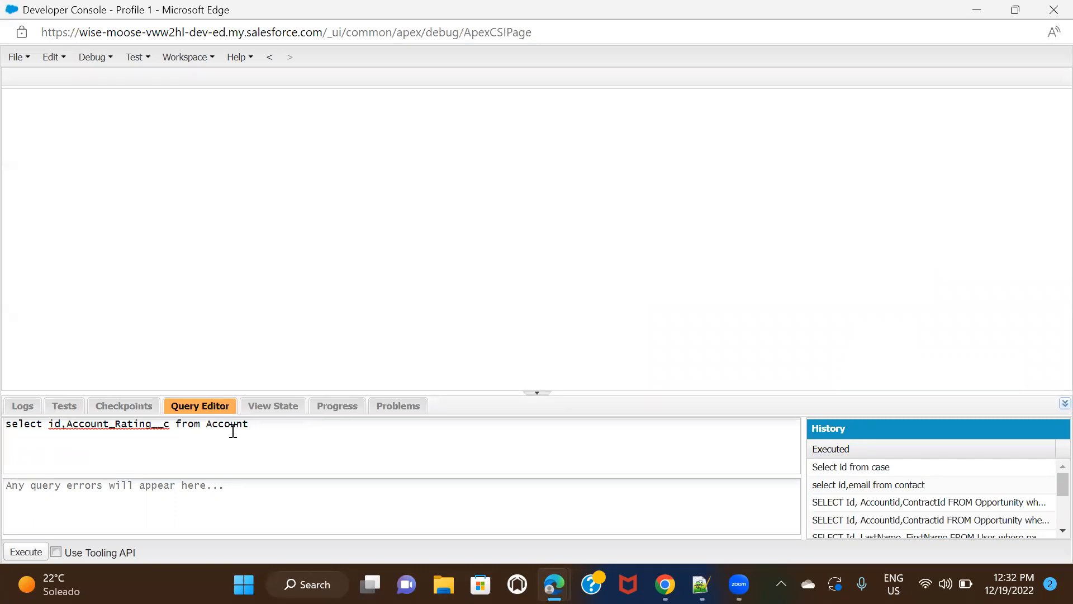
{"action": "left_click", "coordinate": [26, 553]}
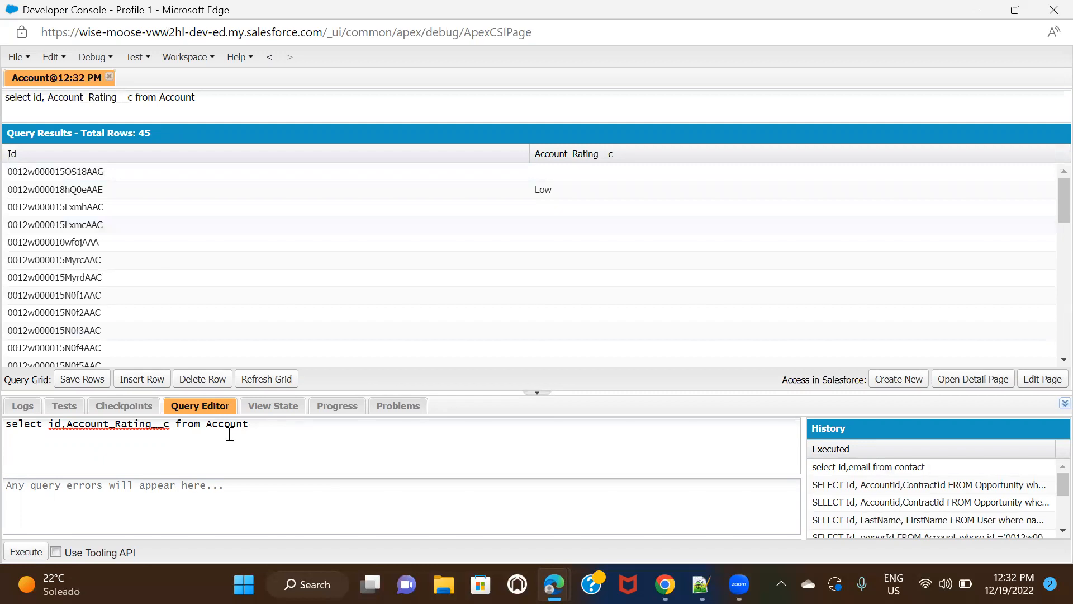
- Limit the query with a where clause matching the testagain account's record ID, and run it
{"action": "mouse_move", "coordinate": [553, 584]}
{"action": "left_click", "coordinate": [515, 532]}
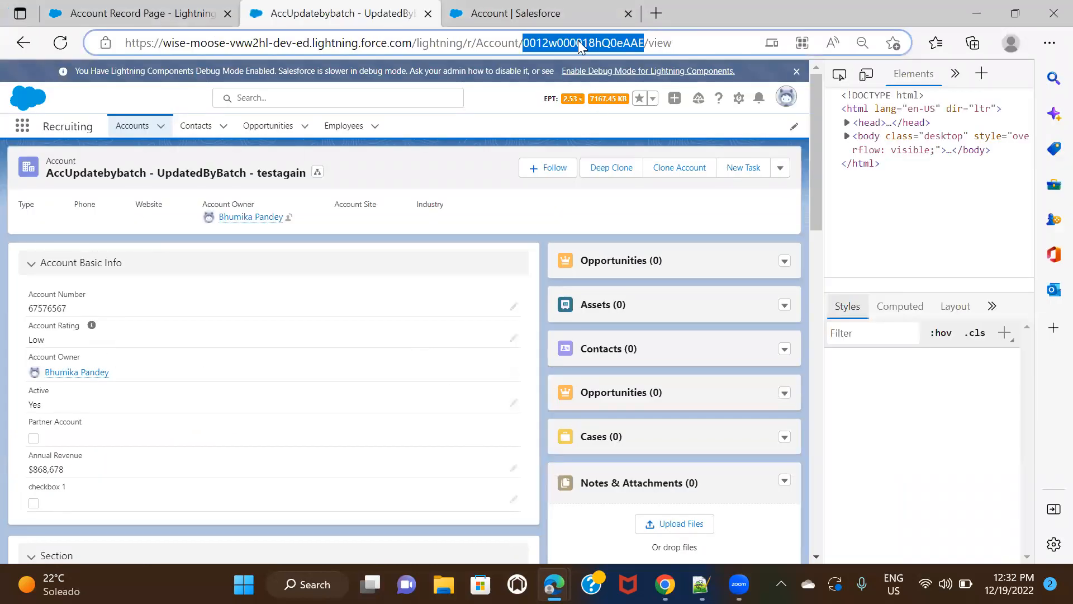
{"action": "key", "text": "alt+Tab"}
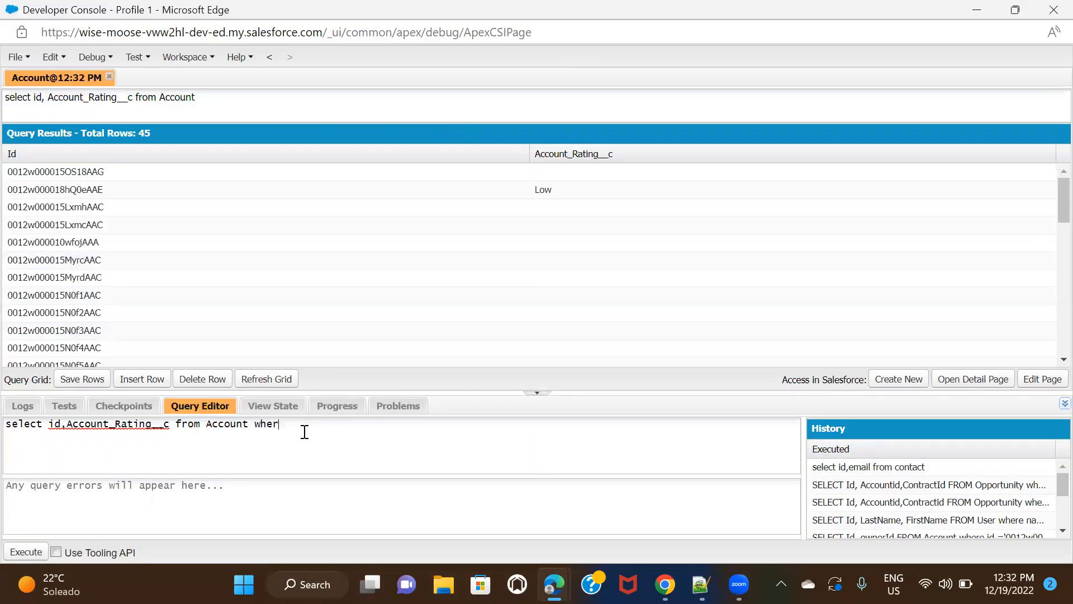
{"action": "type", "text": "id='"}
{"action": "type", "text": "0012w000018hQ0eAAE"}
{"action": "type", "text": "'"}
{"action": "left_click", "coordinate": [37, 553]}
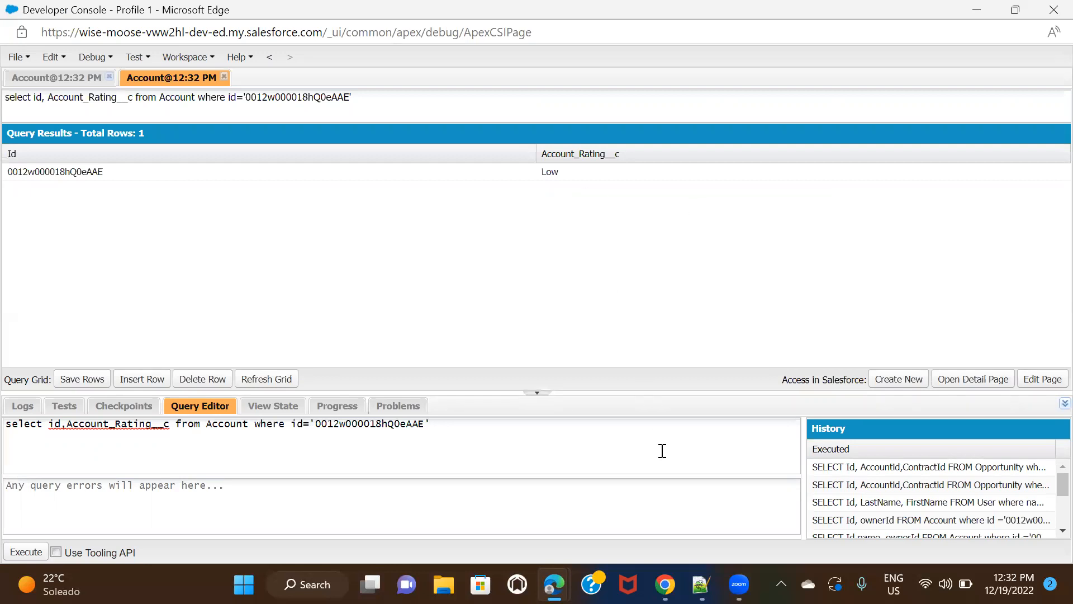
- Open the Account Rating field of the testagain account for editing to review its picklist values
{"action": "key", "text": "alt+Tab"}
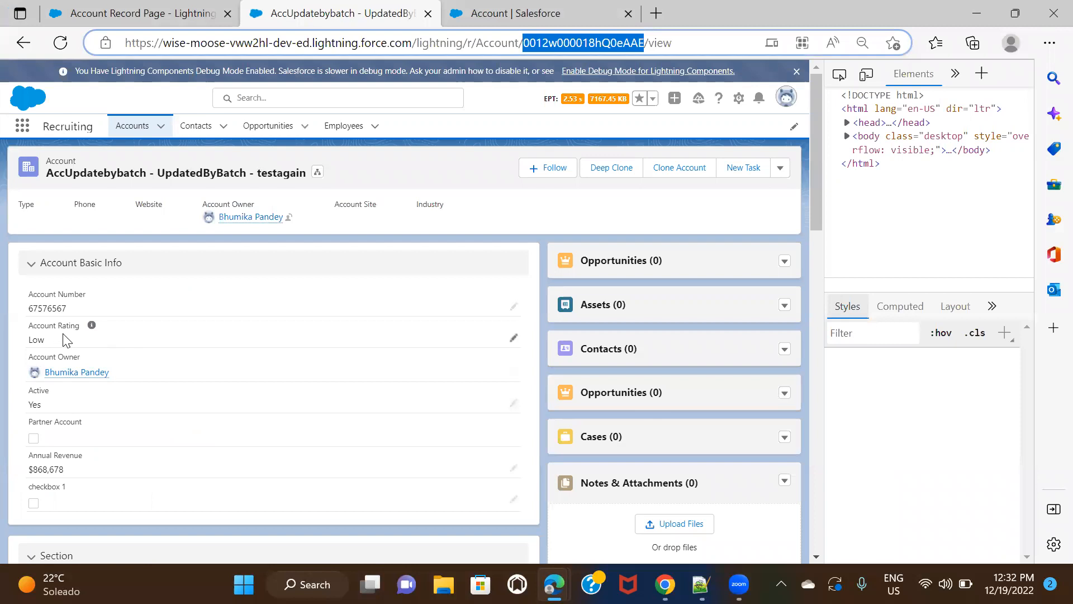
{"action": "left_click", "coordinate": [513, 338]}
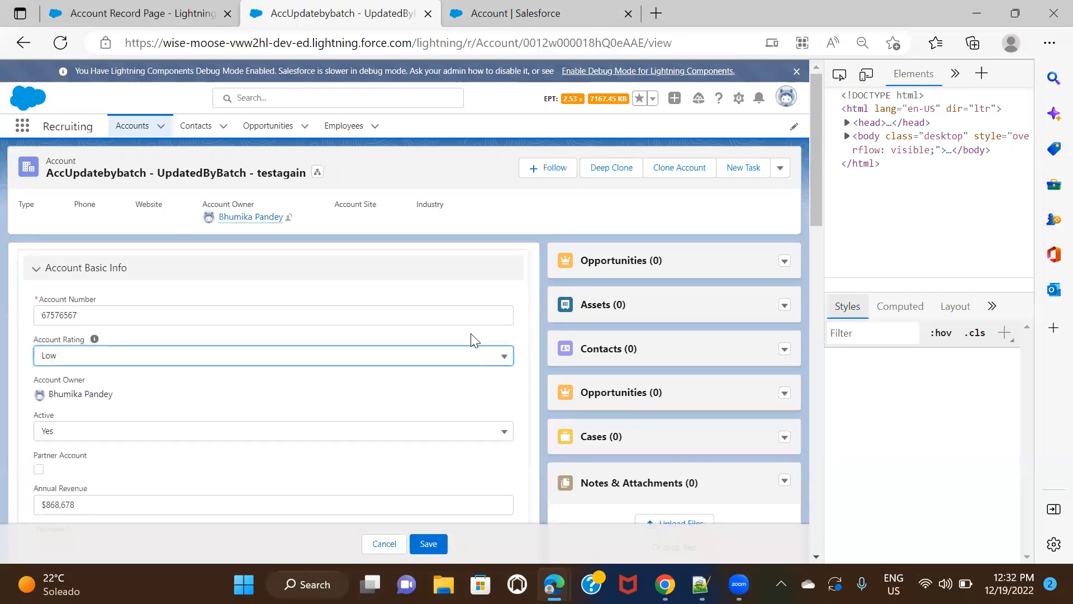
{"action": "left_click", "coordinate": [124, 364]}
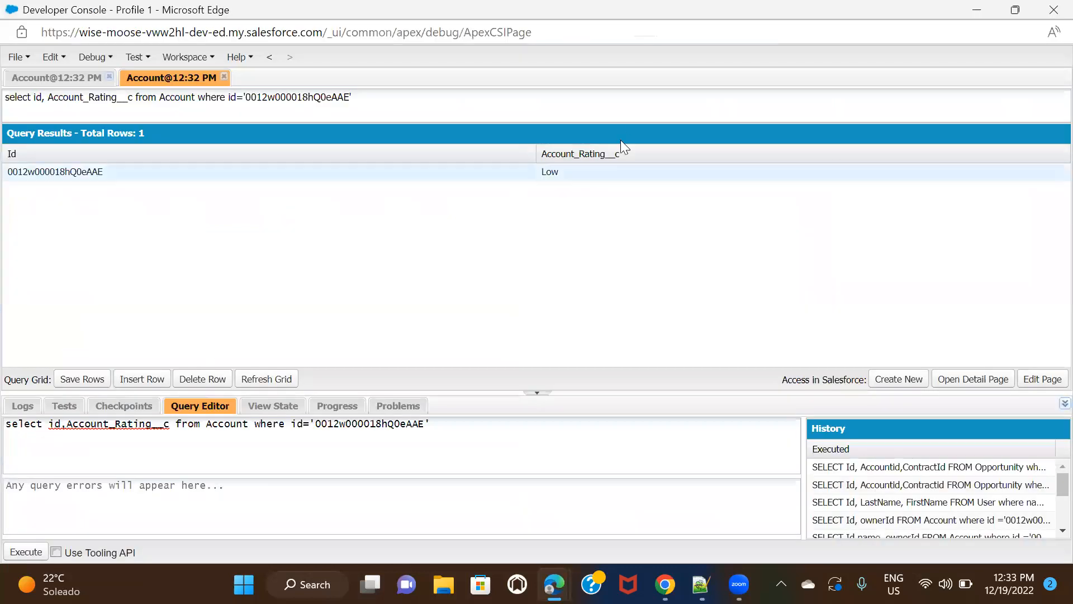
- In the Developer Console query results, set Account_Rating__c to xyz and try to save the row
{"action": "double_click", "coordinate": [569, 170]}
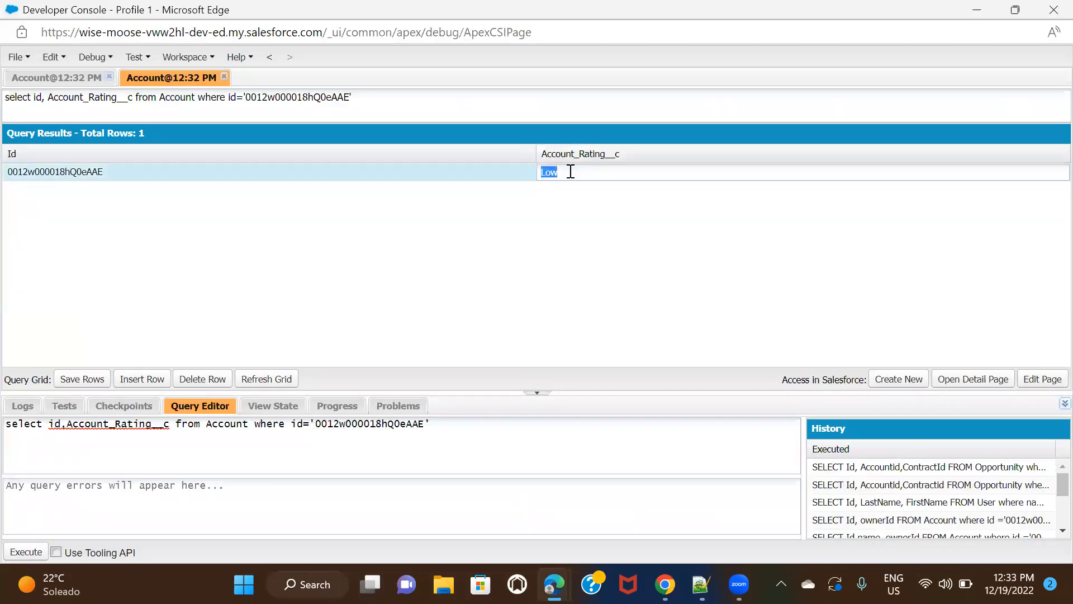
{"action": "type", "text": "xyz"}
{"action": "left_click", "coordinate": [69, 382]}
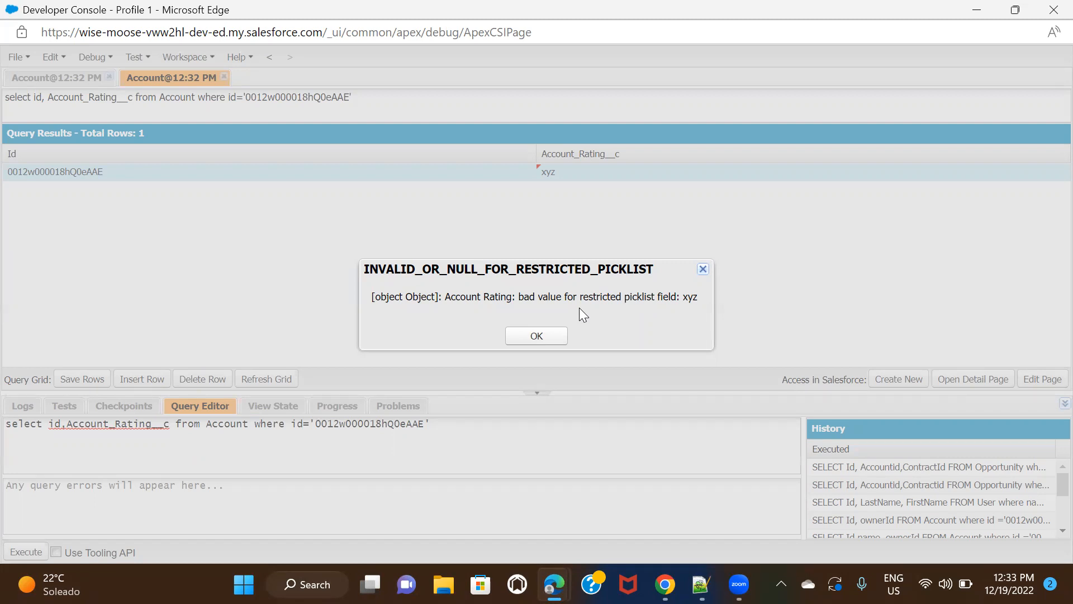
{"action": "left_click", "coordinate": [536, 337]}
- Edit the Account Rating field in Object Manager to stop restricting the picklist to its value set, and save it
{"action": "mouse_move", "coordinate": [554, 585]}
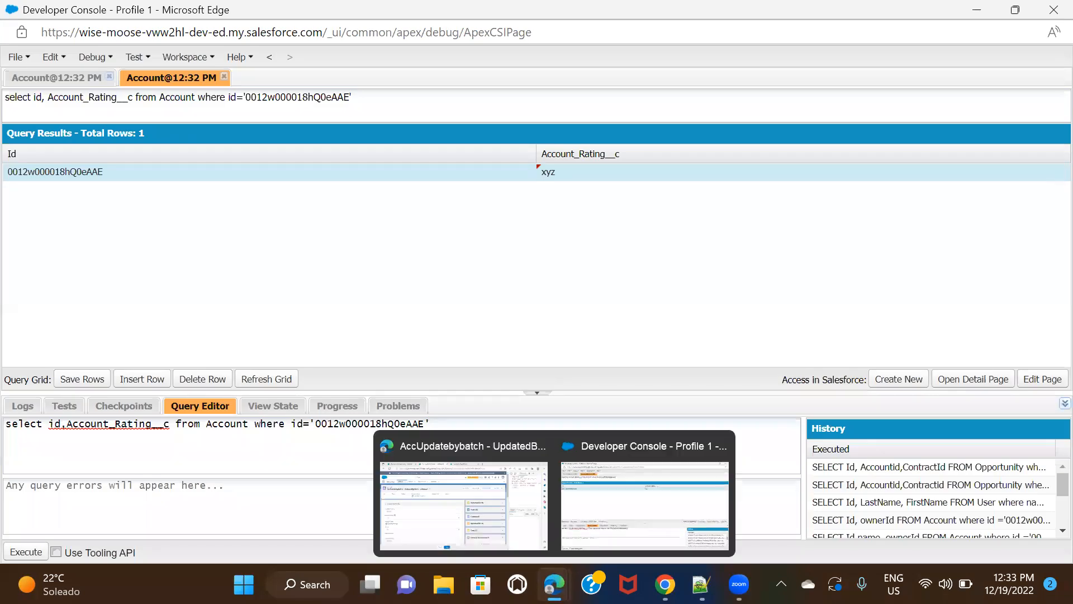
{"action": "left_click", "coordinate": [494, 502]}
{"action": "left_click", "coordinate": [534, 16]}
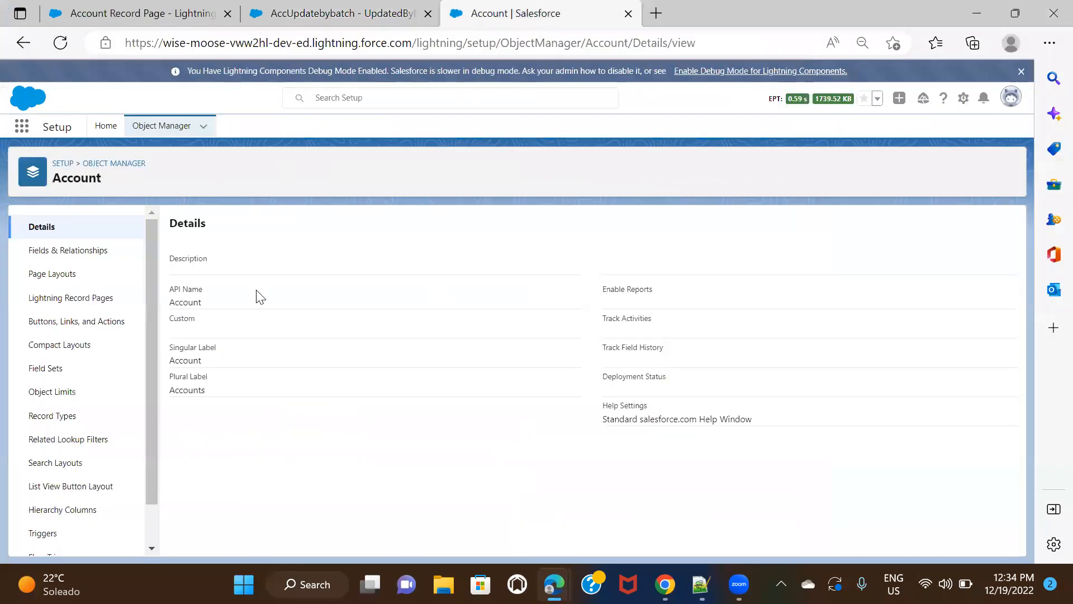
{"action": "left_click", "coordinate": [89, 254]}
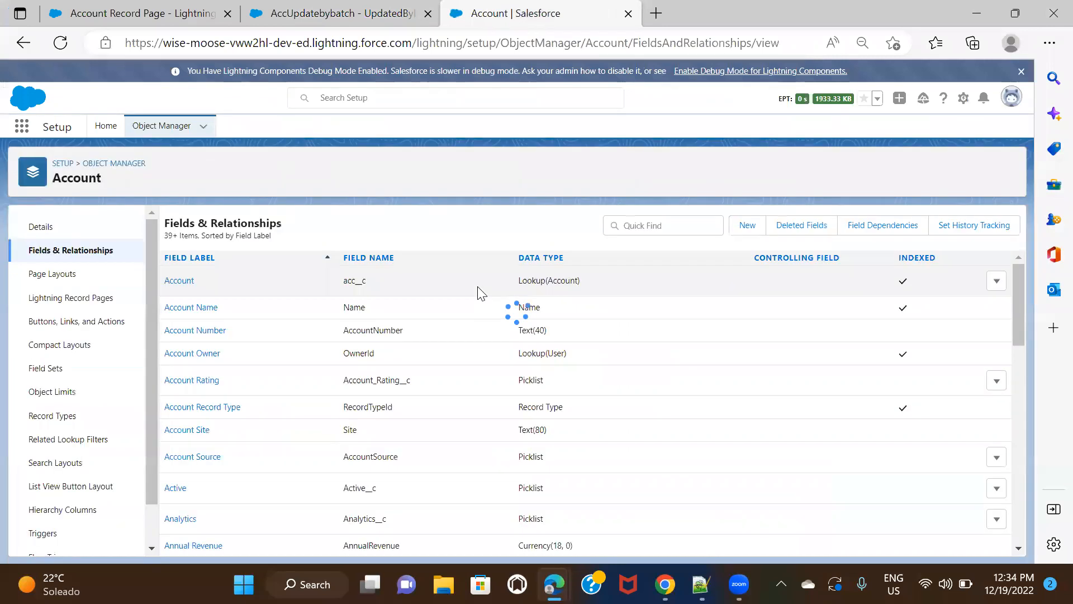
{"action": "left_click", "coordinate": [193, 381]}
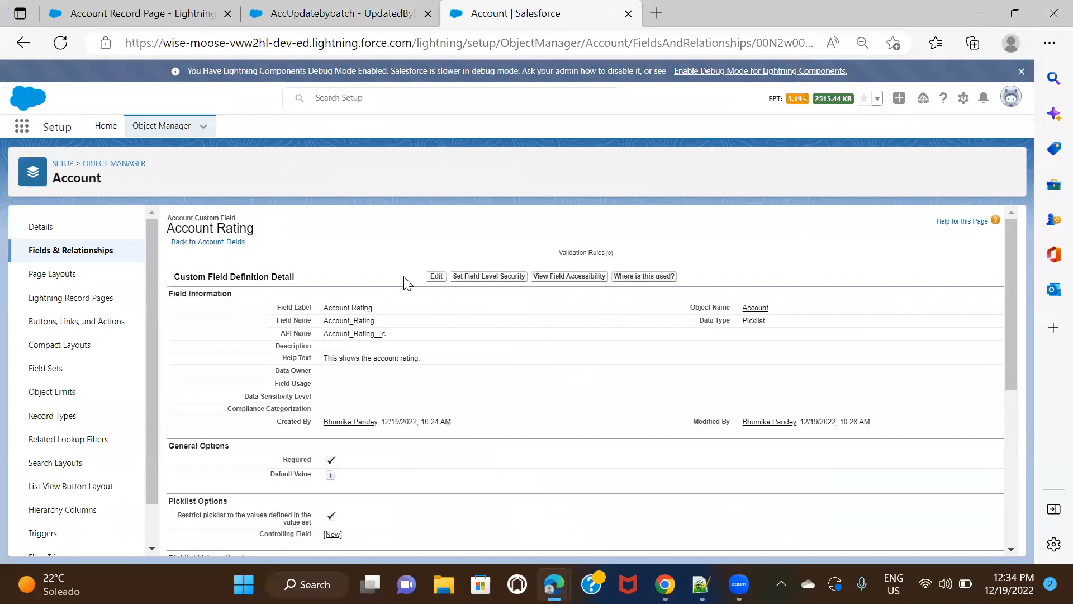
{"action": "left_click", "coordinate": [437, 280]}
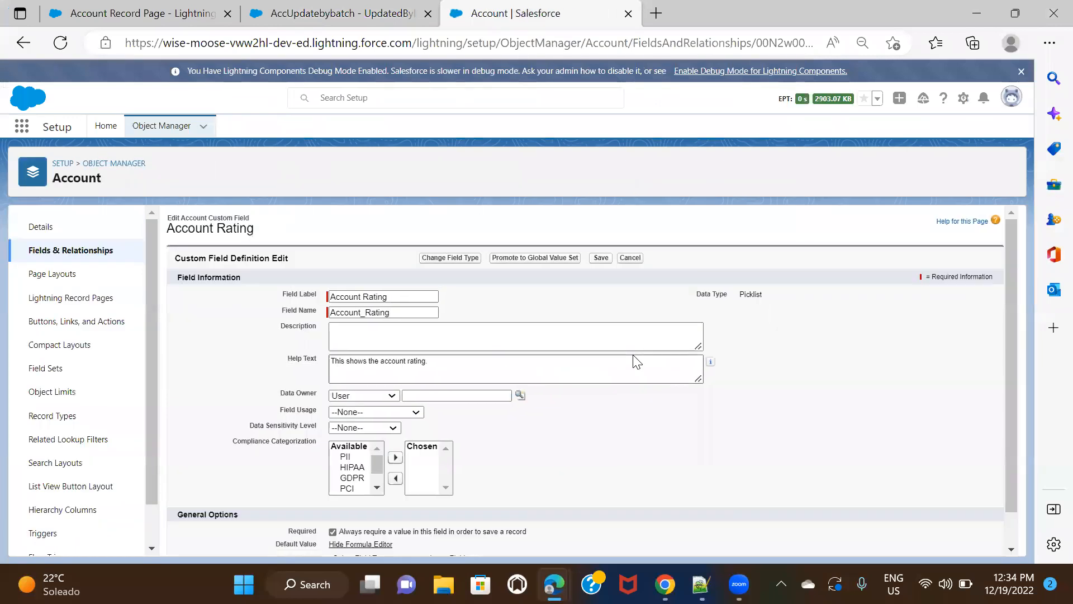
{"action": "scroll", "coordinate": [615, 369], "scroll_direction": "down", "scroll_amount": 3}
{"action": "left_click", "coordinate": [332, 511]}
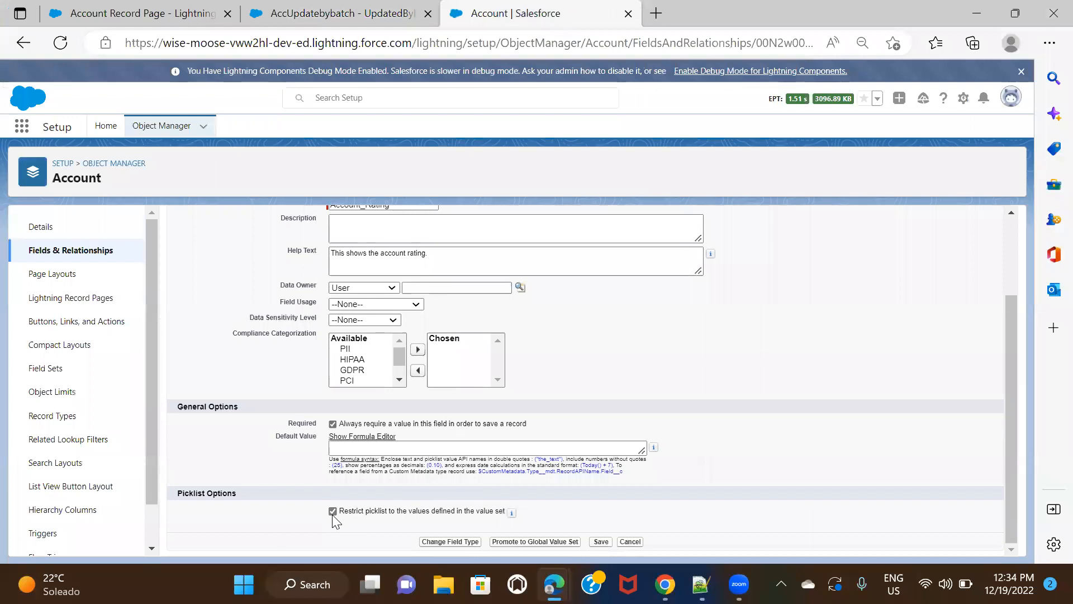
{"action": "left_click", "coordinate": [663, 164]}
{"action": "left_click", "coordinate": [601, 542]}
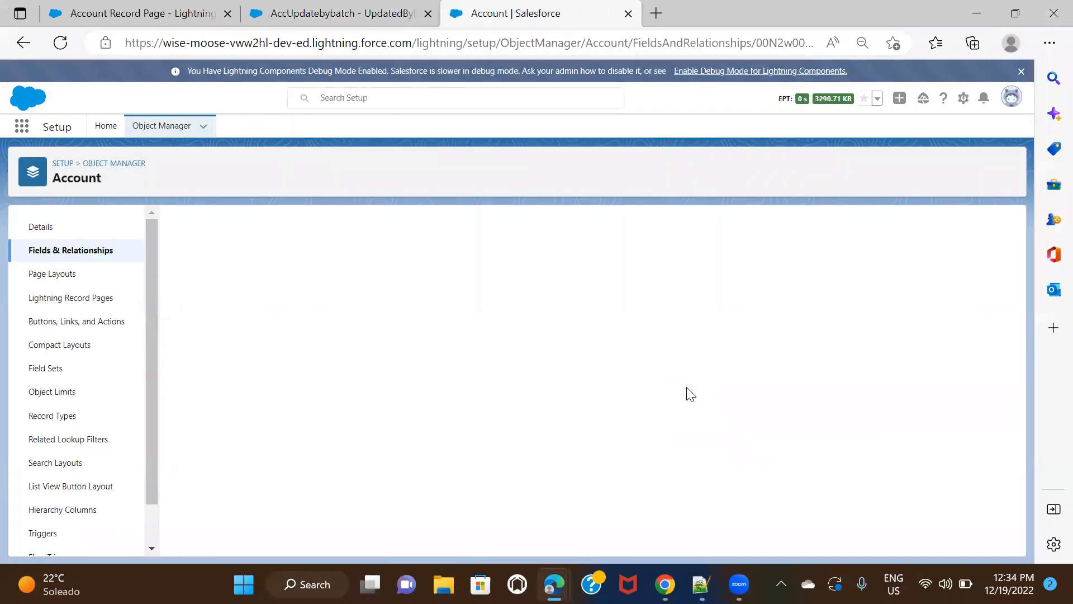
- Return to the Developer Console and save the query result row with the rating xyz
{"action": "mouse_move", "coordinate": [564, 564]}
{"action": "left_click", "coordinate": [607, 508]}
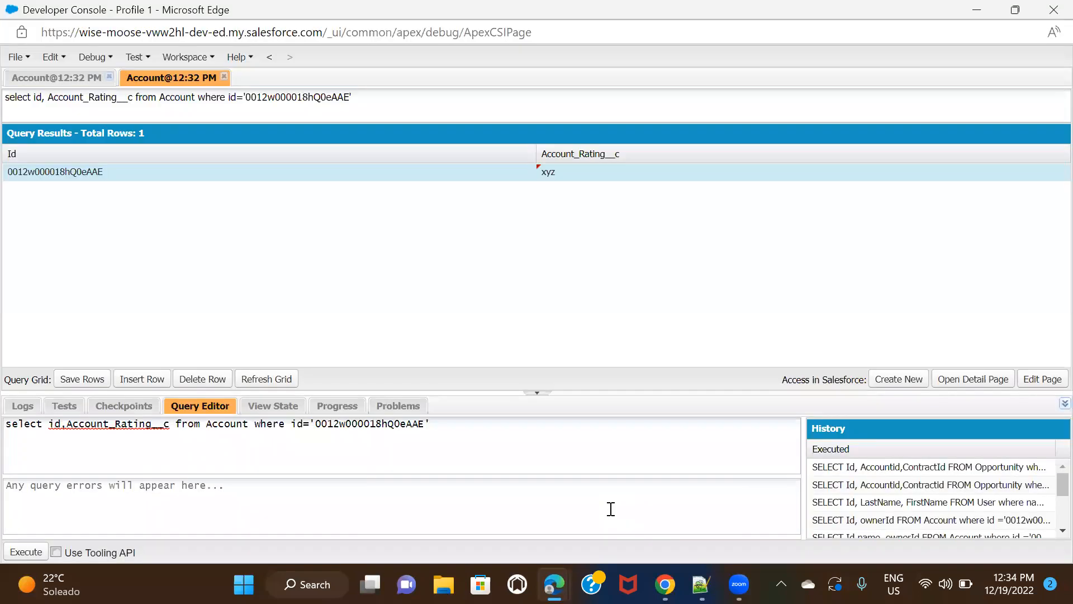
{"action": "left_click", "coordinate": [75, 386]}
- Switch back to the testagain account record and reload it to check its Account Rating
{"action": "mouse_move", "coordinate": [666, 585]}
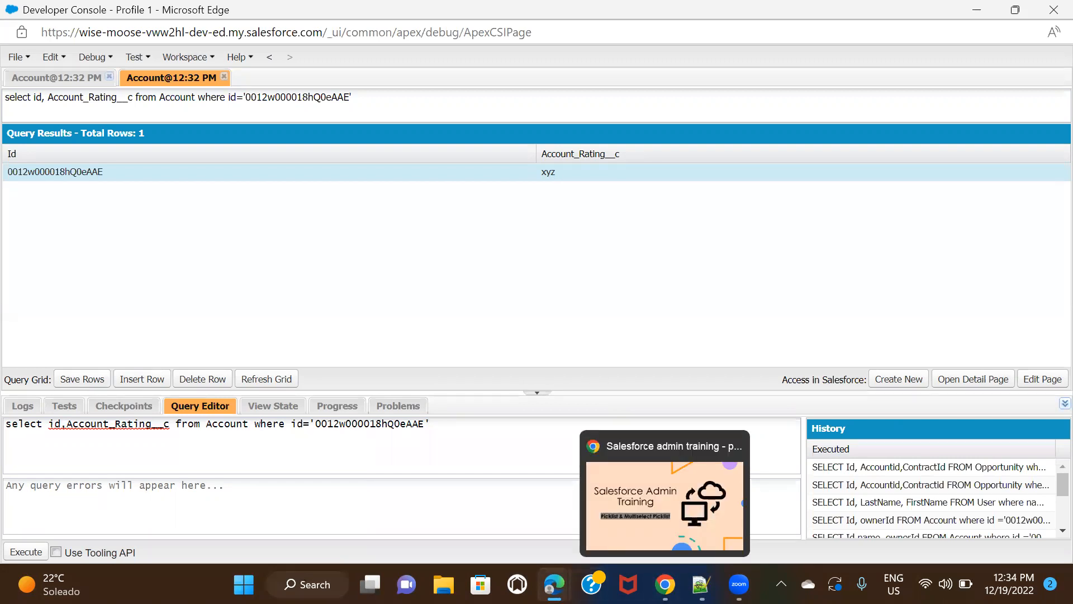
{"action": "mouse_move", "coordinate": [554, 584]}
{"action": "left_click", "coordinate": [457, 503]}
{"action": "left_click", "coordinate": [313, 16]}
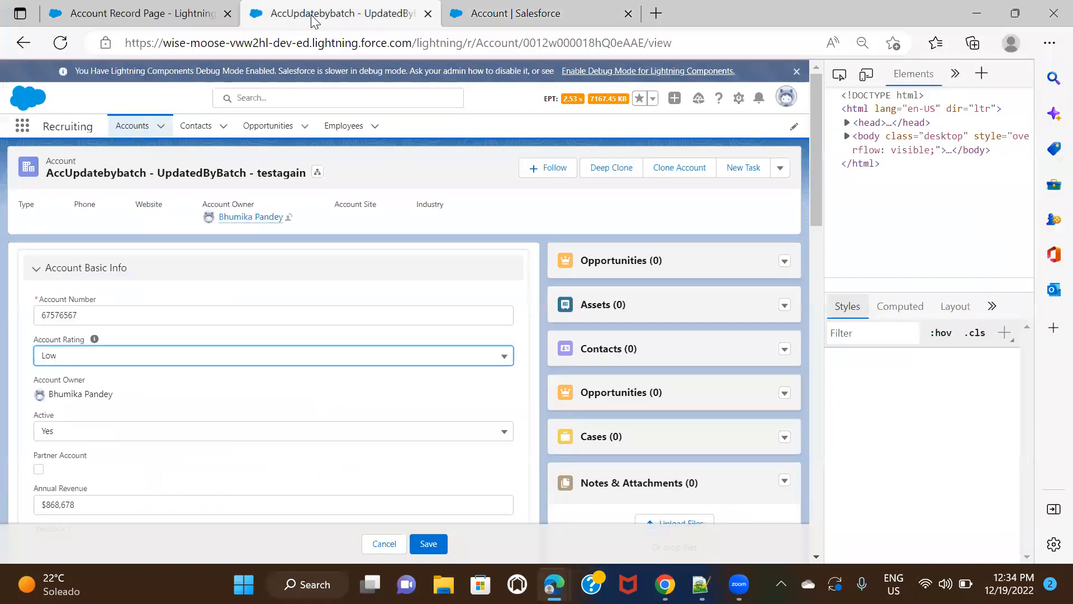
{"action": "left_click", "coordinate": [61, 42]}
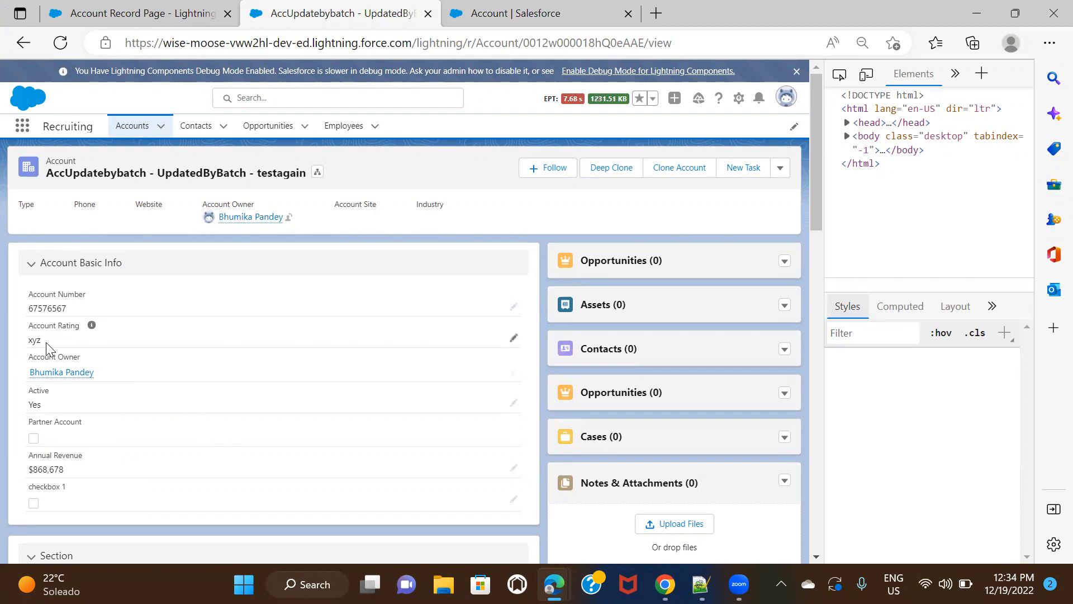
- Change the testagain account's Account Rating to Medium and save the record
{"action": "left_click", "coordinate": [513, 338]}
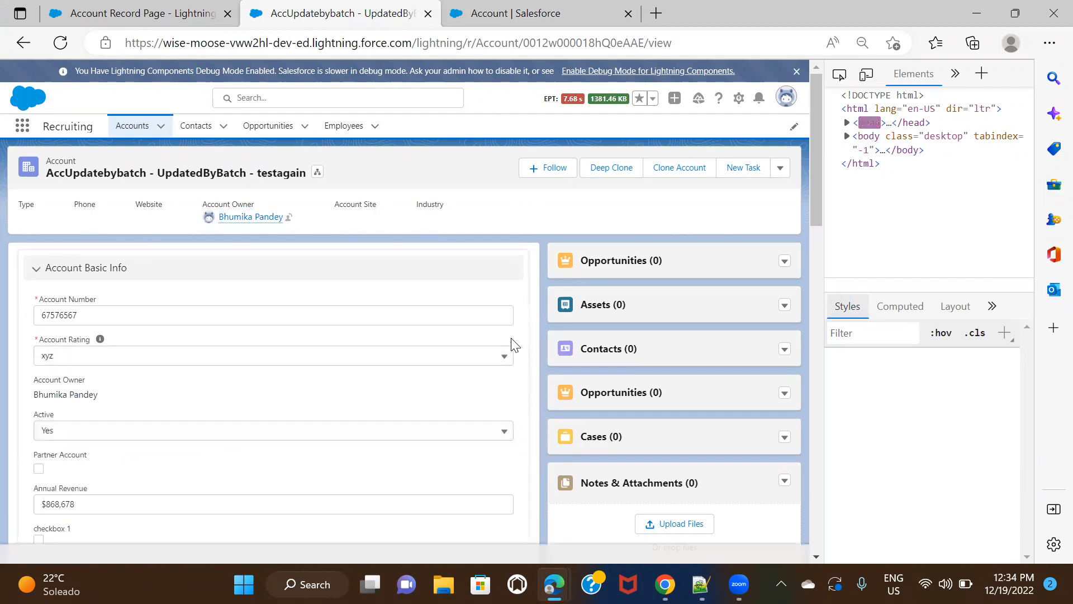
{"action": "left_click", "coordinate": [492, 362]}
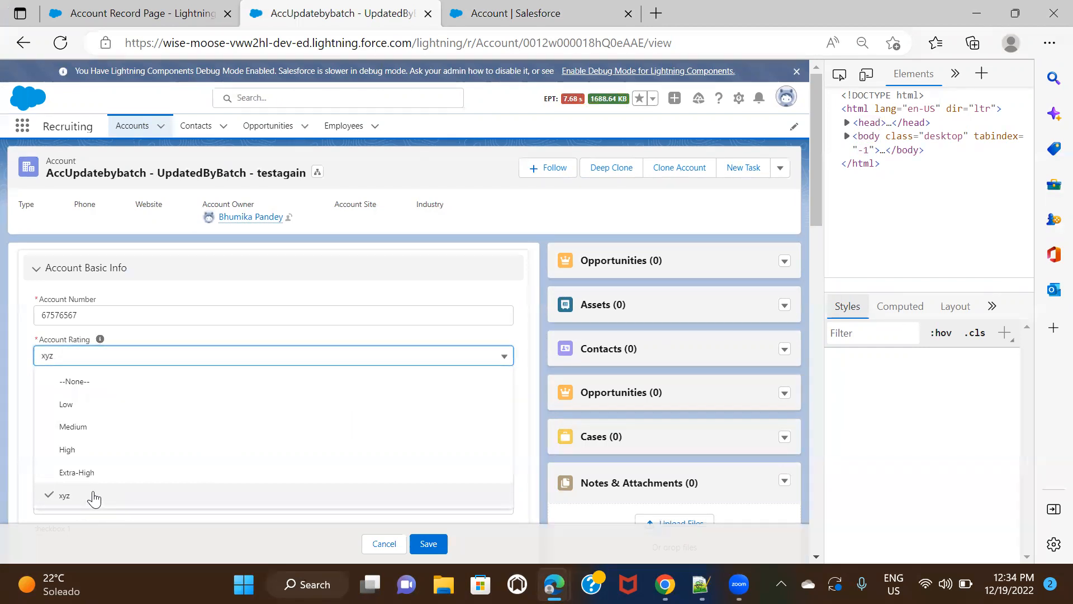
{"action": "left_click", "coordinate": [83, 431]}
{"action": "left_click", "coordinate": [429, 543]}
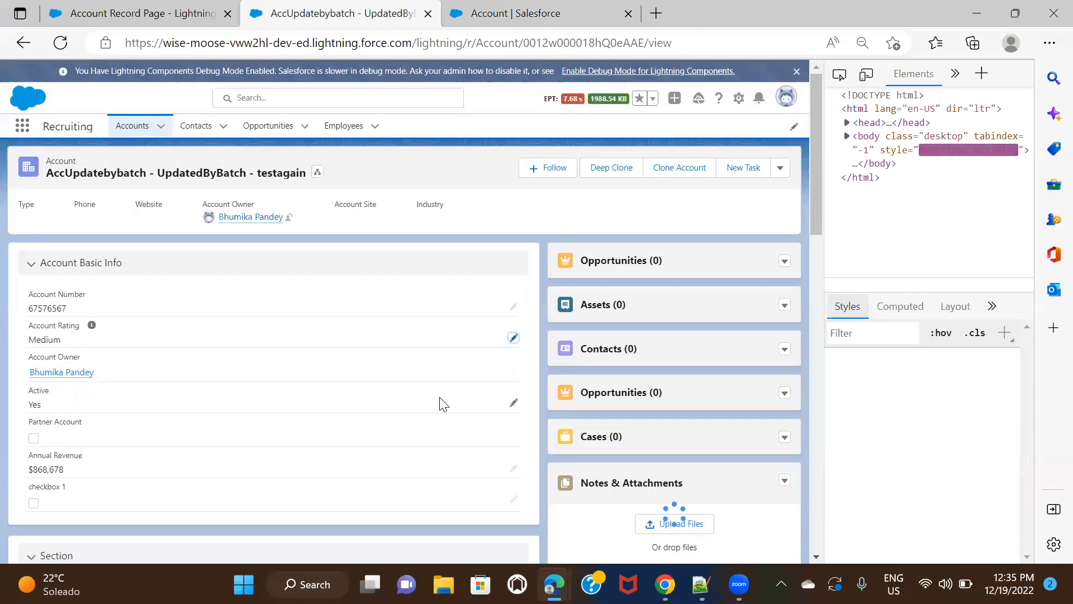
- Review the available Account Rating values on the testagain account again, leaving the record unchanged
{"action": "left_click", "coordinate": [514, 339]}
{"action": "left_click", "coordinate": [386, 356]}
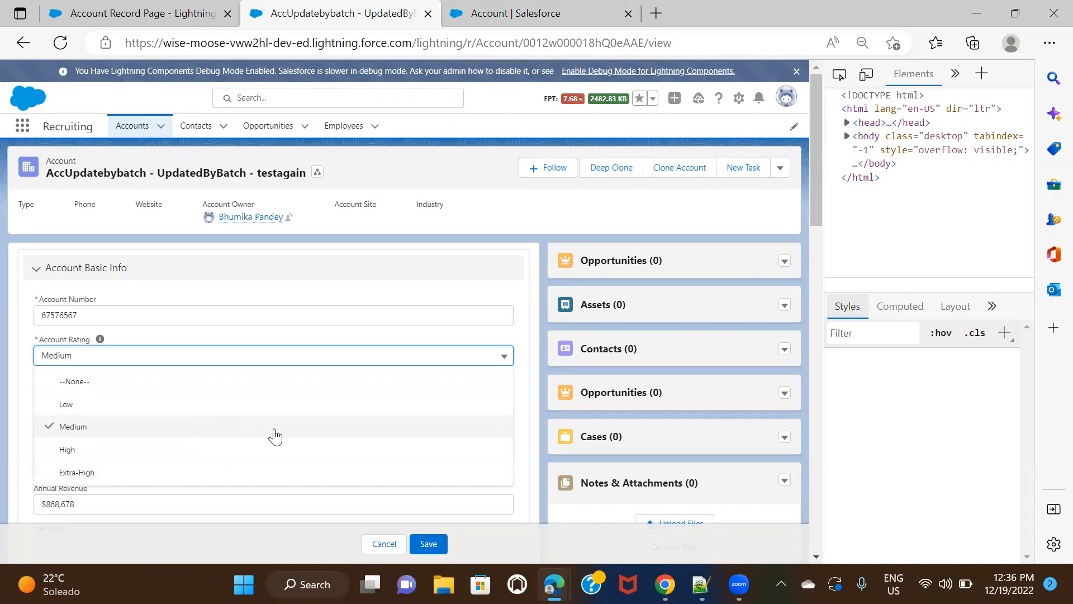
{"action": "left_click", "coordinate": [384, 544]}
- Reload the Account Rating field definition in Object Manager and examine its Inactive Values section
{"action": "left_click", "coordinate": [511, 16]}
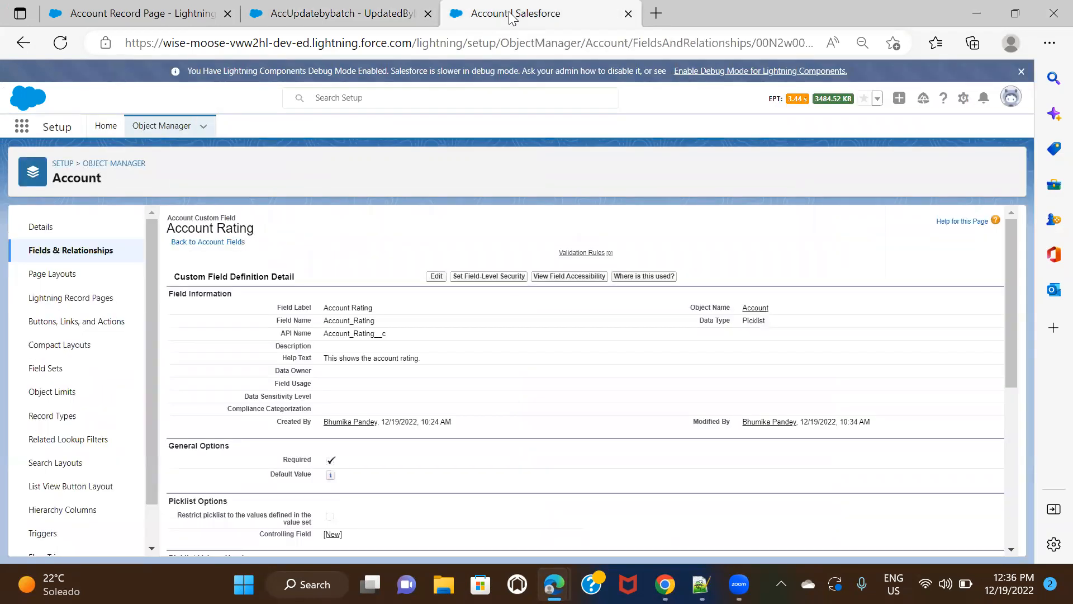
{"action": "left_click", "coordinate": [60, 43]}
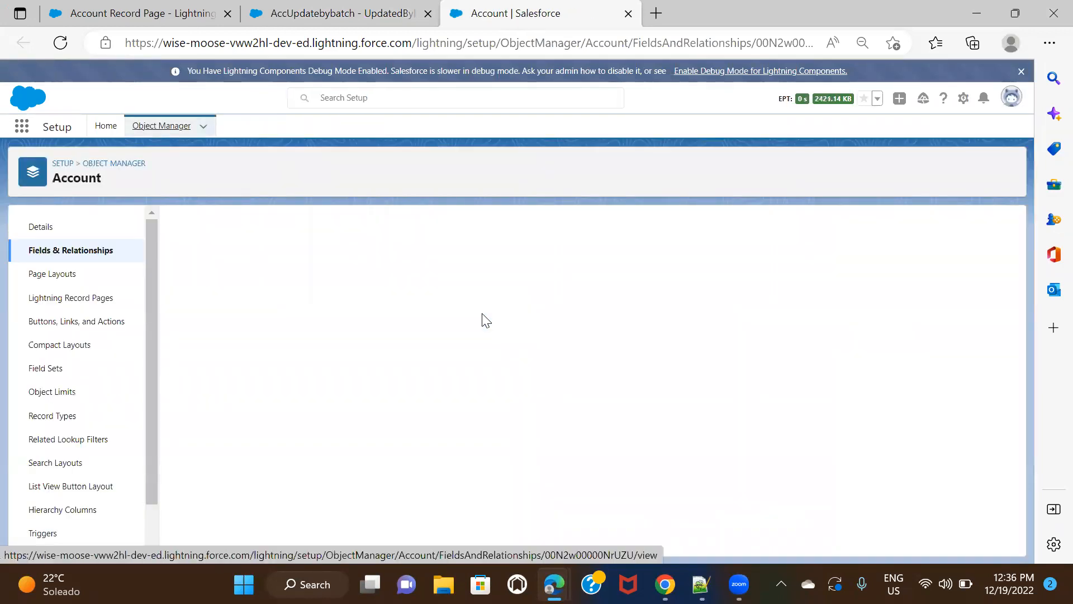
{"action": "scroll", "coordinate": [485, 322], "scroll_direction": "down", "scroll_amount": 6}
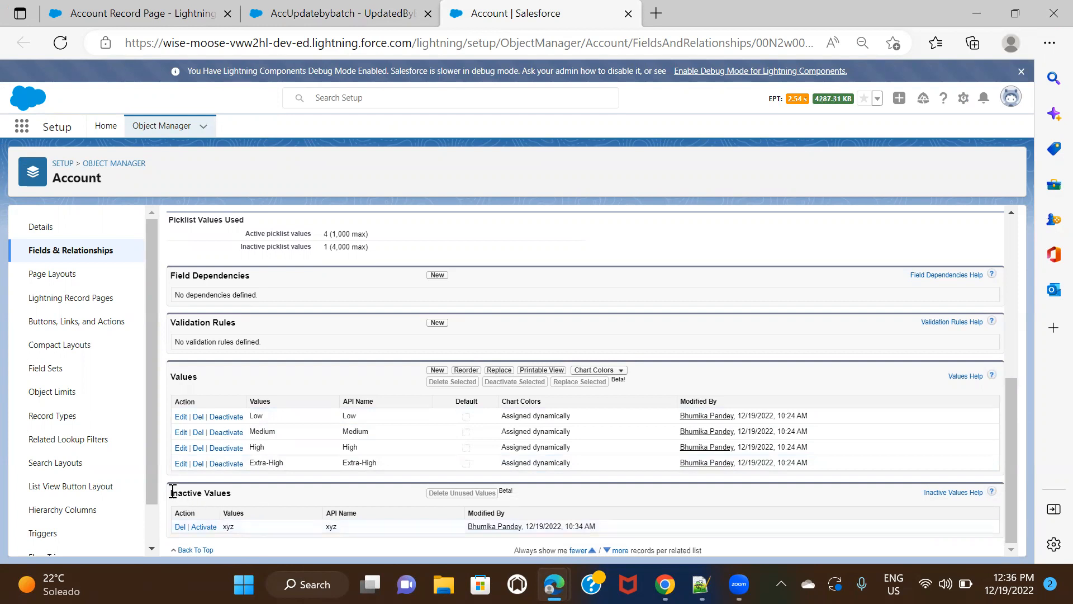
{"action": "left_click_drag", "start_coordinate": [174, 494], "coordinate": [245, 493]}
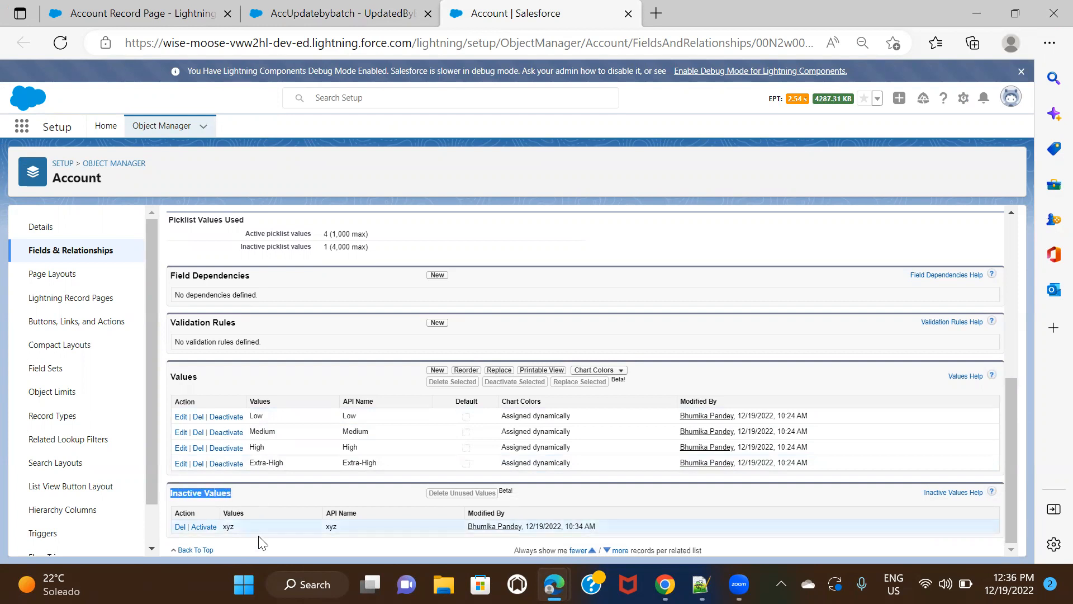
- Switch to the Developer Console, set the queried account's Account_Rating__c to abc and save the row
{"action": "left_click", "coordinate": [305, 493]}
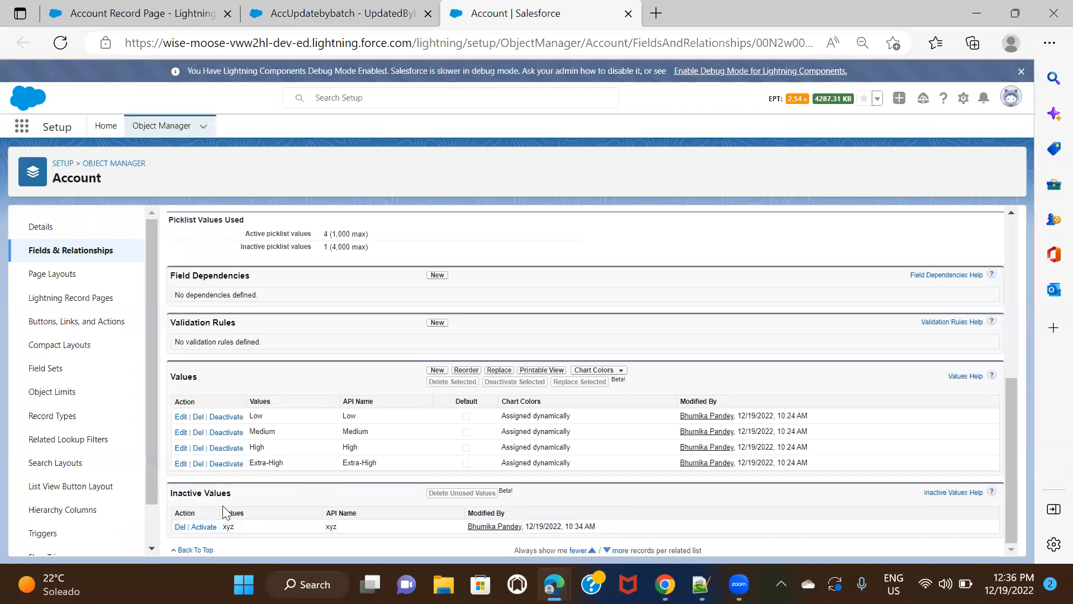
{"action": "mouse_move", "coordinate": [554, 584]}
{"action": "left_click", "coordinate": [599, 491]}
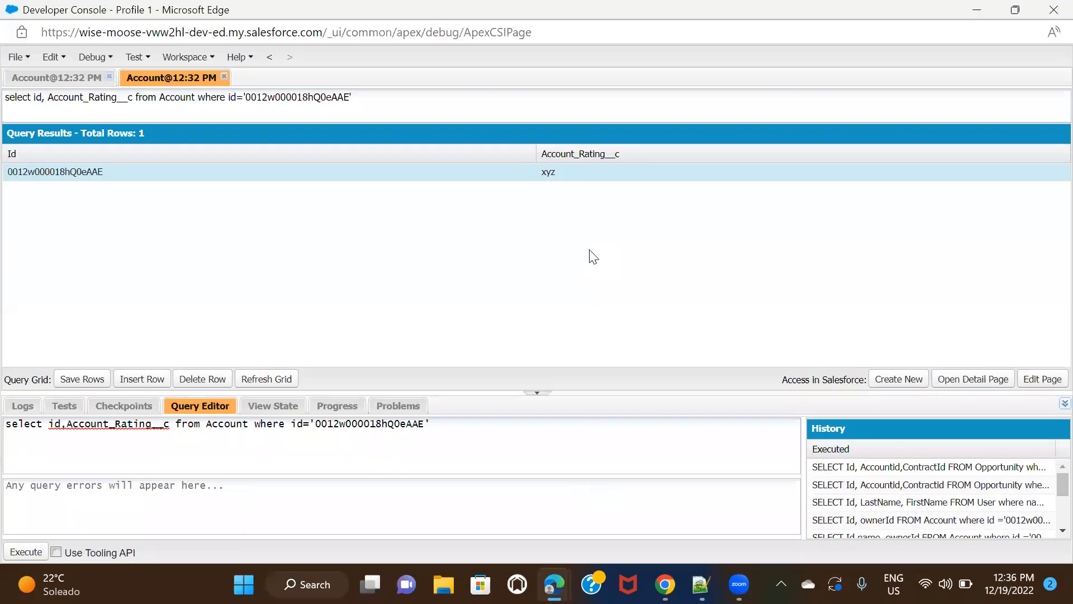
{"action": "double_click", "coordinate": [568, 172]}
{"action": "type", "text": "abc"}
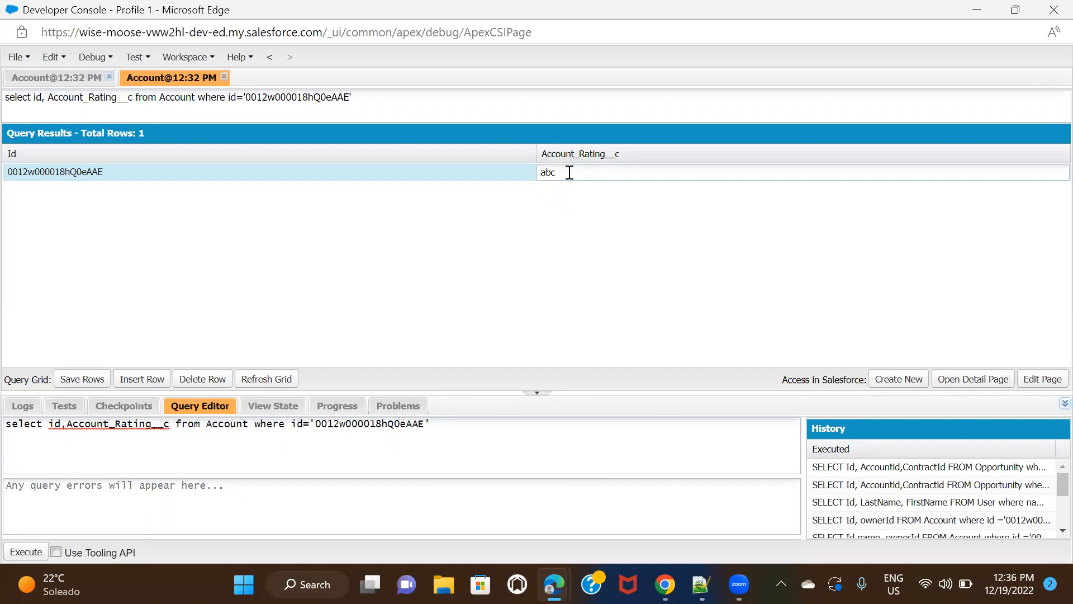
{"action": "left_click", "coordinate": [71, 384]}
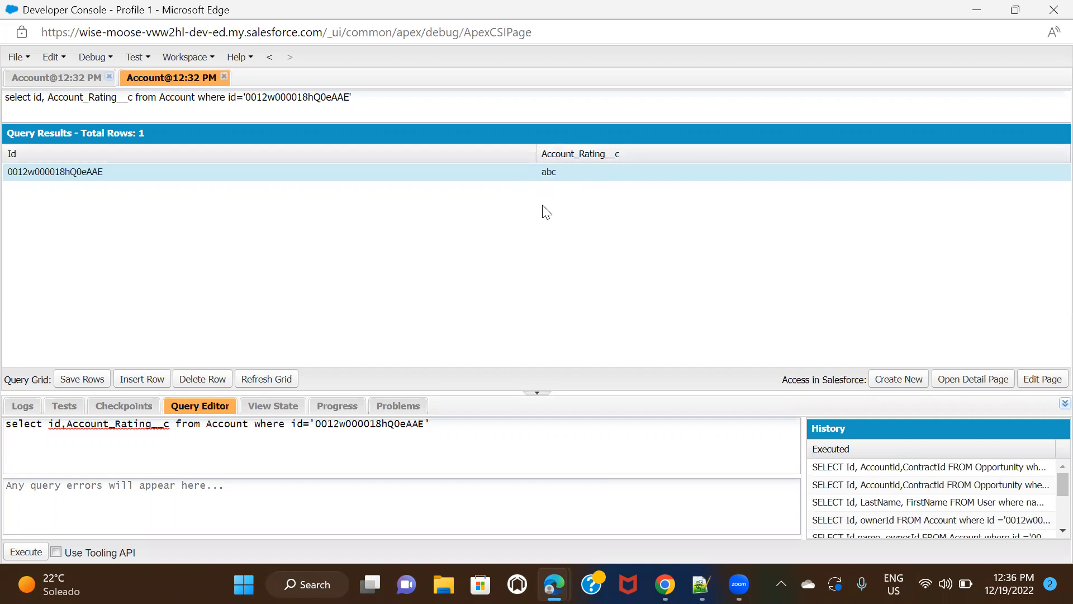
- Return to the Account Rating field definition, reload it, and check its inactive values and the restrict-picklist option
{"action": "left_click", "coordinate": [467, 497]}
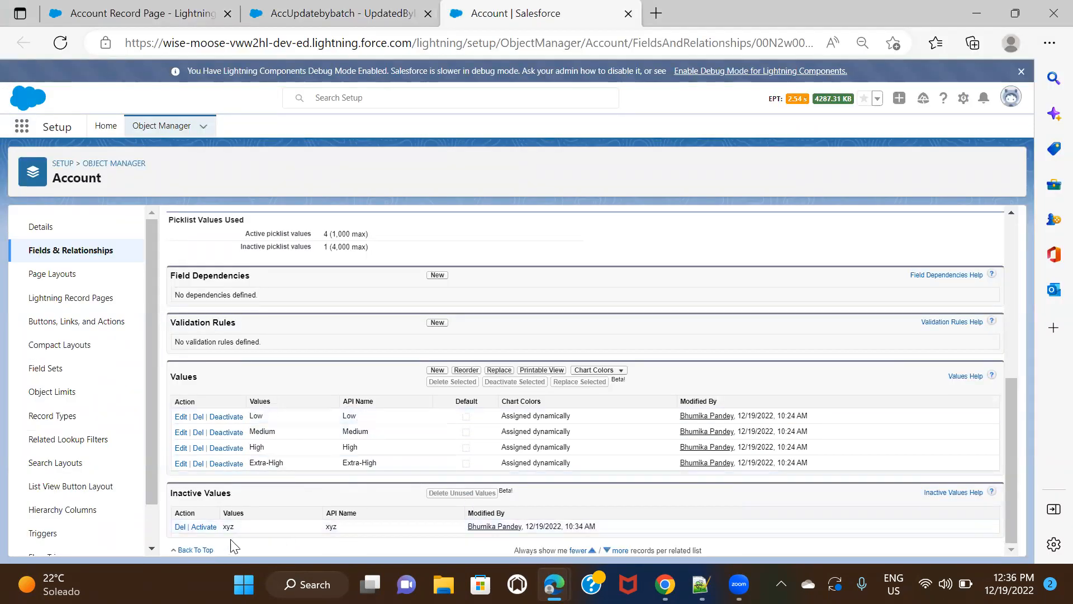
{"action": "left_click", "coordinate": [62, 45]}
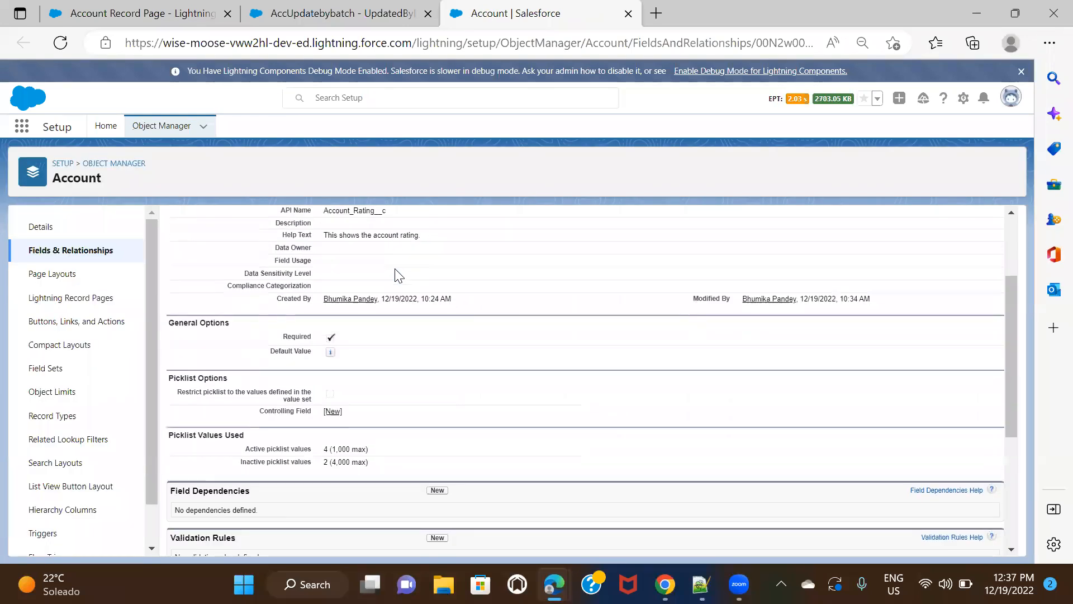
{"action": "scroll", "coordinate": [399, 275], "scroll_direction": "down", "scroll_amount": 3}
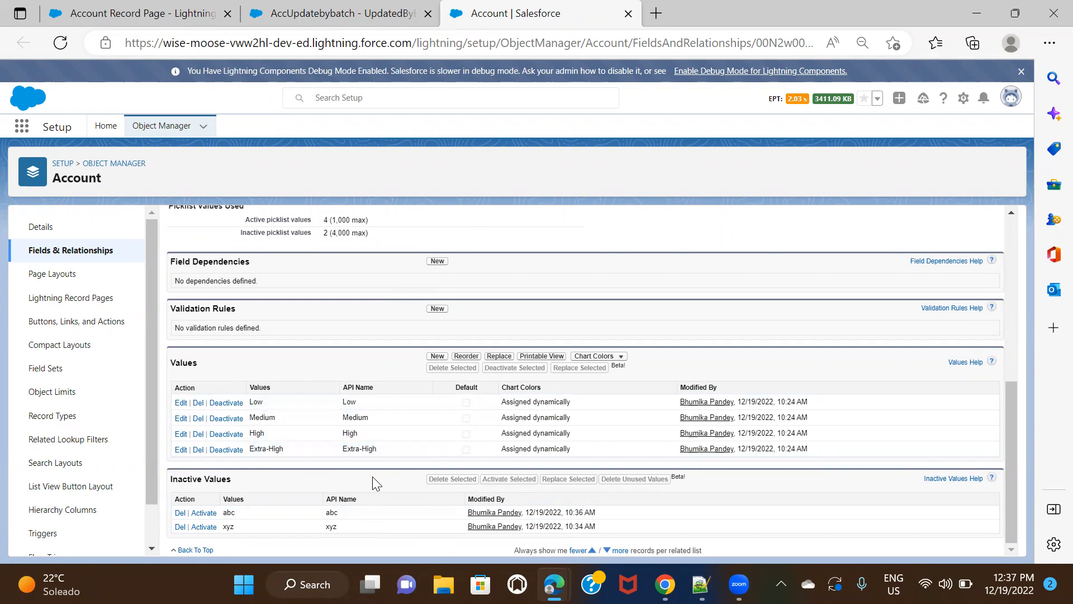
{"action": "scroll", "coordinate": [373, 477], "scroll_direction": "up", "scroll_amount": 4}
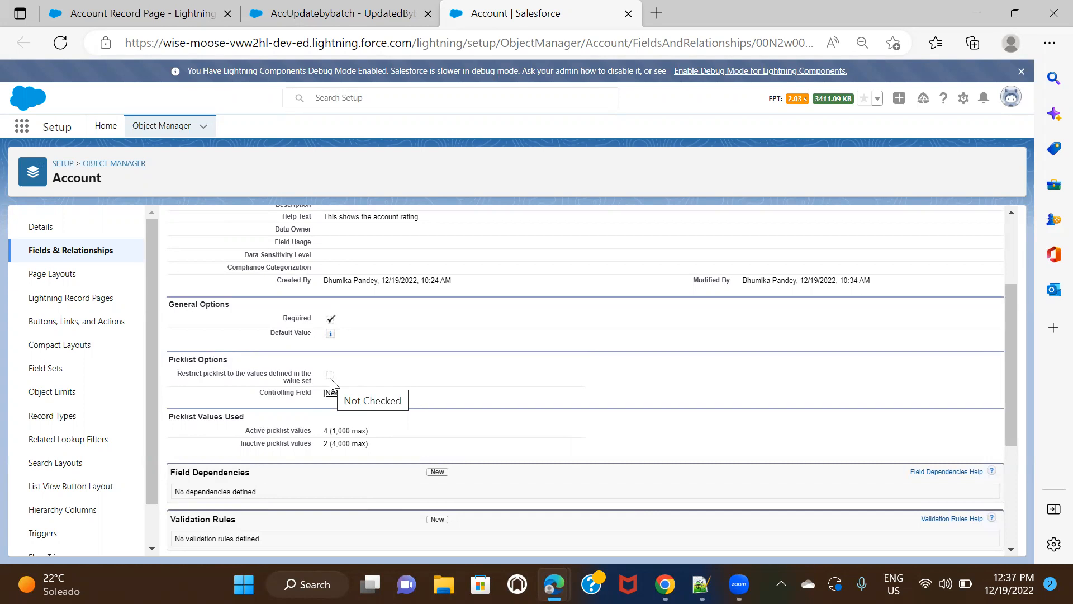
{"action": "scroll", "coordinate": [330, 378], "scroll_direction": "down", "scroll_amount": 4}
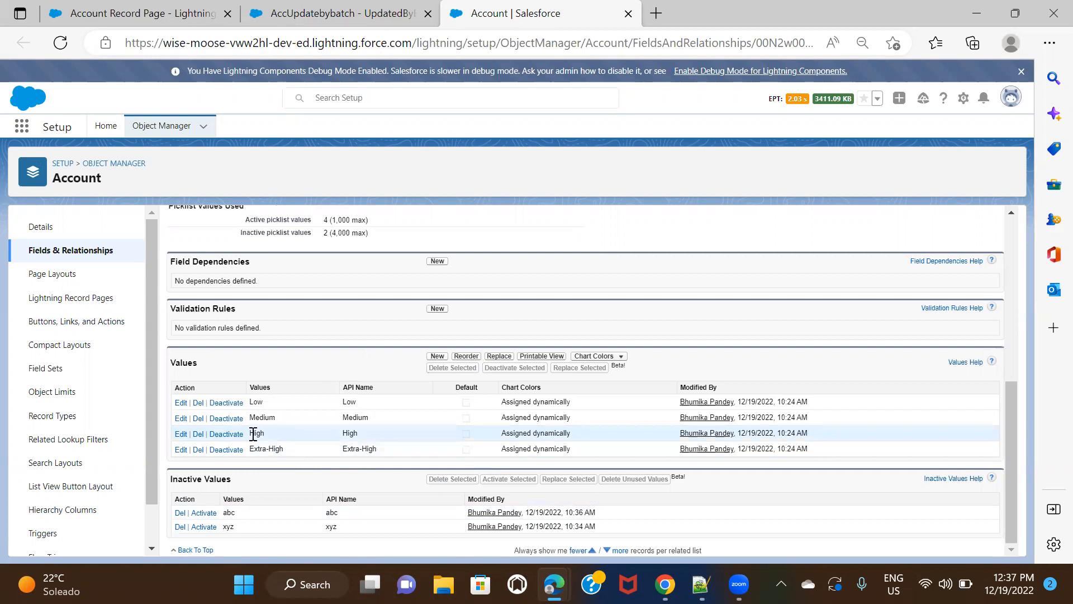
- Switch to the Developer Console, set the account's Account_Rating__c to high in lowercase, and save the row
{"action": "mouse_move", "coordinate": [553, 585]}
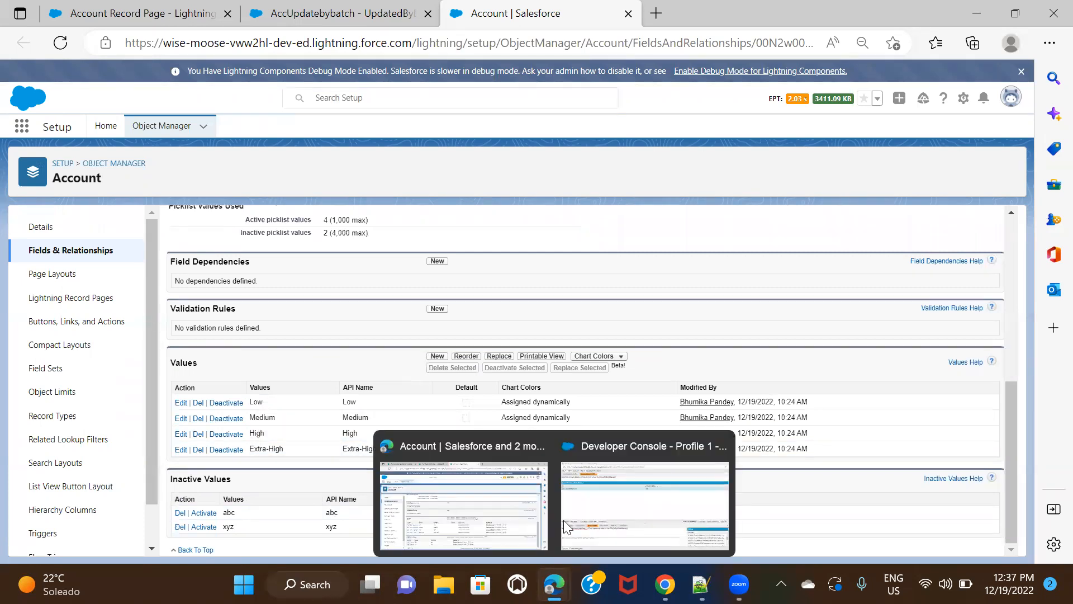
{"action": "left_click", "coordinate": [563, 520]}
{"action": "double_click", "coordinate": [572, 169]}
{"action": "double_click", "coordinate": [573, 172]}
{"action": "type", "text": "high"}
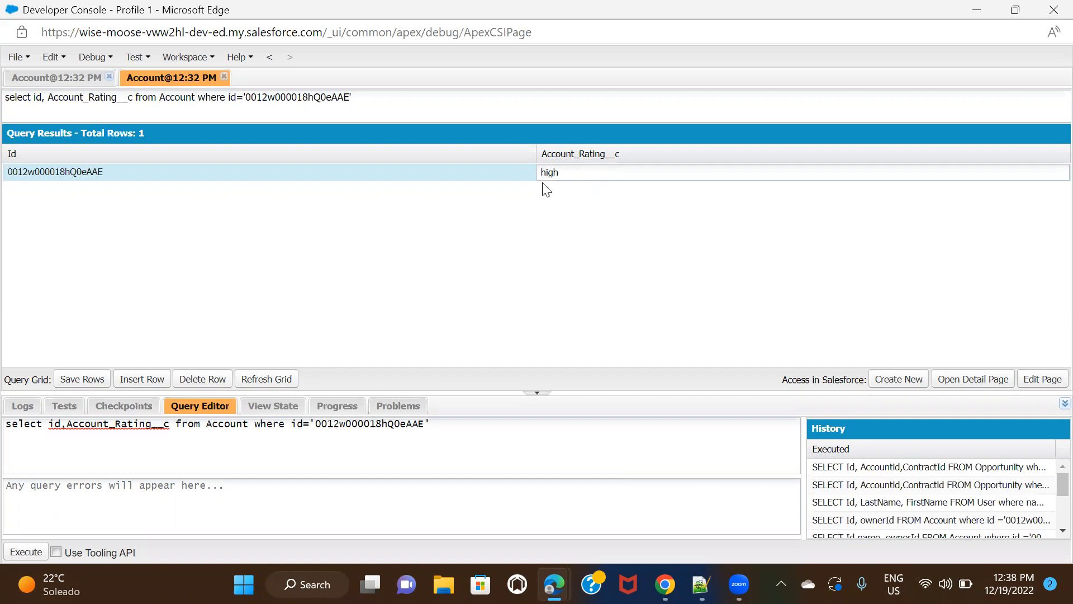
{"action": "left_click", "coordinate": [61, 388]}
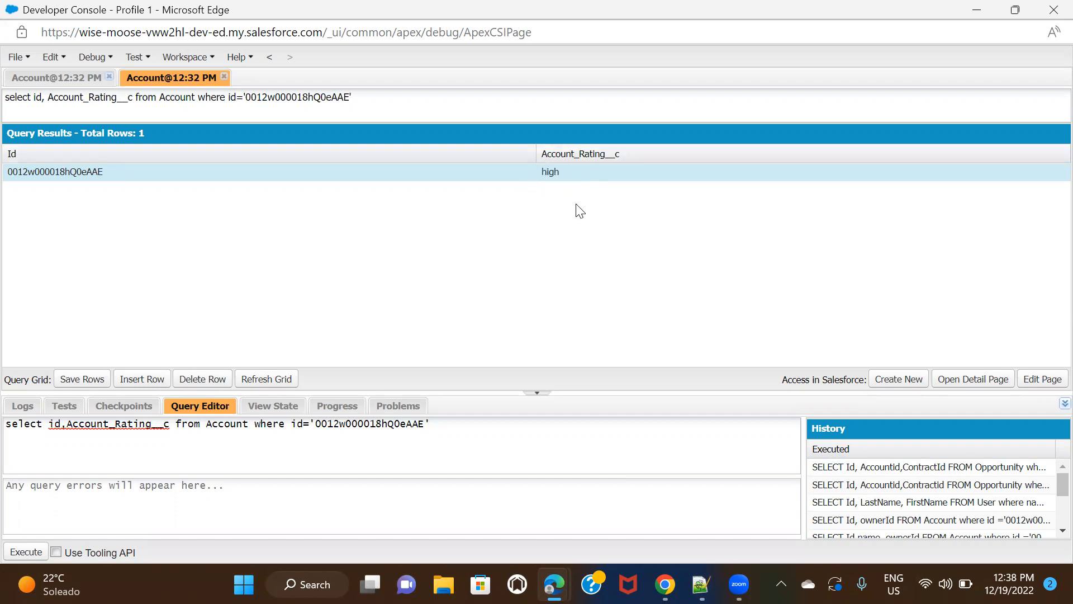
- Switch back to the Account Rating field definition, reload it, and compare the active values' labels and API names
{"action": "mouse_move", "coordinate": [554, 573]}
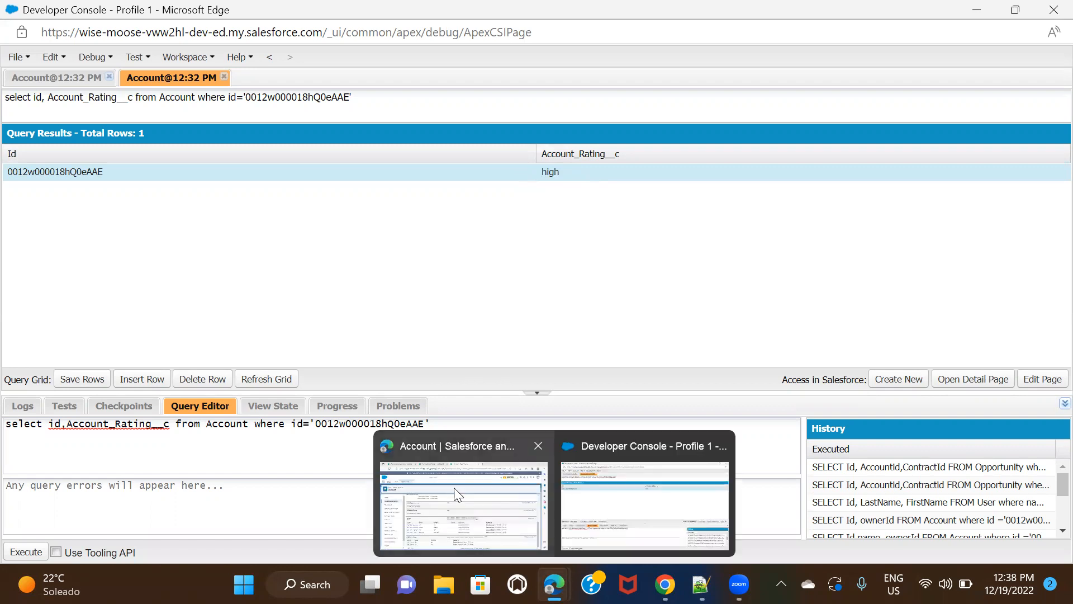
{"action": "left_click", "coordinate": [454, 487]}
{"action": "left_click", "coordinate": [70, 44]}
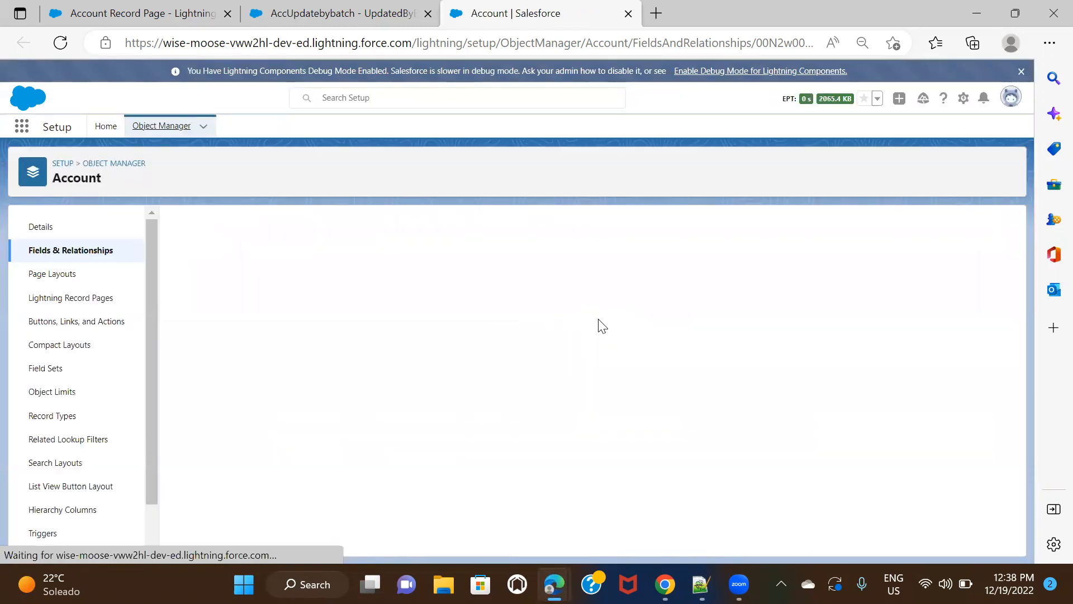
{"action": "scroll", "coordinate": [598, 326], "scroll_direction": "down", "scroll_amount": 5}
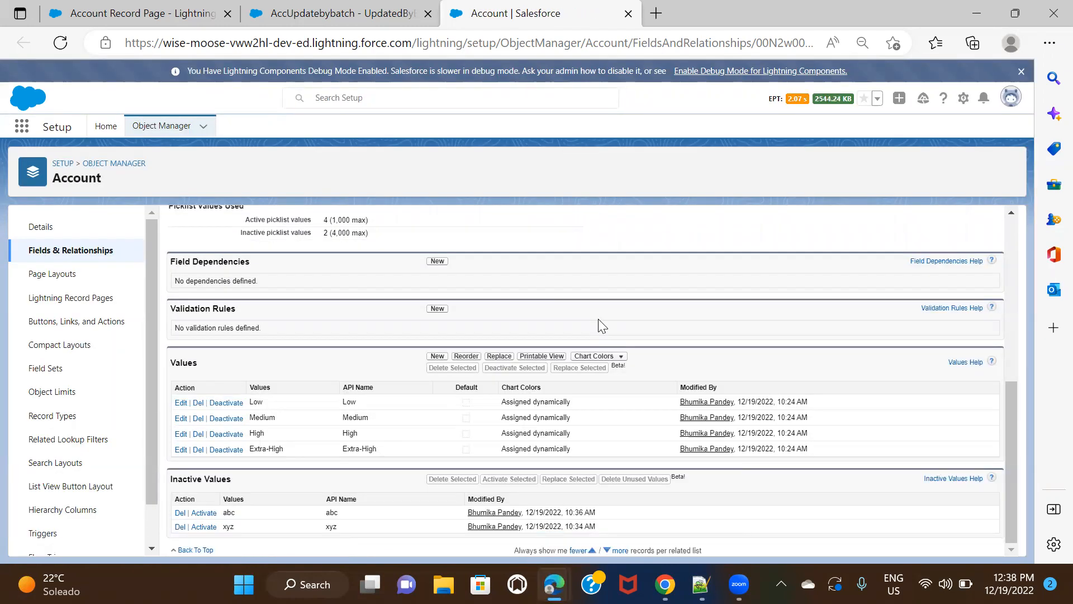
{"action": "double_click", "coordinate": [268, 418]}
{"action": "left_click", "coordinate": [361, 415]}
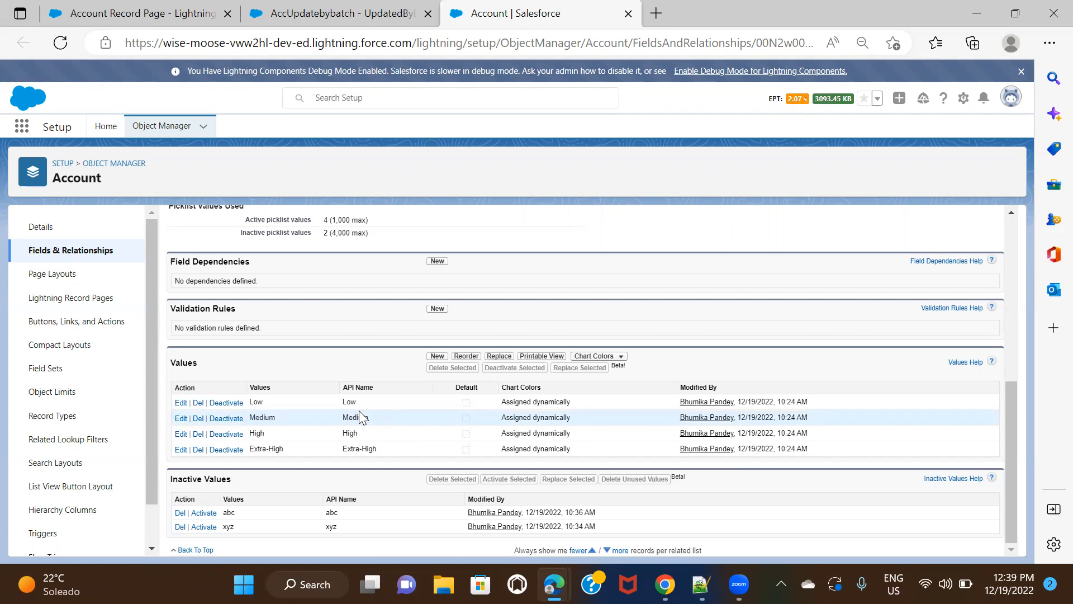
- Change the API name of the Low picklist value to Lowx and save it
{"action": "left_click", "coordinate": [181, 404]}
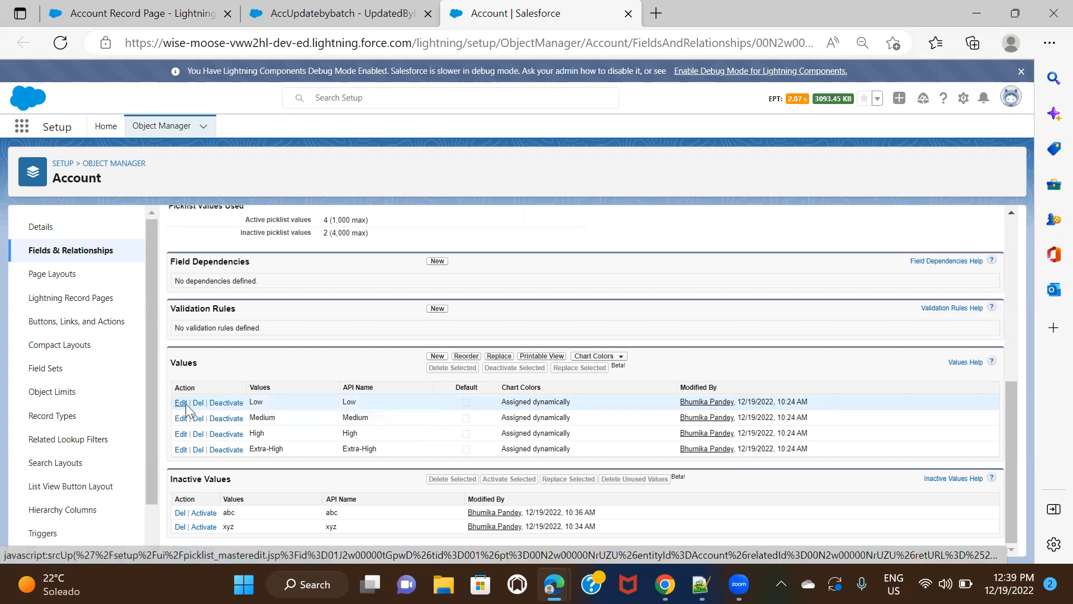
{"action": "left_click", "coordinate": [366, 311]}
{"action": "type", "text": "x"}
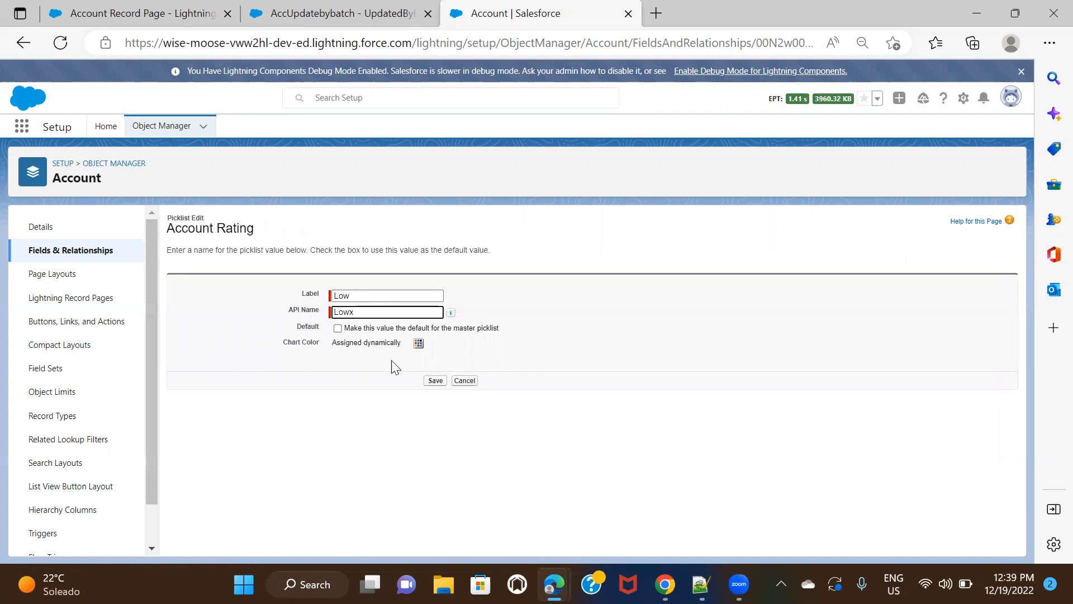
{"action": "left_click", "coordinate": [435, 381]}
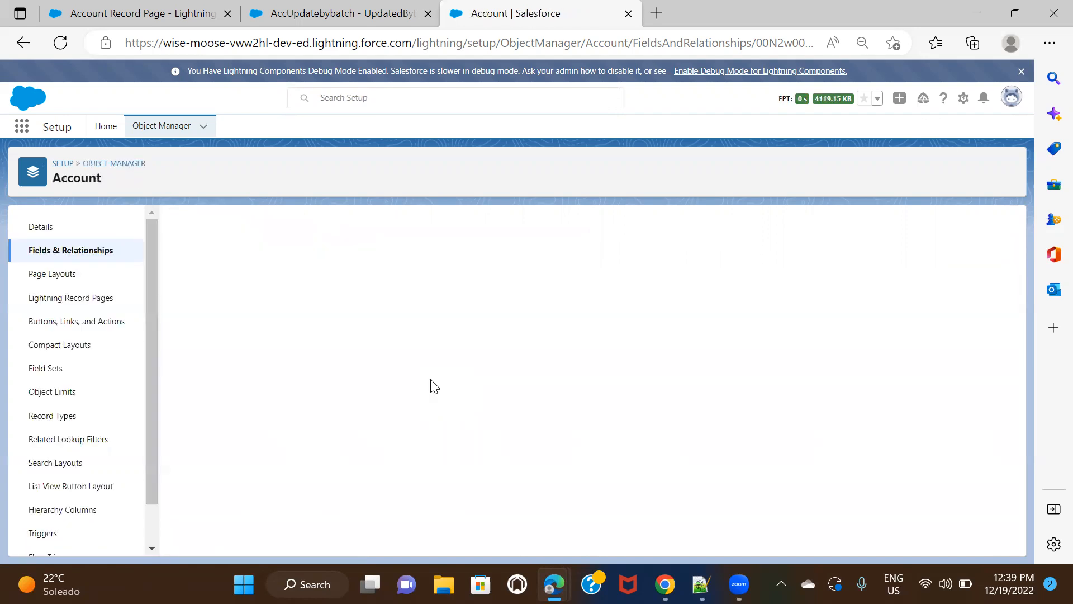
{"action": "scroll", "coordinate": [431, 391], "scroll_direction": "down", "scroll_amount": 10}
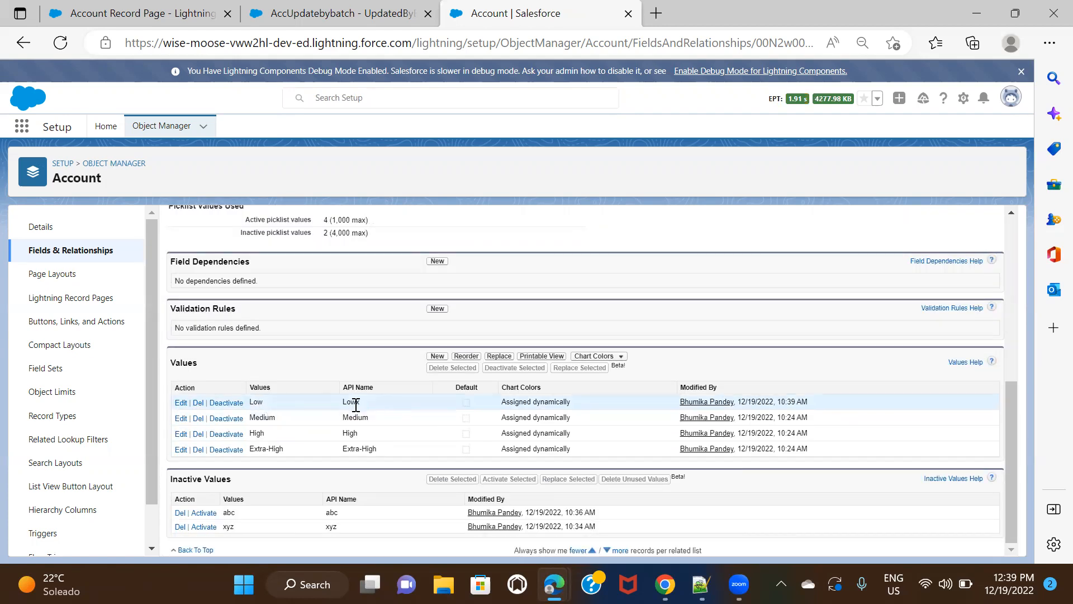
- Reload the testagain account record and review its Account Rating options, then cancel the edit
{"action": "left_click", "coordinate": [342, 13]}
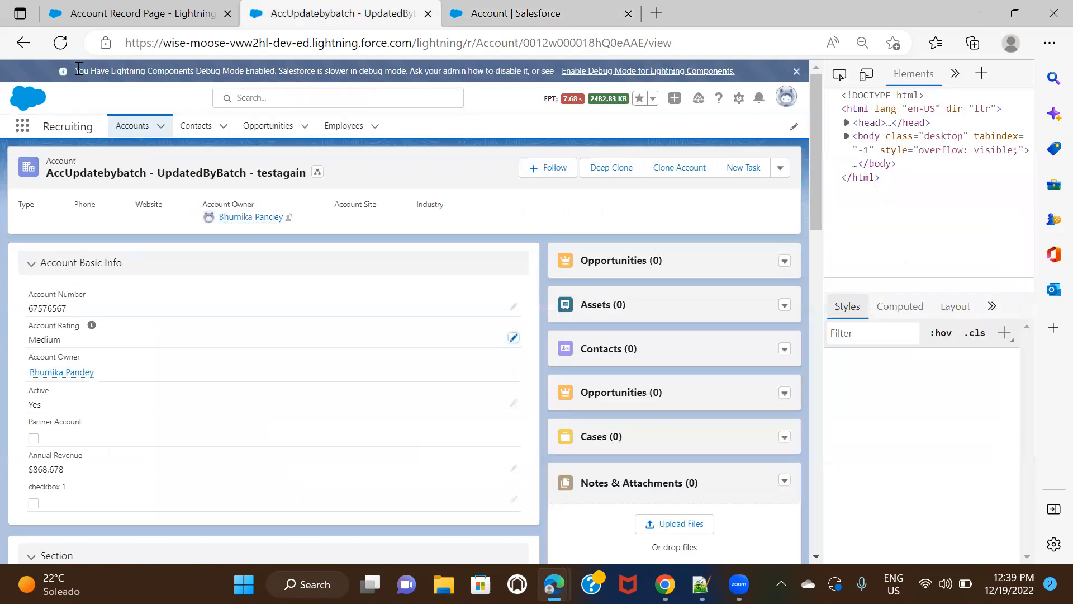
{"action": "left_click", "coordinate": [61, 44]}
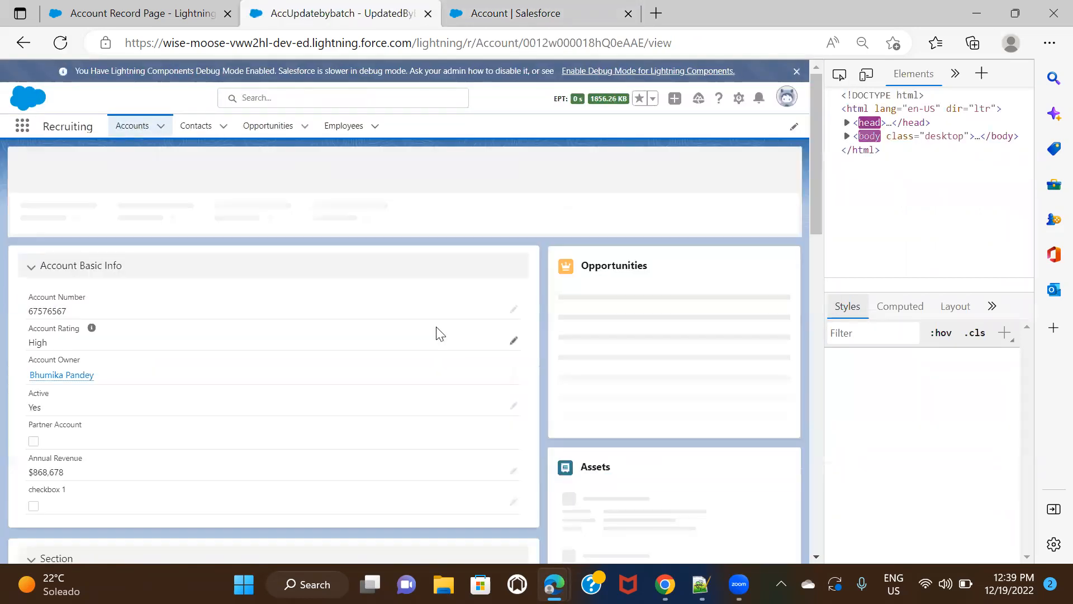
{"action": "left_click", "coordinate": [514, 336]}
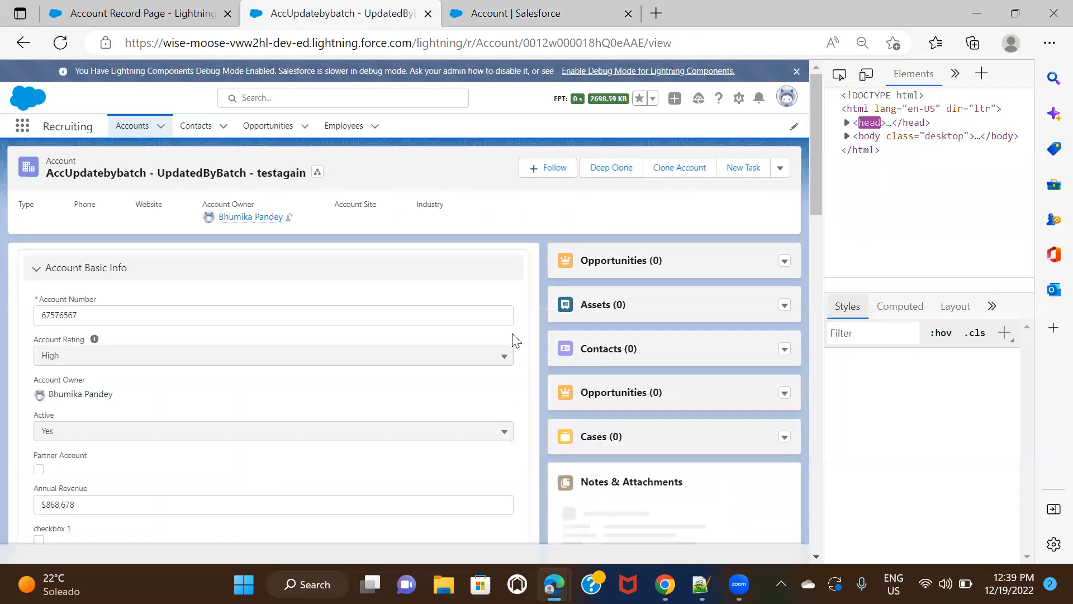
{"action": "left_click", "coordinate": [211, 358]}
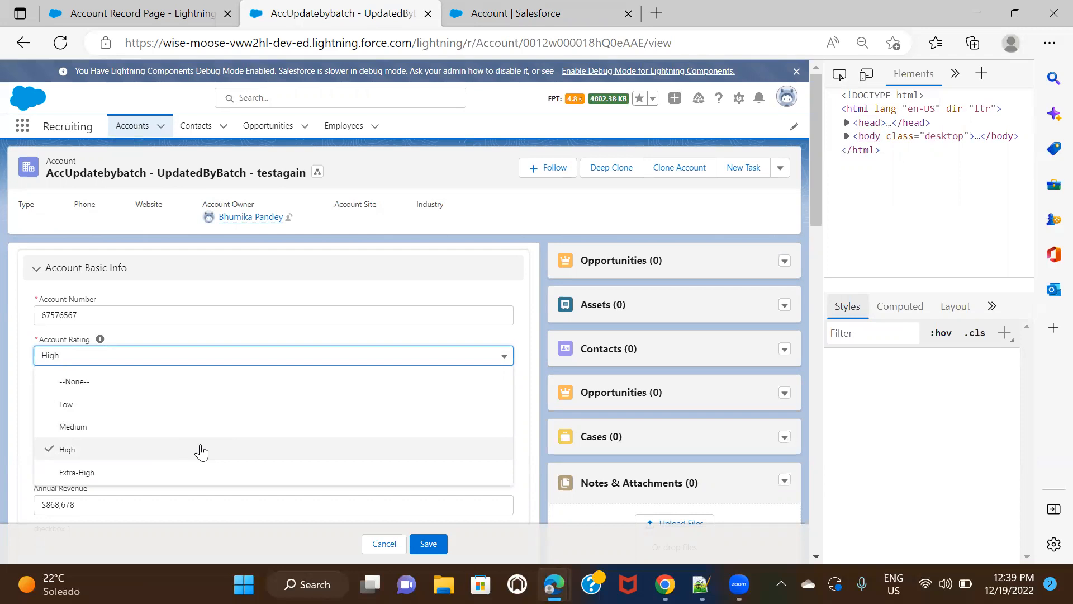
{"action": "left_click", "coordinate": [440, 299]}
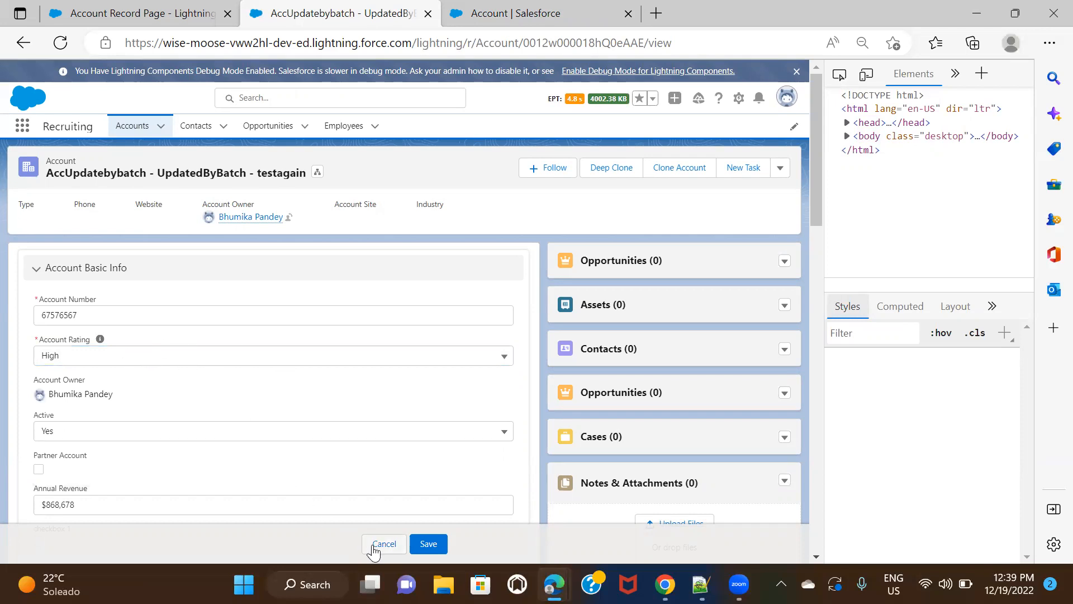
{"action": "left_click", "coordinate": [374, 547]}
- Return to the Account Rating field definition and compare the Low value's label with its API name
{"action": "left_click", "coordinate": [489, 22]}
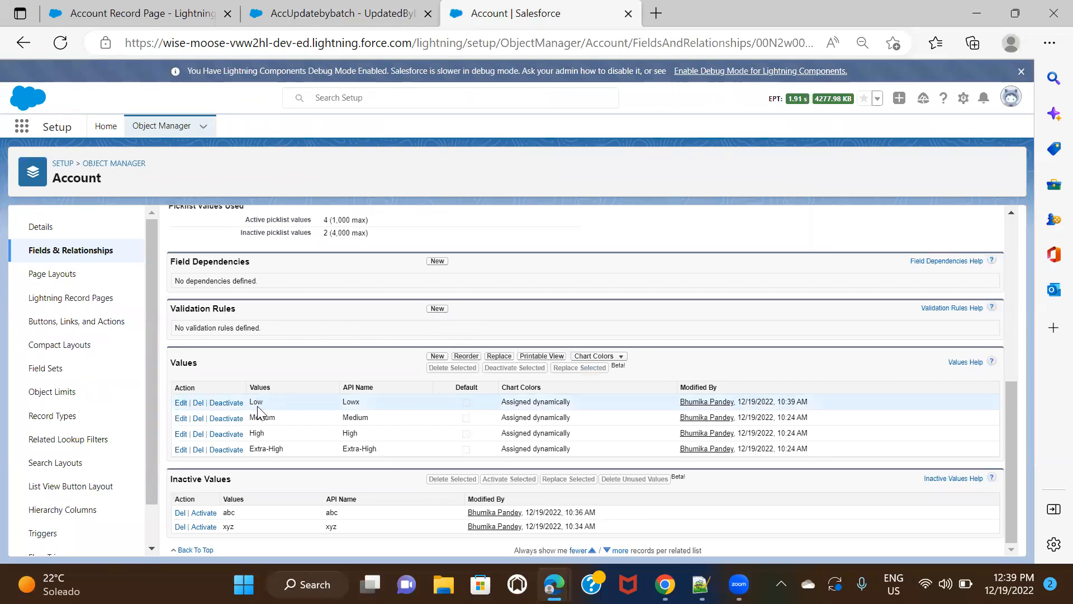
{"action": "double_click", "coordinate": [357, 407]}
{"action": "left_click", "coordinate": [357, 408]}
- Examine the Account Rating field's information, general and picklist options, and its active and inactive value lists
{"action": "scroll", "coordinate": [380, 389], "scroll_direction": "up", "scroll_amount": 2}
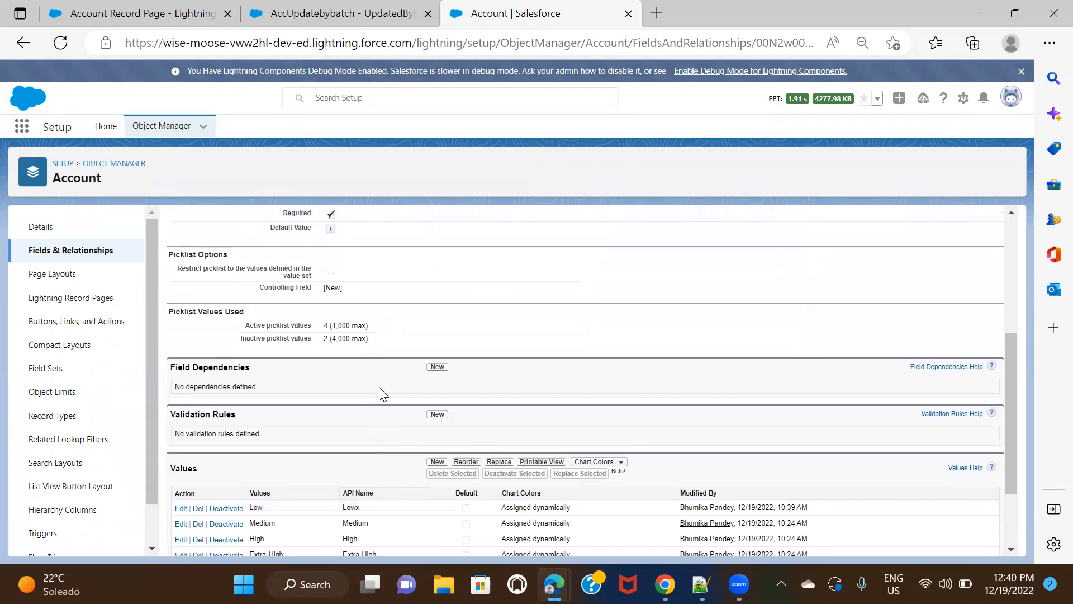
{"action": "scroll", "coordinate": [381, 394], "scroll_direction": "up", "scroll_amount": 3}
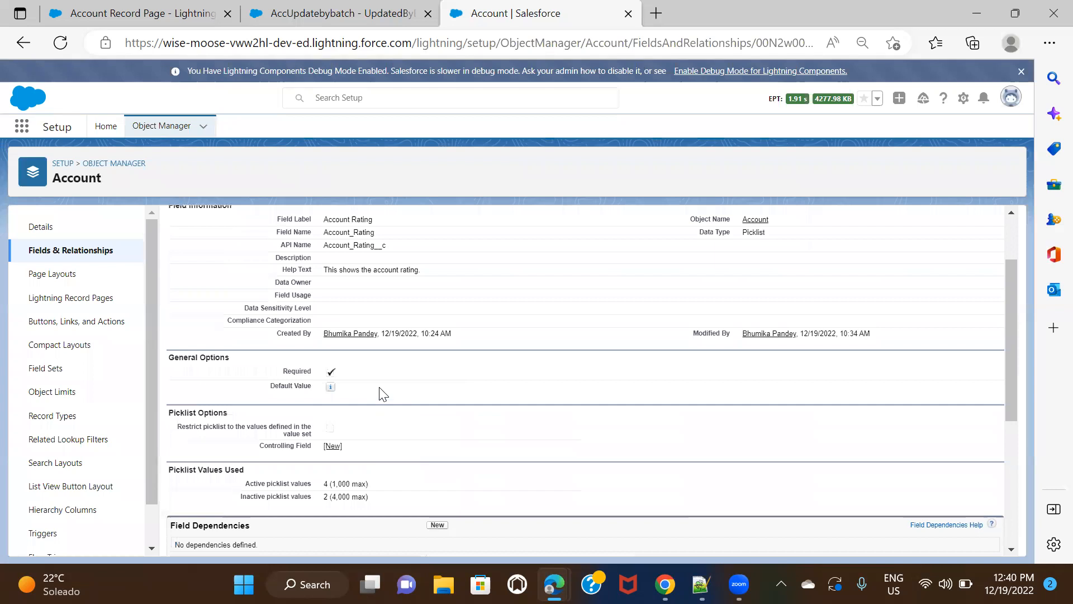
{"action": "scroll", "coordinate": [381, 394], "scroll_direction": "up", "scroll_amount": 1}
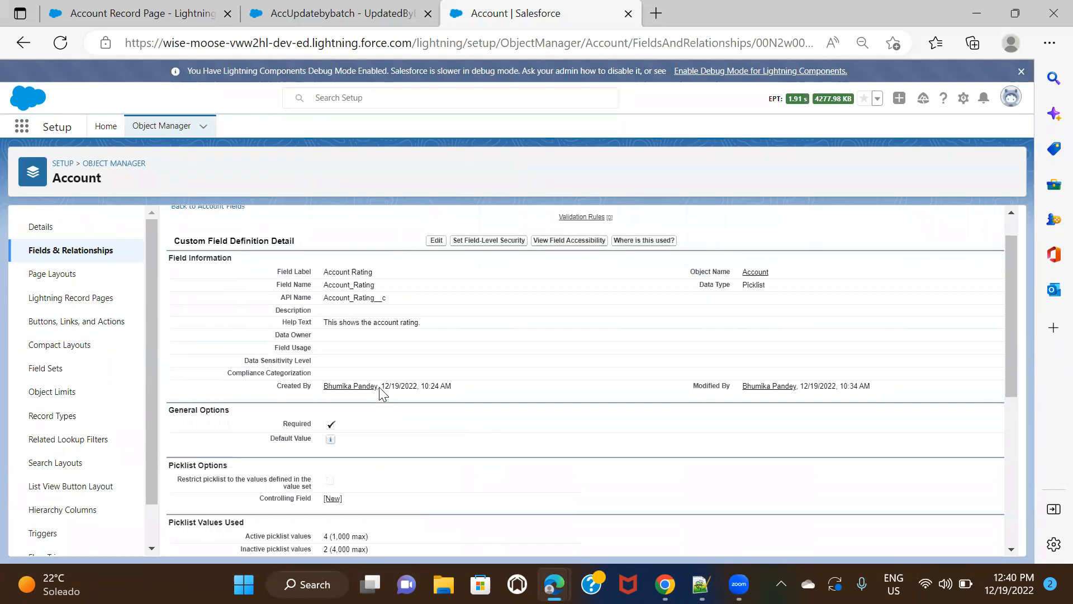
{"action": "scroll", "coordinate": [381, 393], "scroll_direction": "down", "scroll_amount": 1}
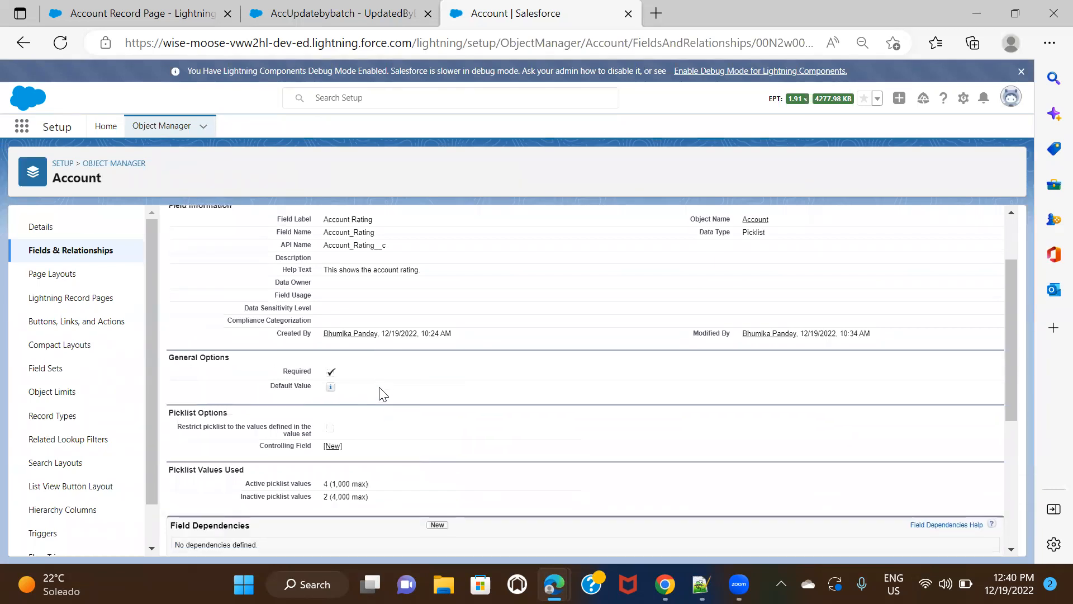
{"action": "scroll", "coordinate": [380, 394], "scroll_direction": "up", "scroll_amount": 1}
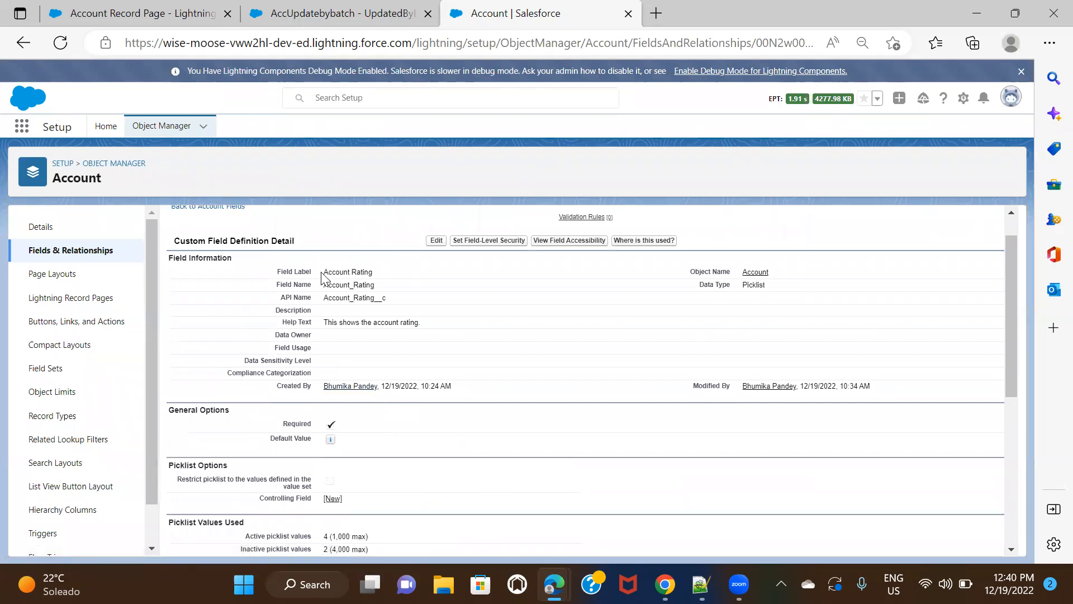
{"action": "scroll", "coordinate": [477, 360], "scroll_direction": "down", "scroll_amount": 6}
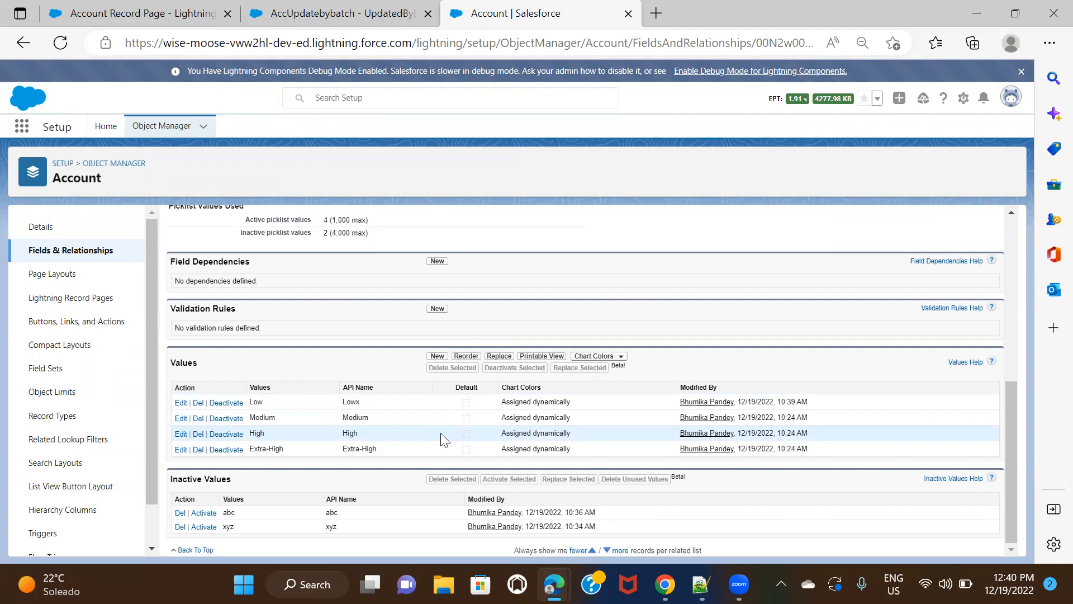
{"action": "scroll", "coordinate": [331, 363], "scroll_direction": "up", "scroll_amount": 3}
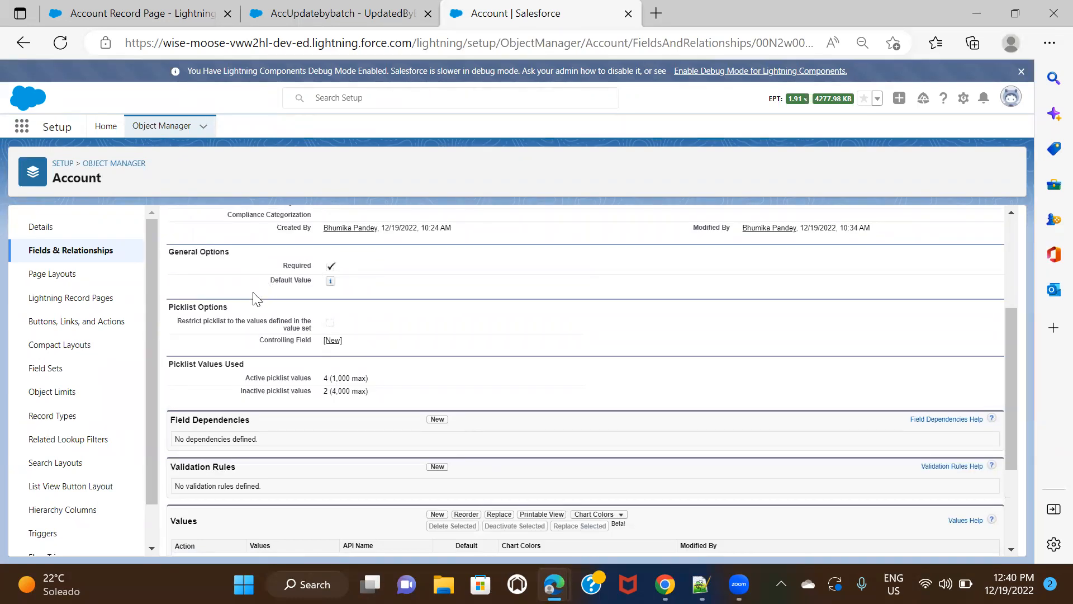
{"action": "scroll", "coordinate": [455, 322], "scroll_direction": "up", "scroll_amount": 2}
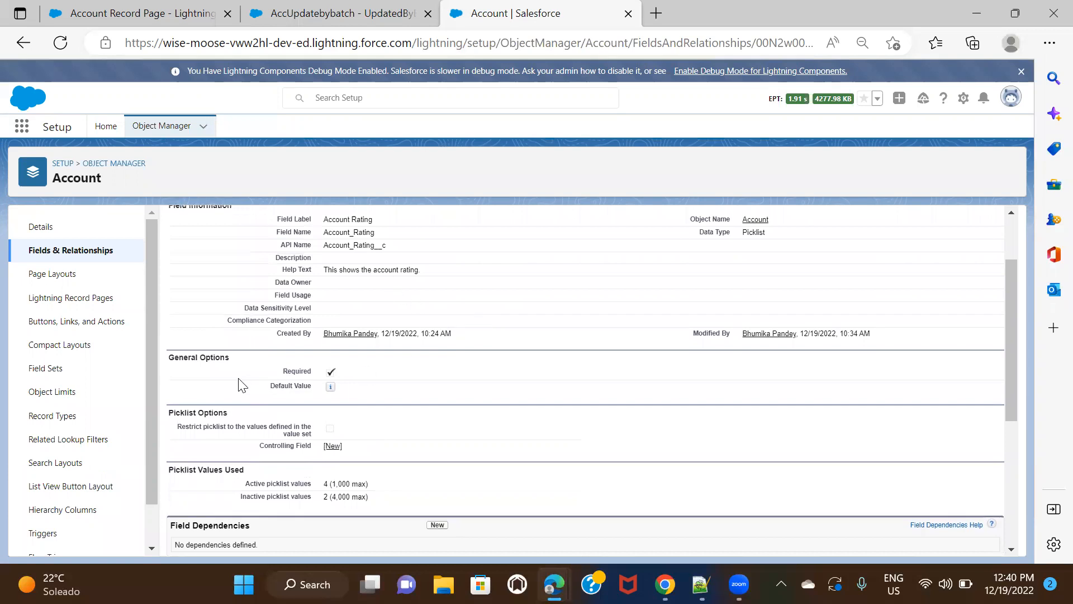
{"action": "scroll", "coordinate": [536, 387], "scroll_direction": "down", "scroll_amount": 5}
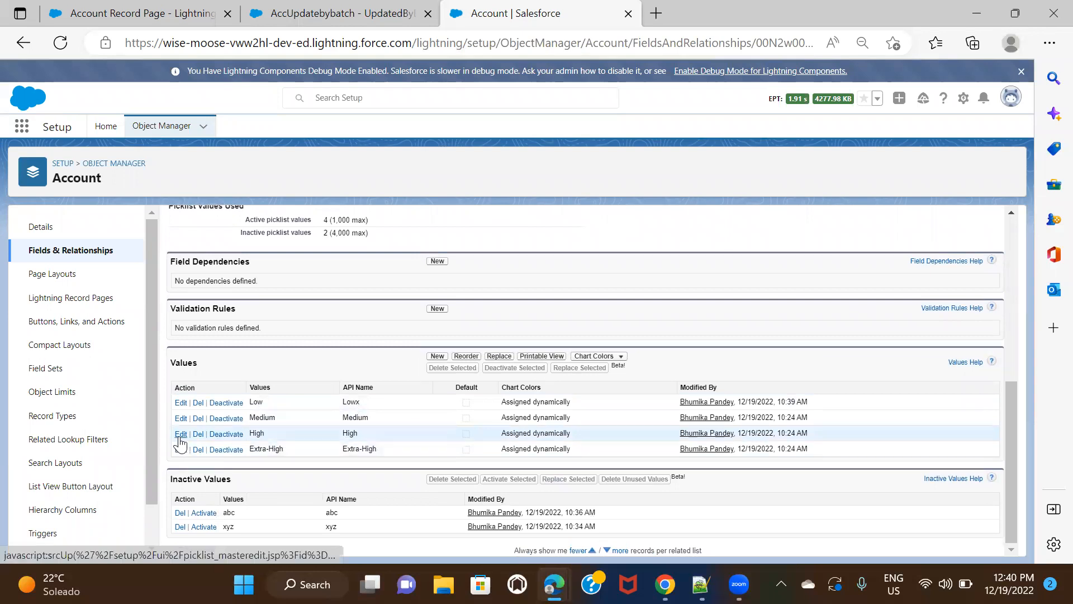
- On the testagain account record, try to save the Account Rating as --None--, then cancel the edit
{"action": "left_click", "coordinate": [337, 5]}
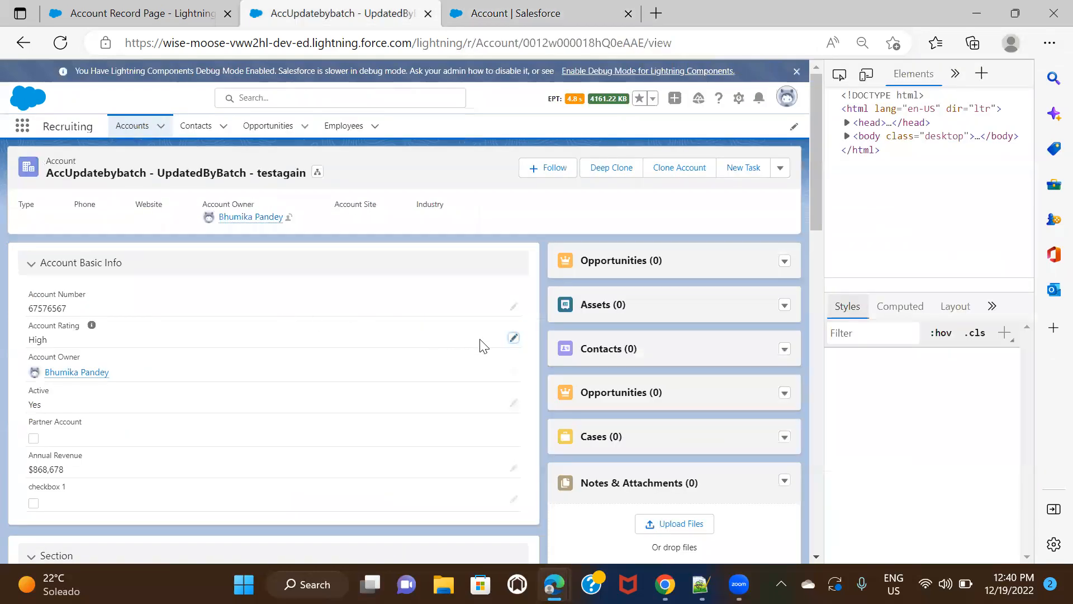
{"action": "left_click", "coordinate": [514, 338]}
{"action": "left_click", "coordinate": [222, 357]}
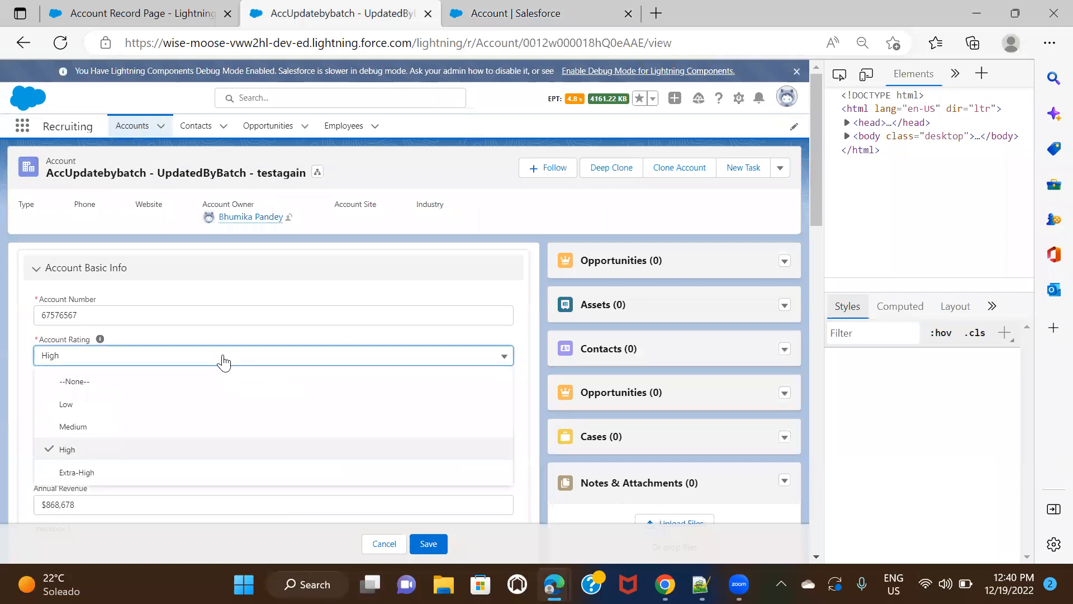
{"action": "left_click", "coordinate": [220, 381]}
{"action": "left_click", "coordinate": [439, 545]}
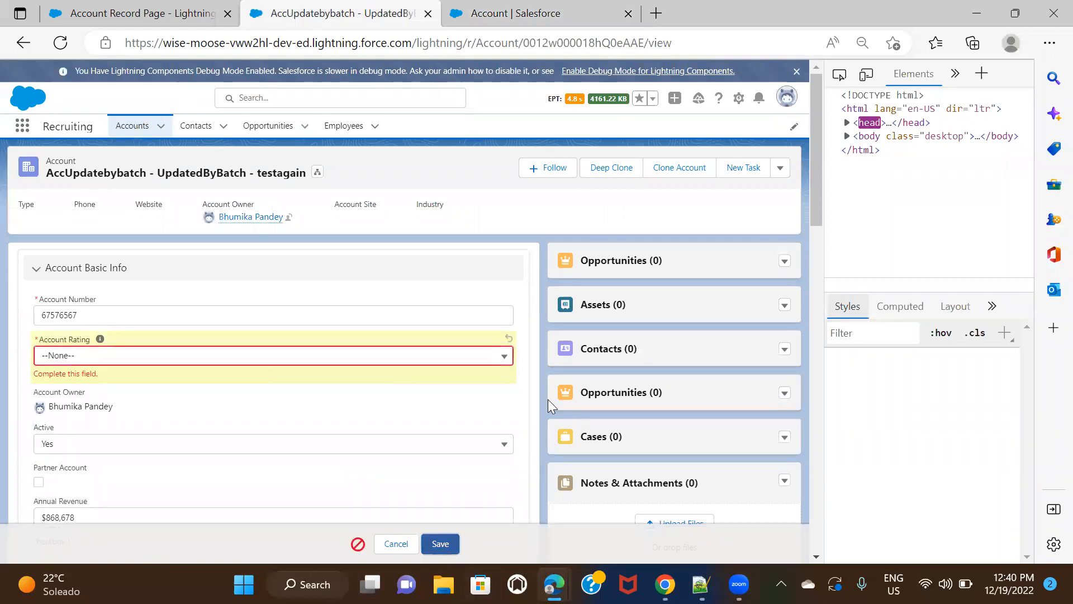
{"action": "left_click", "coordinate": [396, 545]}
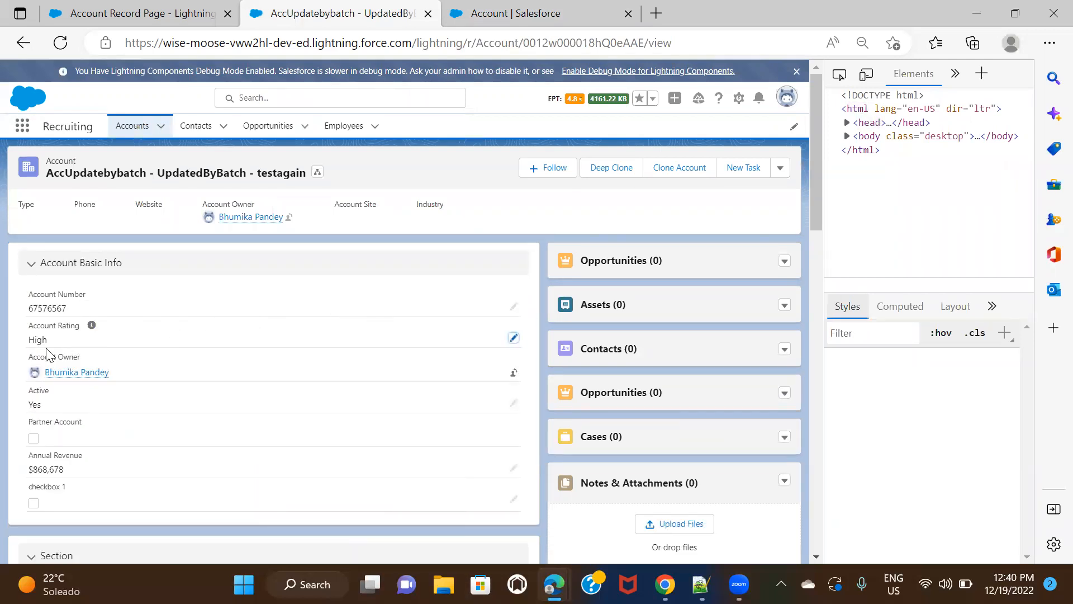
- In the Account Rating field definition, make High the default picklist value and save it
{"action": "left_click", "coordinate": [528, 17]}
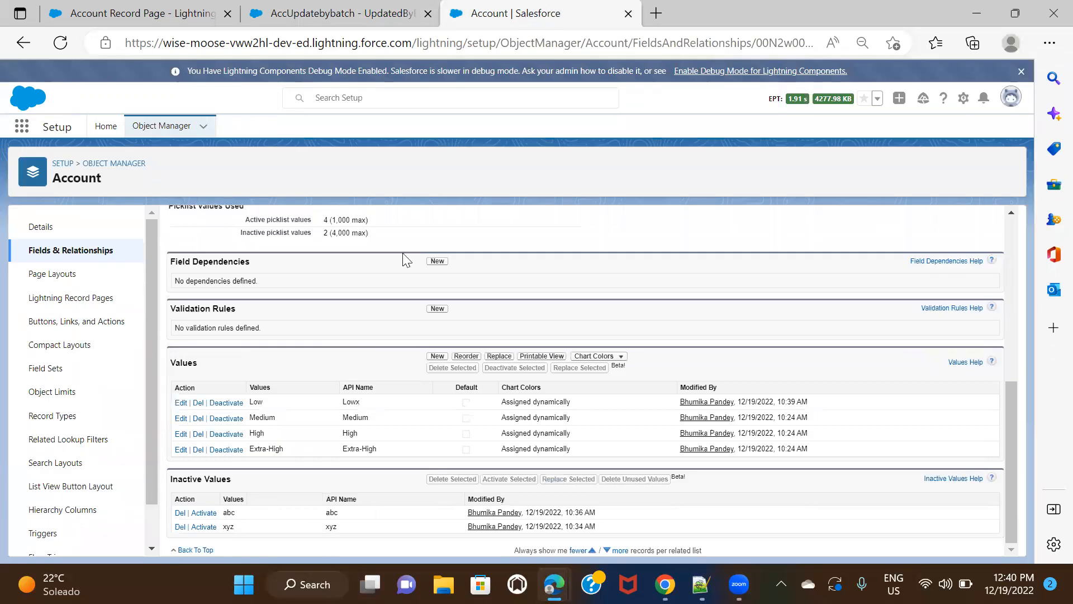
{"action": "left_click", "coordinate": [181, 435]}
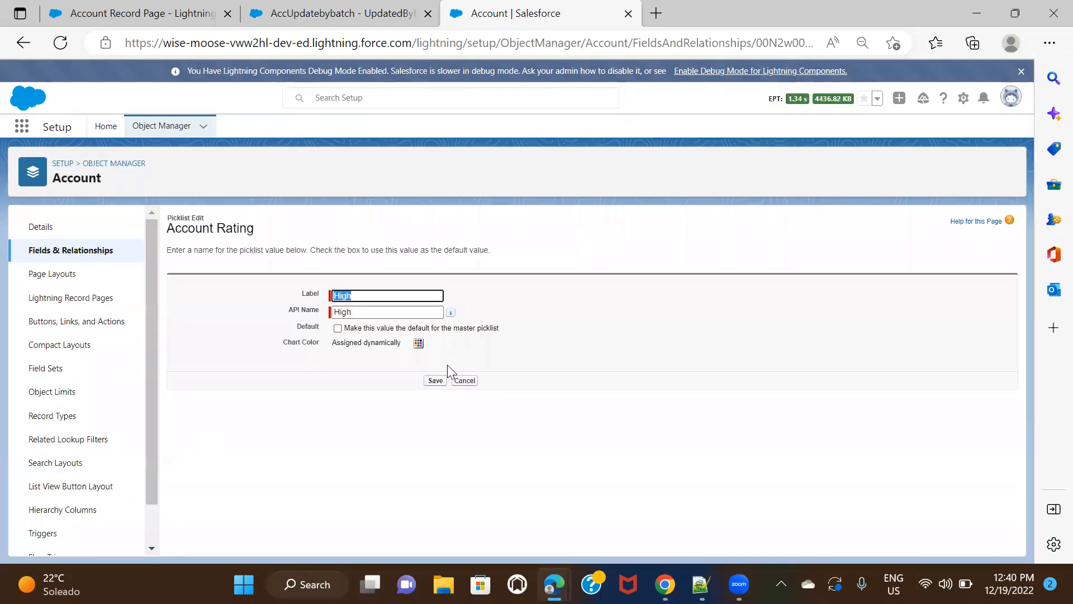
{"action": "left_click", "coordinate": [339, 329]}
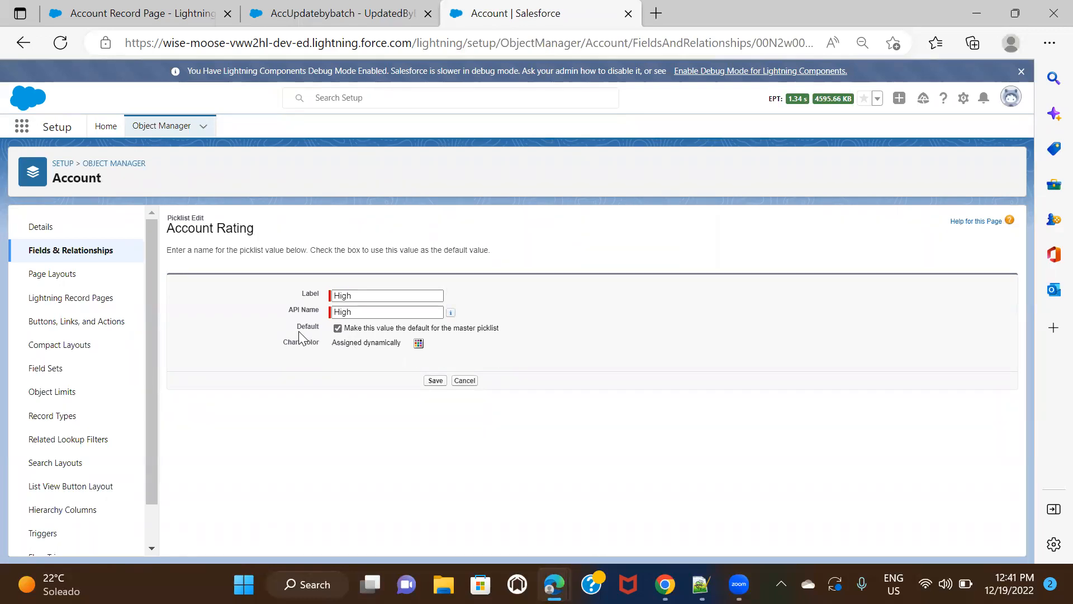
{"action": "left_click", "coordinate": [433, 381]}
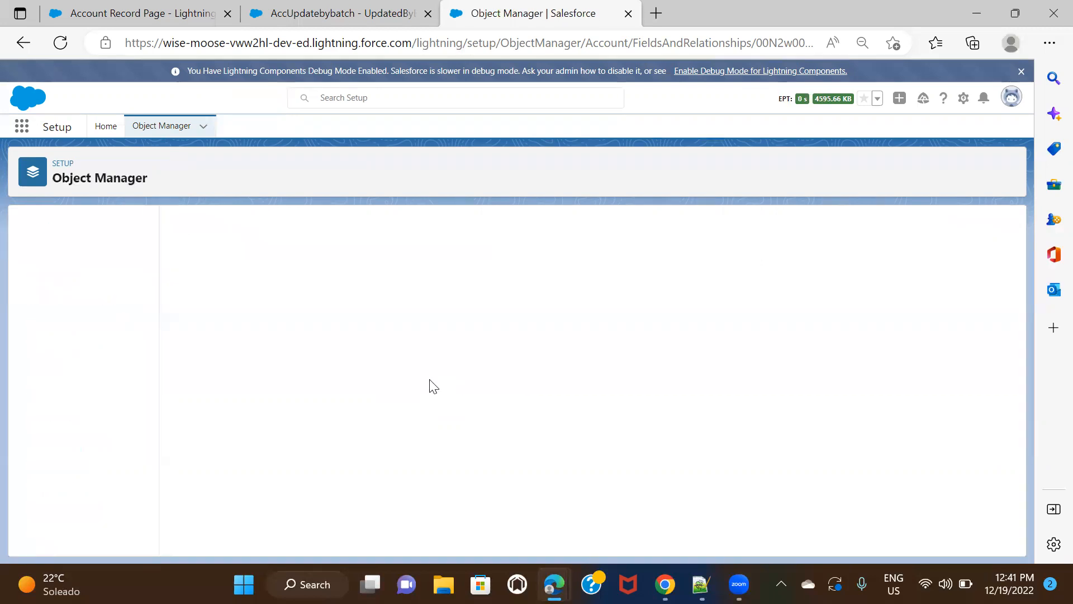
- Open the Test - Auto Launch account record and review its Account Rating options in edit mode
{"action": "left_click", "coordinate": [321, 10]}
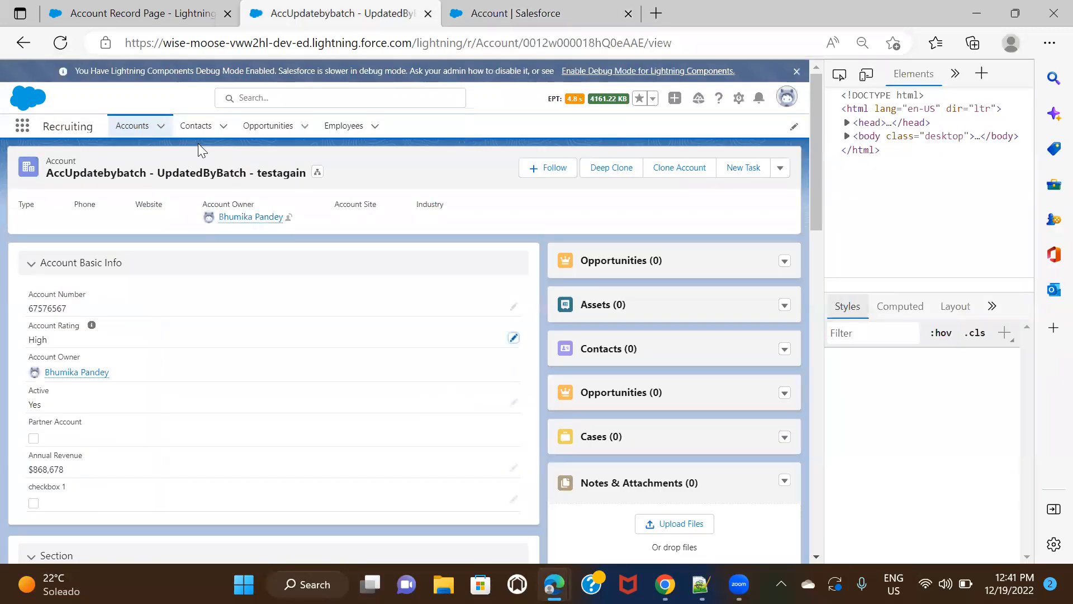
{"action": "left_click", "coordinate": [133, 126]}
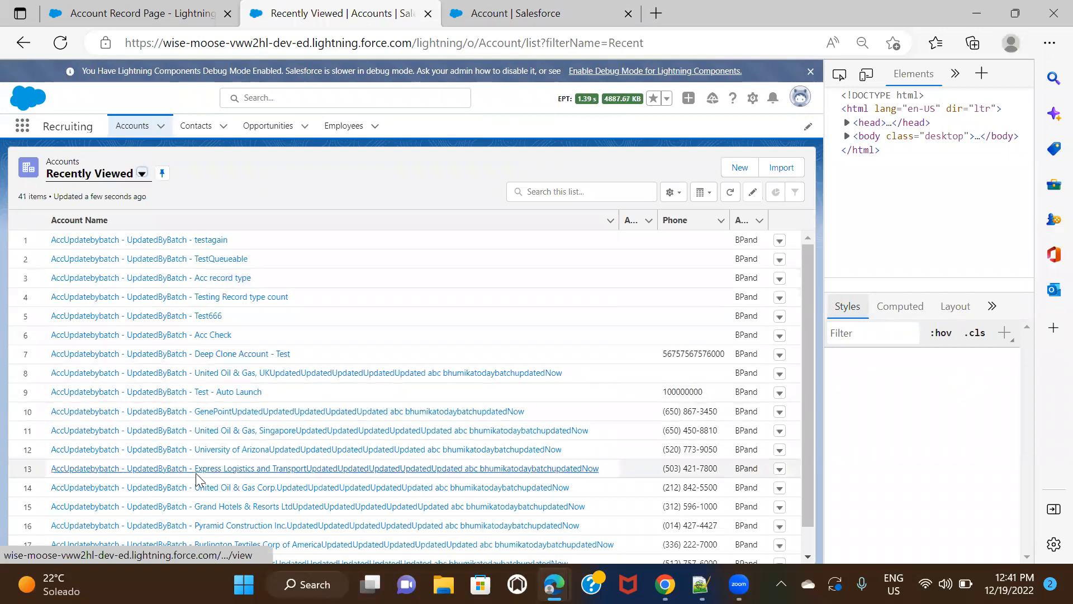
{"action": "left_click", "coordinate": [144, 392]}
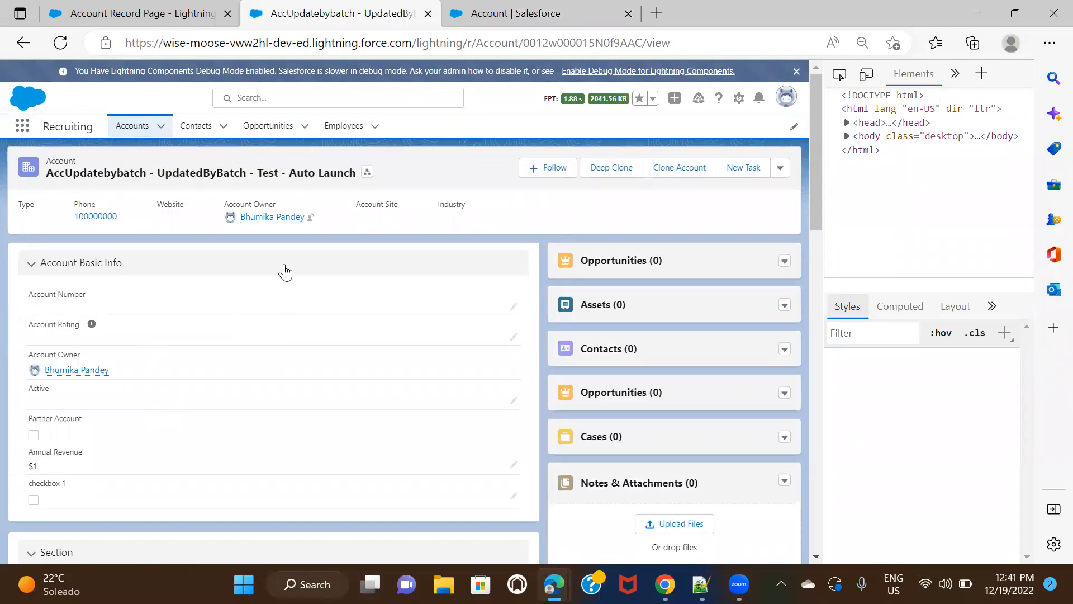
{"action": "left_click", "coordinate": [514, 337]}
{"action": "left_click", "coordinate": [304, 371]}
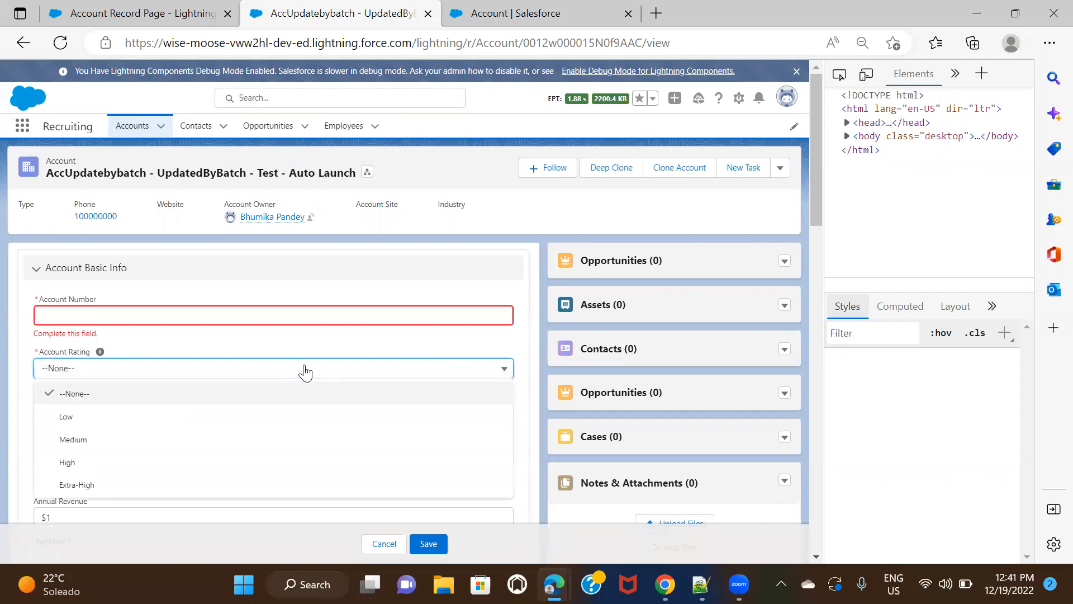
- Empty the cache and reload the account record, check the High value's default setting, and review the record's Account Rating again without saving
{"action": "right_click", "coordinate": [61, 42]}
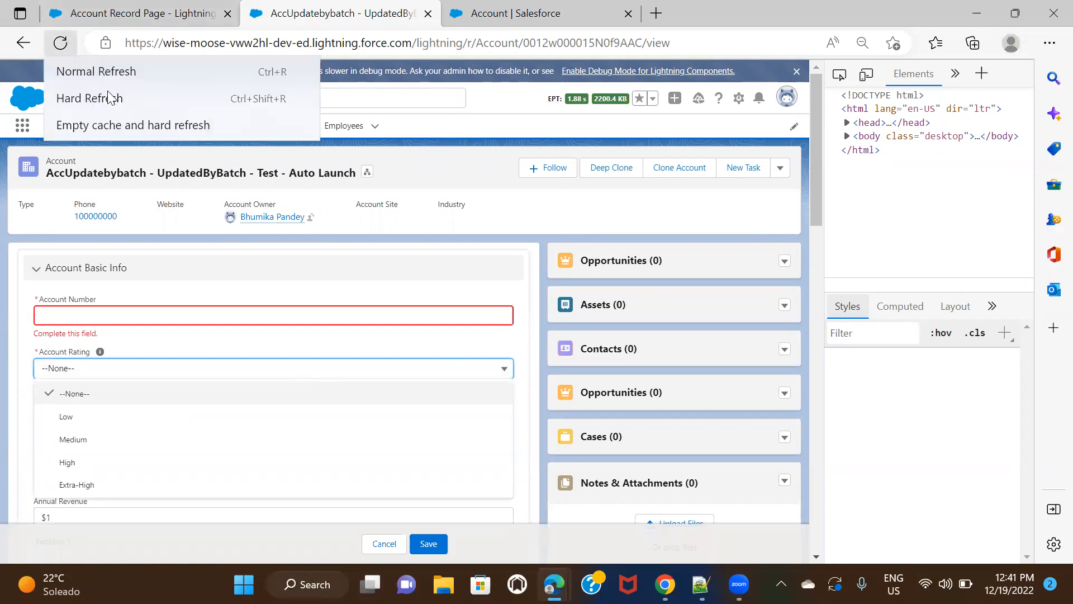
{"action": "left_click", "coordinate": [157, 123]}
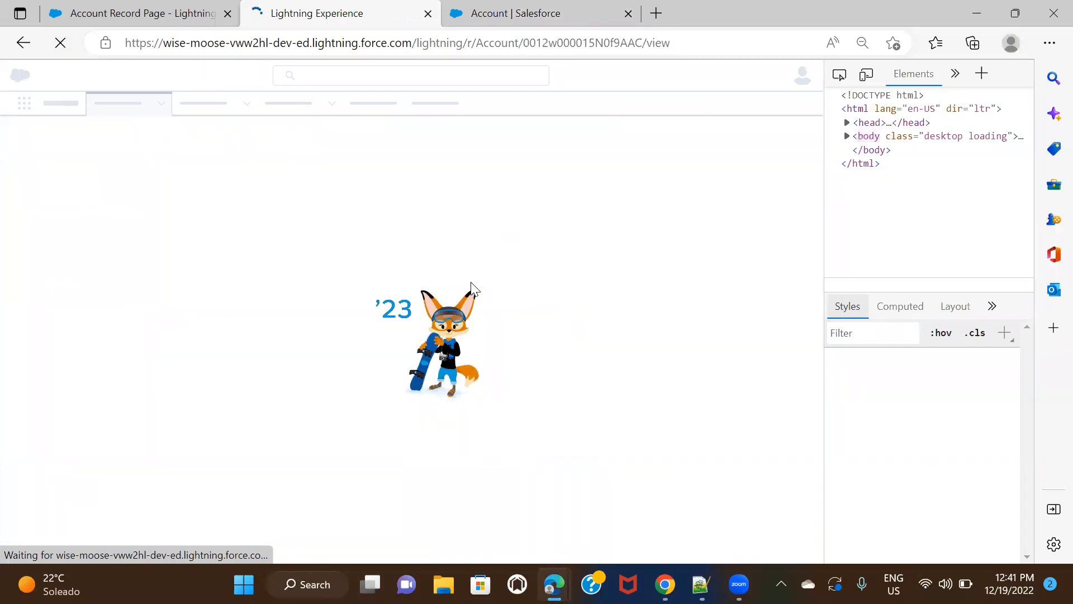
{"action": "left_click", "coordinate": [571, 11]}
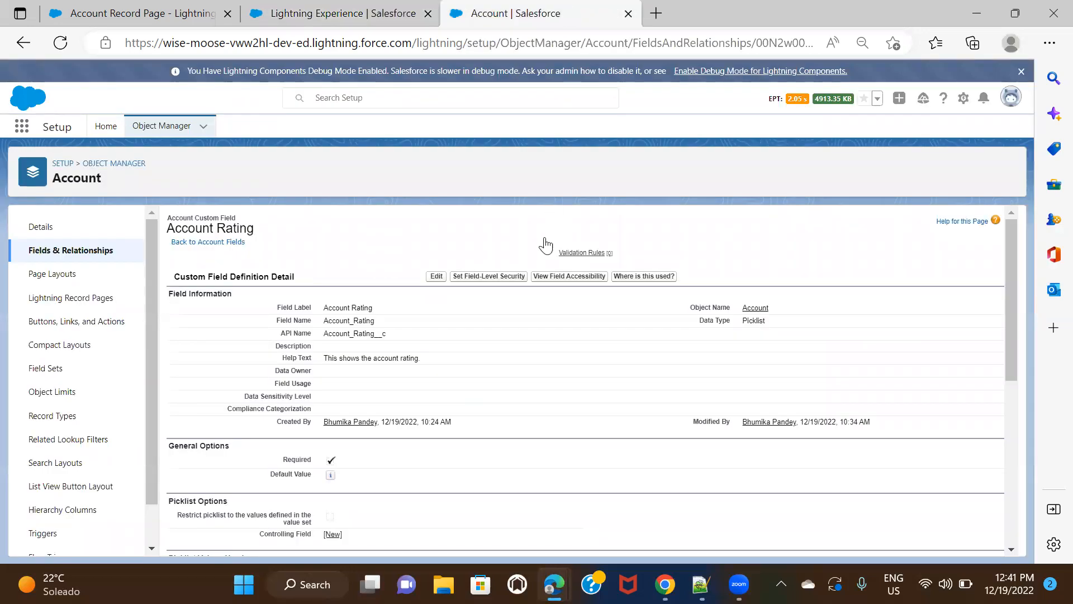
{"action": "scroll", "coordinate": [553, 241], "scroll_direction": "down", "scroll_amount": 5}
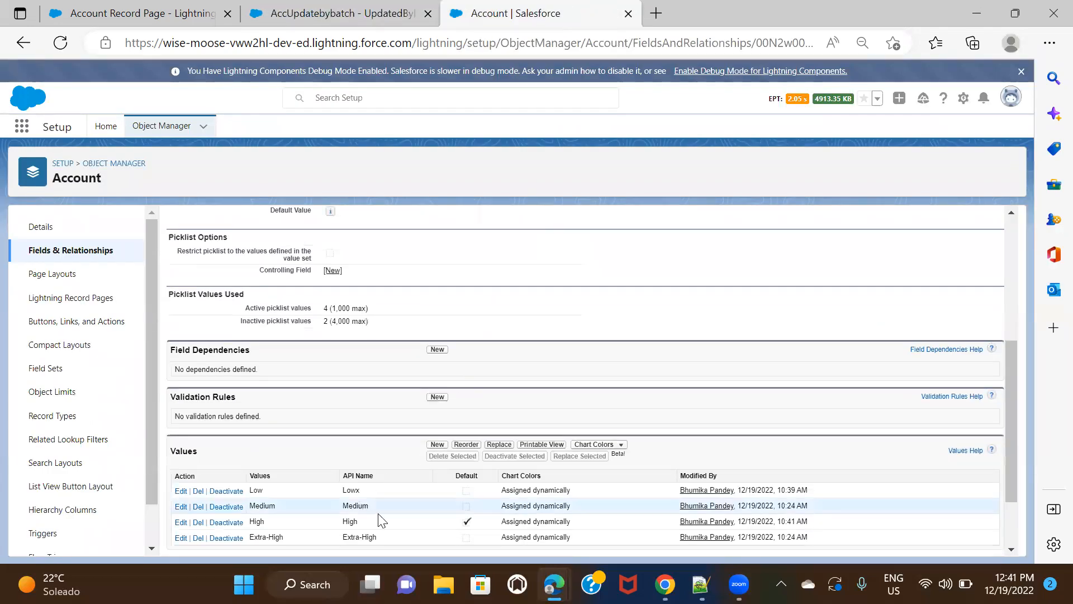
{"action": "left_click", "coordinate": [404, 19]}
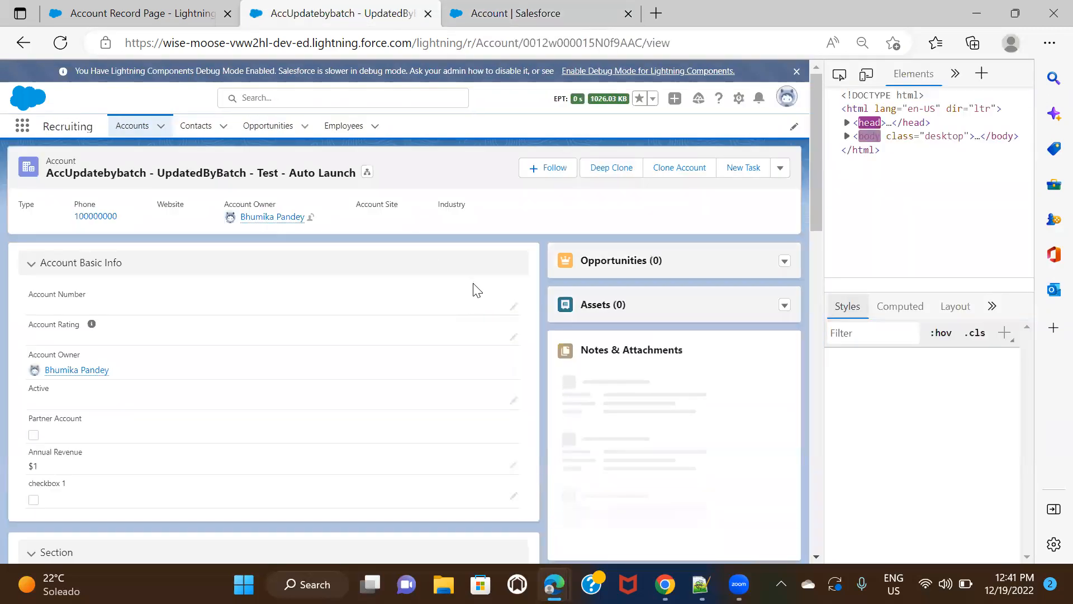
{"action": "left_click", "coordinate": [514, 338]}
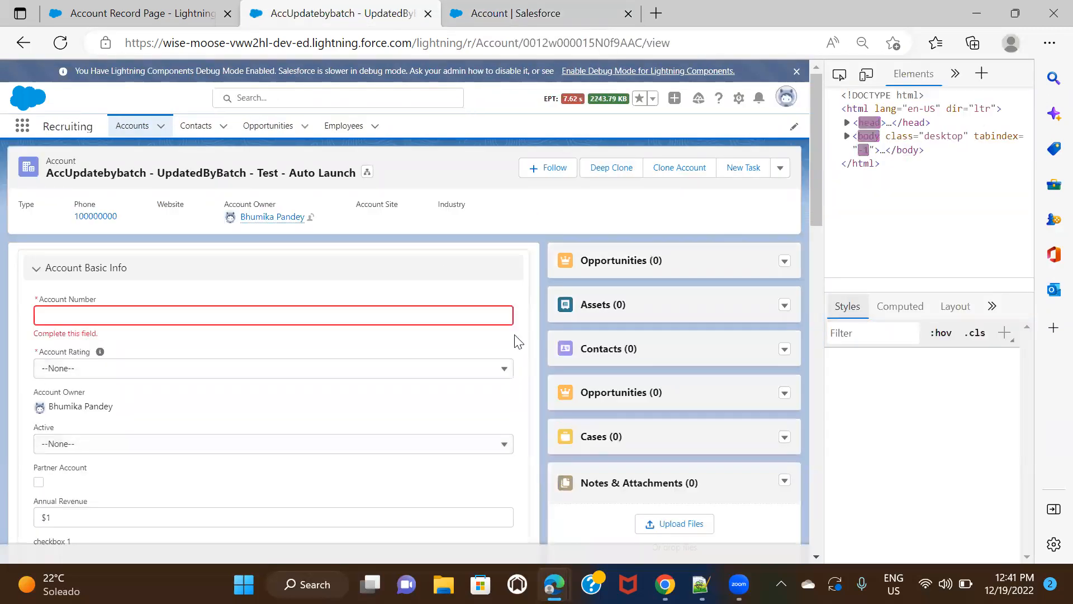
{"action": "left_click", "coordinate": [399, 373]}
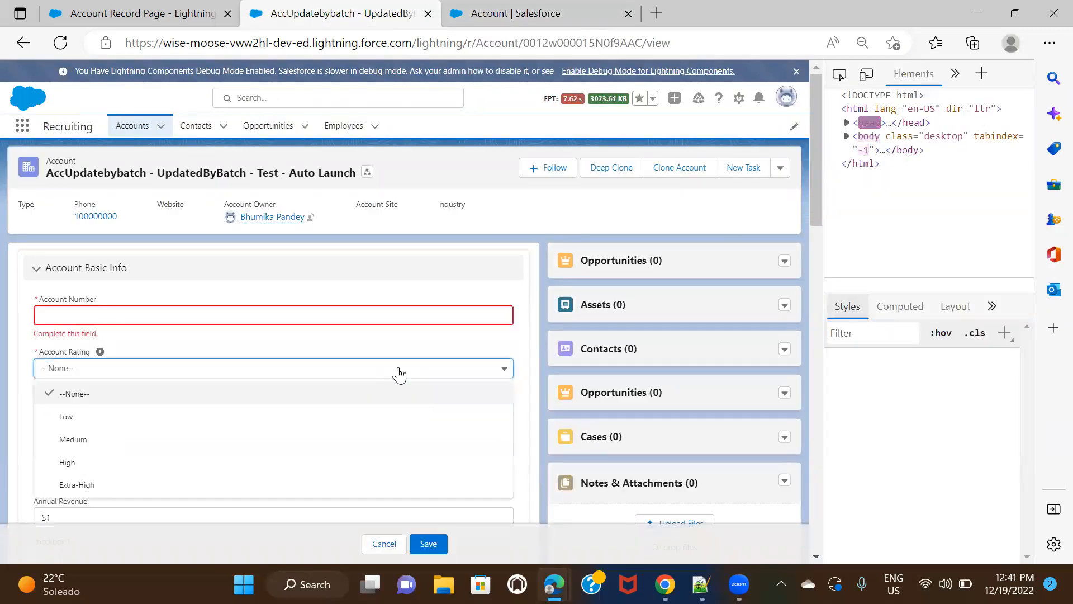
{"action": "left_click", "coordinate": [376, 546]}
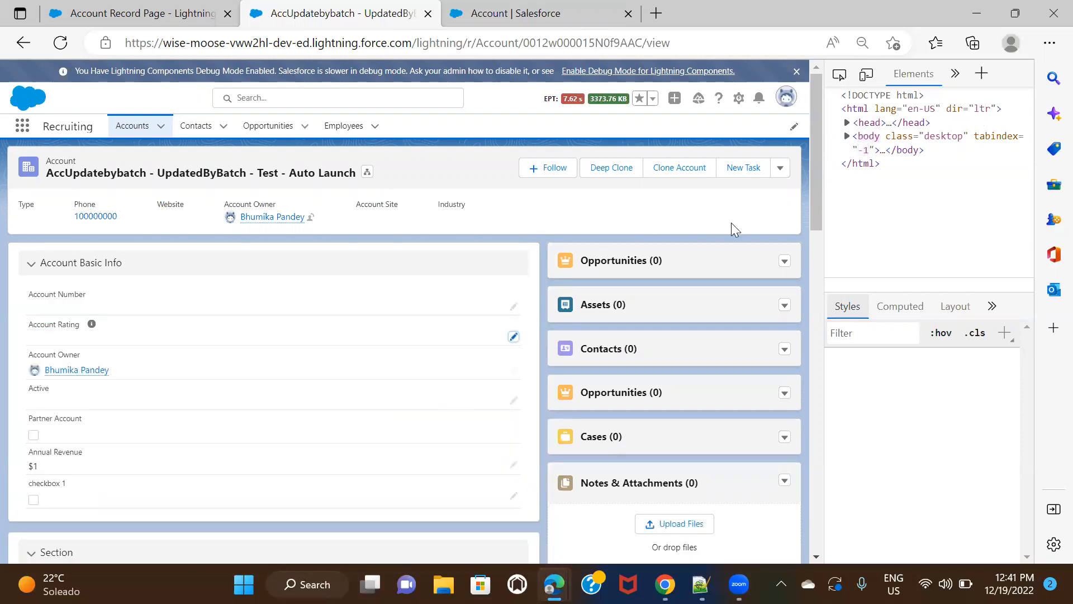
- Start a new Prospect account, check its Account Rating options and choose High, then discard the record
{"action": "left_click", "coordinate": [135, 127]}
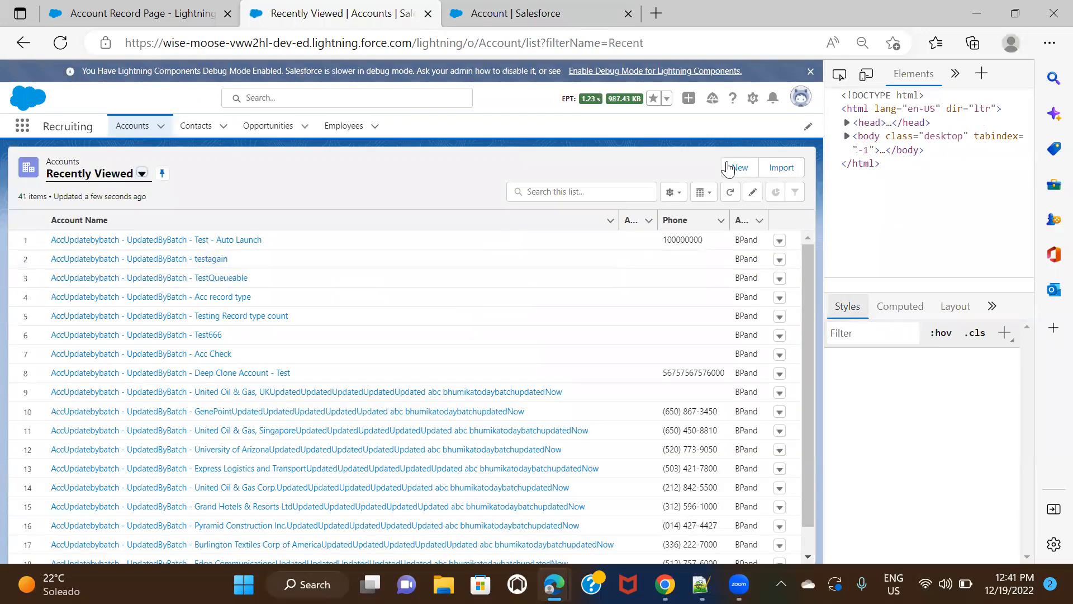
{"action": "left_click", "coordinate": [729, 169]}
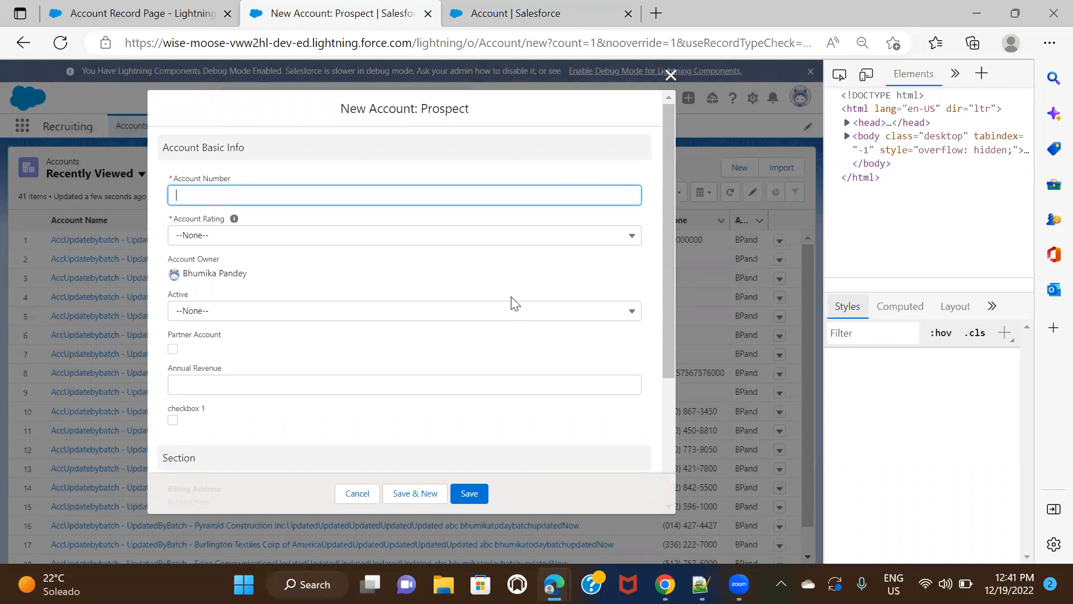
{"action": "left_click", "coordinate": [341, 241]}
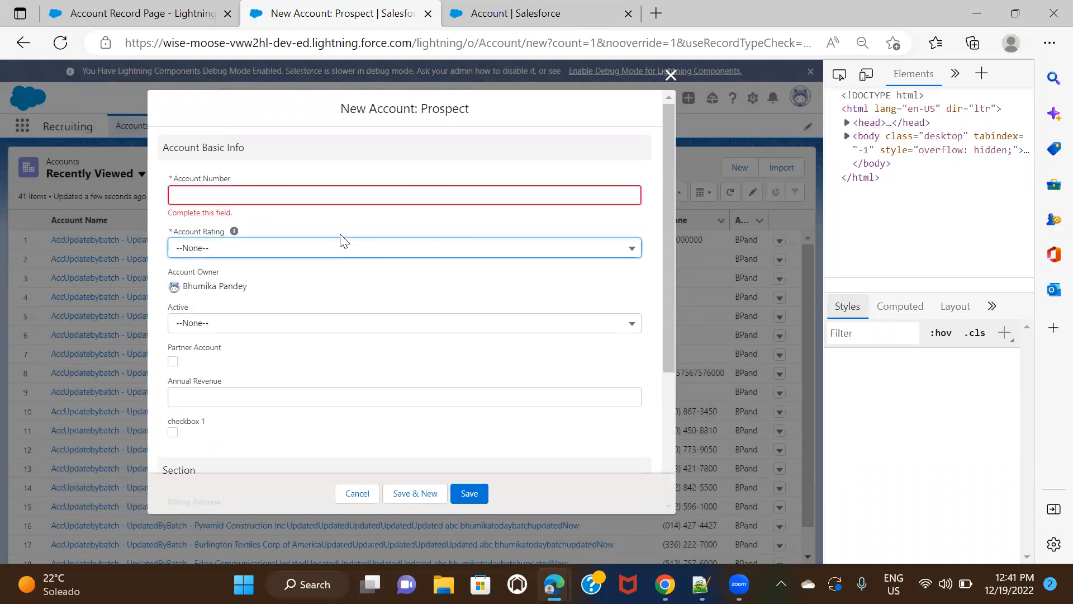
{"action": "left_click", "coordinate": [291, 254]}
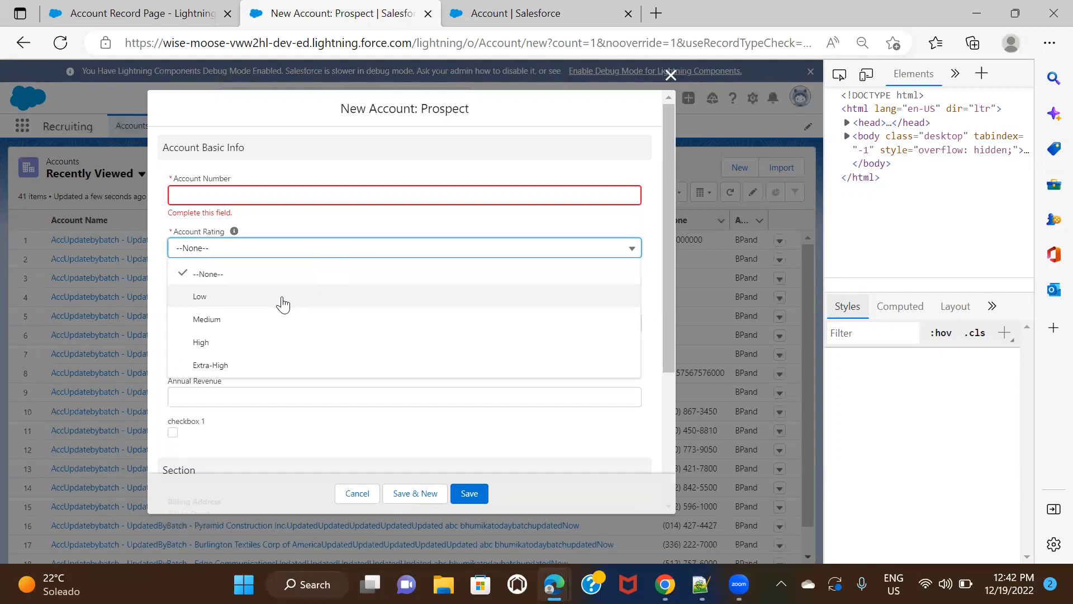
{"action": "left_click", "coordinate": [285, 347]}
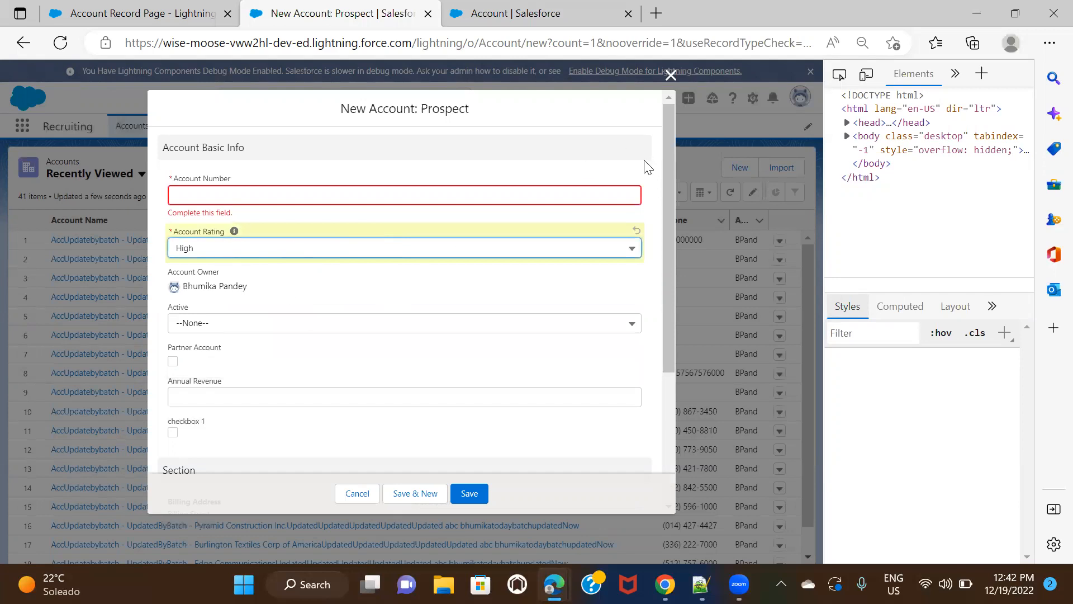
{"action": "left_click", "coordinate": [671, 75]}
- Review the Account Rating field definition, including its default value, general and picklist options, and value lists
{"action": "key", "text": "ctrl+Tab"}
{"action": "scroll", "coordinate": [619, 286], "scroll_direction": "down", "scroll_amount": 2}
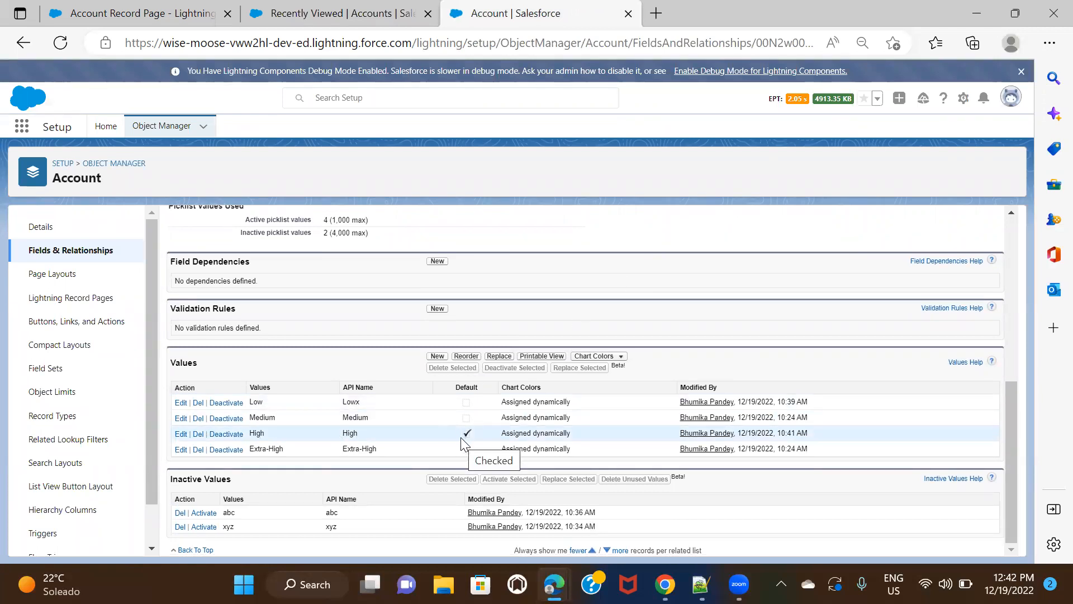
{"action": "scroll", "coordinate": [399, 444], "scroll_direction": "up", "scroll_amount": 2}
{"action": "scroll", "coordinate": [399, 444], "scroll_direction": "up", "scroll_amount": 5}
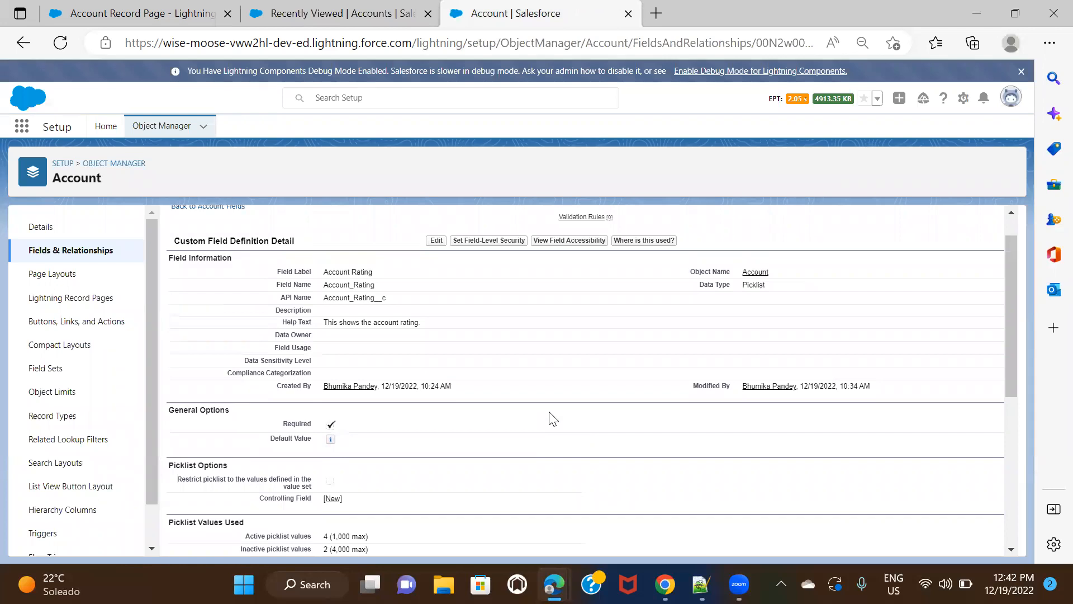
{"action": "scroll", "coordinate": [550, 417], "scroll_direction": "up", "scroll_amount": 1}
{"action": "scroll", "coordinate": [550, 414], "scroll_direction": "down", "scroll_amount": 5}
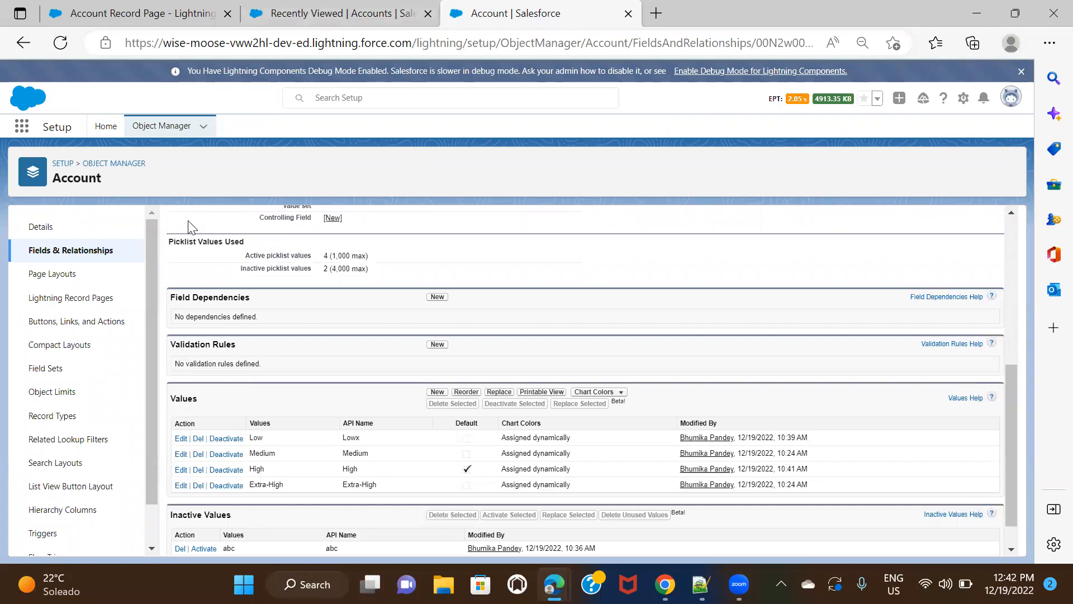
- Start a new custom field on the Account object with the Picklist (Multi-Select) data type and proceed to its details
{"action": "left_click", "coordinate": [63, 256]}
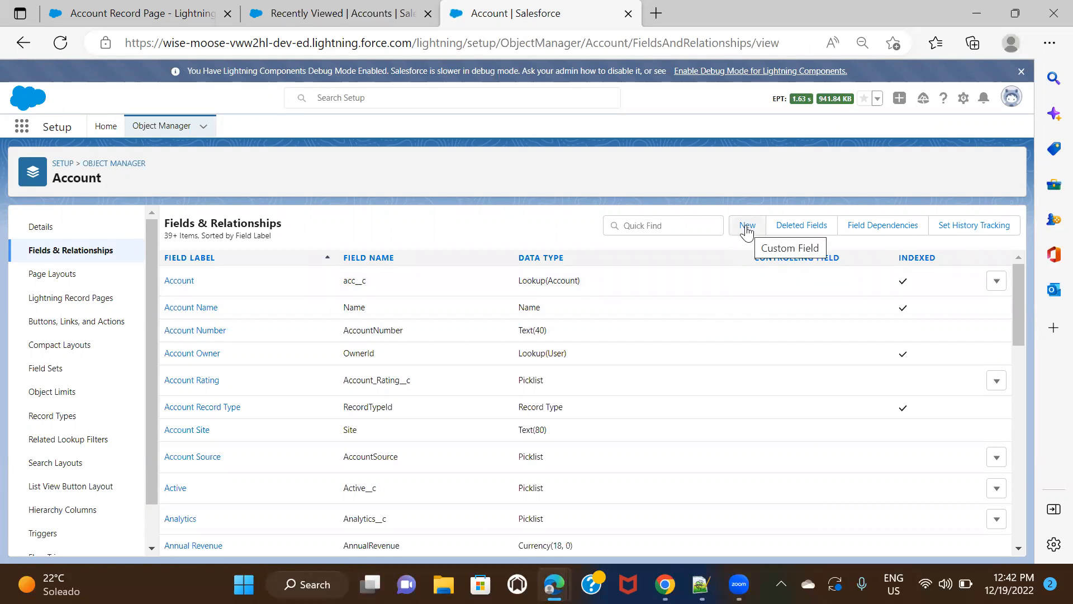
{"action": "left_click", "coordinate": [964, 101]}
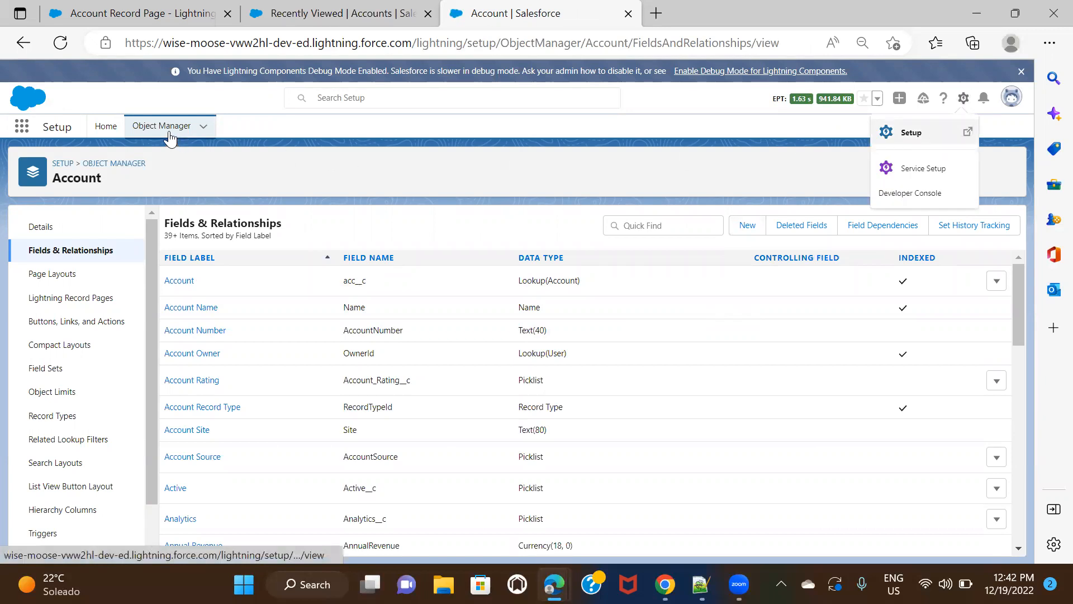
{"action": "left_click", "coordinate": [447, 182]}
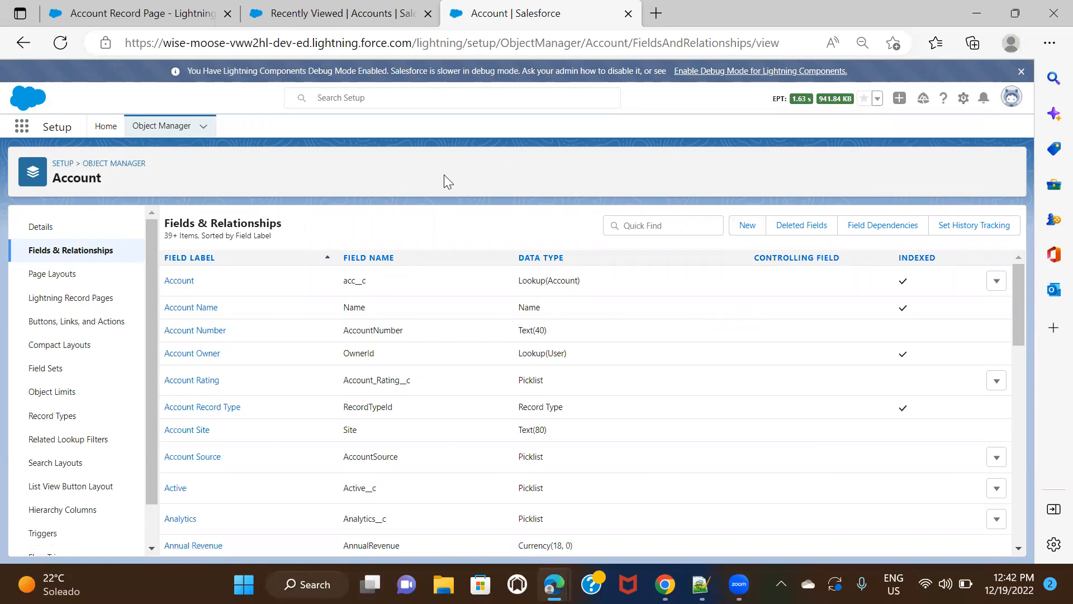
{"action": "left_click", "coordinate": [747, 227]}
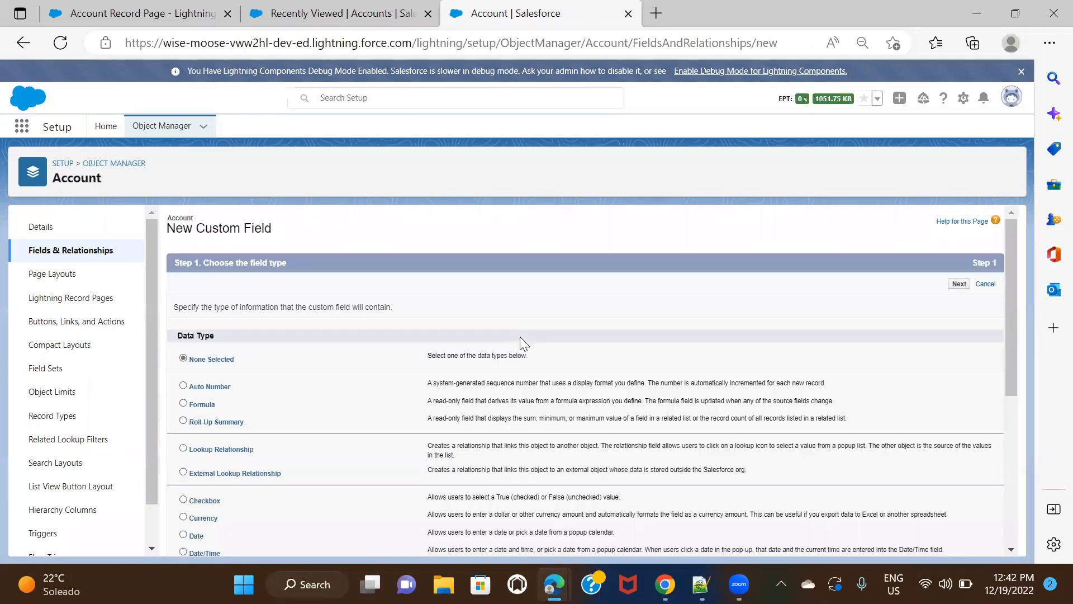
{"action": "scroll", "coordinate": [514, 349], "scroll_direction": "down", "scroll_amount": 2}
{"action": "scroll", "coordinate": [513, 349], "scroll_direction": "down", "scroll_amount": 3}
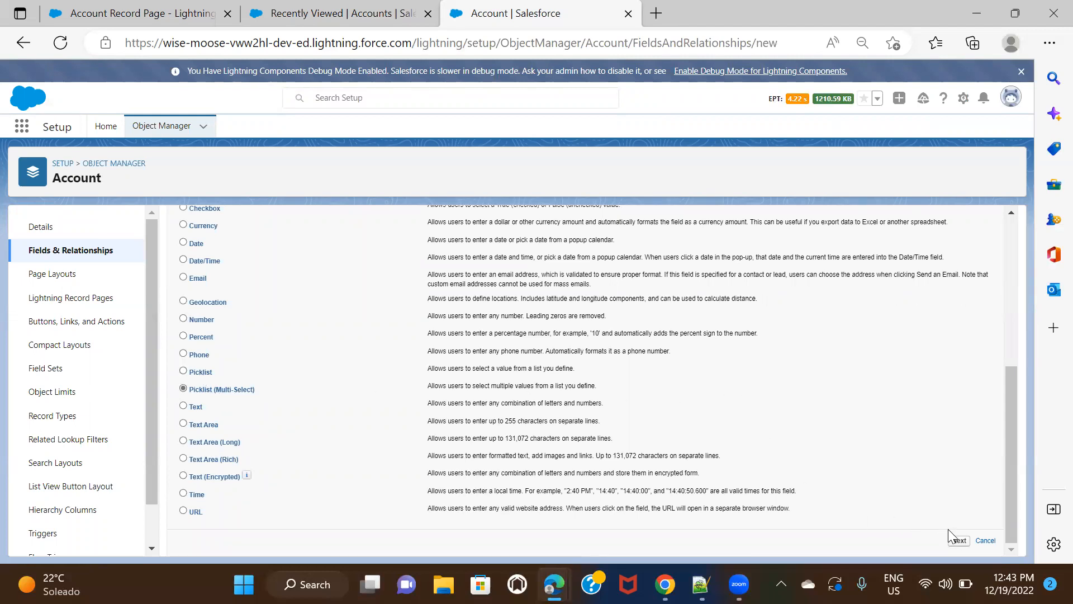
{"action": "left_click", "coordinate": [958, 541]}
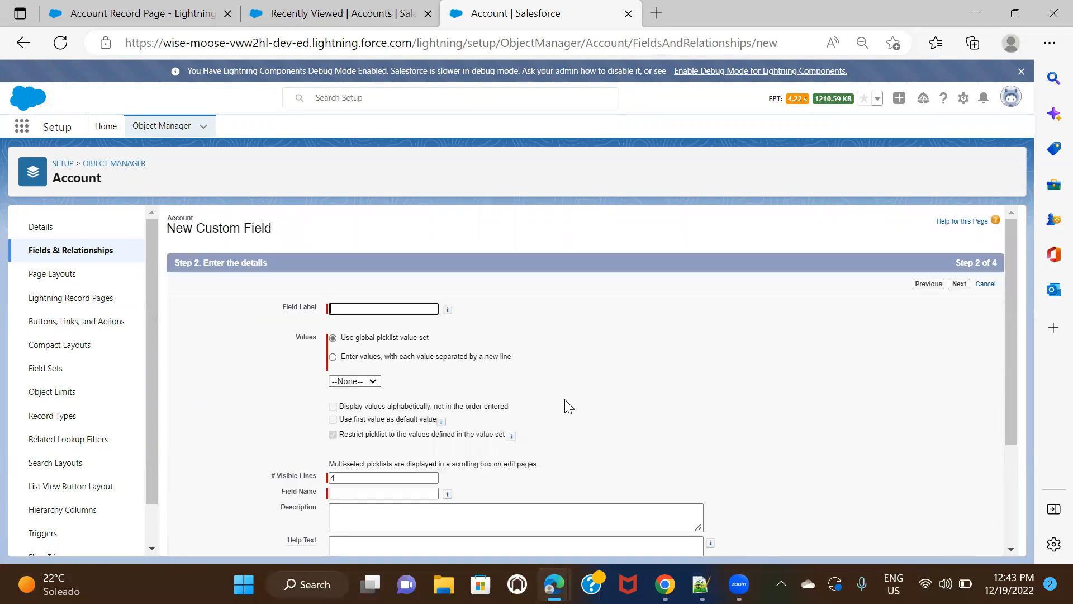
- Label the field Account Rating Multi Demo and enter its own picklist values Low, High, Medium and Extra-High
{"action": "type", "text": "Account "}
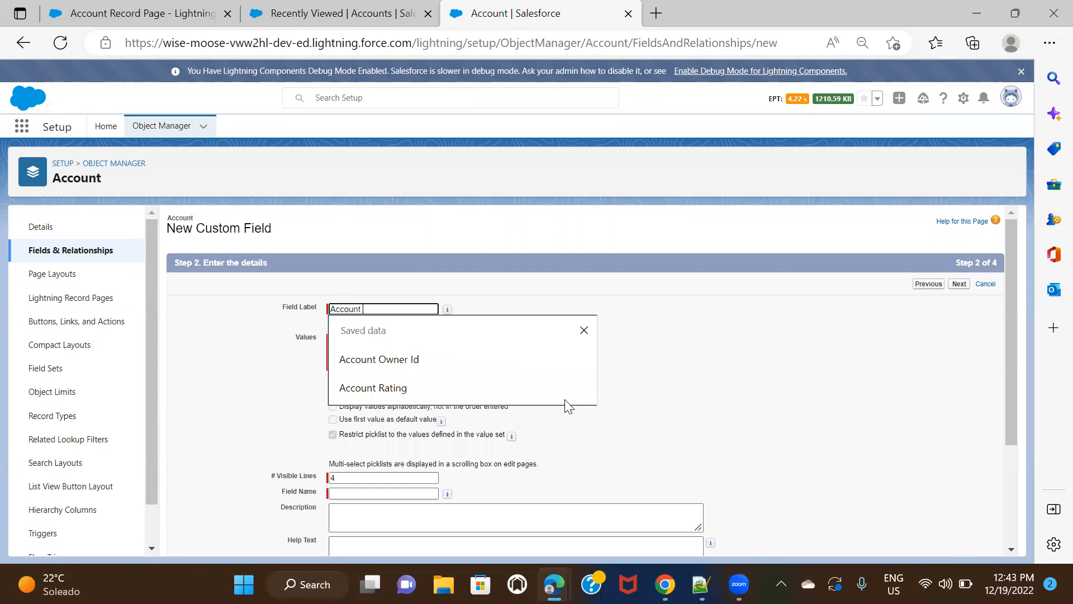
{"action": "type", "text": "Rating Mul"}
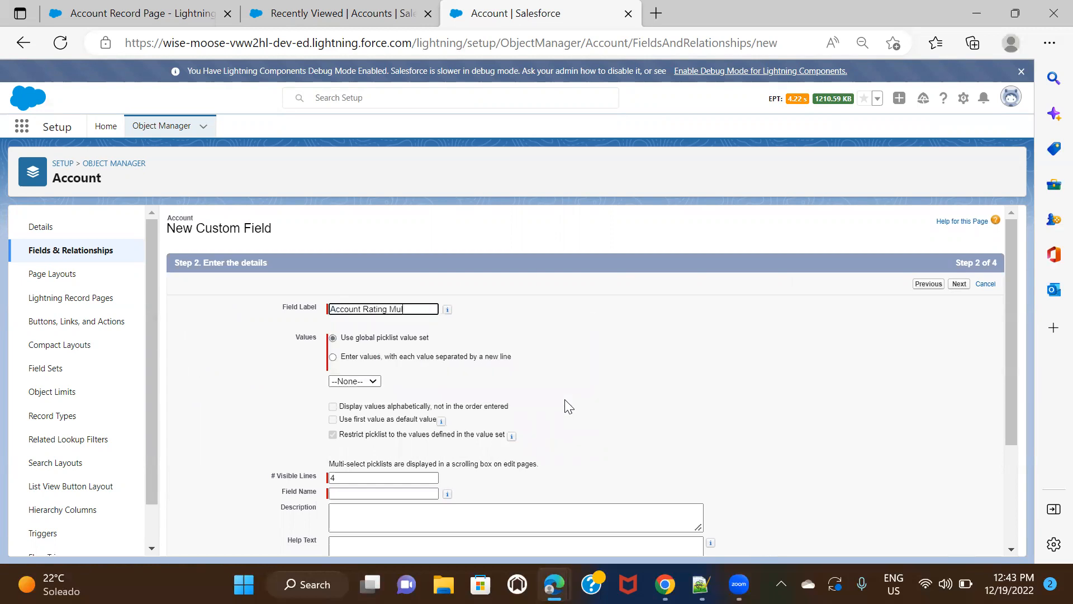
{"action": "type", "text": "ti Demo"}
{"action": "left_click", "coordinate": [464, 358]}
{"action": "left_click", "coordinate": [421, 398]}
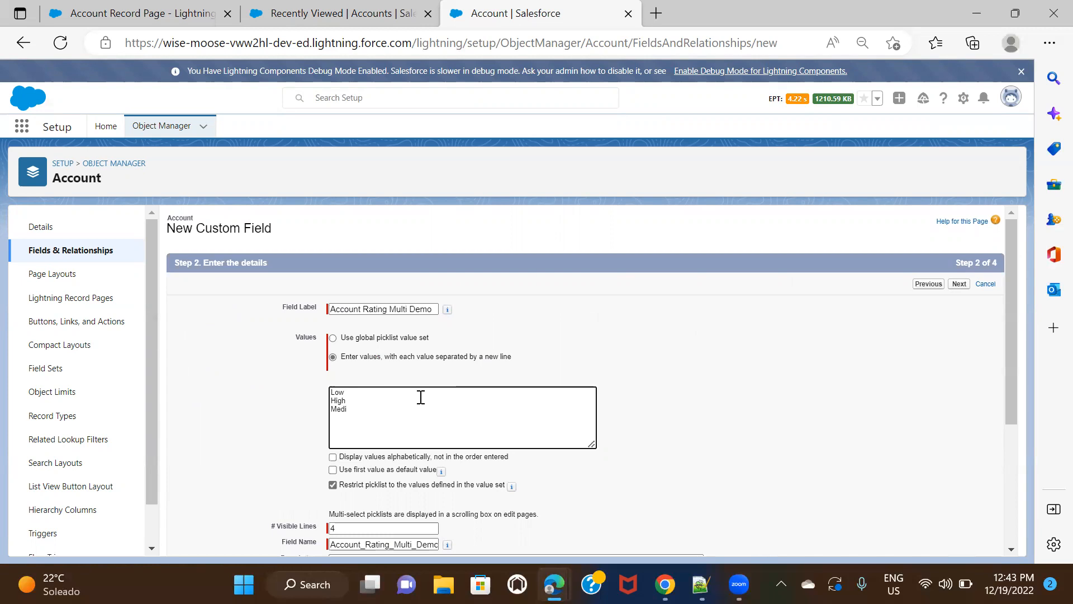
{"action": "key", "text": "Return"}
{"action": "type", "text": "Extra-High"}
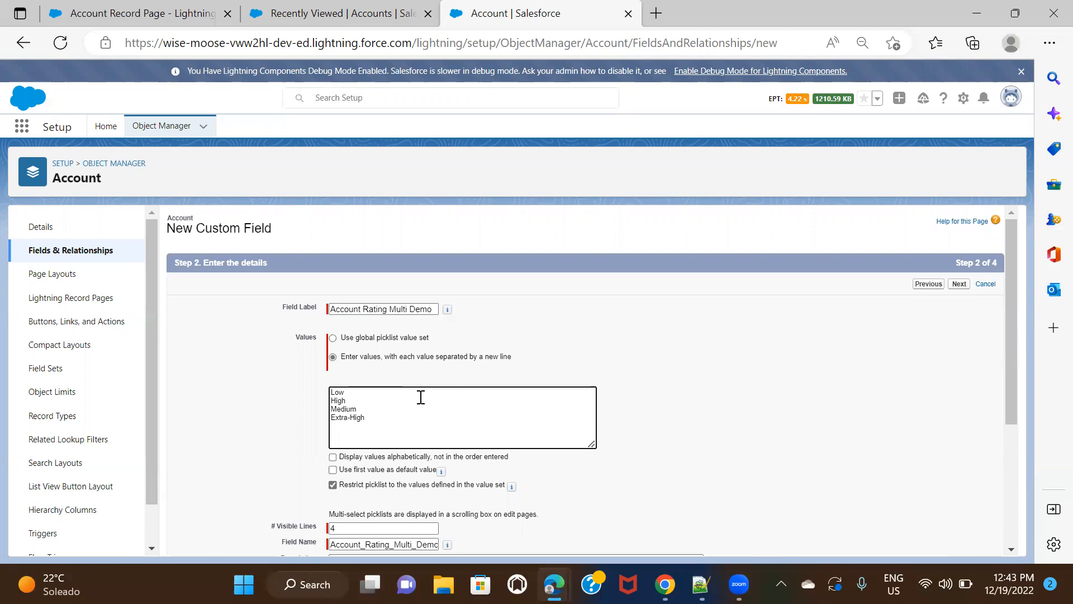
{"action": "left_click", "coordinate": [678, 463]}
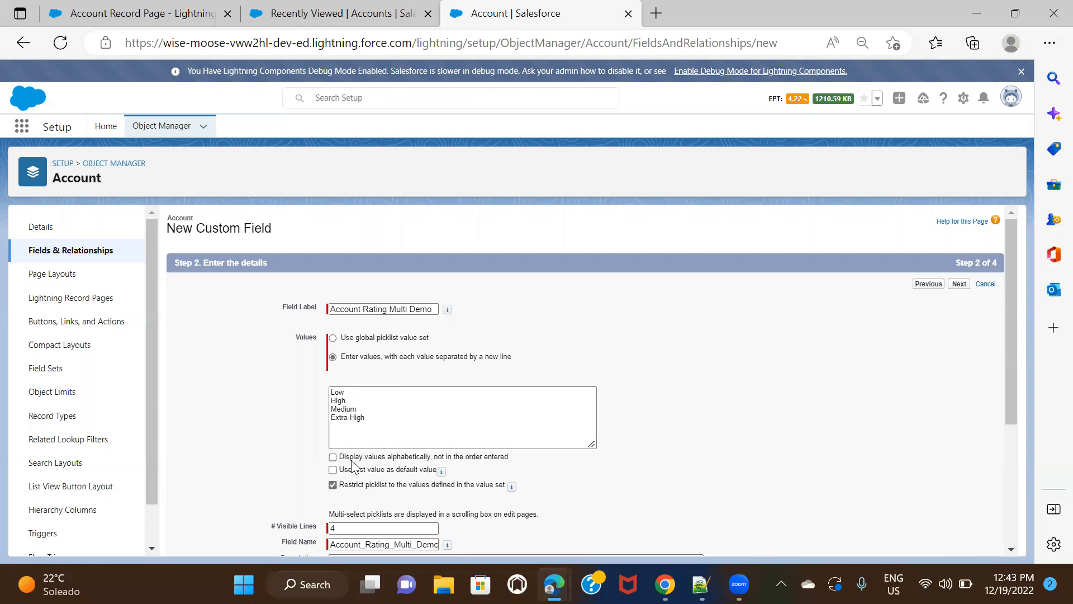
- Open the record AccUpdatebybatch - UpdatedByBatch - Test - Auto Launch from the recently viewed accounts and return to the new field's details
{"action": "scroll", "coordinate": [390, 467], "scroll_direction": "down", "scroll_amount": 1}
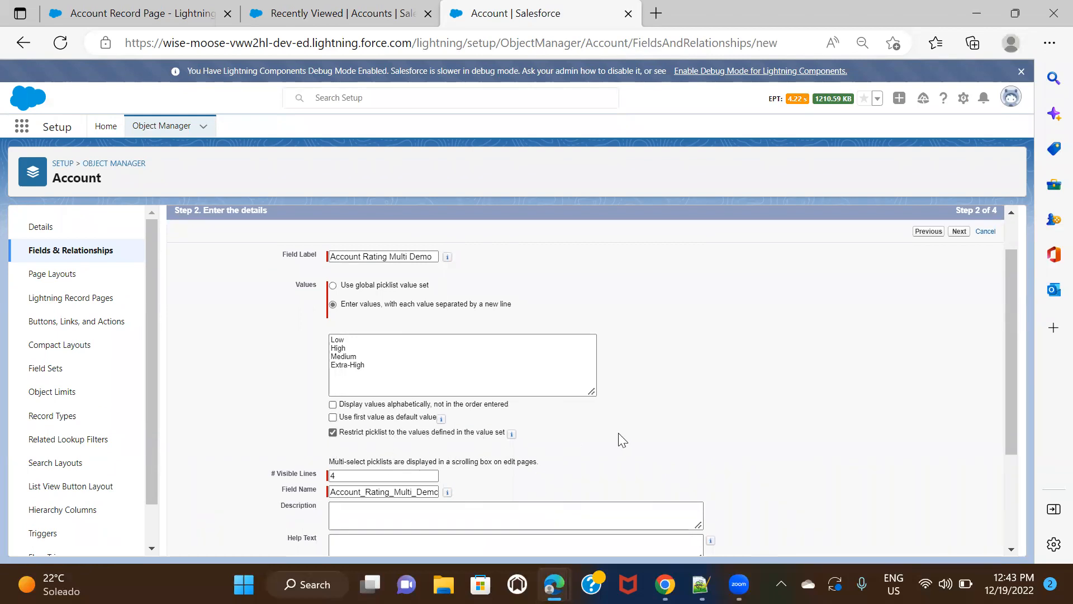
{"action": "scroll", "coordinate": [620, 436], "scroll_direction": "down", "scroll_amount": 1}
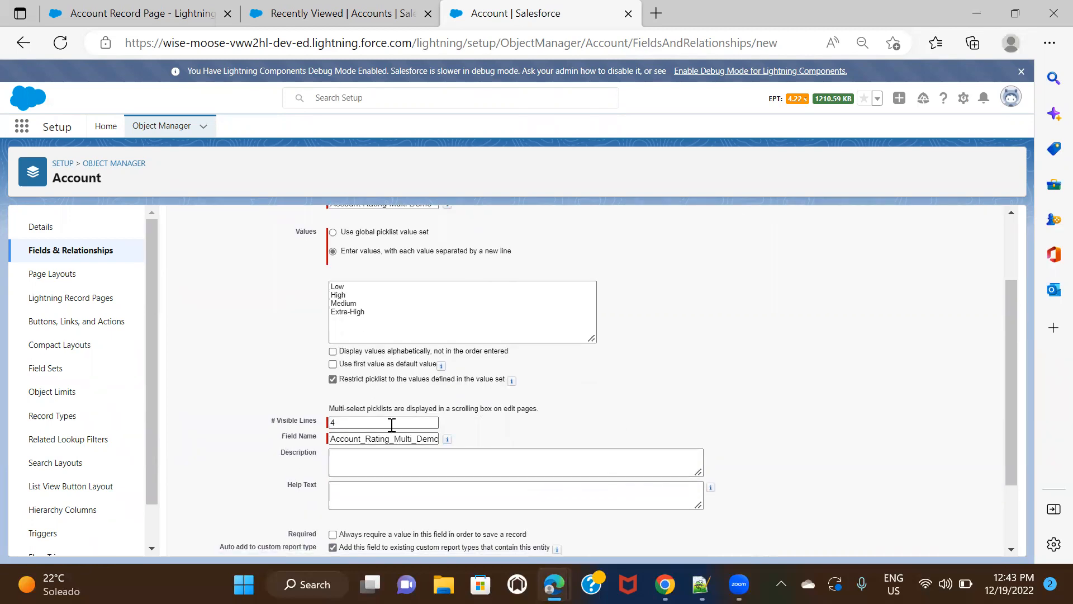
{"action": "scroll", "coordinate": [464, 426], "scroll_direction": "up", "scroll_amount": 2}
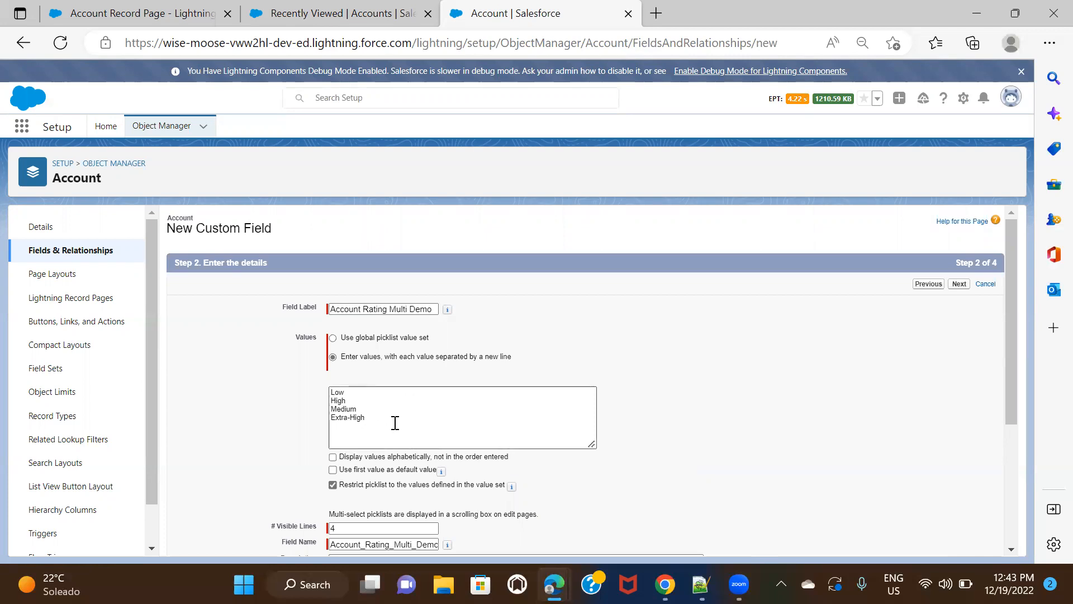
{"action": "left_click", "coordinate": [279, 12]}
{"action": "left_click", "coordinate": [171, 8]}
{"action": "left_click", "coordinate": [278, 9]}
{"action": "left_click", "coordinate": [106, 242]}
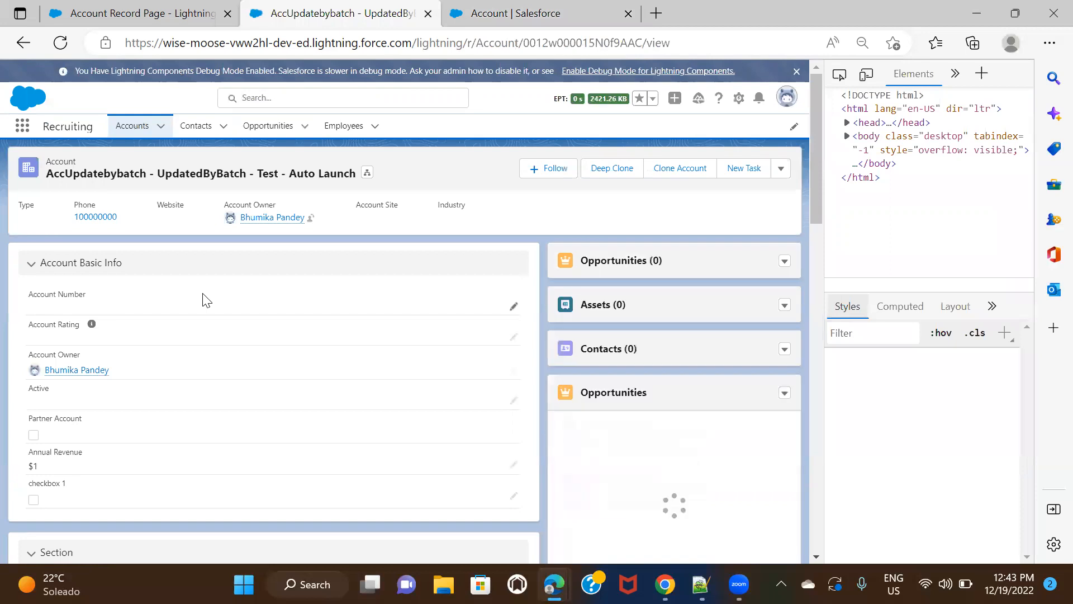
{"action": "key", "text": "ctrl+Tab"}
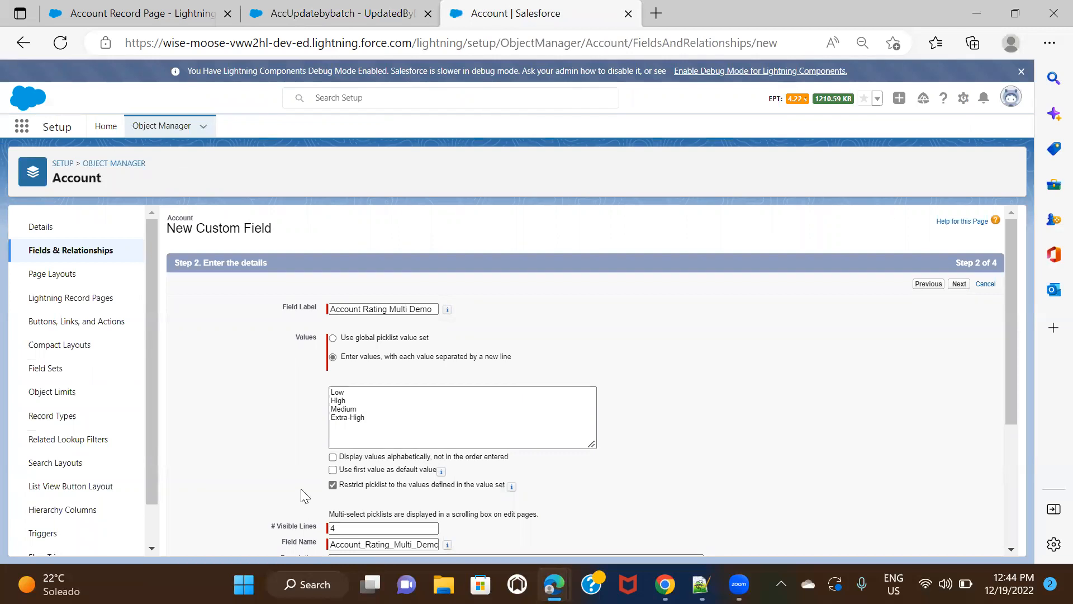
- Make Account Rating Multi Demo visible to all profiles, include it on all account page layouts, and save the field
{"action": "scroll", "coordinate": [300, 489], "scroll_direction": "down", "scroll_amount": 1}
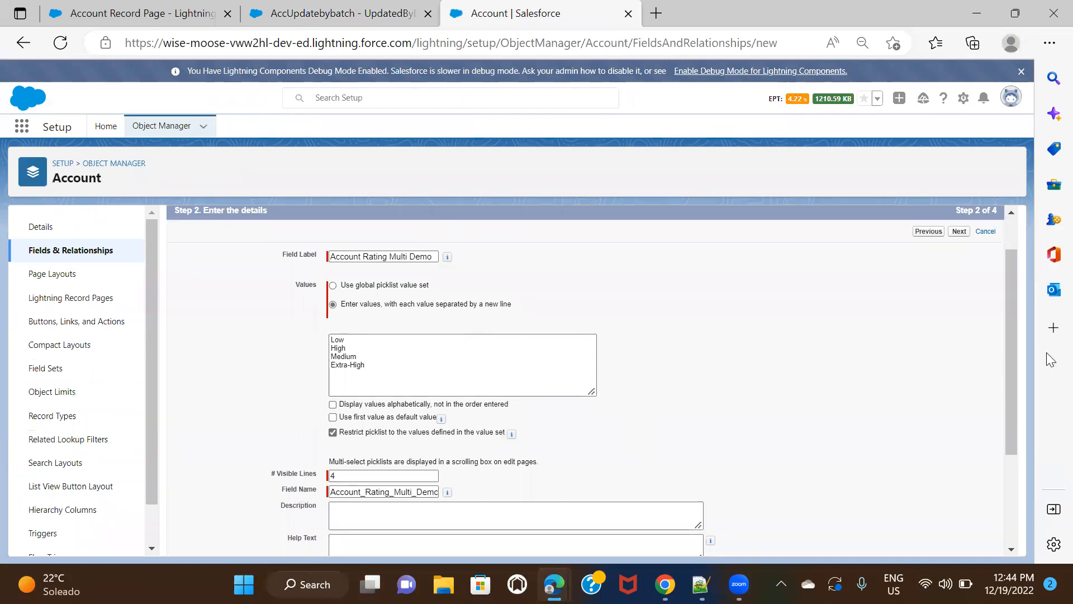
{"action": "left_click_drag", "start_coordinate": [1013, 335], "coordinate": [1011, 294]}
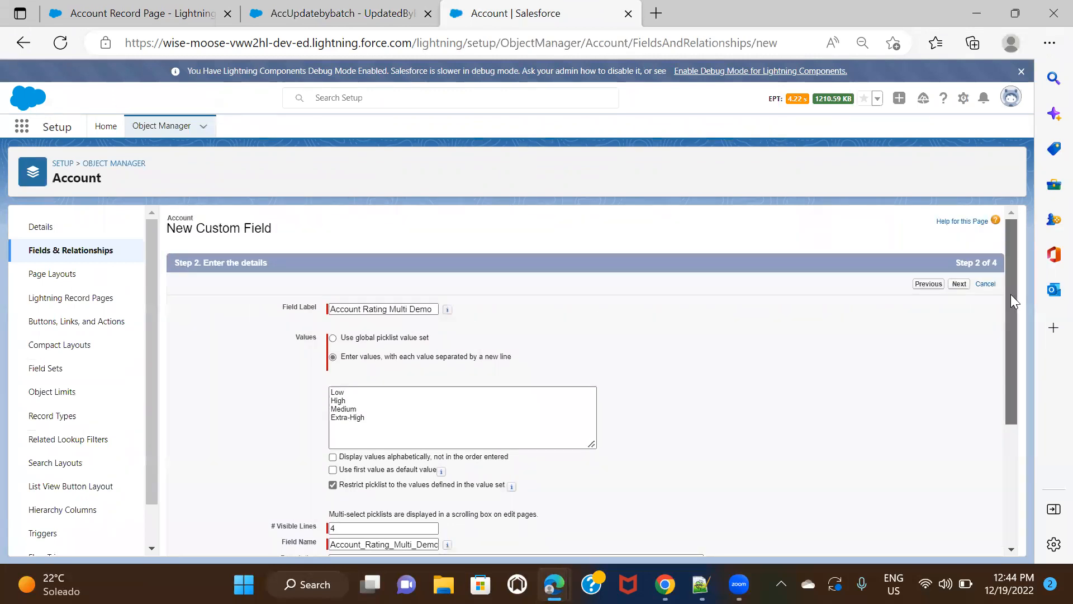
{"action": "scroll", "coordinate": [478, 316], "scroll_direction": "down", "scroll_amount": 2}
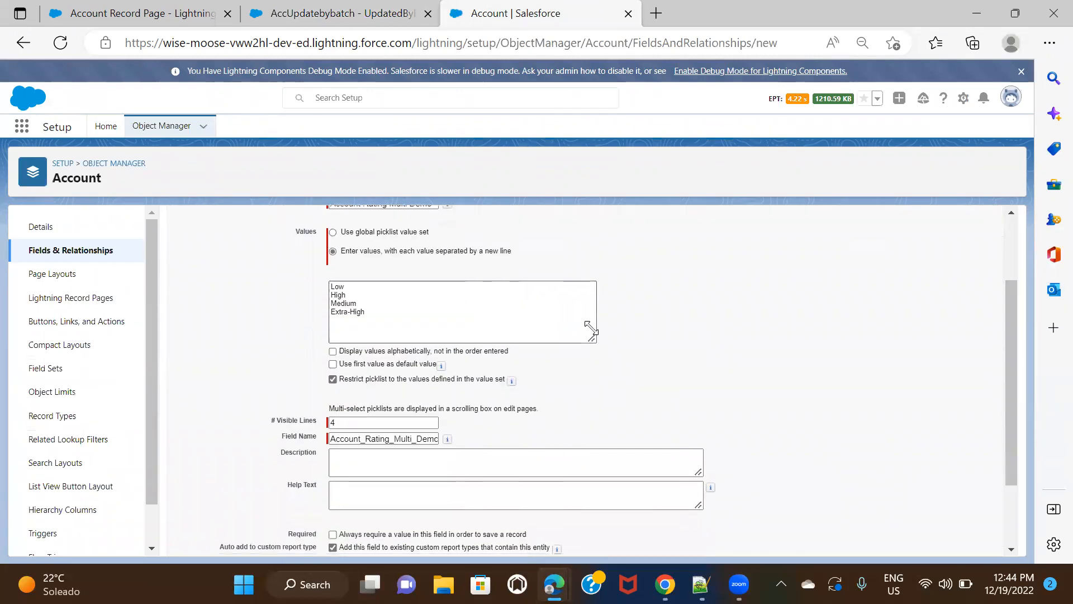
{"action": "scroll", "coordinate": [591, 328], "scroll_direction": "down", "scroll_amount": 2}
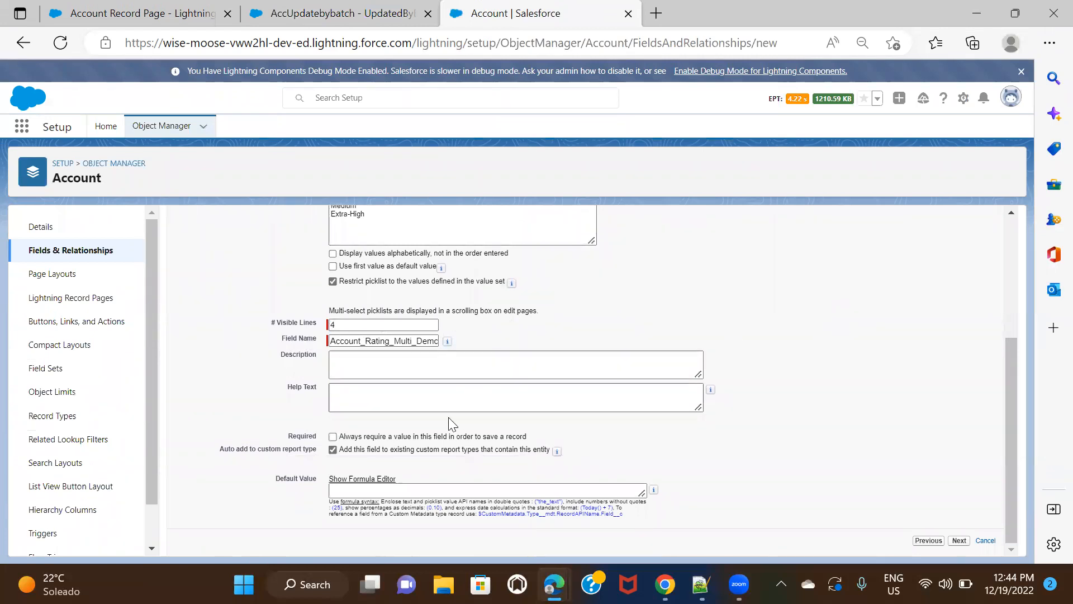
{"action": "scroll", "coordinate": [799, 409], "scroll_direction": "up", "scroll_amount": 4}
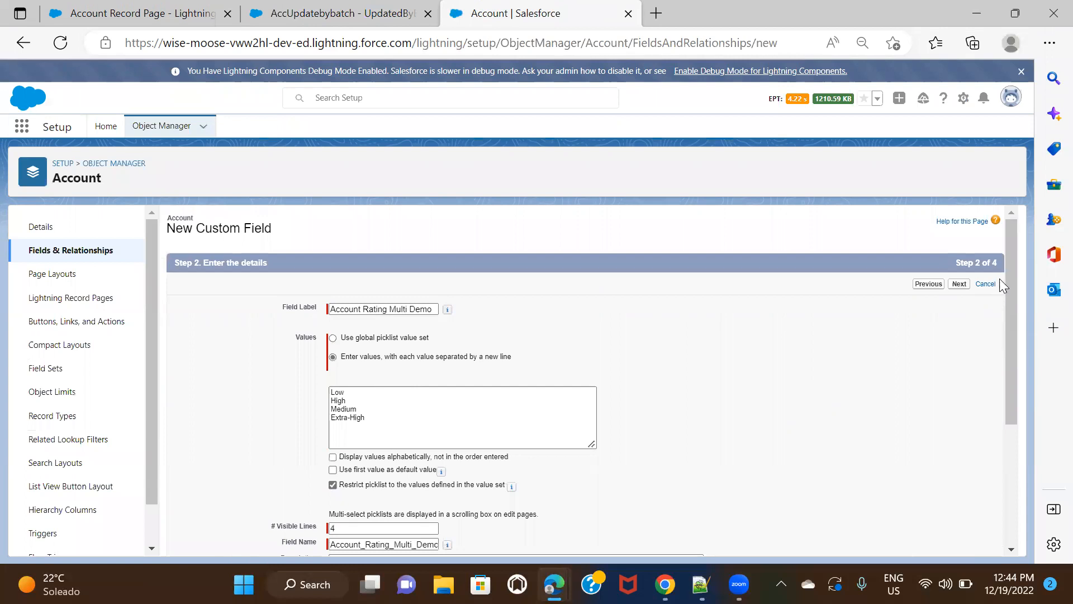
{"action": "left_click", "coordinate": [962, 284]}
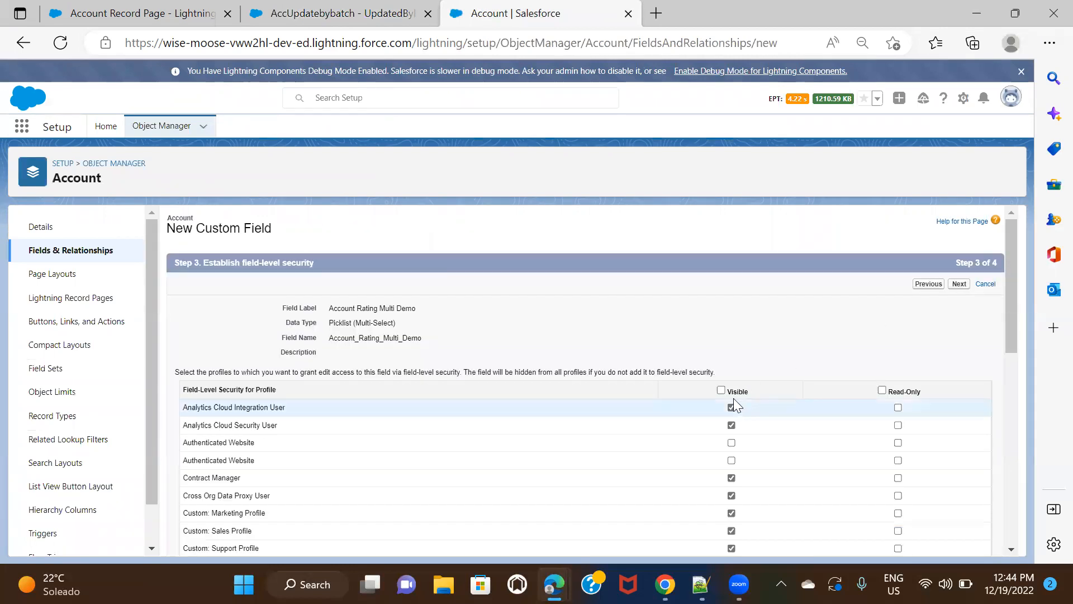
{"action": "left_click", "coordinate": [722, 391]}
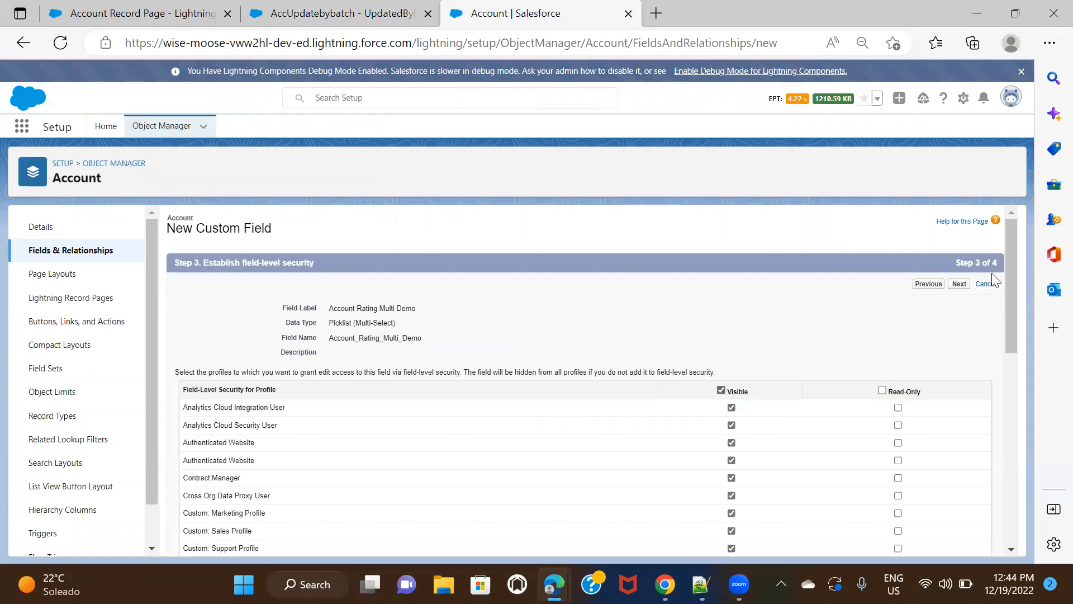
{"action": "left_click", "coordinate": [954, 285]}
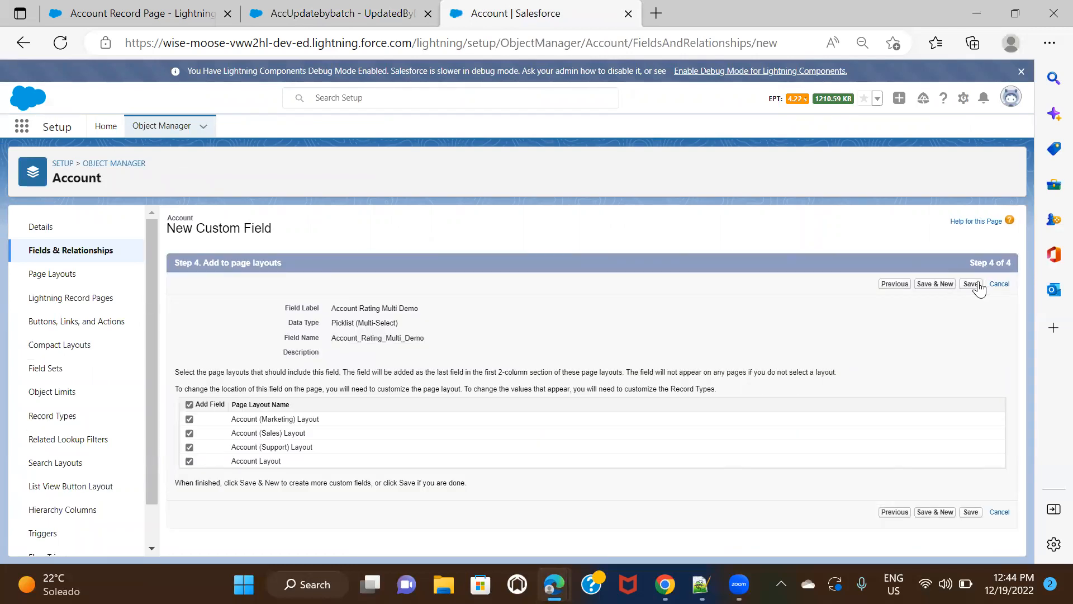
{"action": "left_click", "coordinate": [976, 284]}
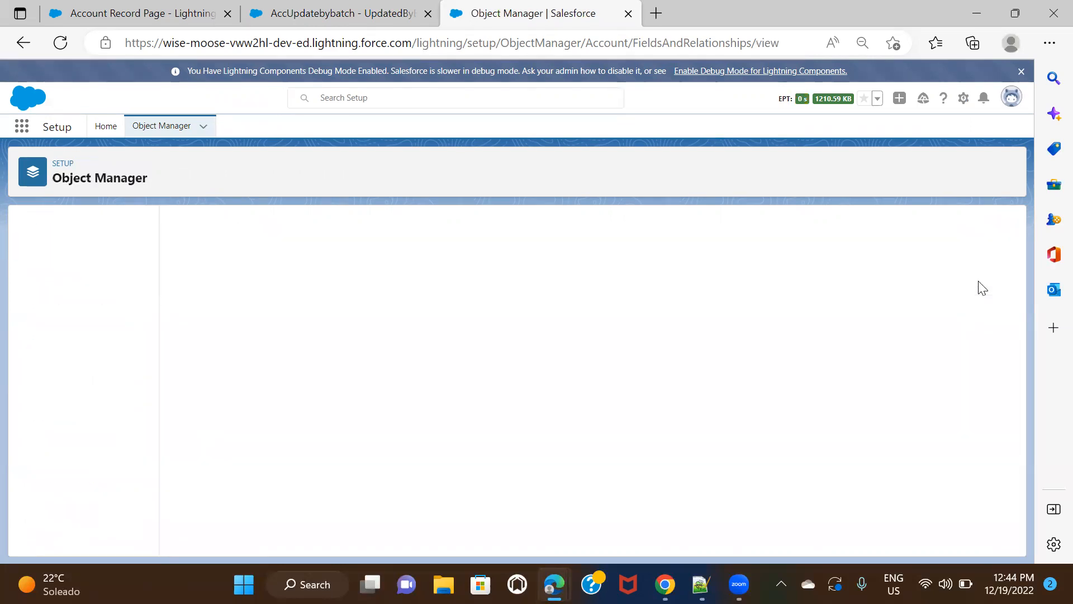
- Reload the Account Record Page builder, place Account Rating Multi Demo between Account Number and Account Rating in Account Basic Info, and save
{"action": "left_click", "coordinate": [134, 6]}
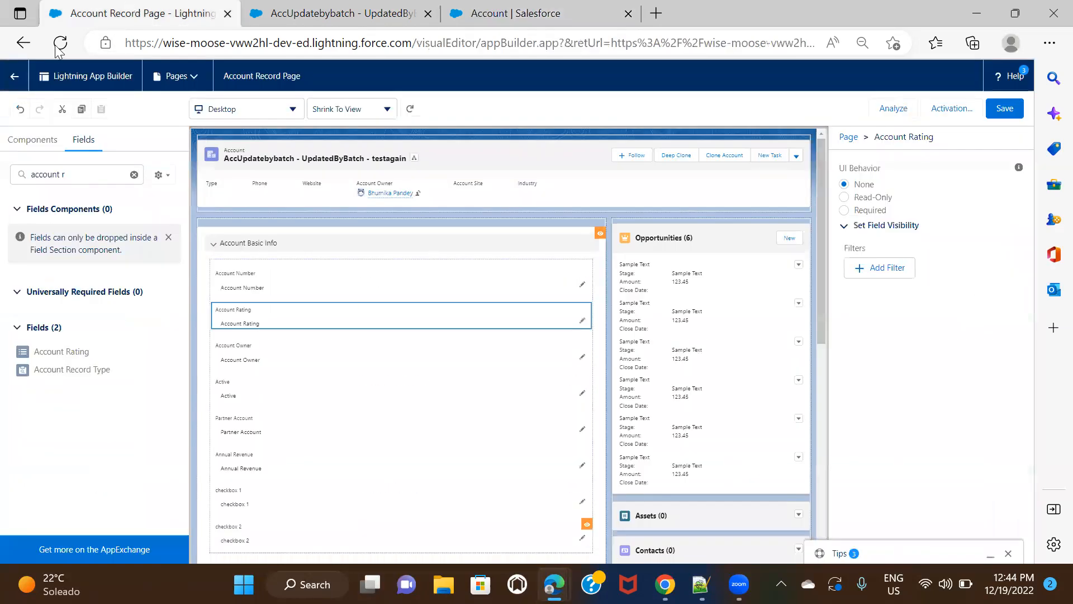
{"action": "left_click", "coordinate": [61, 43]}
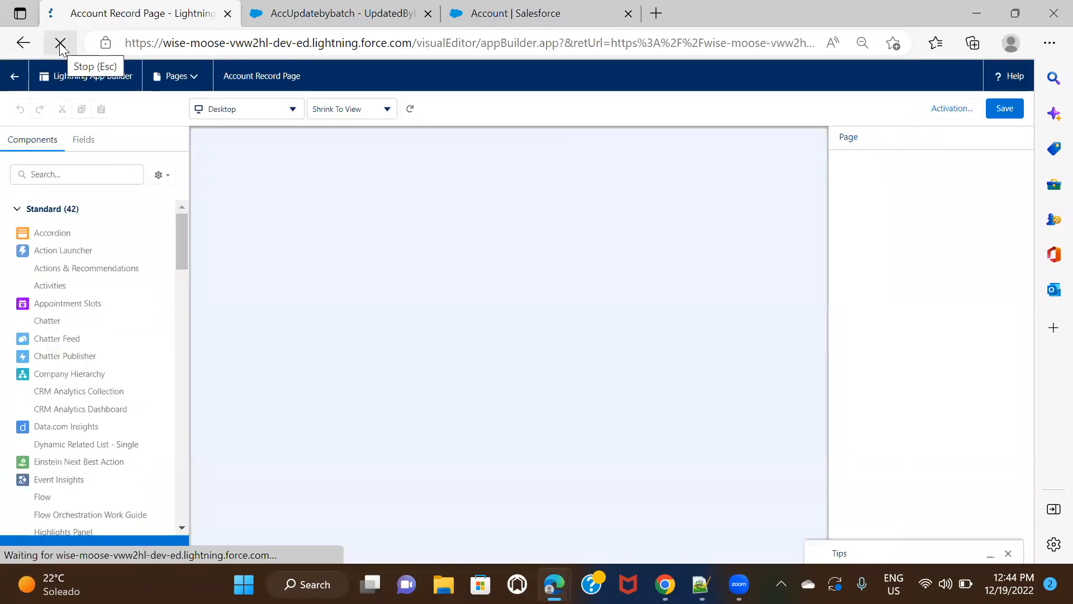
{"action": "left_click", "coordinate": [83, 139]}
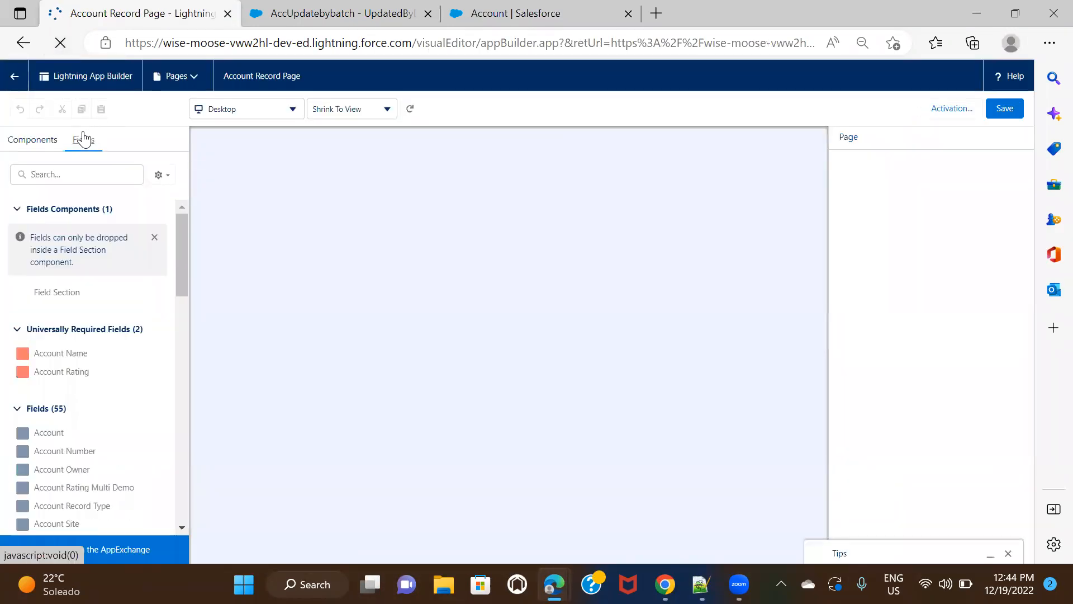
{"action": "left_click", "coordinate": [93, 168]}
{"action": "type", "text": "acc"}
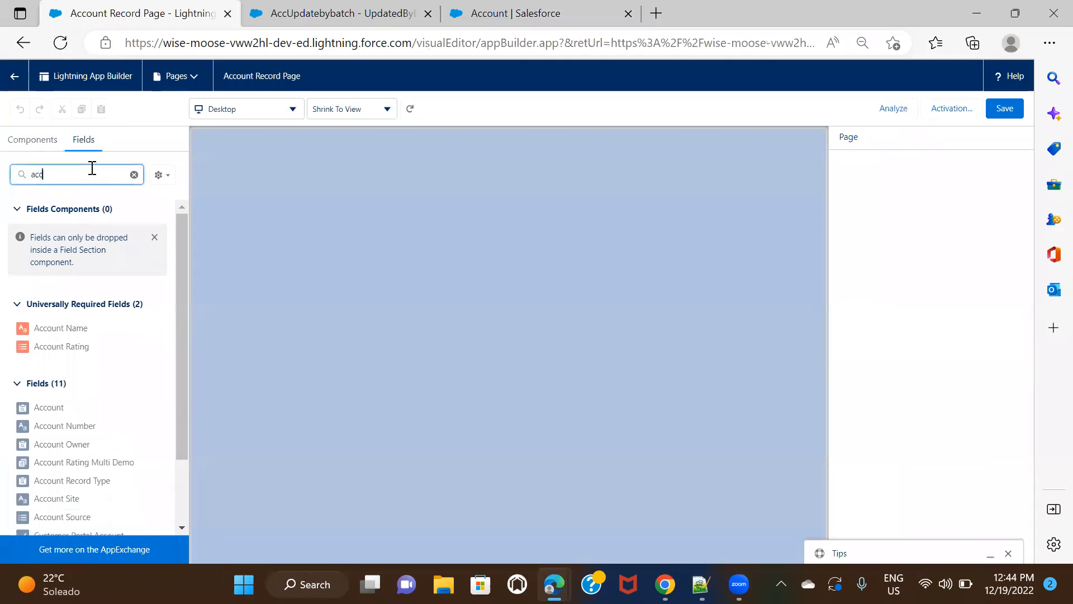
{"action": "type", "text": "ount"}
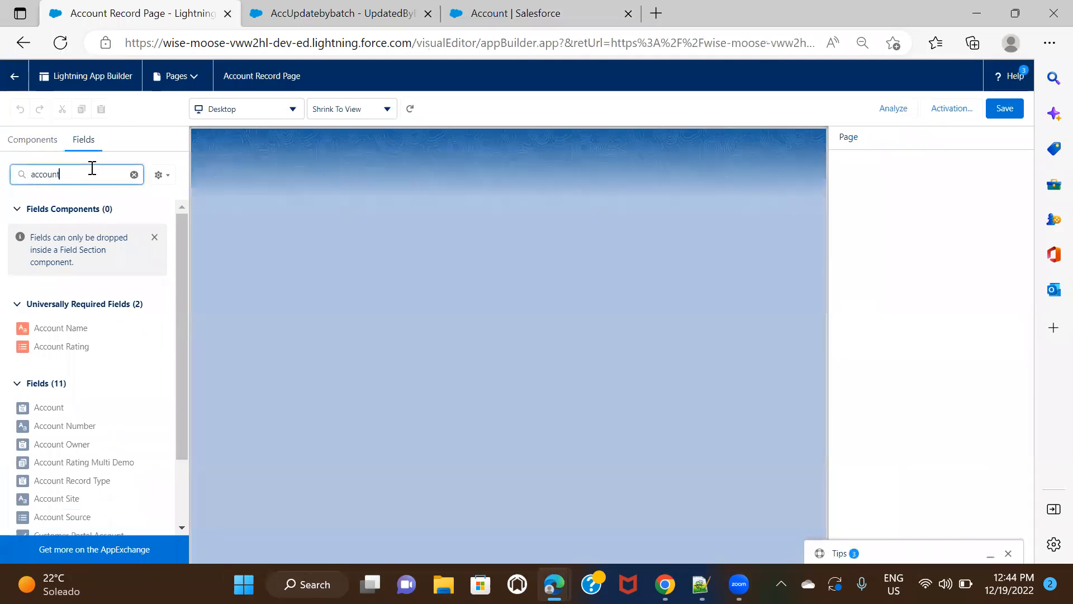
{"action": "type", "text": " r"}
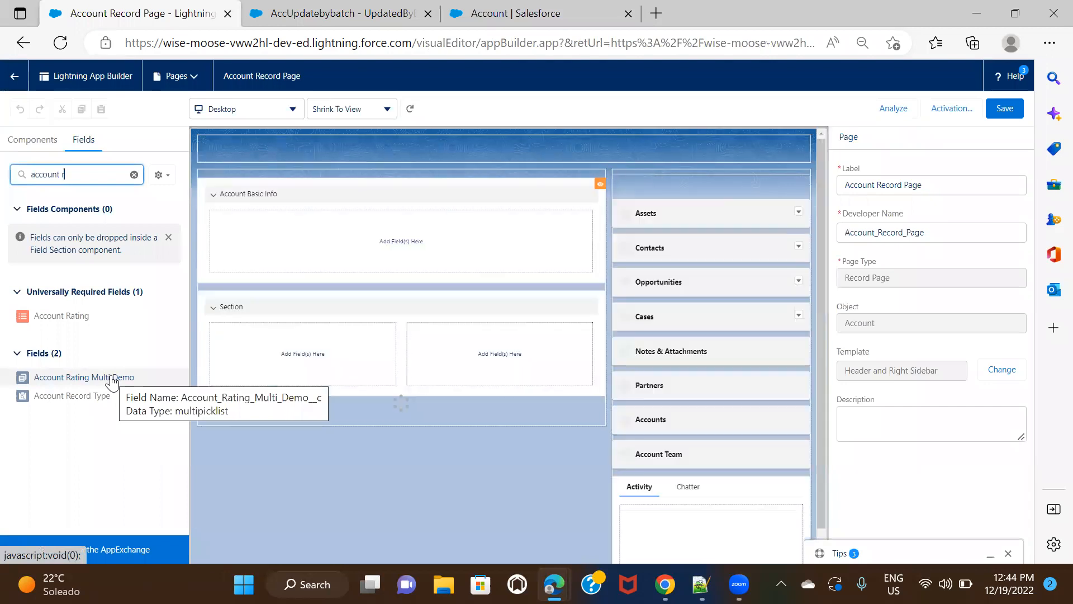
{"action": "left_click_drag", "start_coordinate": [112, 380], "coordinate": [328, 297]}
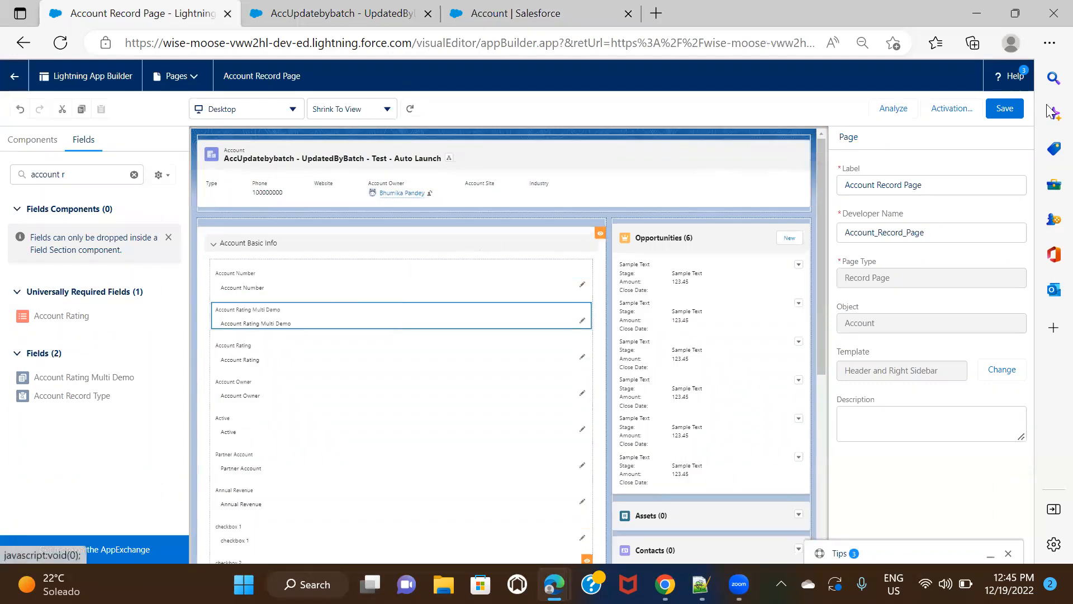
{"action": "left_click", "coordinate": [1004, 108]}
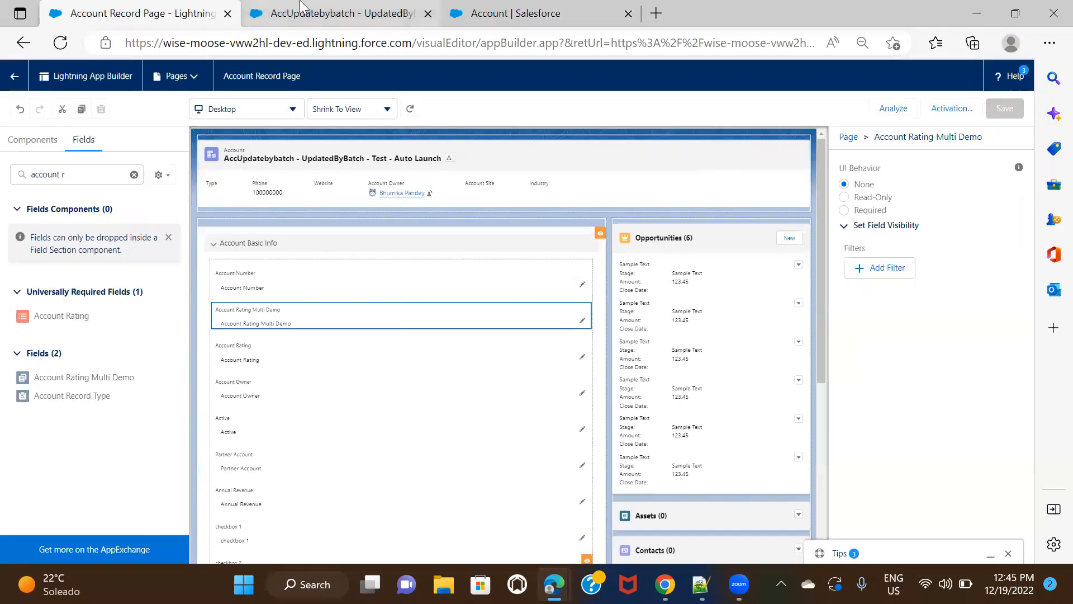
- Switch to the open account record and reload it with the cache emptied
{"action": "left_click", "coordinate": [301, 4]}
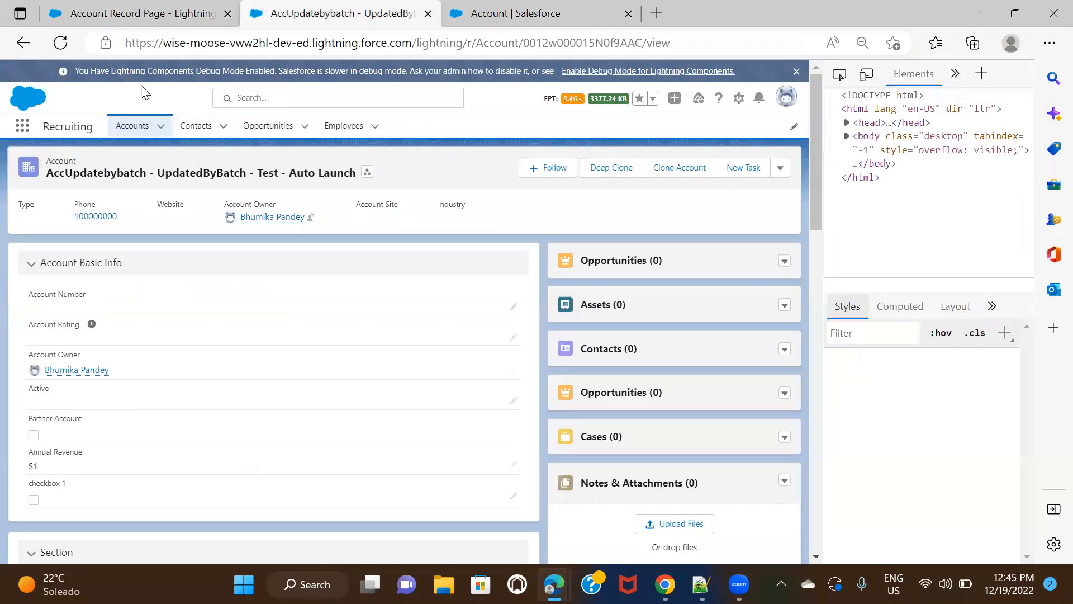
{"action": "right_click", "coordinate": [60, 43]}
{"action": "left_click", "coordinate": [134, 124]}
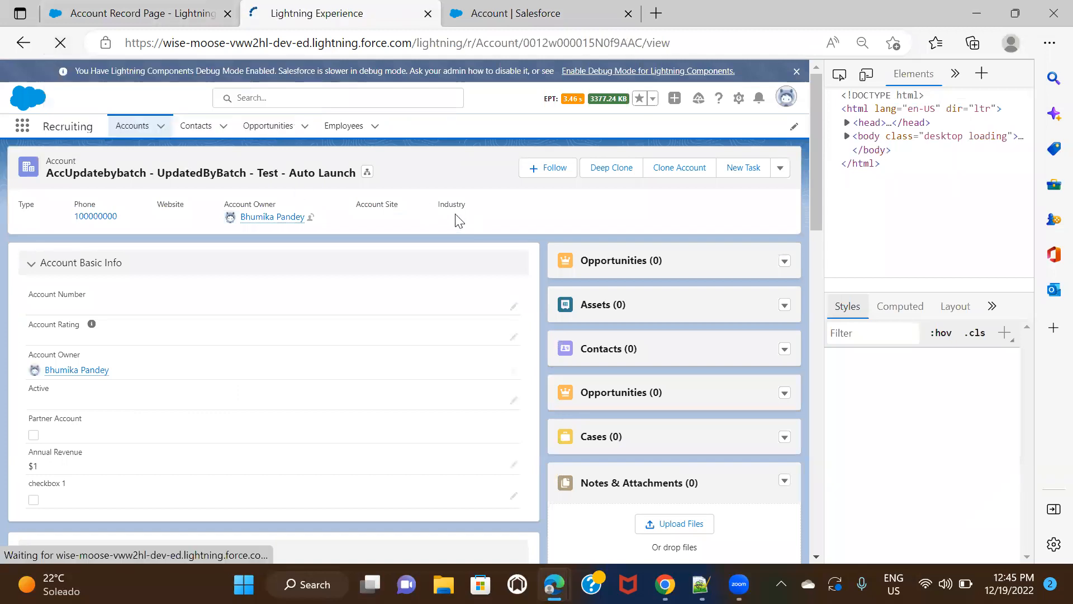
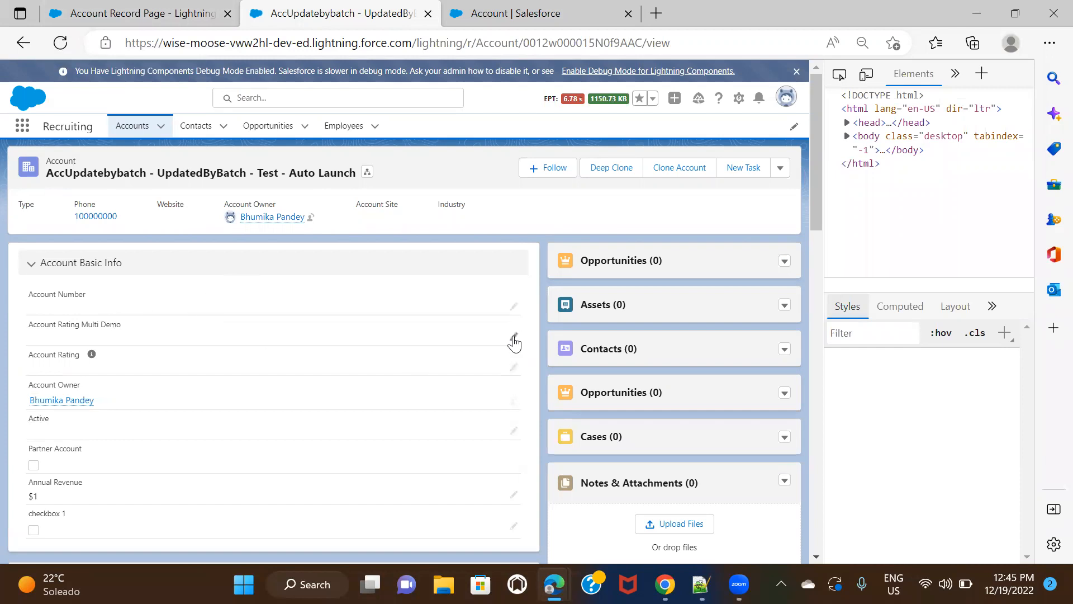
- Edit the account record from Account Rating Multi Demo, enter the account number, and check the multi-select field's available values
{"action": "left_click", "coordinate": [513, 336]}
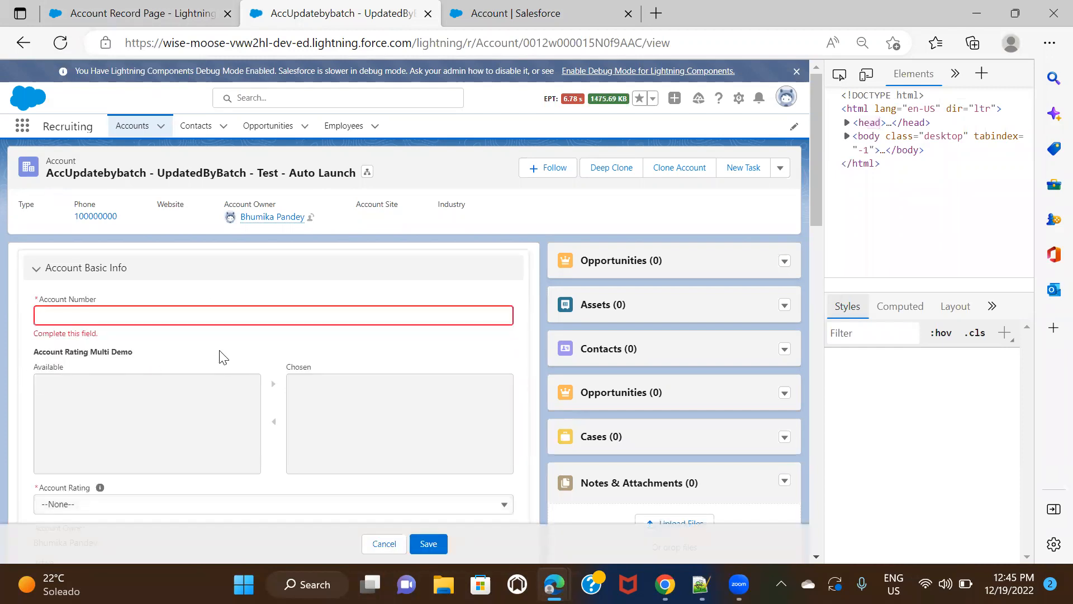
{"action": "scroll", "coordinate": [218, 354], "scroll_direction": "down", "scroll_amount": 1}
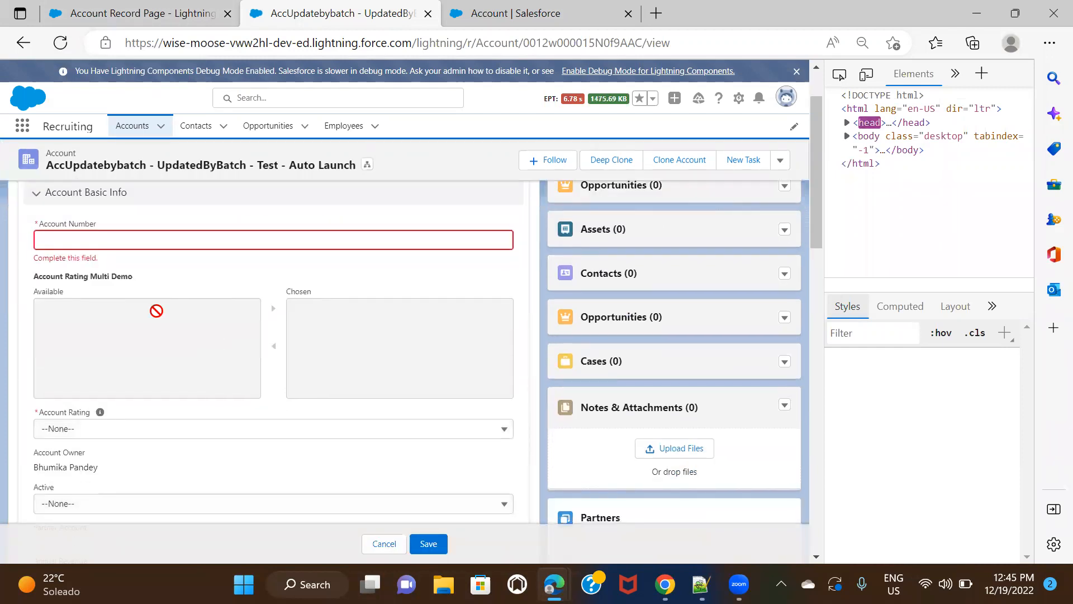
{"action": "left_click", "coordinate": [188, 245]}
{"action": "type", "text": "u67576567"}
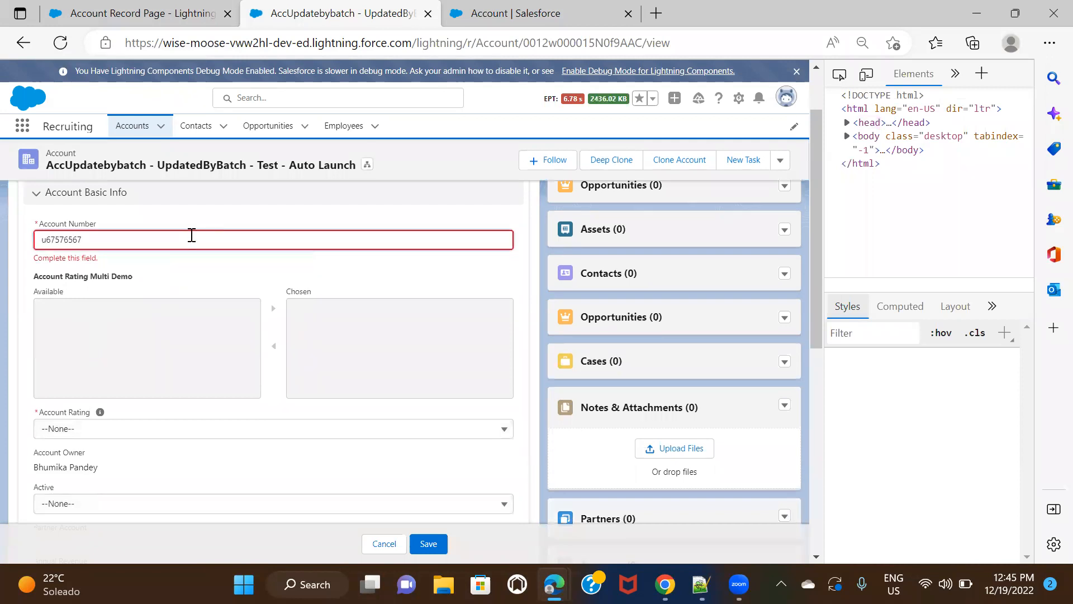
{"action": "left_click", "coordinate": [211, 279]}
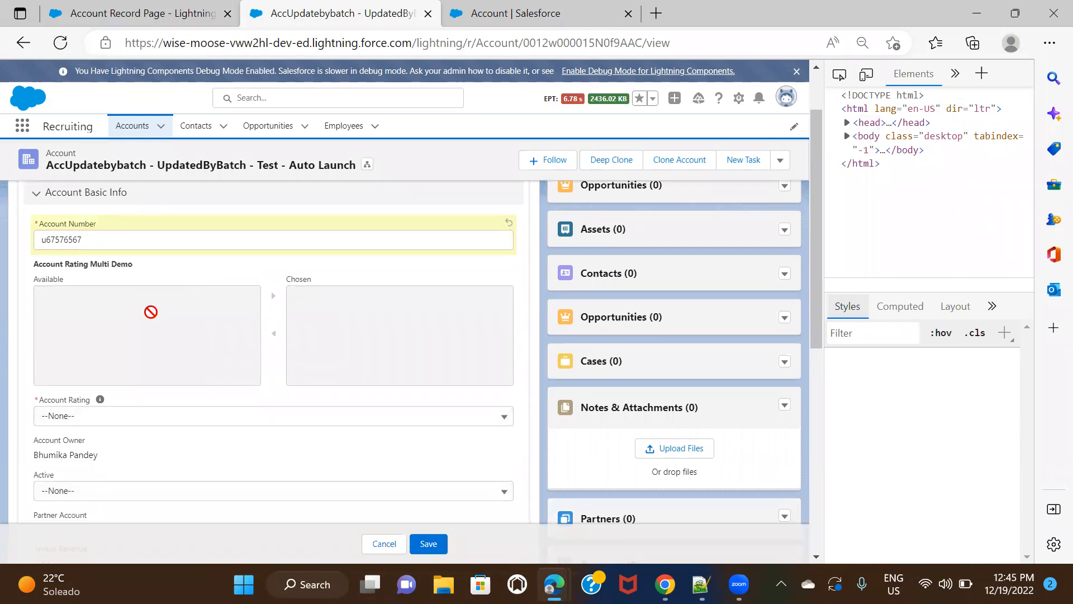
{"action": "scroll", "coordinate": [151, 312], "scroll_direction": "up", "scroll_amount": 3}
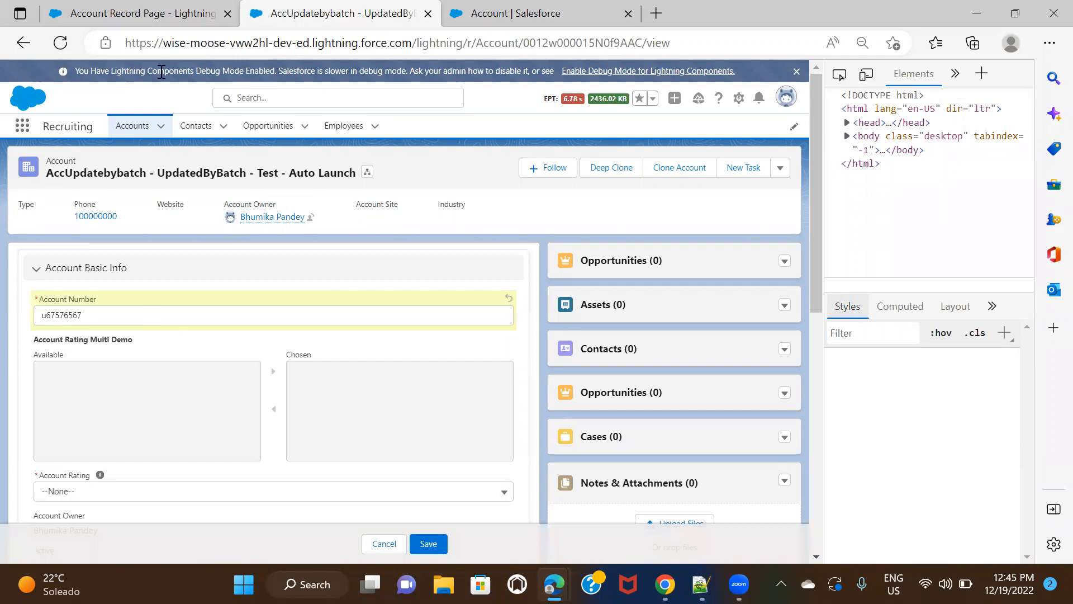
- Reload the open account record, discarding the unsaved edits
{"action": "left_click", "coordinate": [140, 13]}
{"action": "left_click", "coordinate": [459, 8]}
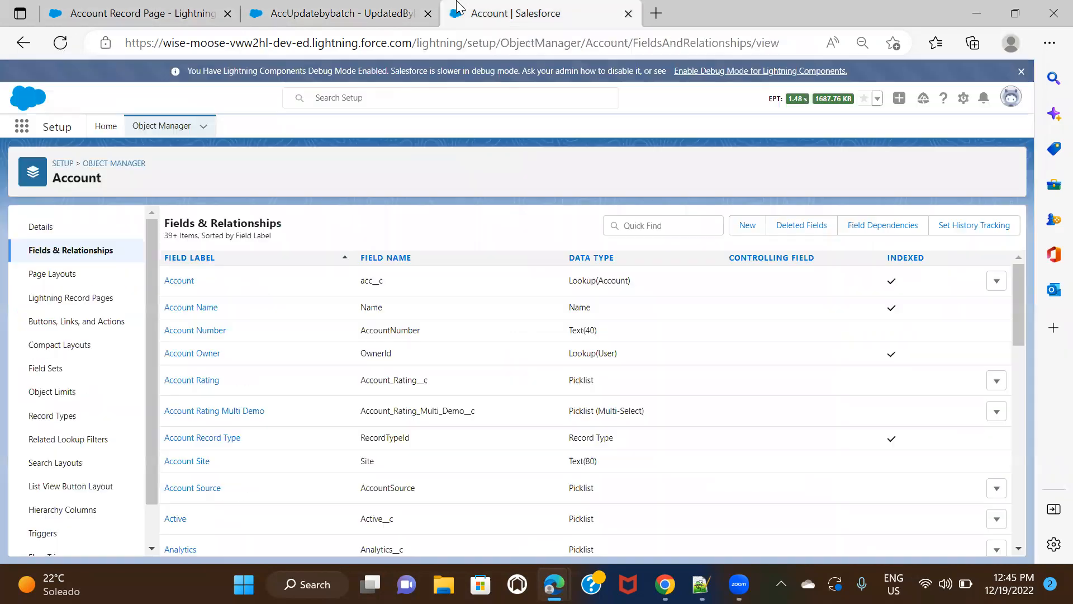
{"action": "left_click", "coordinate": [312, 10]}
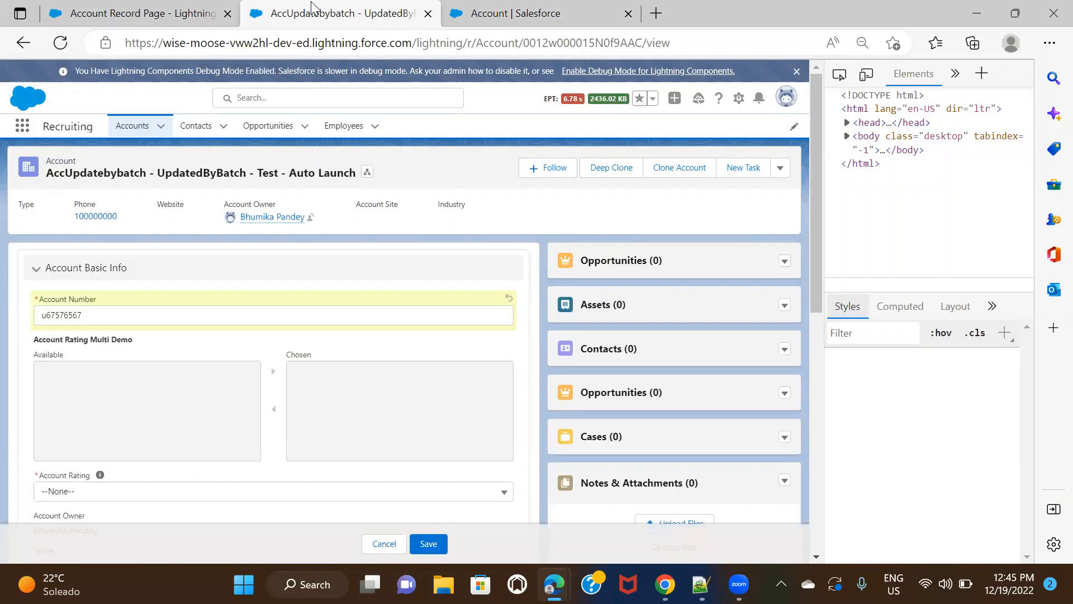
{"action": "left_click", "coordinate": [61, 42]}
{"action": "left_click", "coordinate": [596, 168]}
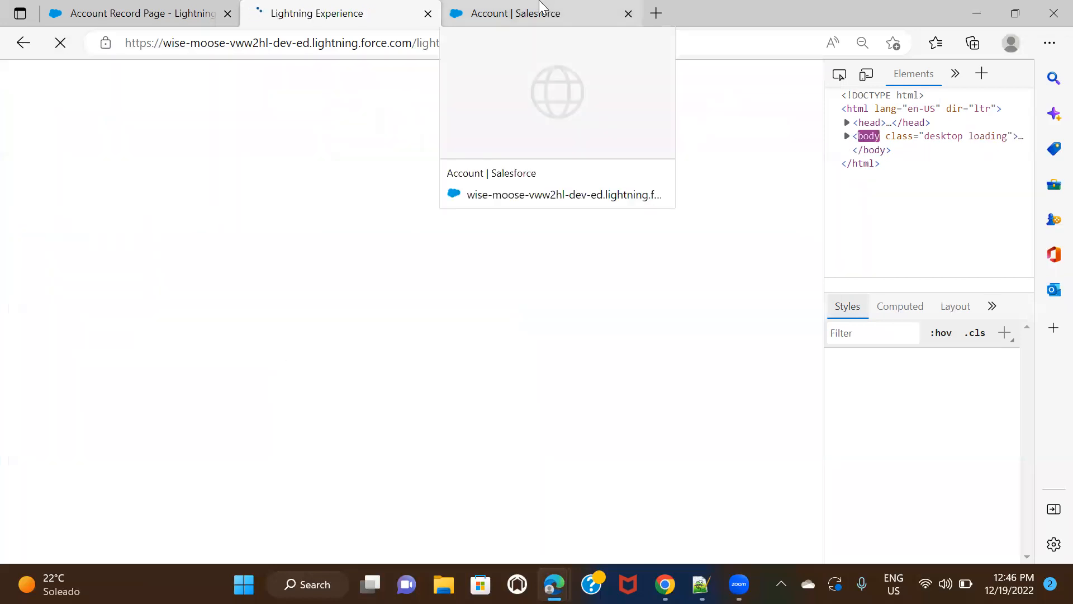
- Open the Account Rating Multi Demo field definition in Account setup and review its picklist options and values
{"action": "left_click", "coordinate": [539, 8]}
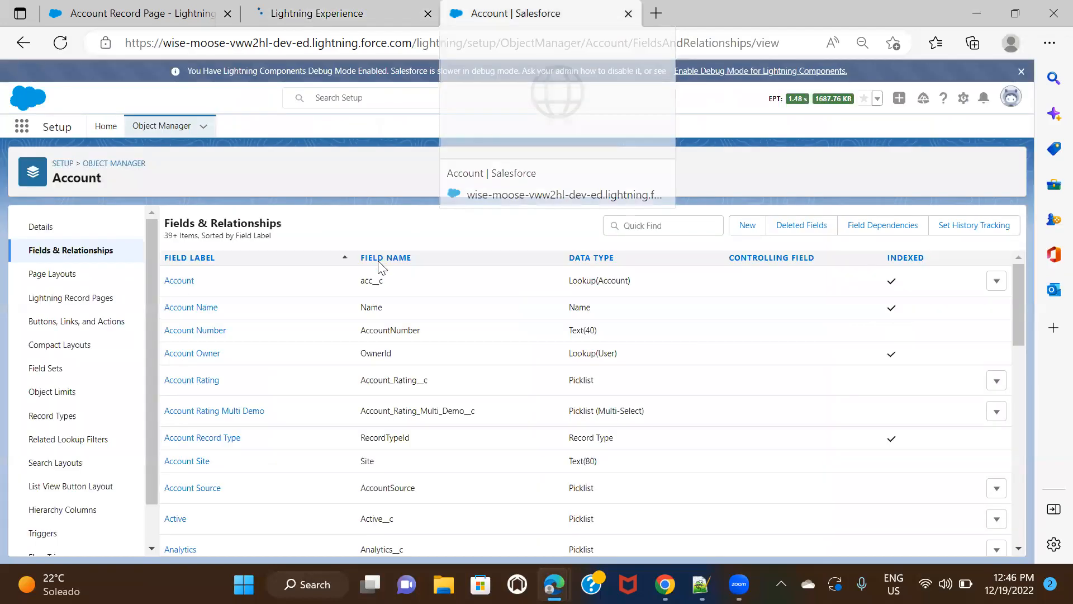
{"action": "left_click", "coordinate": [230, 413]}
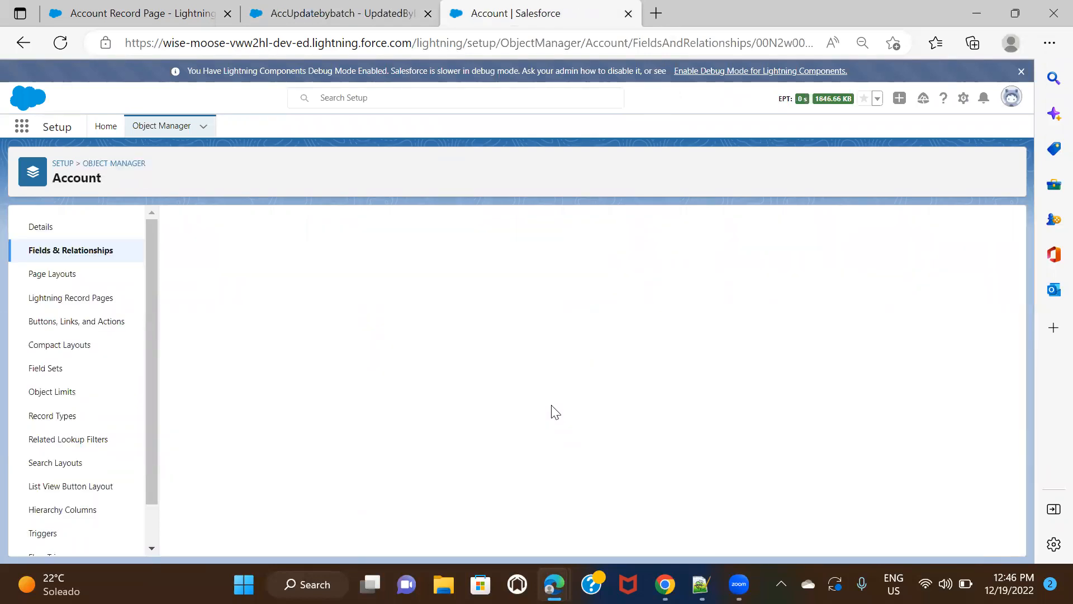
{"action": "scroll", "coordinate": [552, 406], "scroll_direction": "down", "scroll_amount": 4}
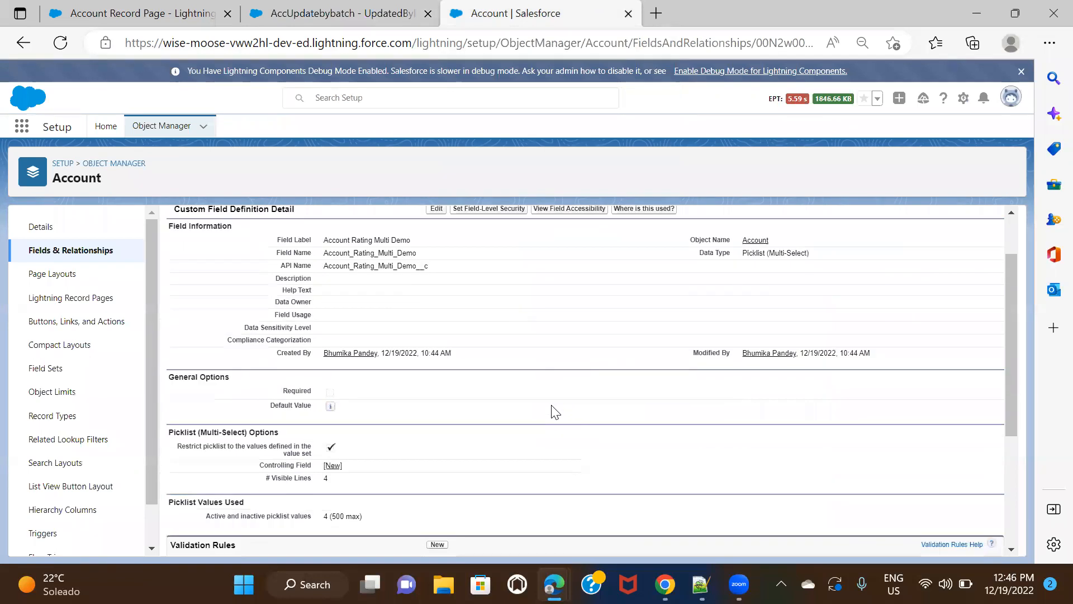
{"action": "scroll", "coordinate": [505, 414], "scroll_direction": "down", "scroll_amount": 1}
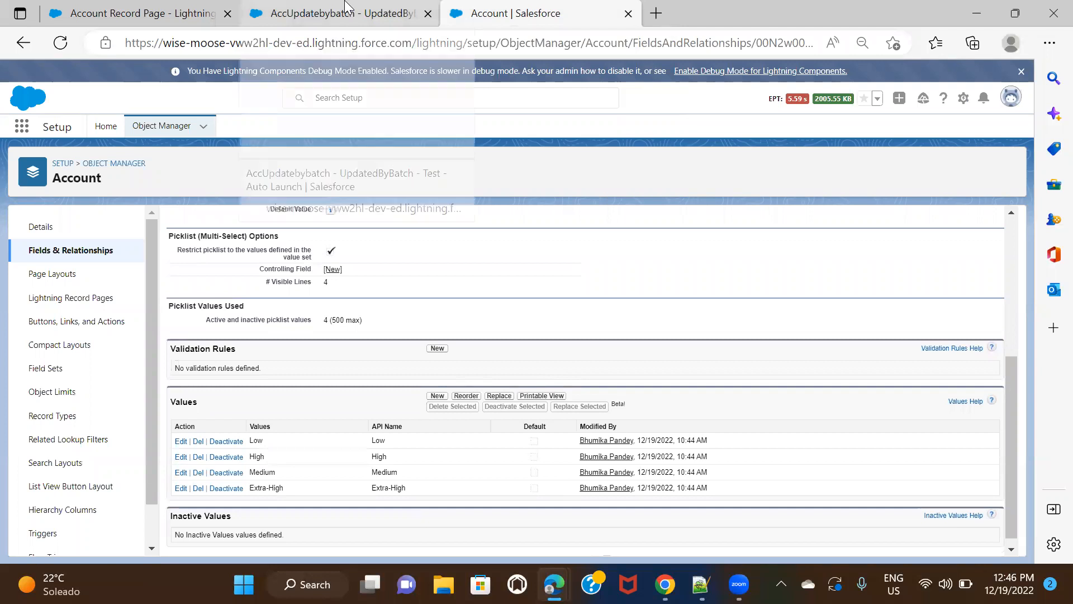
- Check the available Account Rating Multi Demo values in the account record's edit form, and leave it without saving
{"action": "left_click", "coordinate": [351, 16]}
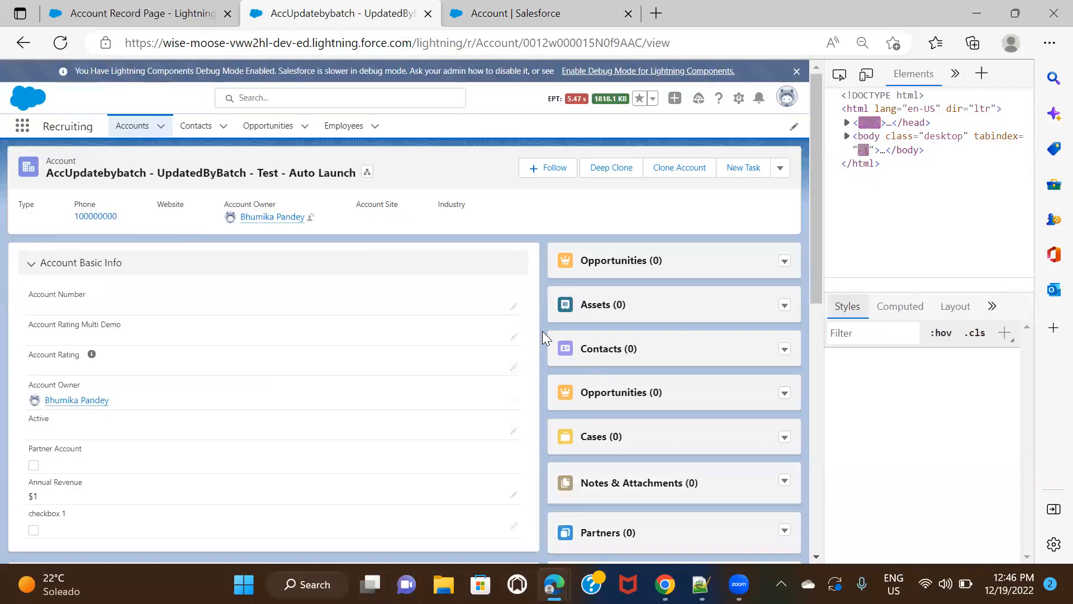
{"action": "left_click", "coordinate": [513, 337]}
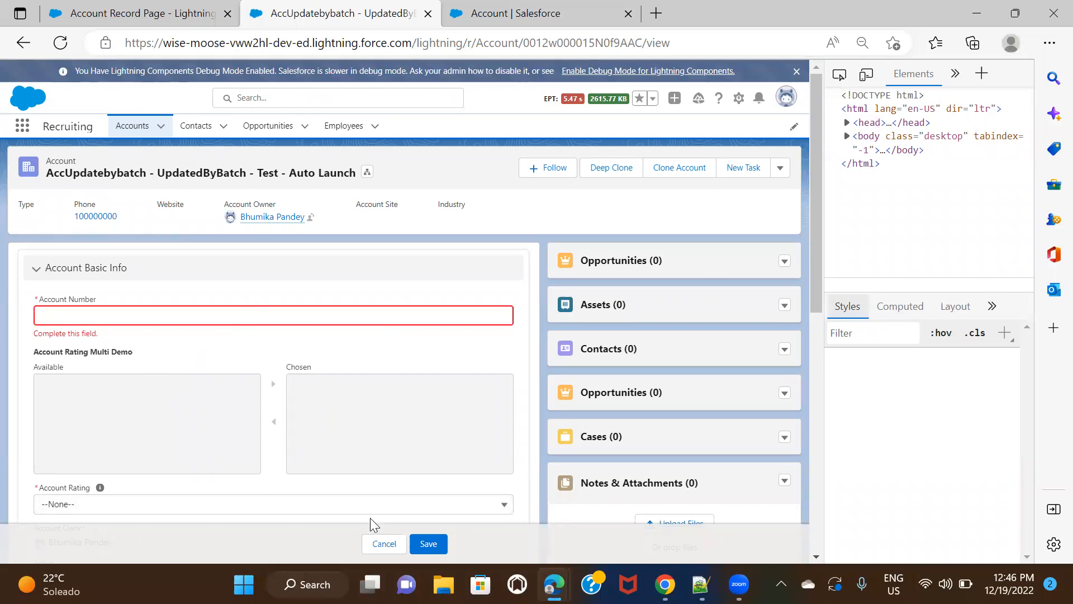
{"action": "left_click", "coordinate": [384, 543]}
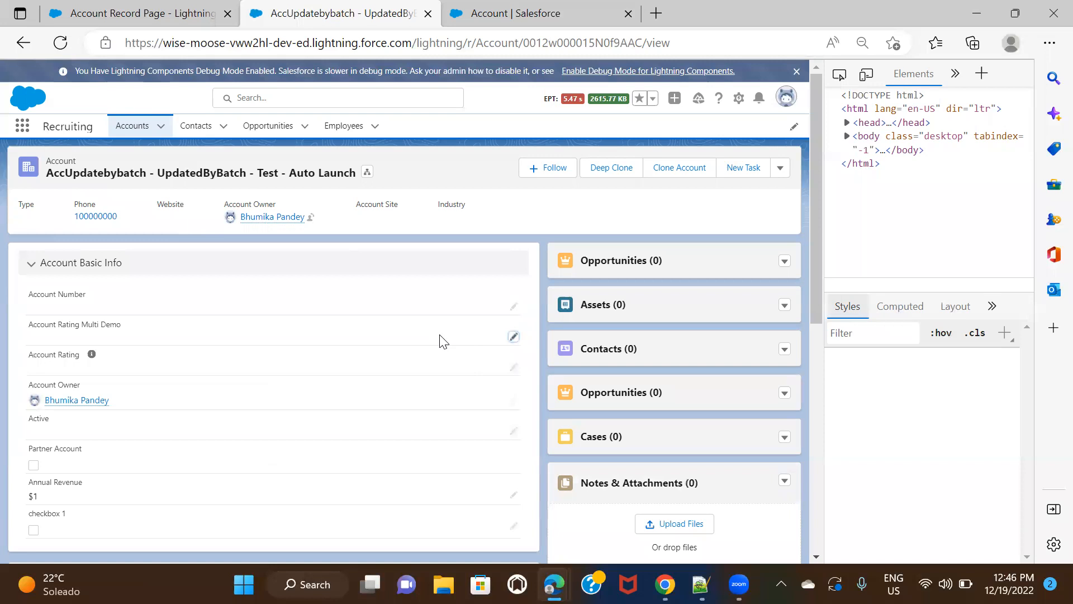
- Return to Object Manager, search for "opp", and open the Opportunity object's Fields & Relationships
{"action": "left_click", "coordinate": [481, 7]}
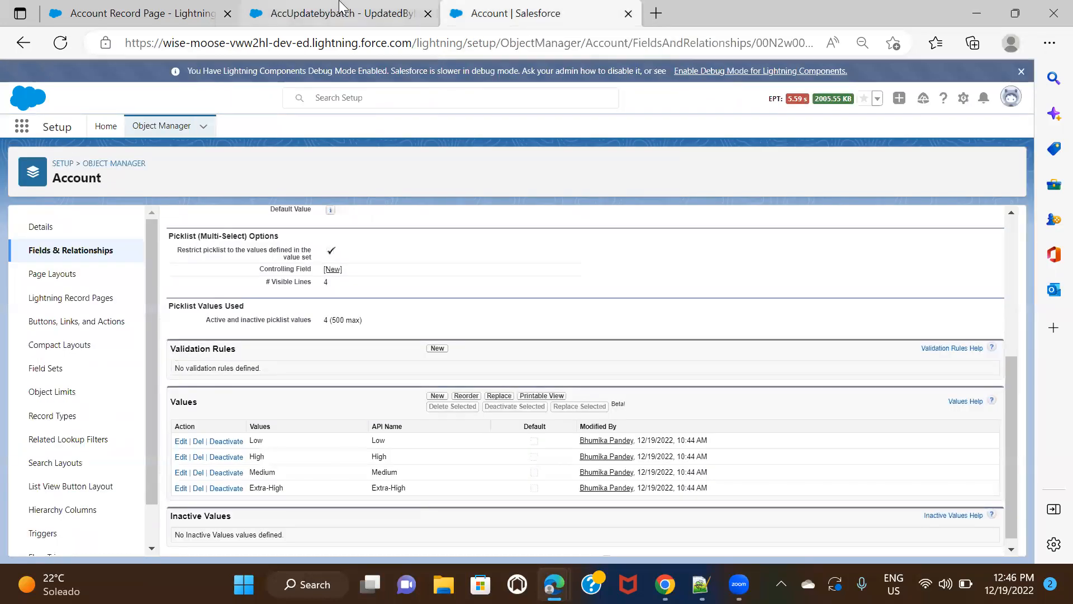
{"action": "left_click", "coordinate": [119, 163]}
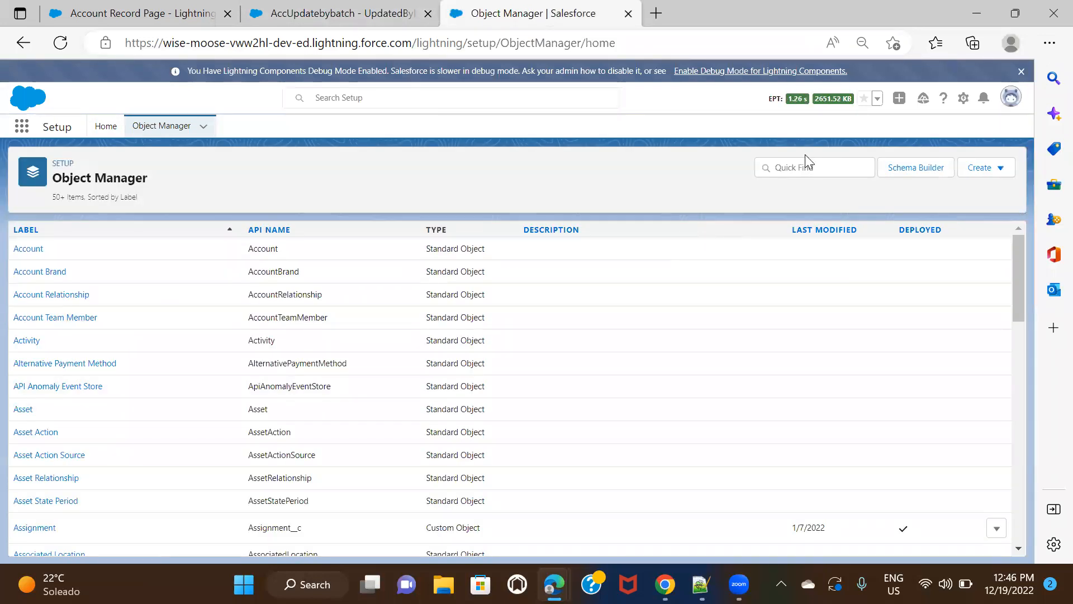
{"action": "left_click", "coordinate": [804, 169]}
{"action": "type", "text": "opp"}
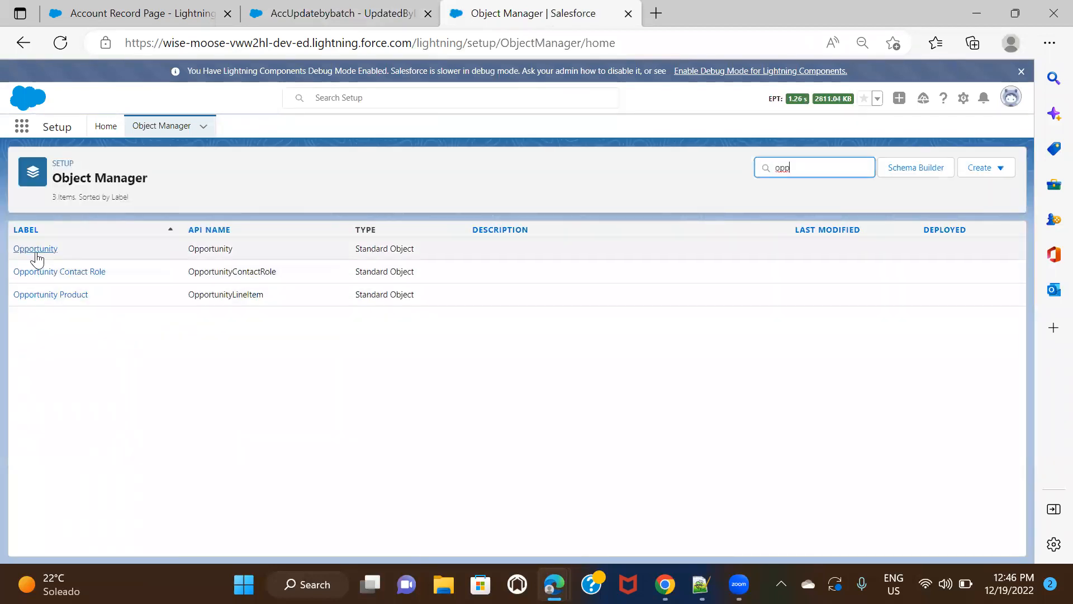
{"action": "left_click", "coordinate": [35, 253]}
{"action": "left_click", "coordinate": [79, 253]}
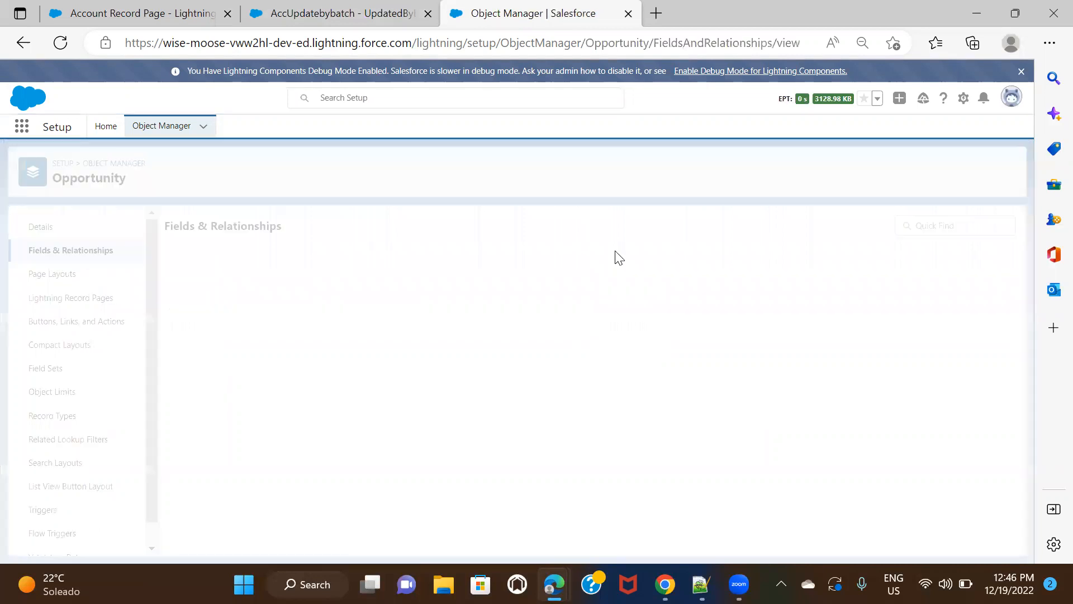
- Start a new custom field on Opportunity with the Picklist (Multi-Select) data type
{"action": "left_click", "coordinate": [745, 225]}
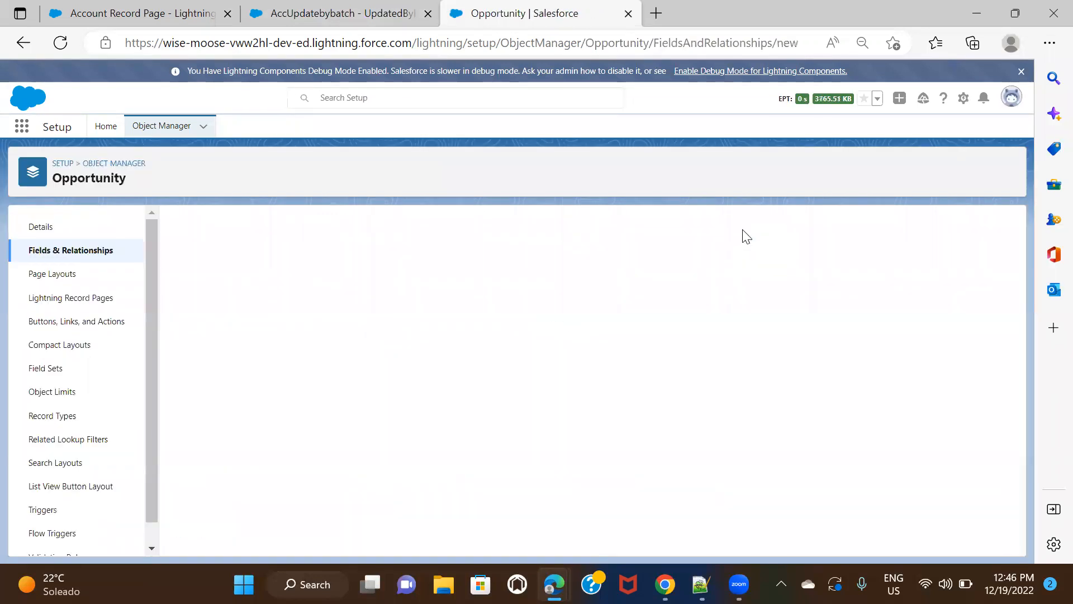
{"action": "scroll", "coordinate": [364, 379], "scroll_direction": "down", "scroll_amount": 5}
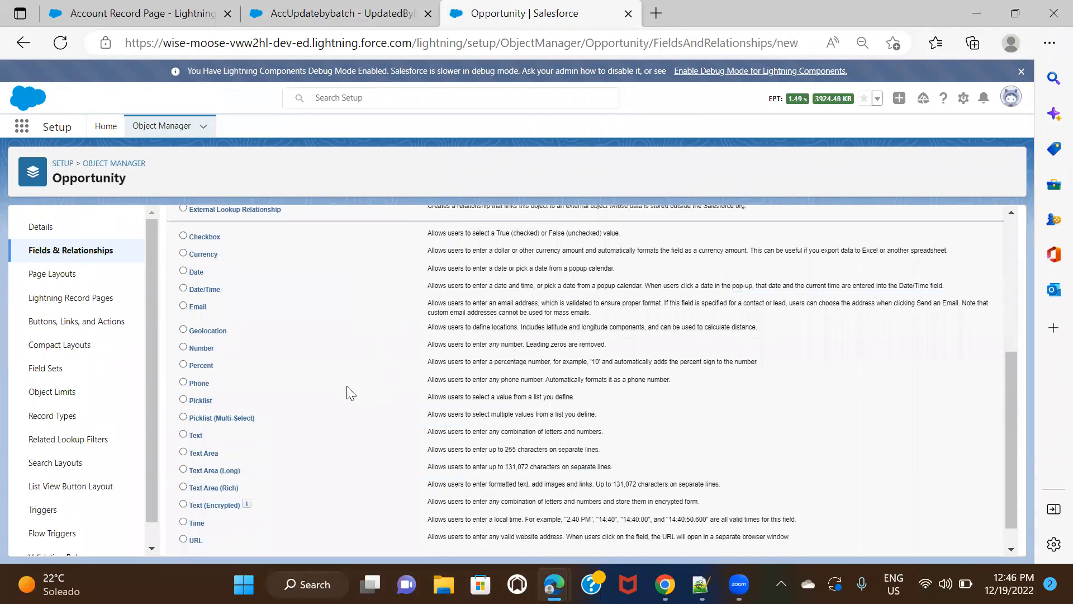
{"action": "left_click", "coordinate": [223, 418]}
{"action": "scroll", "coordinate": [782, 318], "scroll_direction": "up", "scroll_amount": 5}
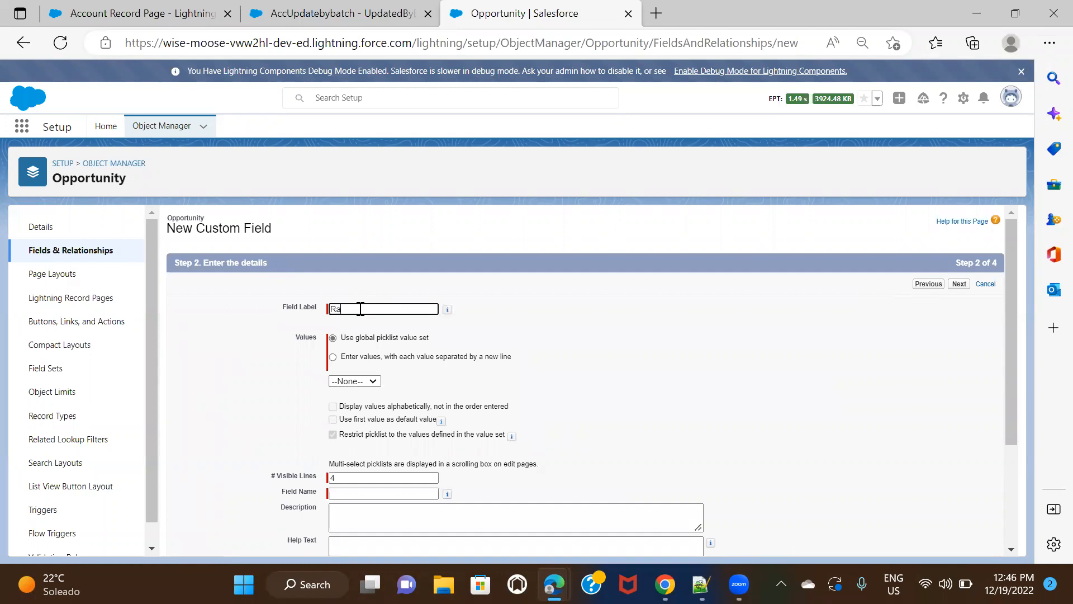
- Label the new multi-select picklist field Opportunity Rating
{"action": "left_click", "coordinate": [333, 309]}
{"action": "type", "text": "Opportuntiy"}
{"action": "double_click", "coordinate": [357, 309]}
{"action": "type", "text": "Opportunity"}
{"action": "left_click", "coordinate": [591, 340]}
- Define the field's own values, one per line: Low, Medium, High and Extra high
{"action": "left_click", "coordinate": [460, 357]}
{"action": "left_click", "coordinate": [368, 400]}
{"action": "type", "text": "Low"}
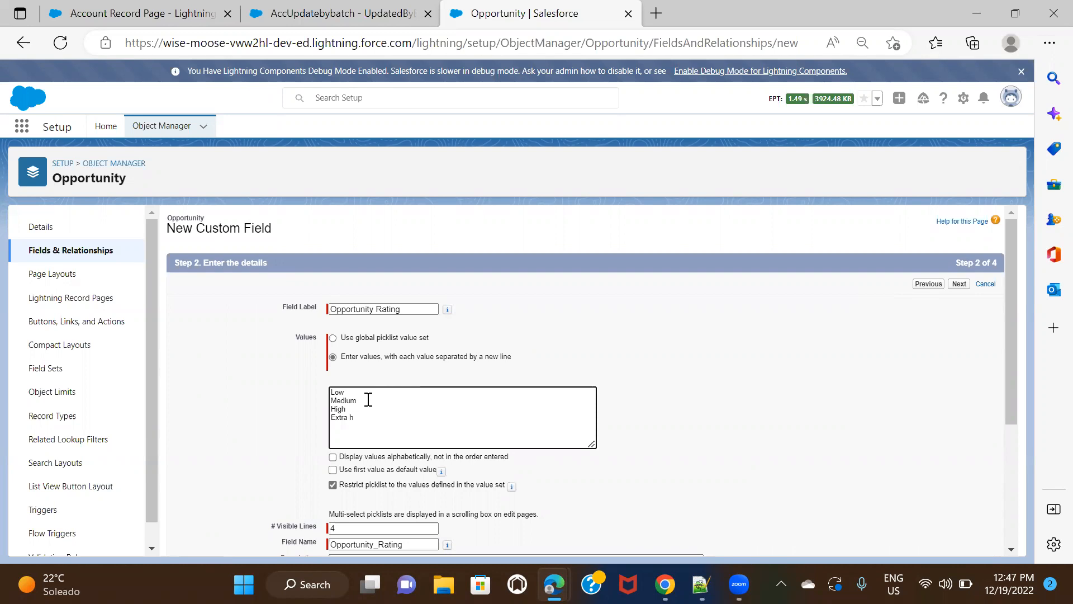
{"action": "left_click", "coordinate": [661, 429]}
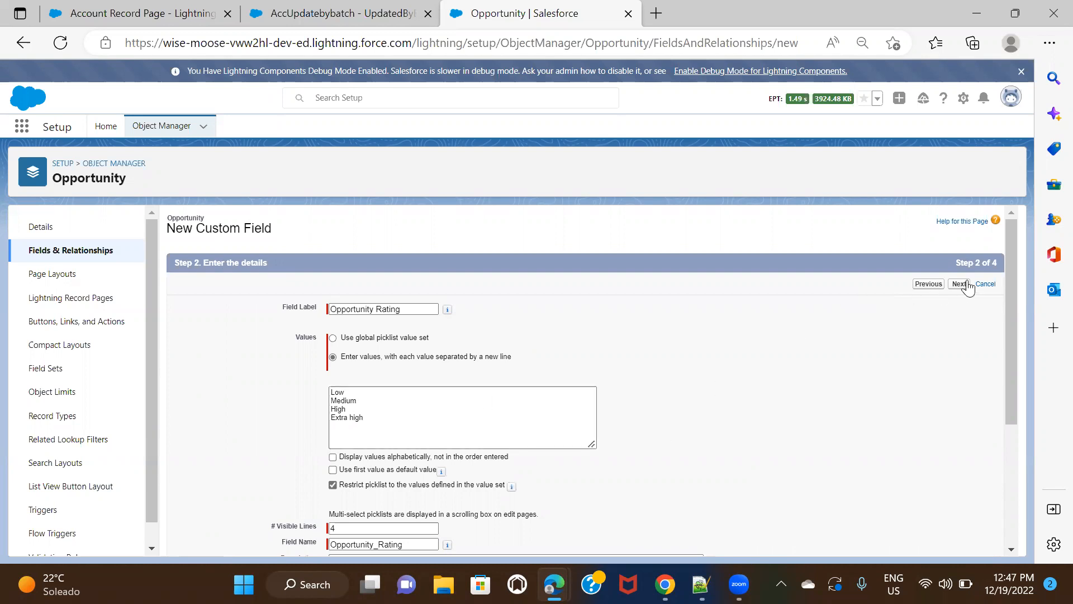
- Accept the default field-level security and page layouts for Opportunity Rating, and save the field
{"action": "scroll", "coordinate": [839, 397], "scroll_direction": "down", "scroll_amount": 2}
{"action": "scroll", "coordinate": [951, 283], "scroll_direction": "up", "scroll_amount": 2}
{"action": "left_click", "coordinate": [964, 284]}
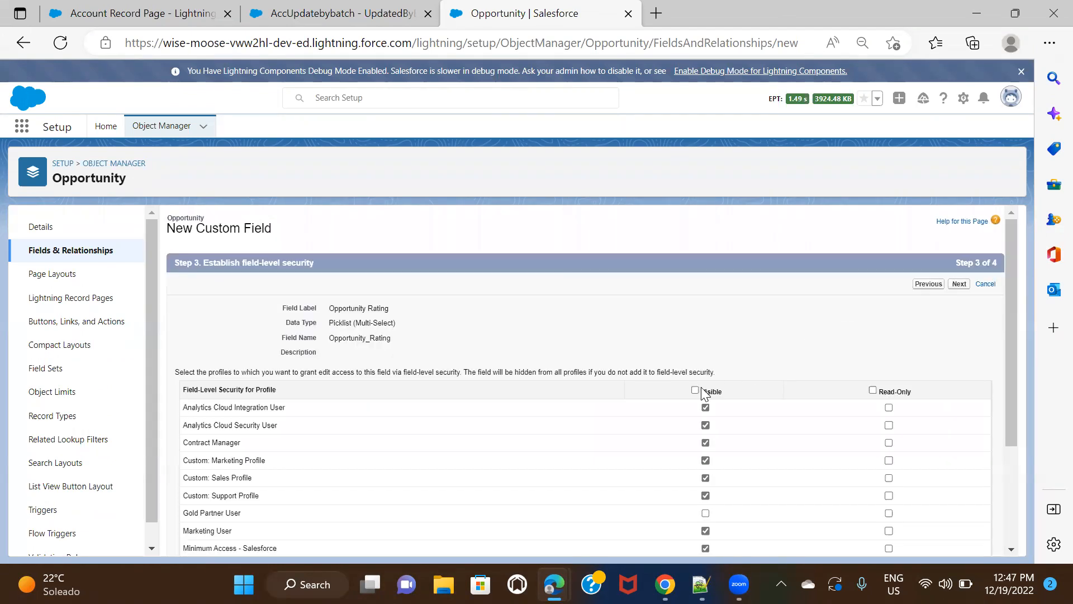
{"action": "left_click", "coordinate": [959, 284]}
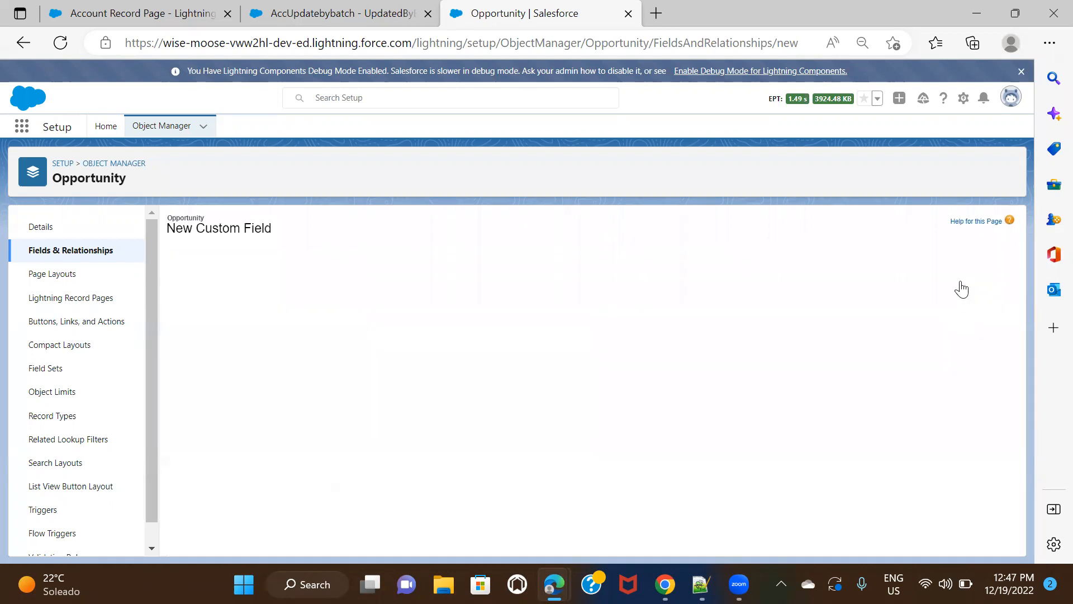
{"action": "left_click", "coordinate": [971, 286]}
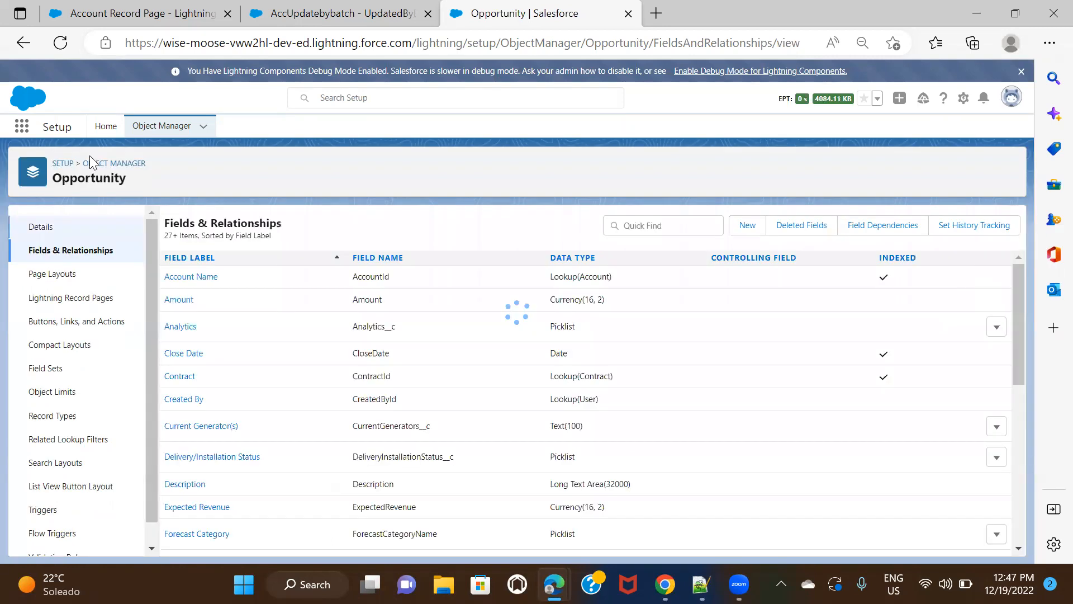
- Find Opportunities in the App Launcher, open it in a new browser tab, and open the Opp By Flow Demo record
{"action": "left_click", "coordinate": [22, 132]}
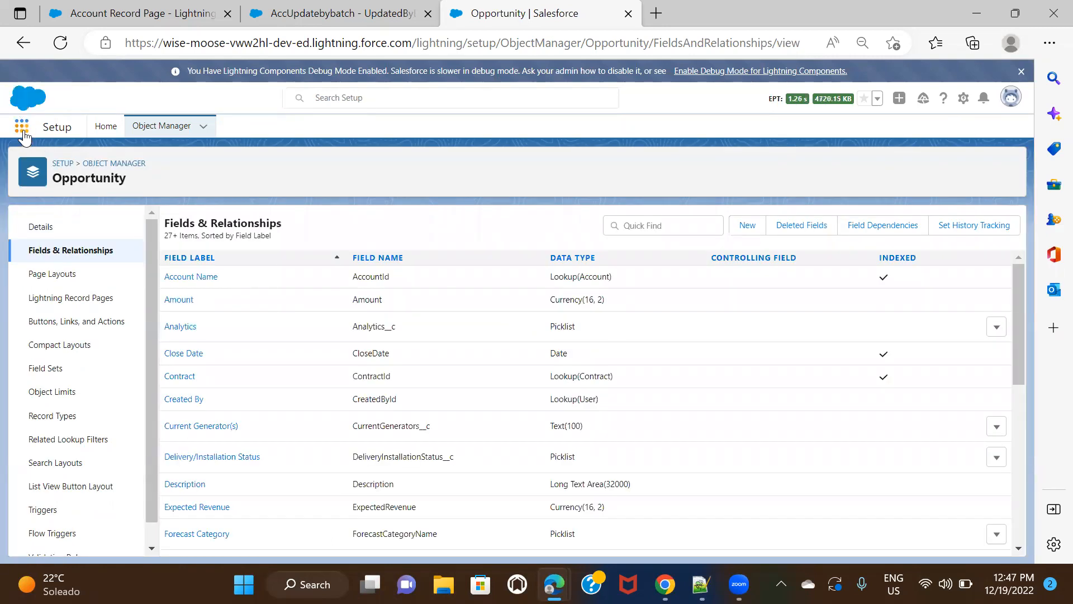
{"action": "type", "text": "opp"}
{"action": "right_click", "coordinate": [62, 249]}
{"action": "left_click", "coordinate": [84, 256]}
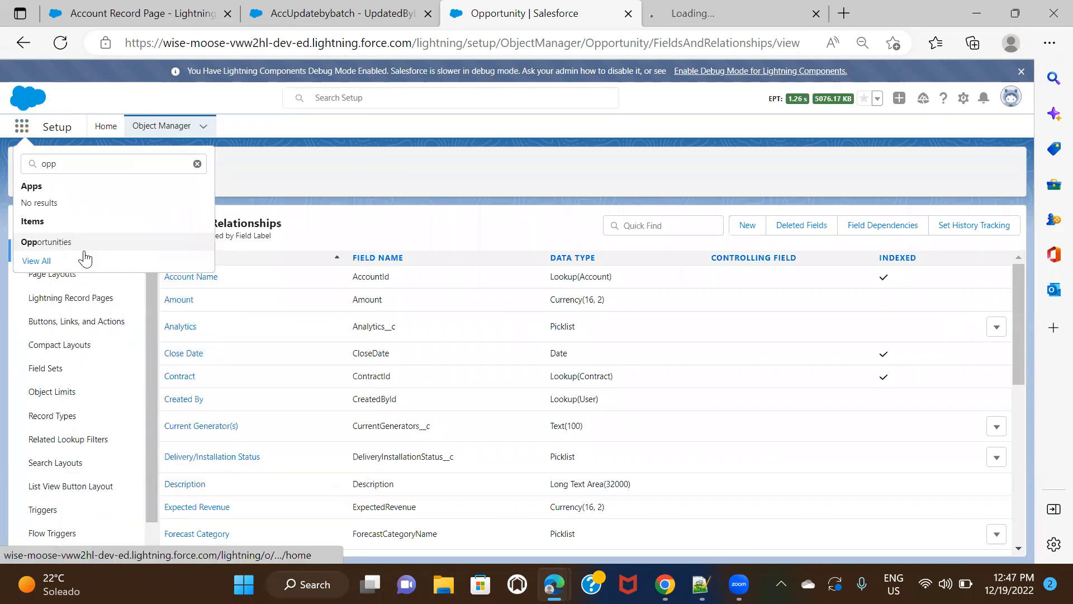
{"action": "left_click", "coordinate": [700, 19]}
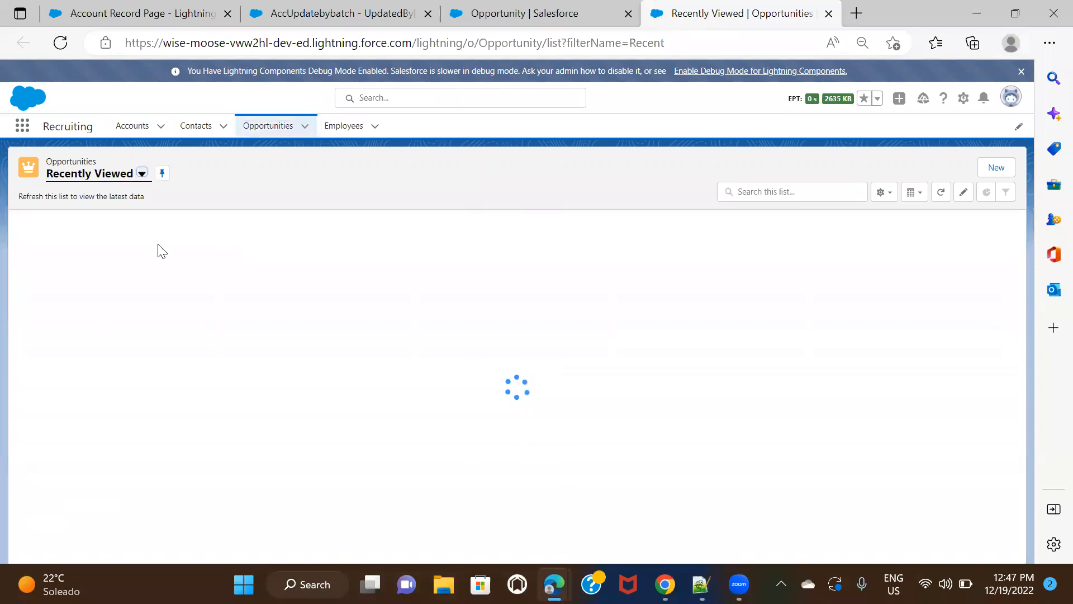
{"action": "left_click", "coordinate": [77, 245]}
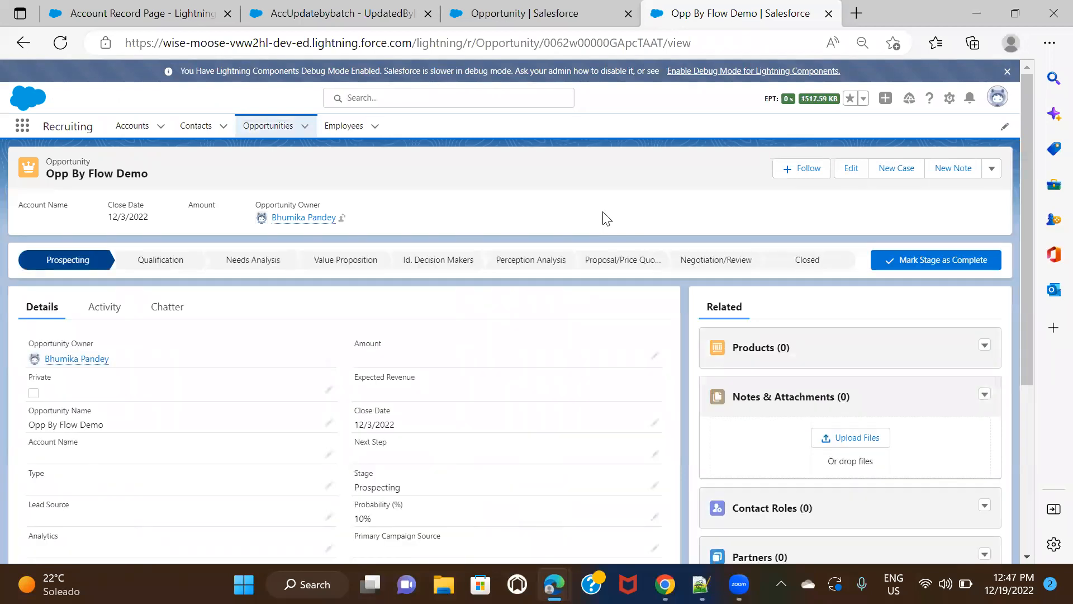
- Find the Opportunity Rating field on the opportunity and check its available values in edit mode
{"action": "key", "text": "ctrl+f"}
{"action": "type", "text": "opportunity r"}
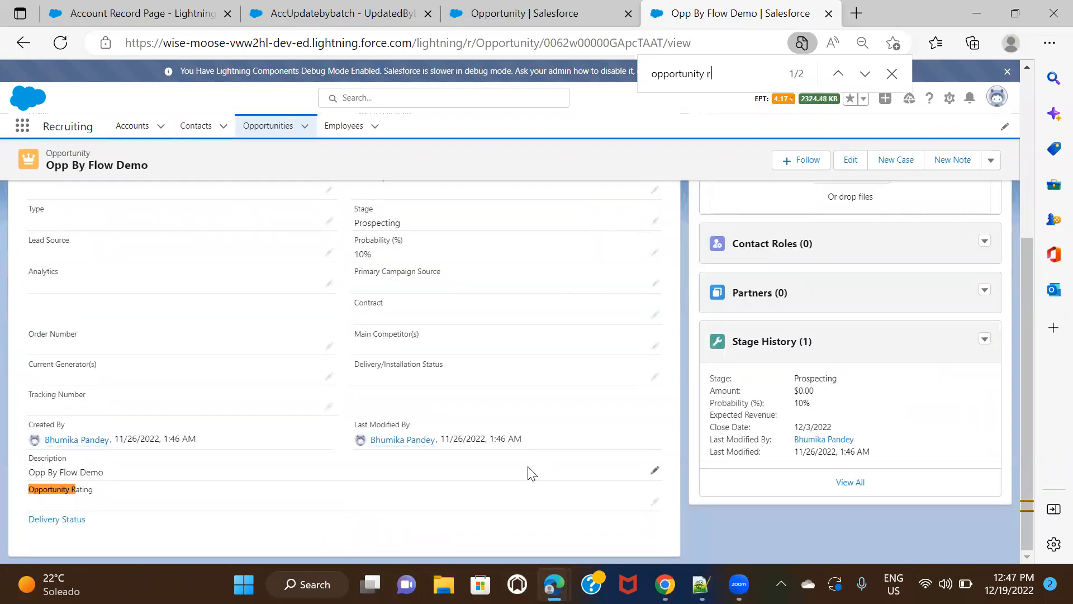
{"action": "left_click", "coordinate": [657, 504]}
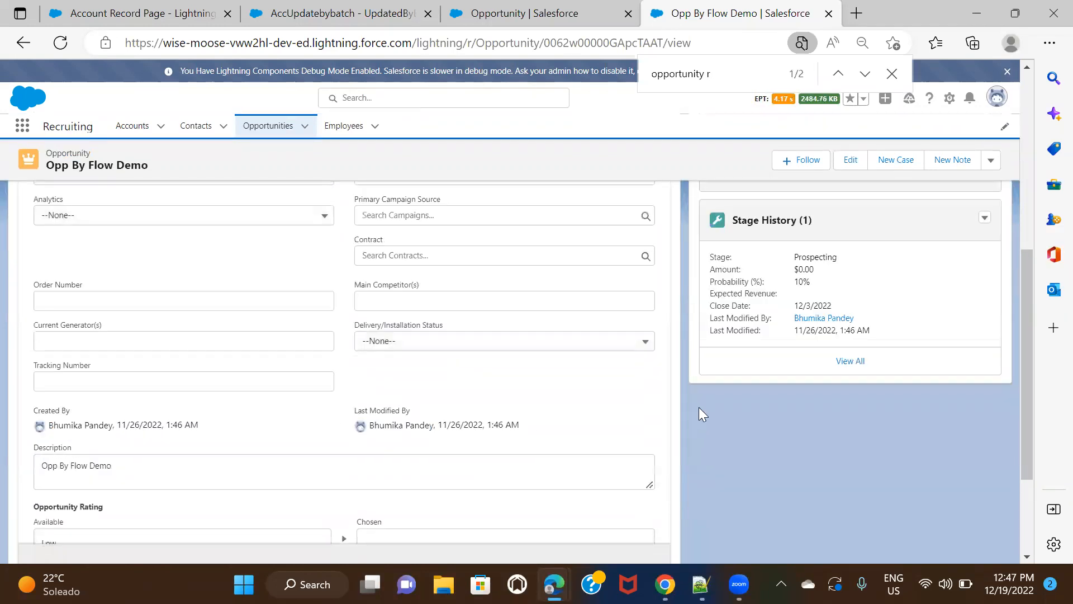
{"action": "scroll", "coordinate": [699, 407], "scroll_direction": "down", "scroll_amount": 3}
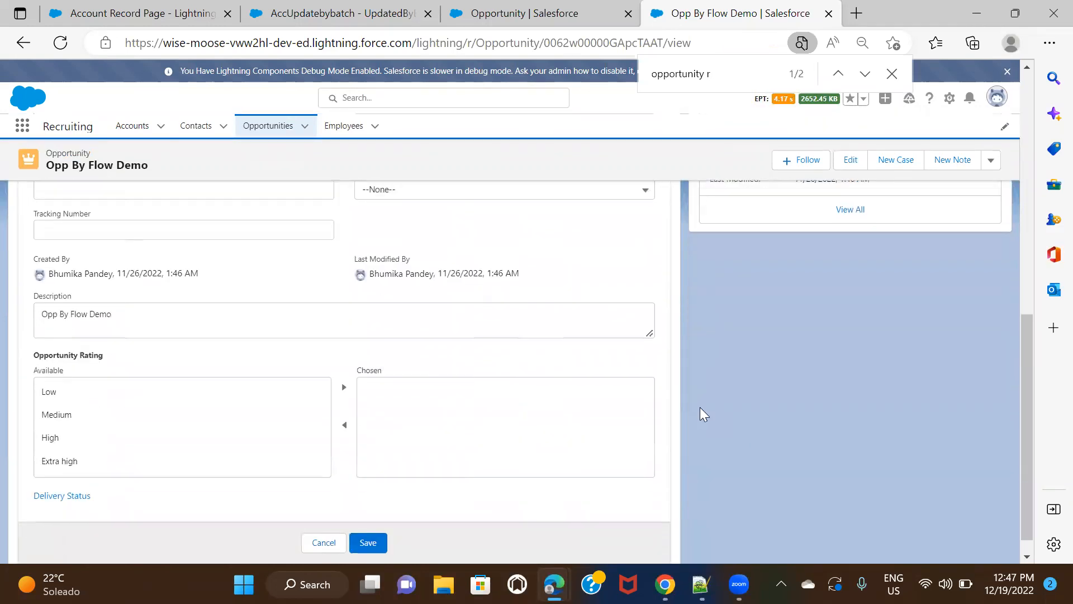
- Try moving Low and Extra high to the chosen Opportunity Rating values, and cancel the edit
{"action": "left_click", "coordinate": [109, 398]}
{"action": "left_click", "coordinate": [345, 387]}
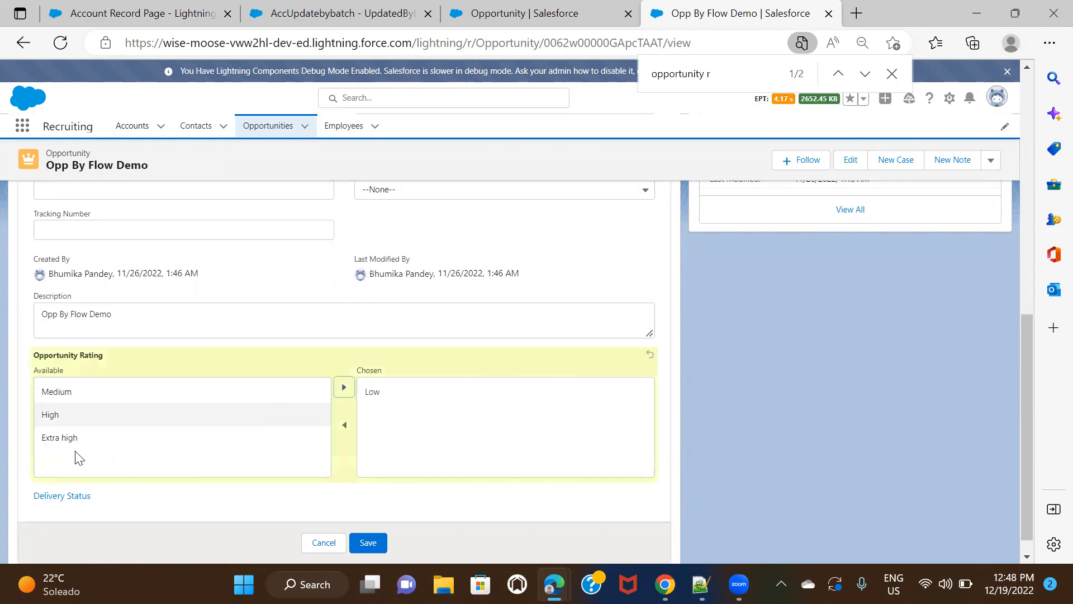
{"action": "left_click", "coordinate": [77, 439]}
{"action": "left_click", "coordinate": [344, 387]}
{"action": "left_click", "coordinate": [324, 542]}
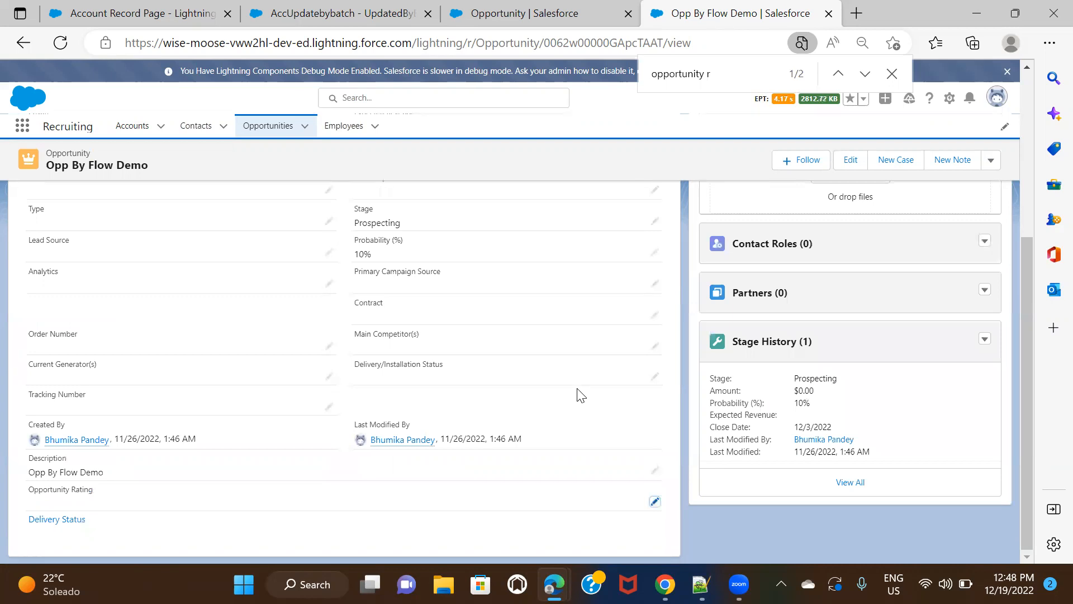
- Revisit the account record and return to the Opportunity object's Fields & Relationships in setup
{"action": "scroll", "coordinate": [582, 395], "scroll_direction": "up", "scroll_amount": 5}
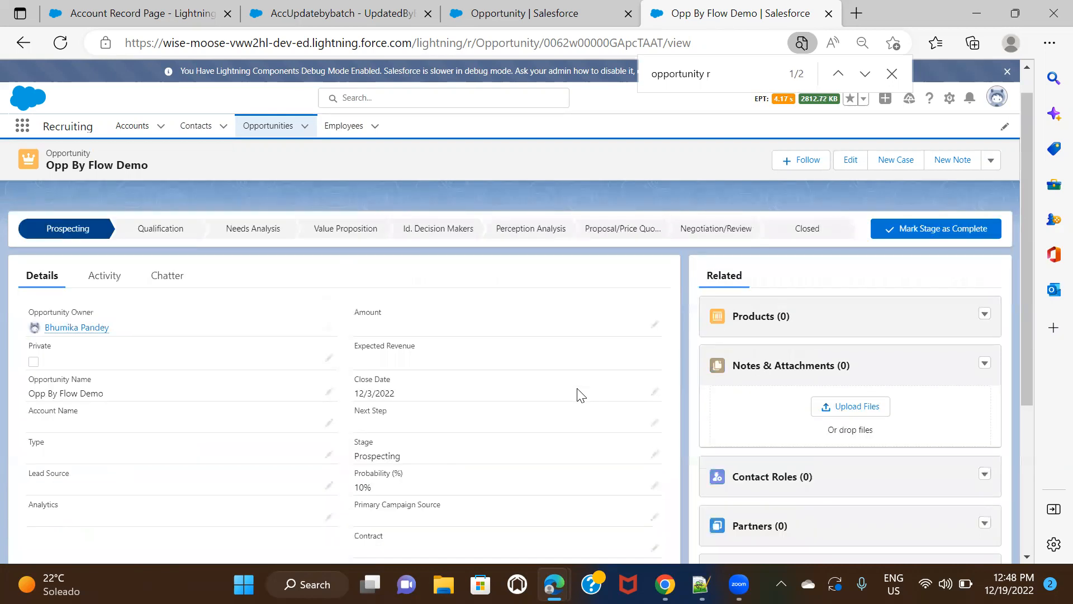
{"action": "scroll", "coordinate": [581, 395], "scroll_direction": "up", "scroll_amount": 1}
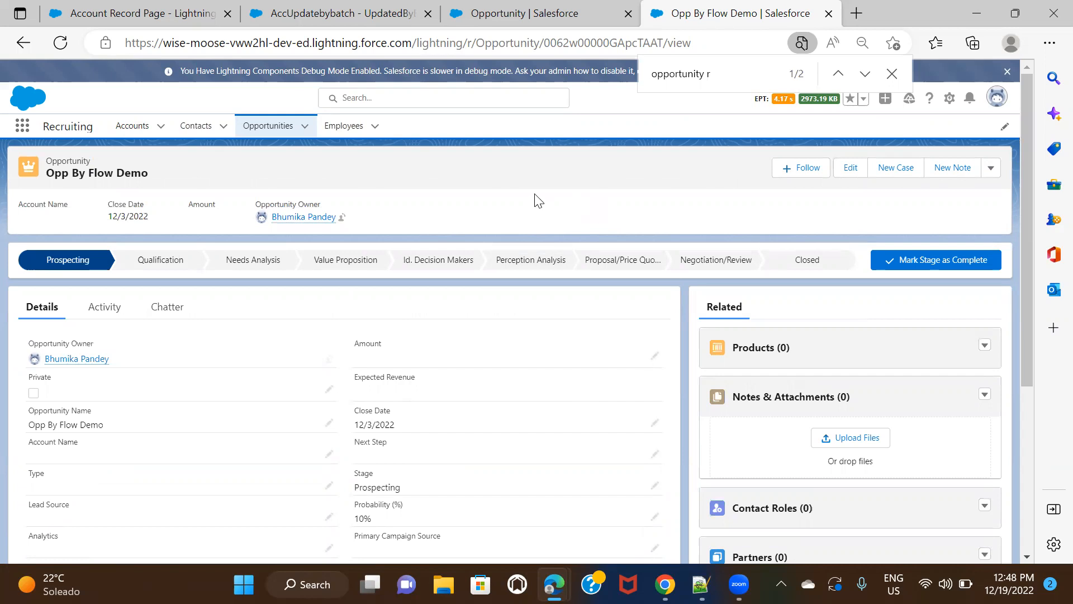
{"action": "left_click", "coordinate": [512, 11]}
{"action": "left_click", "coordinate": [343, 6]}
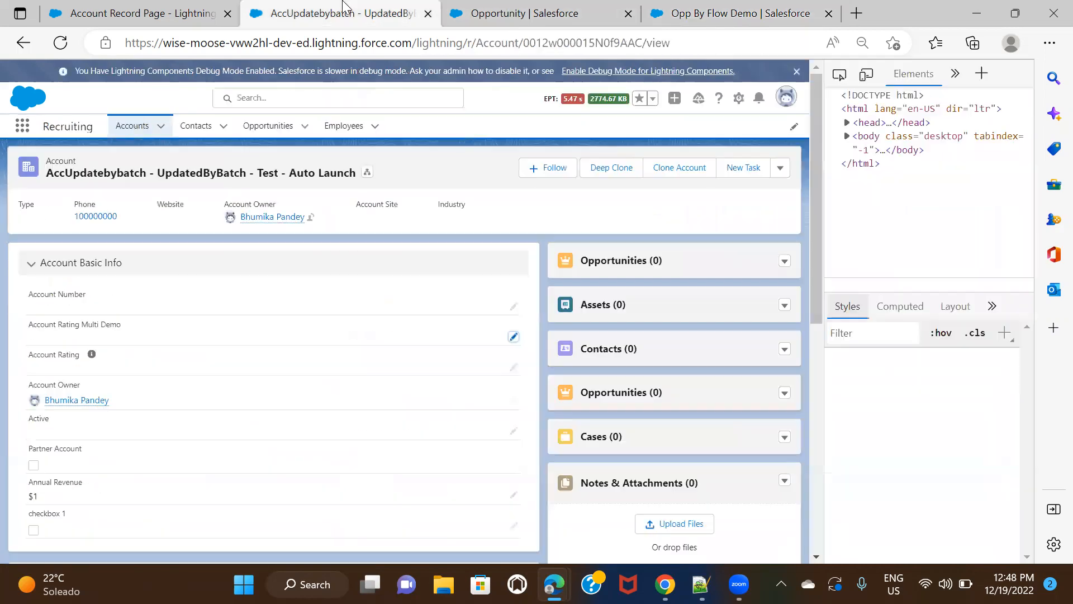
{"action": "left_click", "coordinate": [512, 11]}
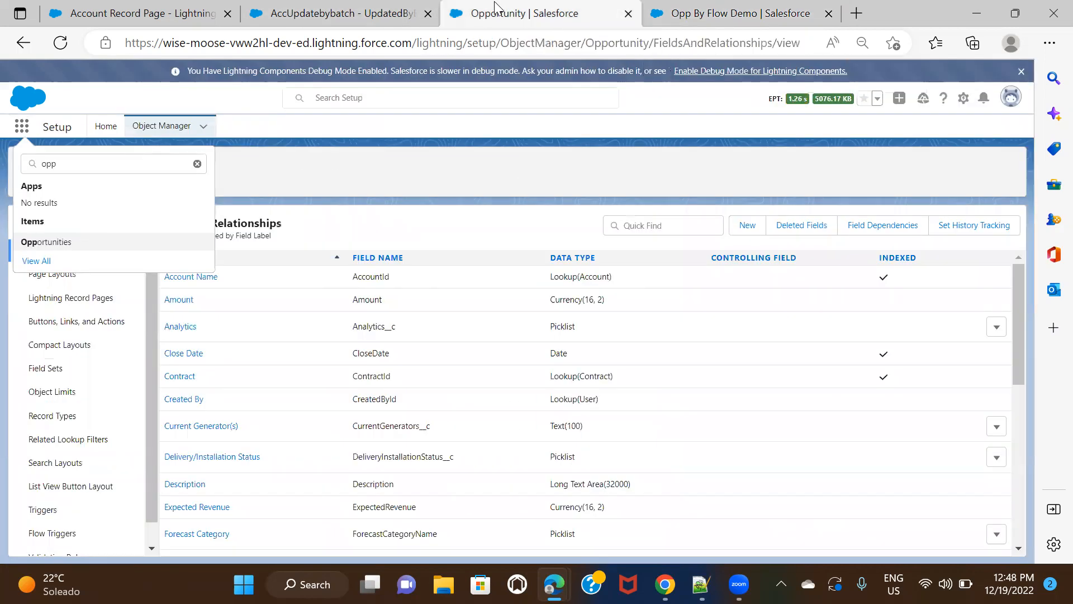
- Start a new custom field on the Opportunity object, choose the Picklist data type, and continue to the field details
{"action": "left_click", "coordinate": [738, 230]}
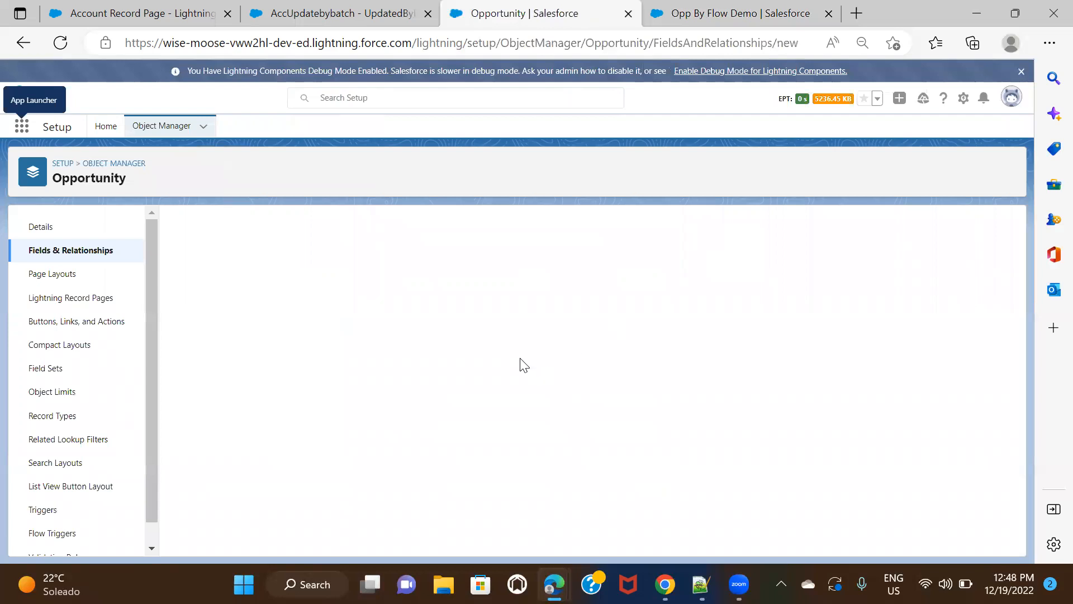
{"action": "scroll", "coordinate": [234, 431], "scroll_direction": "down", "scroll_amount": 3}
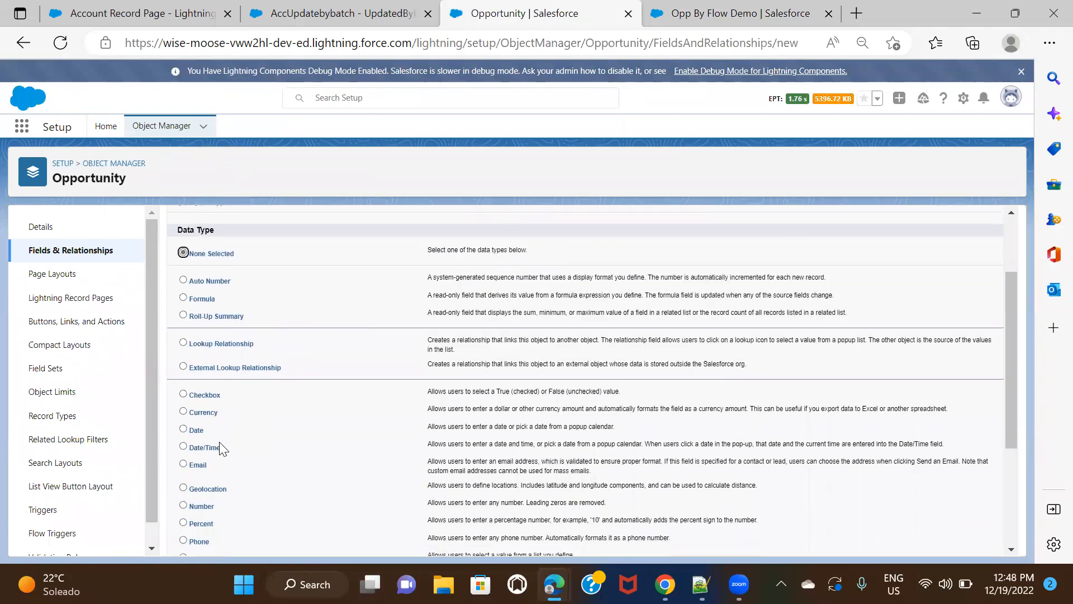
{"action": "scroll", "coordinate": [219, 481], "scroll_direction": "down", "scroll_amount": 2}
{"action": "left_click", "coordinate": [201, 453]}
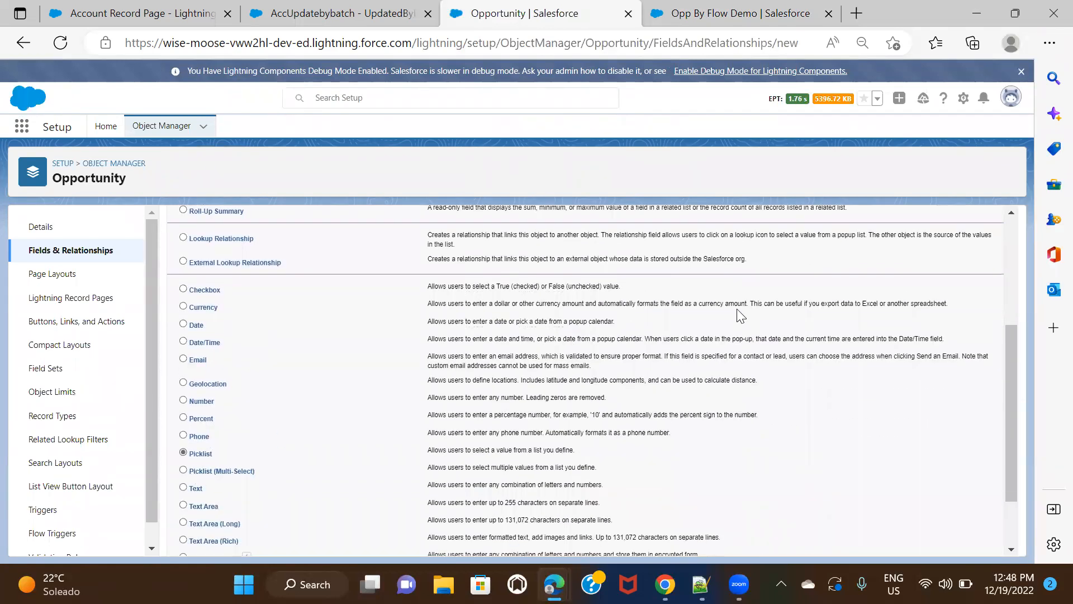
{"action": "scroll", "coordinate": [794, 304], "scroll_direction": "up", "scroll_amount": 5}
{"action": "left_click", "coordinate": [973, 284]}
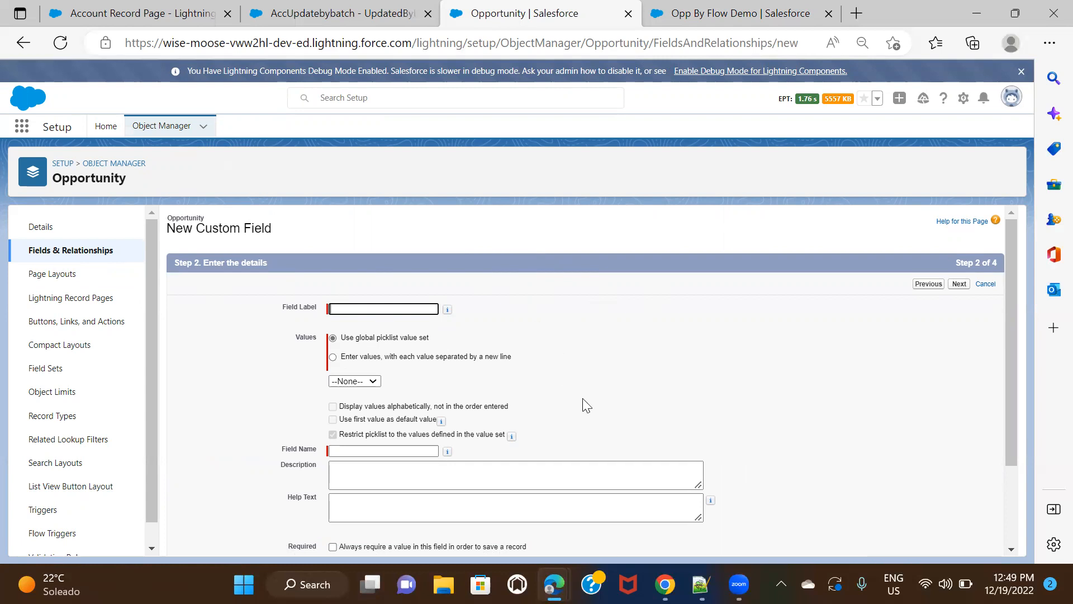
- Switch to Notepad++ and open a new blank document
{"action": "left_click", "coordinate": [701, 584]}
{"action": "double_click", "coordinate": [749, 66]}
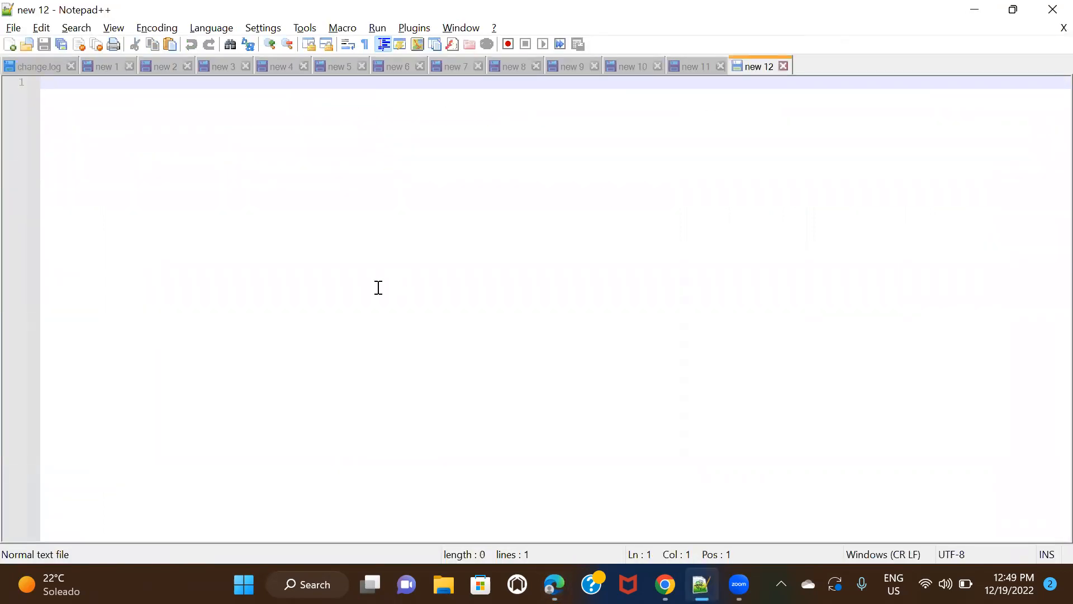
{"action": "type", "text": "Picklist field"}
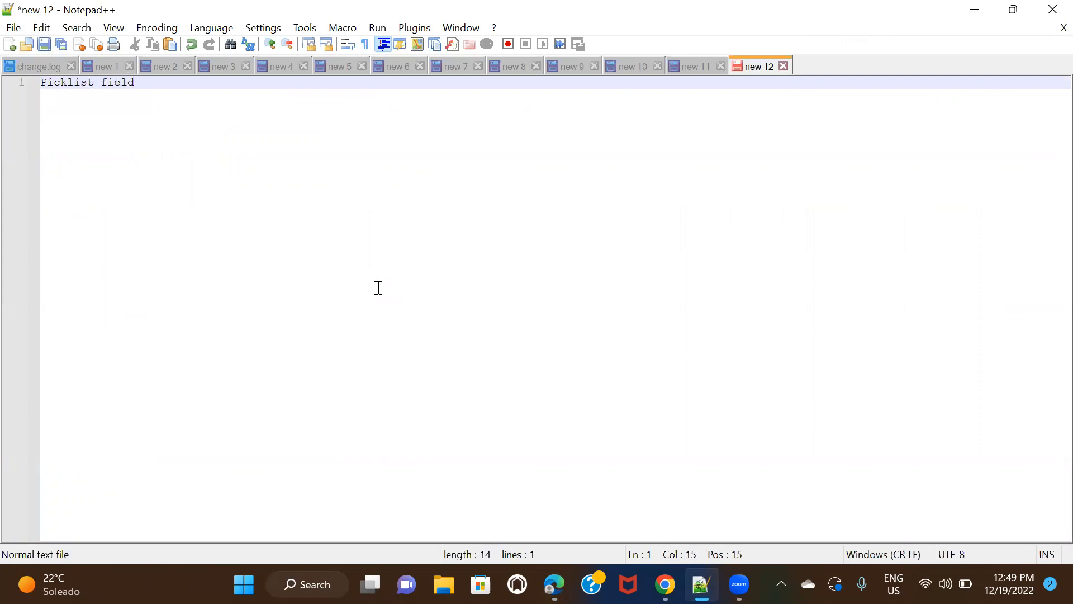
{"action": "key", "text": "shift+Home"}
{"action": "key", "text": "ctrl+x"}
- Leave two blank lines and write "Fruits : Apple, Grapes, Banana, Mango" on the third line of the note
{"action": "key", "text": "Return"}
{"action": "key", "text": "Return"}
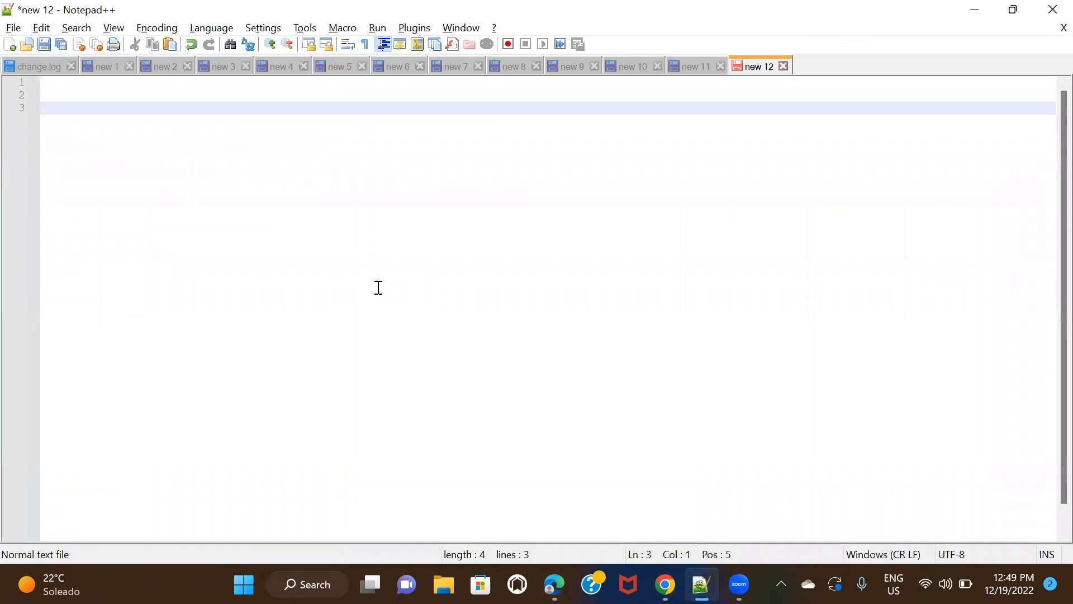
{"action": "type", "text": "its : "}
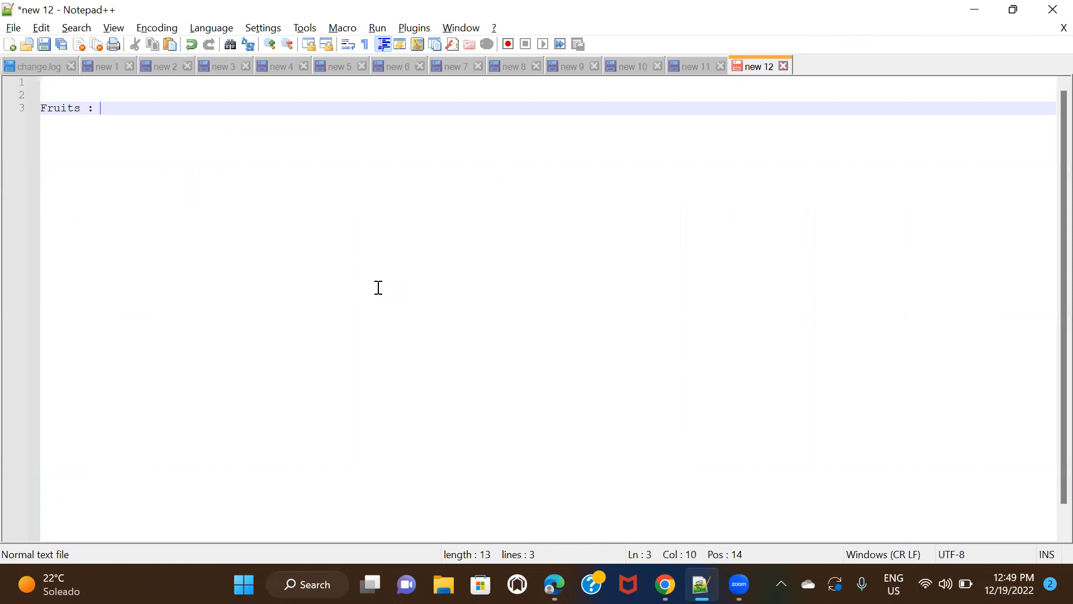
{"action": "type", "text": "Apple, Grapes, Banana"}
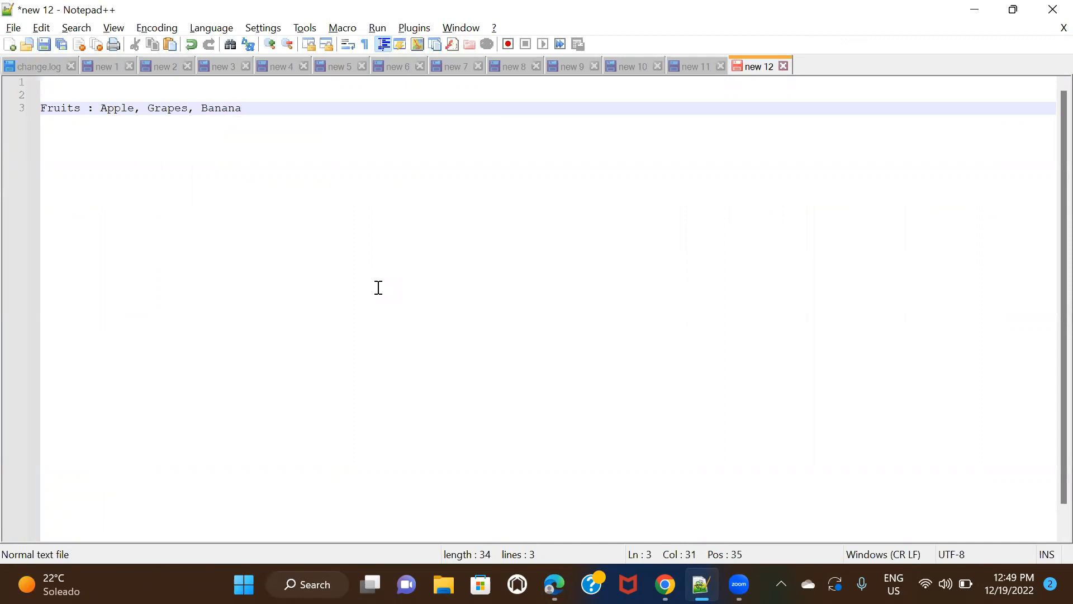
{"action": "type", "text": ", Mango"}
{"action": "key", "text": "Return"}
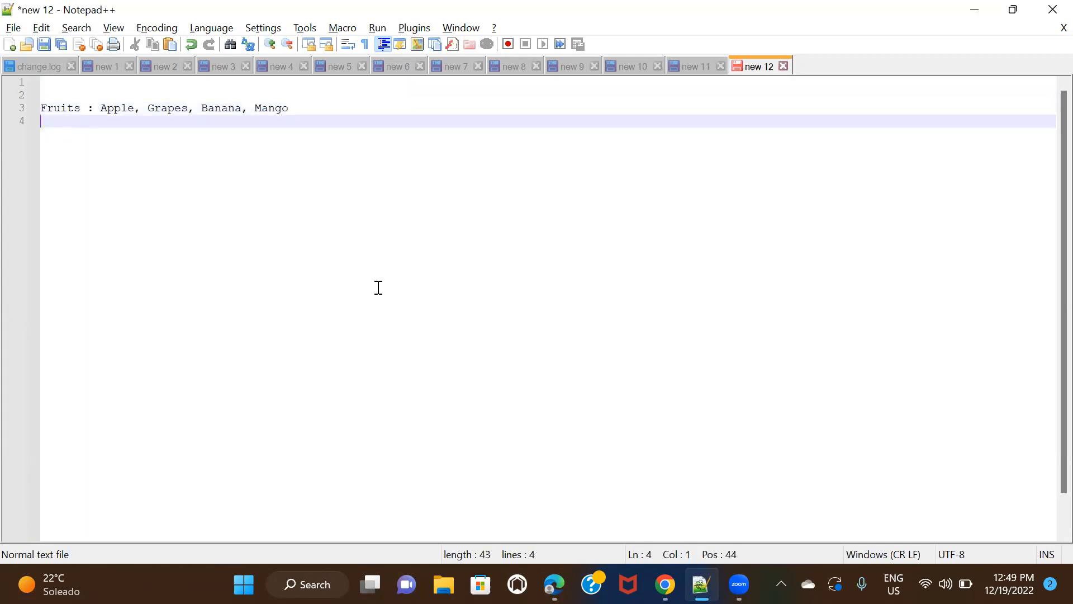
- Add the label "Fruit Juice :" below the Fruits line, separated by a blank line
{"action": "key", "text": "Return"}
{"action": "type", "text": "Fruit "}
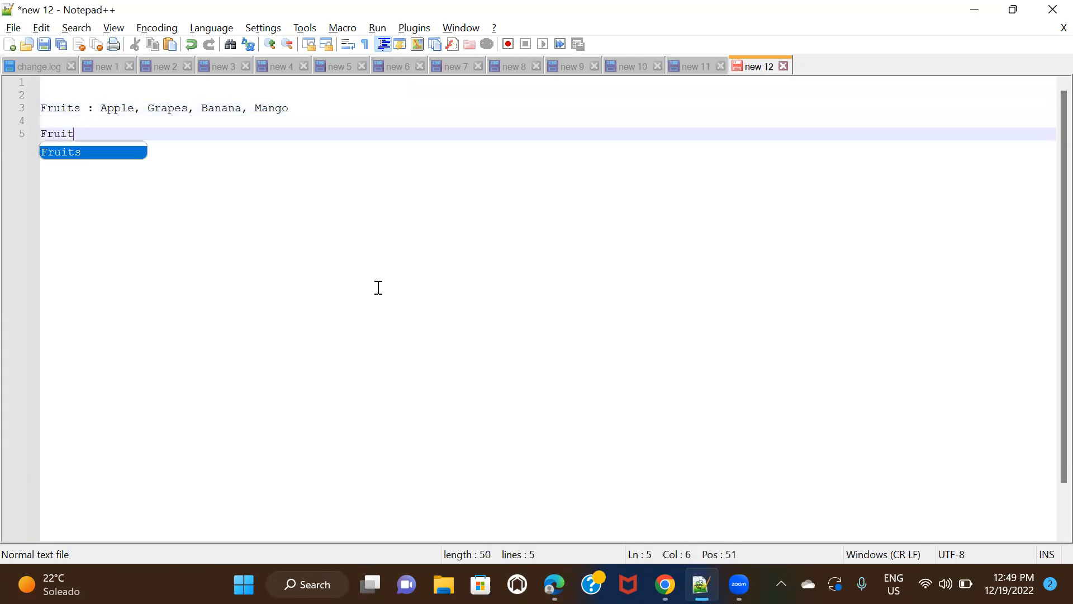
{"action": "type", "text": "Juice :"}
{"action": "key", "text": "Return"}
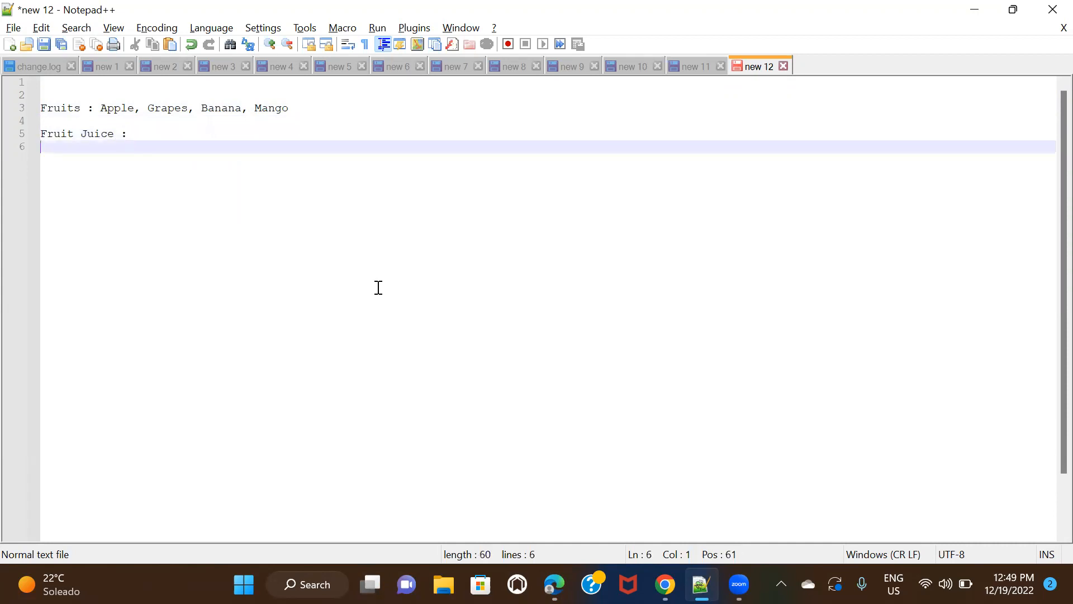
{"action": "left_click", "coordinate": [66, 108]}
{"action": "left_click", "coordinate": [139, 135]}
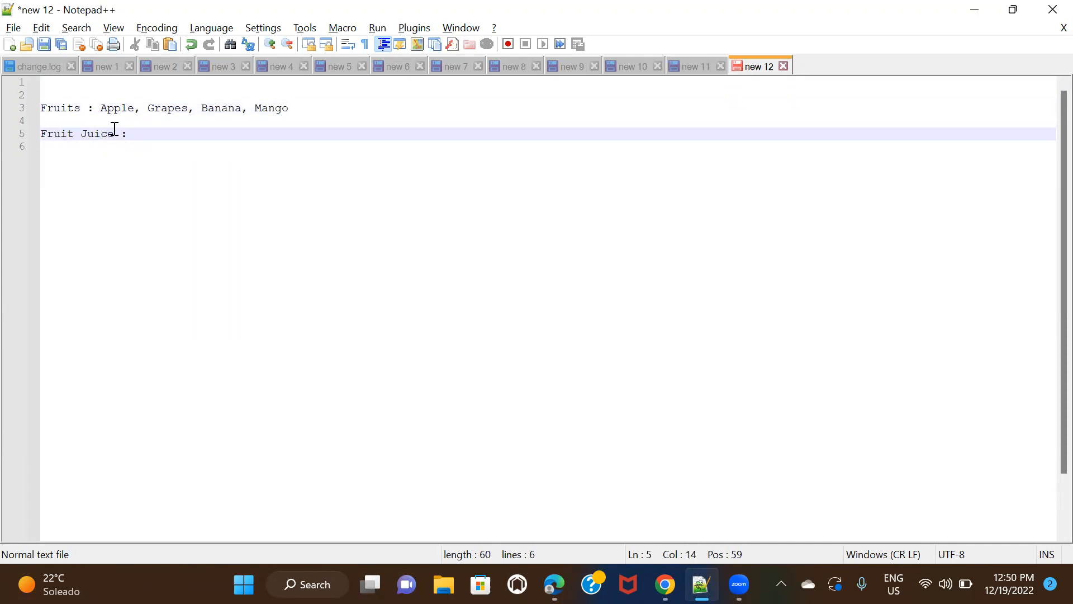
{"action": "double_click", "coordinate": [63, 108]}
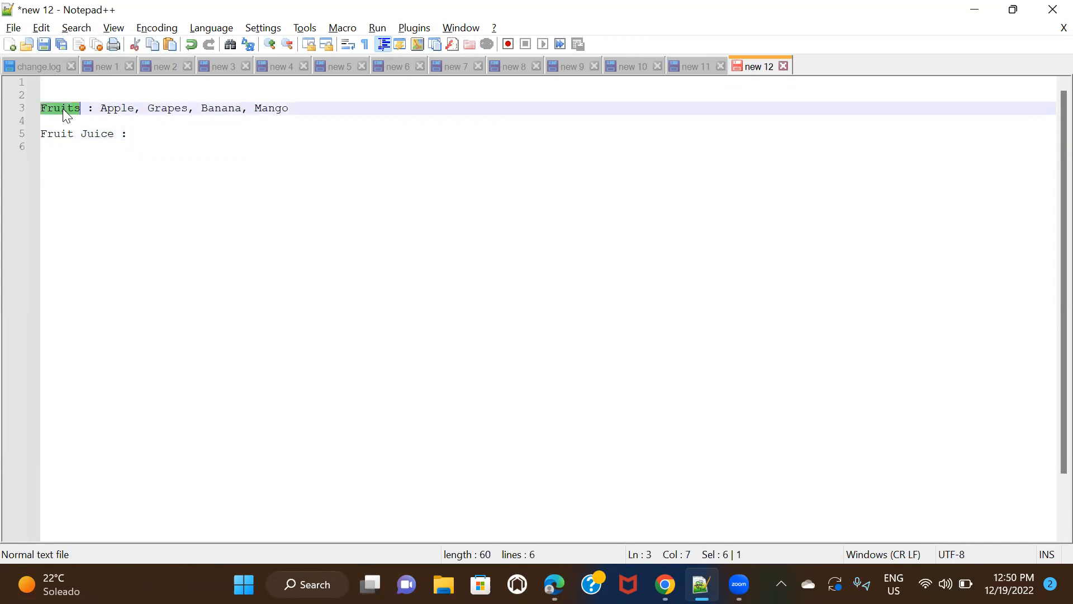
- List "Apple Juice, Grapes Juice, Banana shake, mango shake" as the values after the Fruit Juice label
{"action": "left_click", "coordinate": [158, 133]}
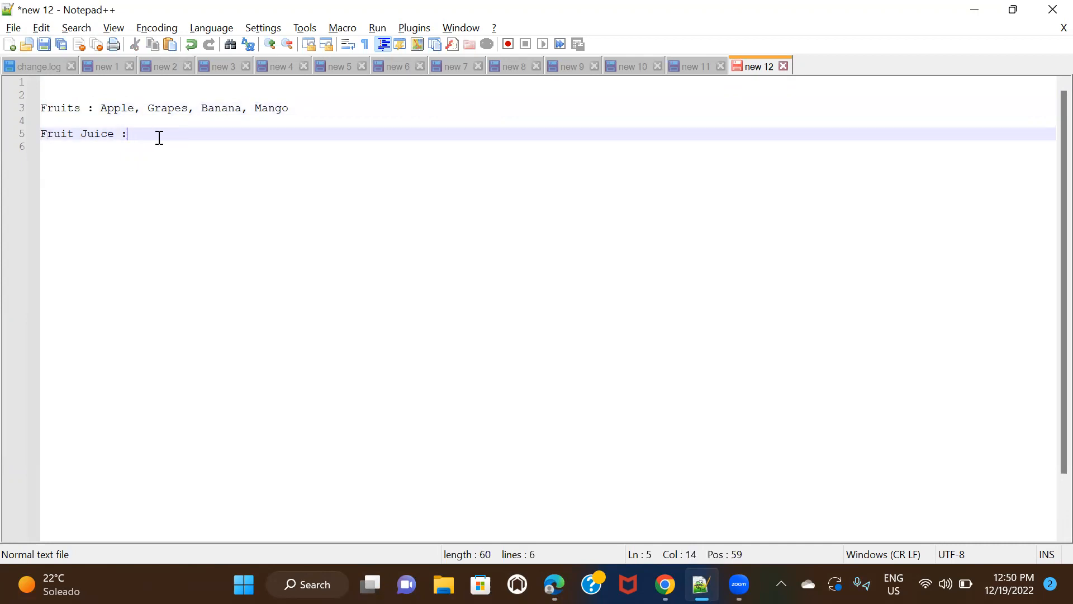
{"action": "type", "text": "A"}
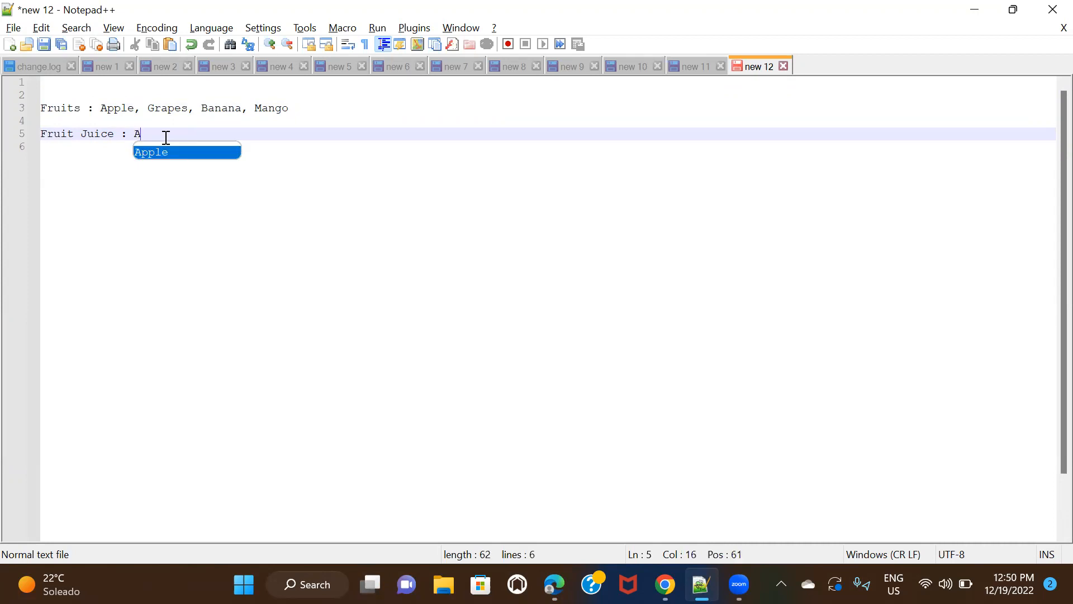
{"action": "type", "text": "pple "}
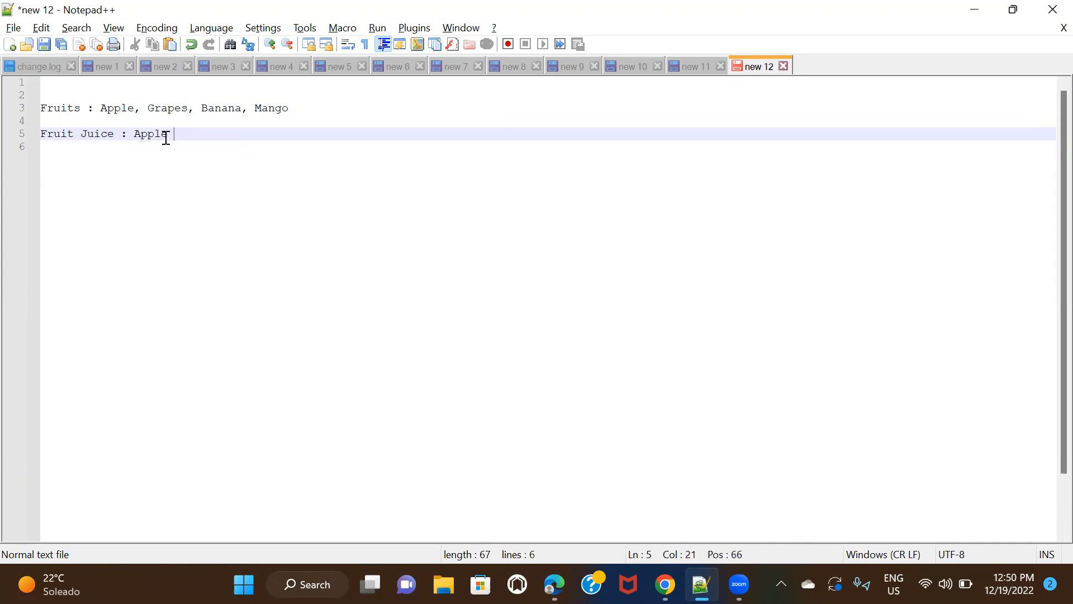
{"action": "type", "text": "Juice, Grapes Juice"}
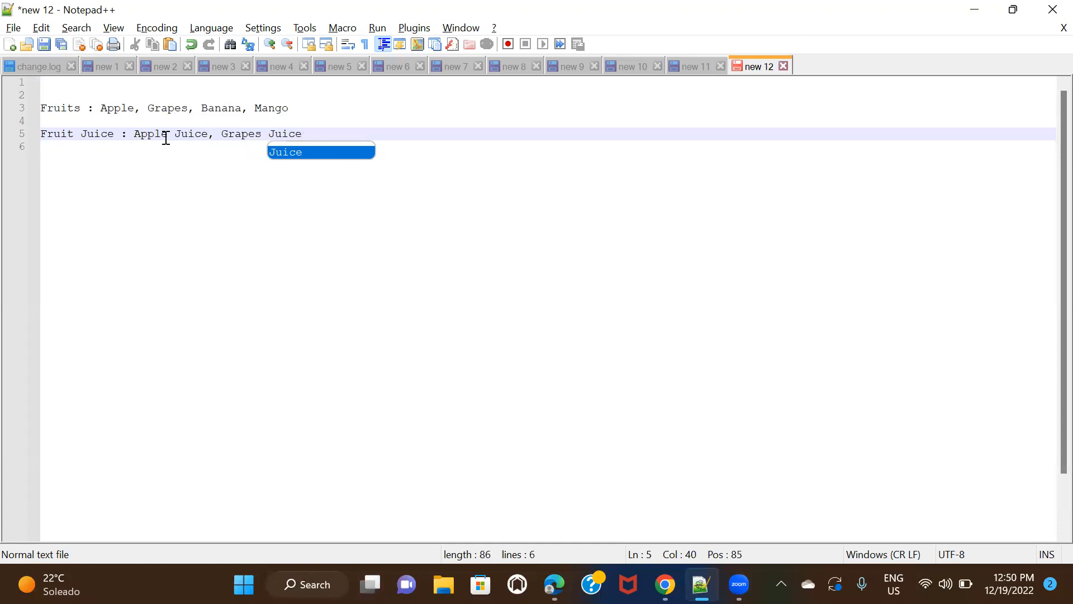
{"action": "type", "text": ", Banana"}
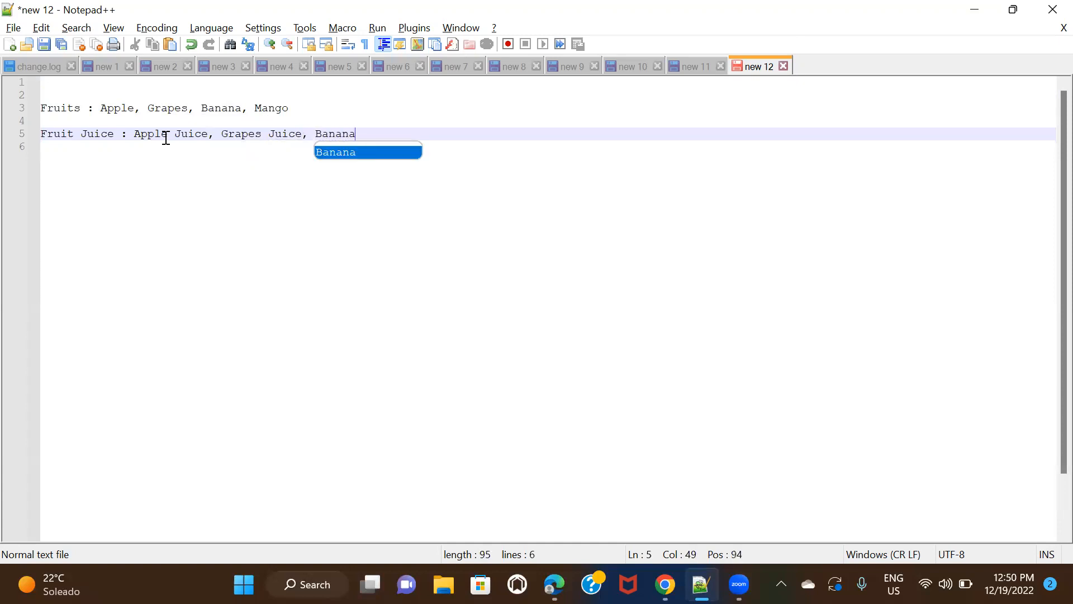
{"action": "type", "text": " shake, mango shake"}
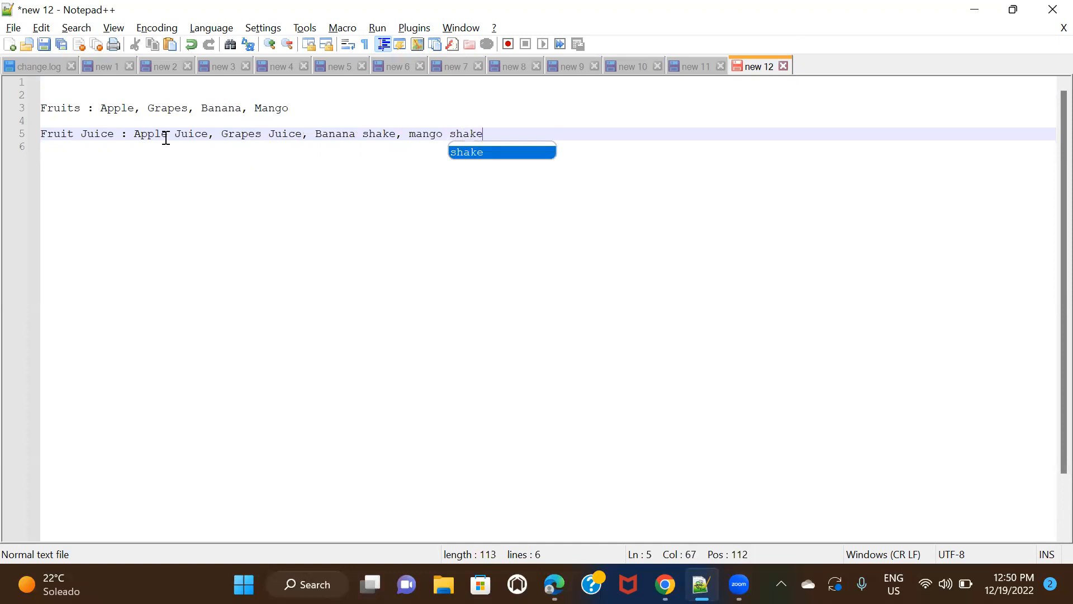
{"action": "left_click", "coordinate": [177, 137]}
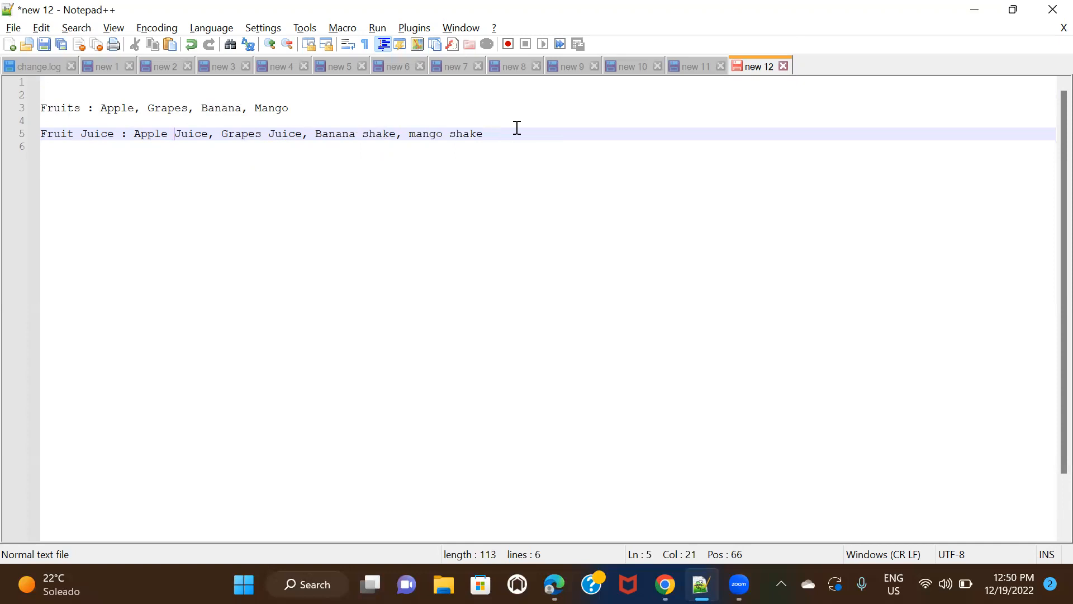
- Switch to Edge, look at the rating fields on the AccUpdatebybatch account record, and return to Notepad++
{"action": "left_click", "coordinate": [554, 584]}
{"action": "left_click", "coordinate": [499, 529]}
{"action": "left_click", "coordinate": [276, 14]}
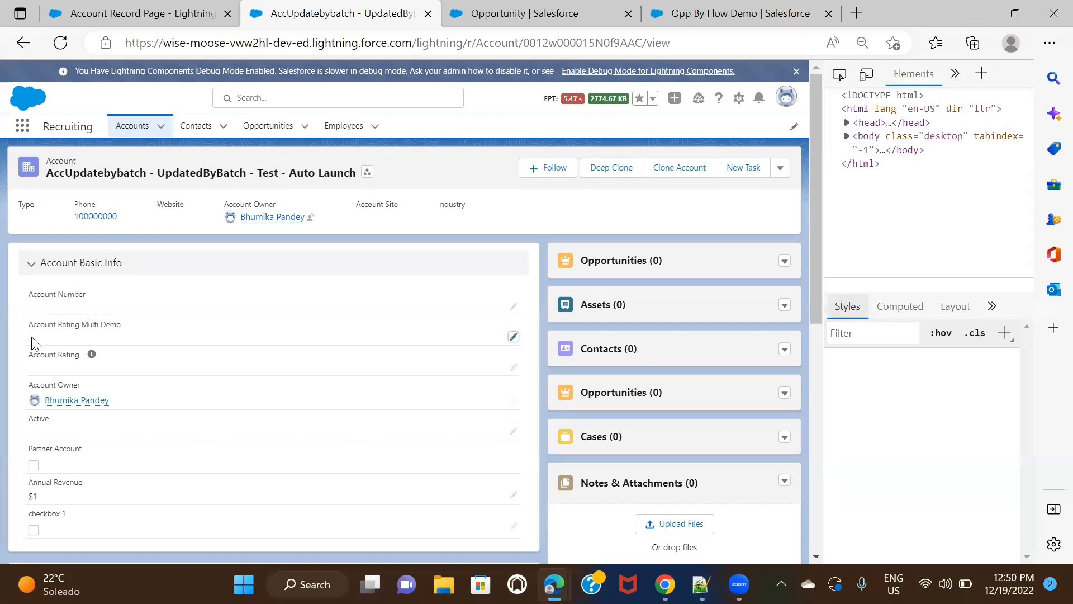
{"action": "left_click", "coordinate": [700, 584]}
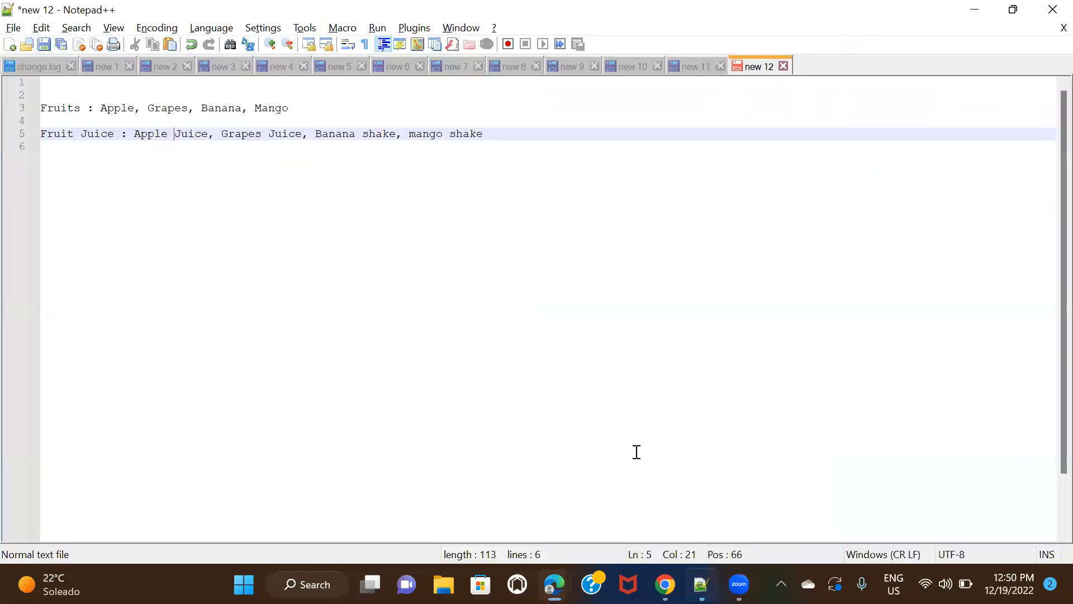